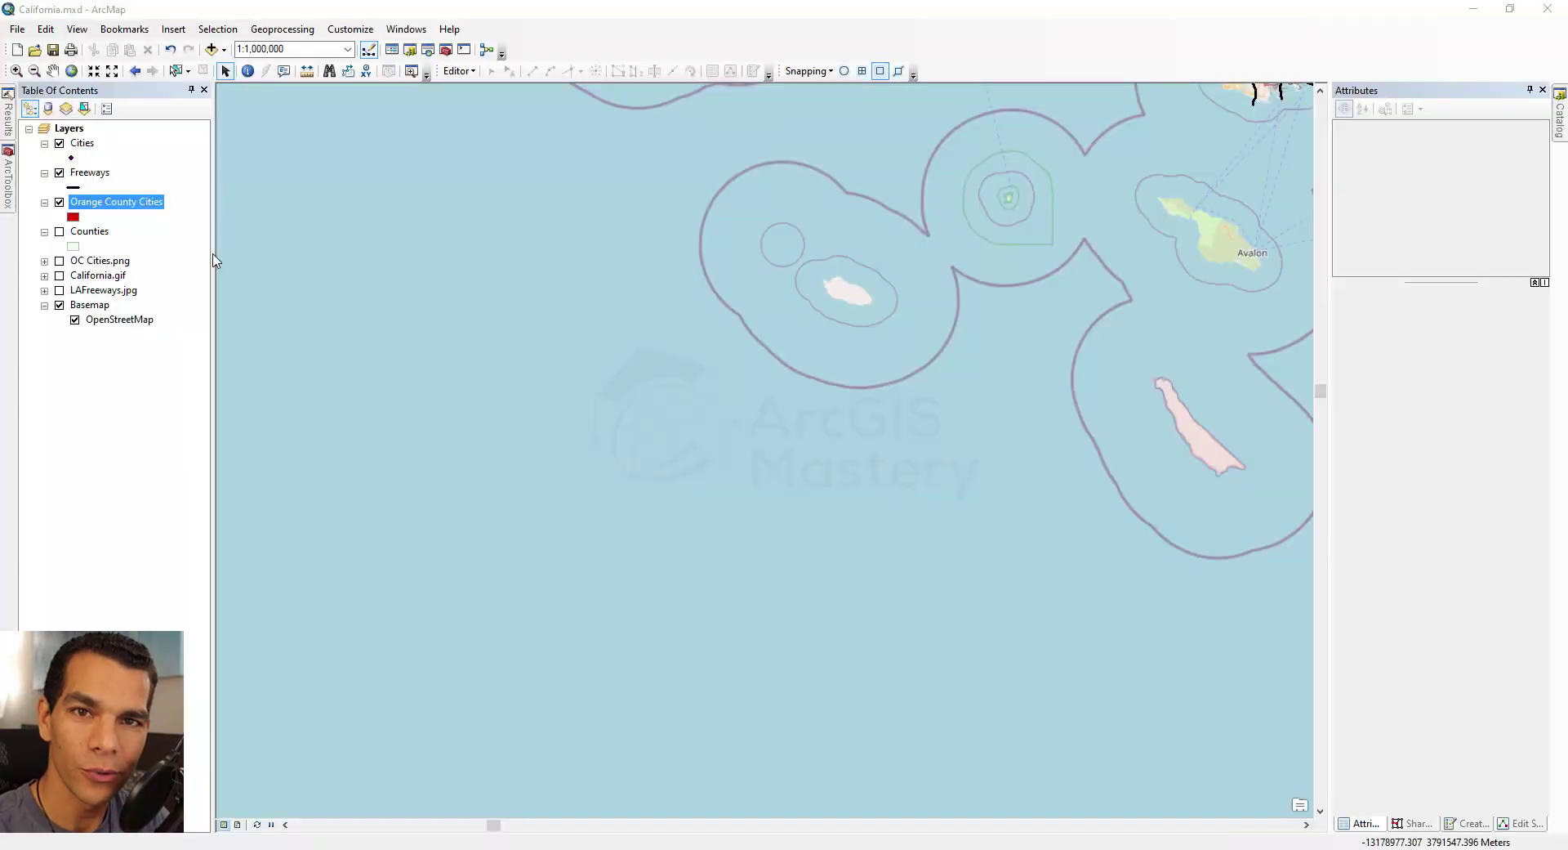
- Start an edit session from the Editor menu and close the Create Features window to widen the map
{"action": "left_click", "coordinate": [473, 72]}
{"action": "left_click", "coordinate": [473, 72]}
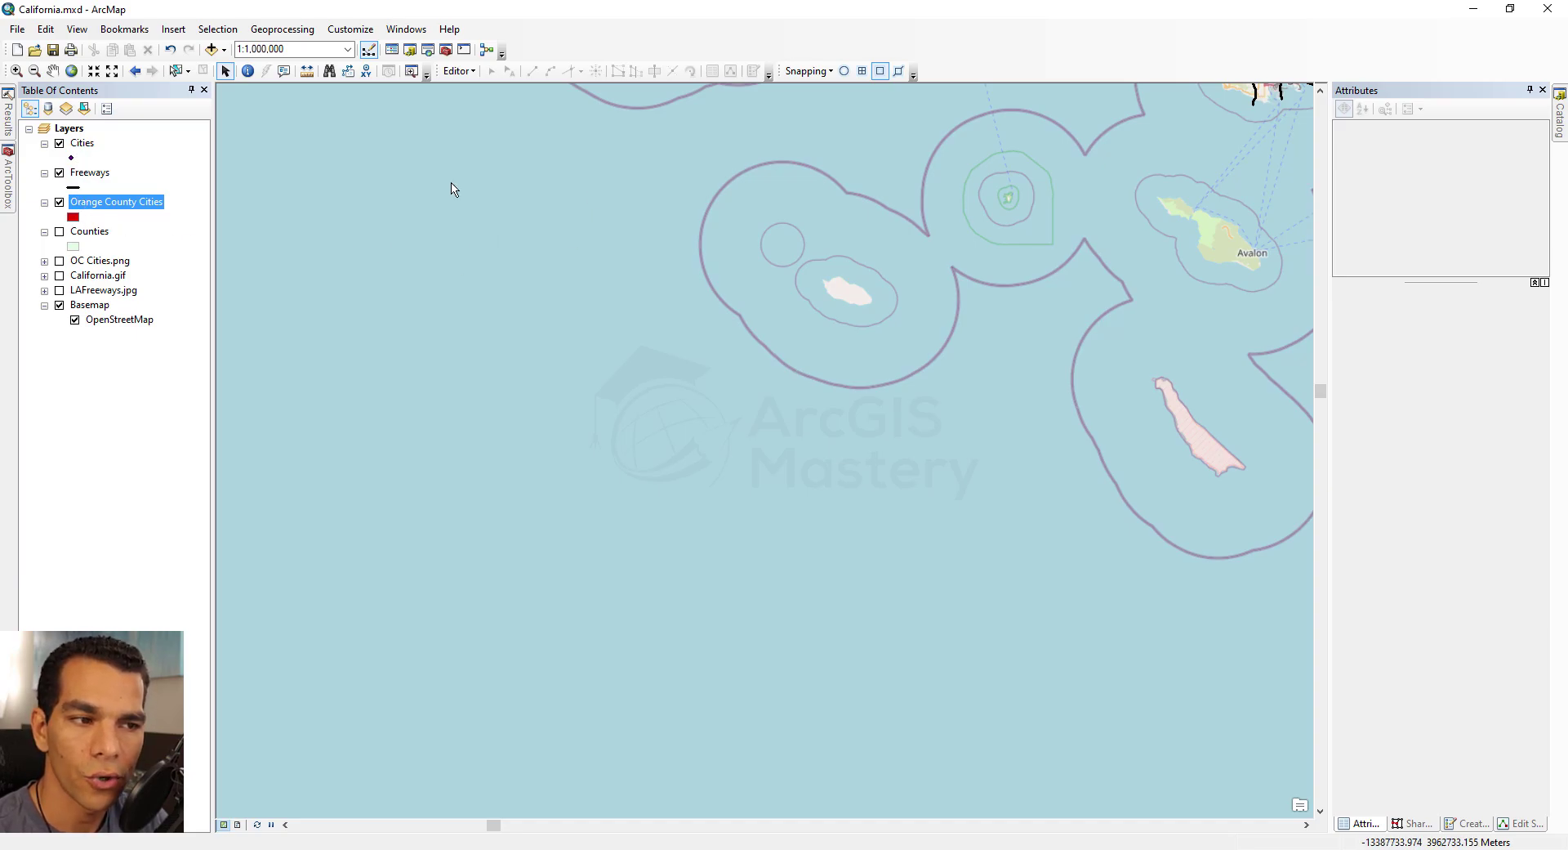
{"action": "left_click", "coordinate": [458, 71]}
{"action": "left_click", "coordinate": [467, 71]}
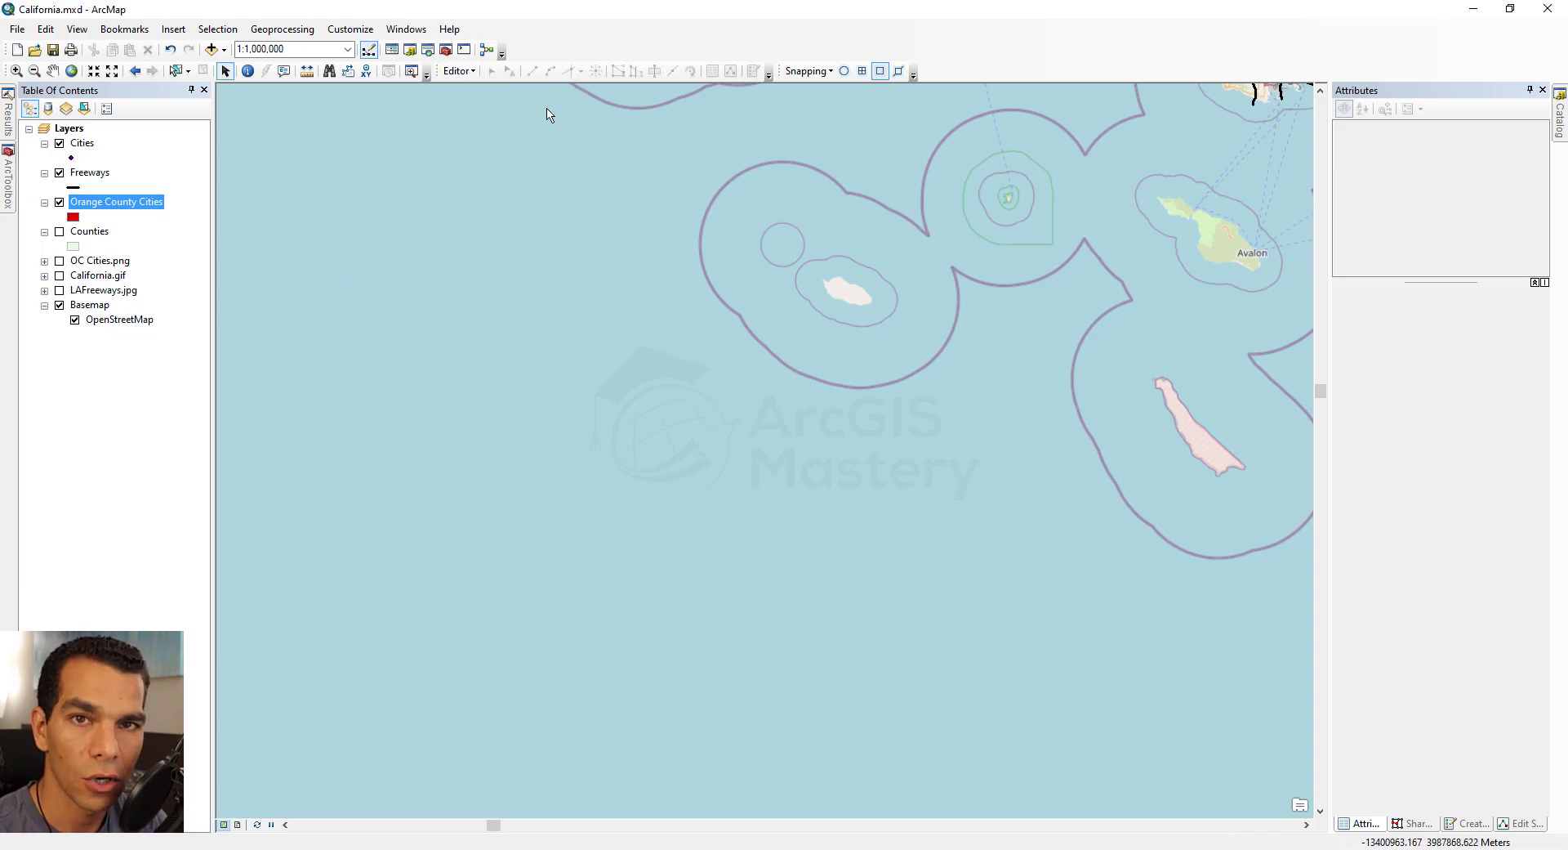
{"action": "left_click", "coordinate": [464, 72]}
{"action": "left_click", "coordinate": [465, 73]}
{"action": "left_click", "coordinate": [466, 71]}
{"action": "left_click", "coordinate": [482, 101]}
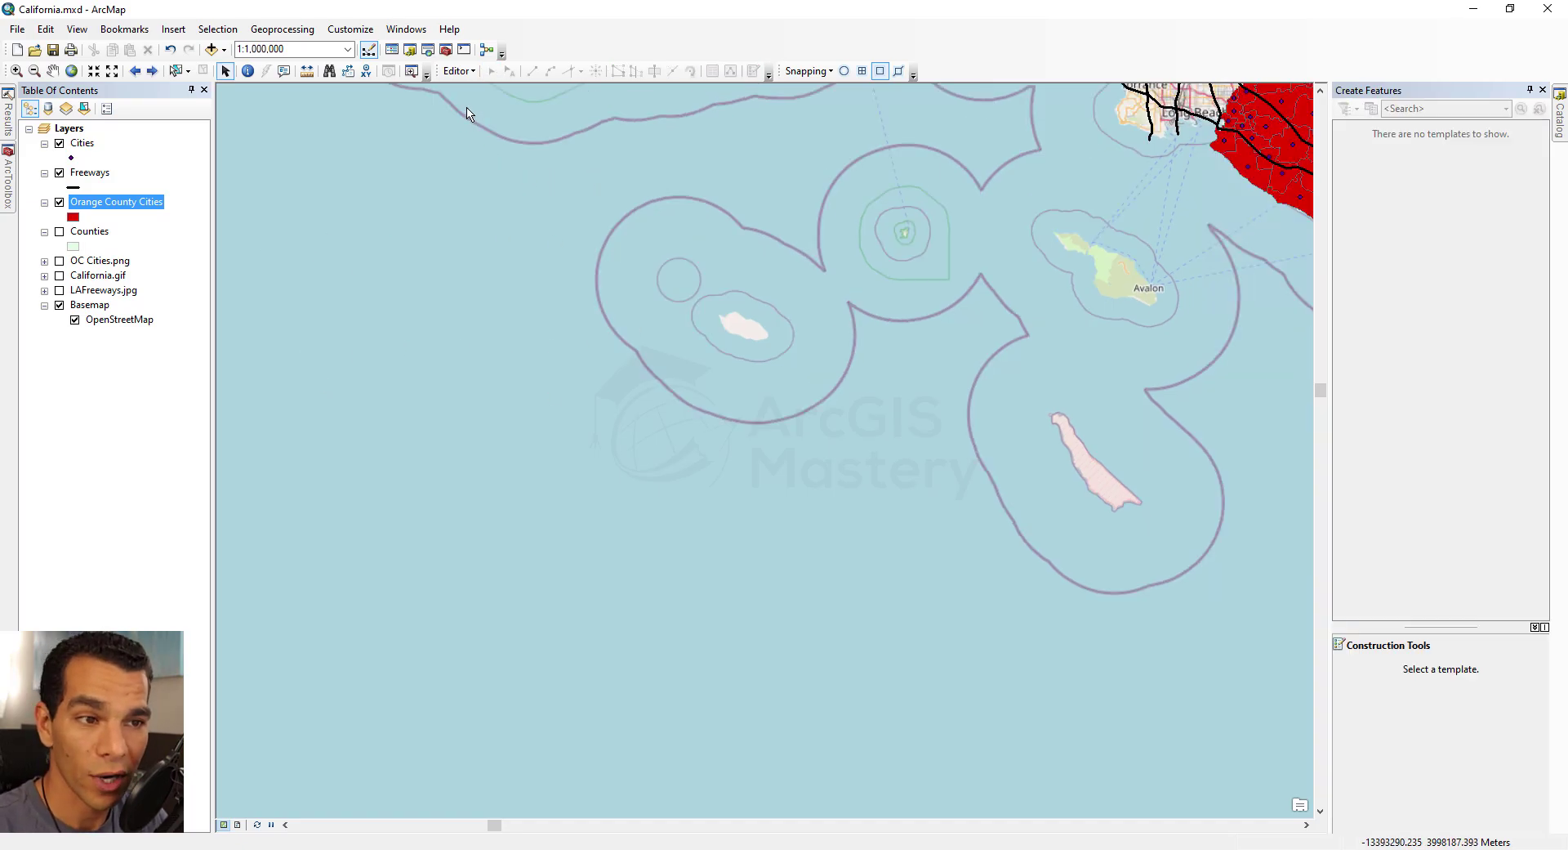
{"action": "left_click", "coordinate": [459, 72]}
{"action": "left_click", "coordinate": [469, 88]}
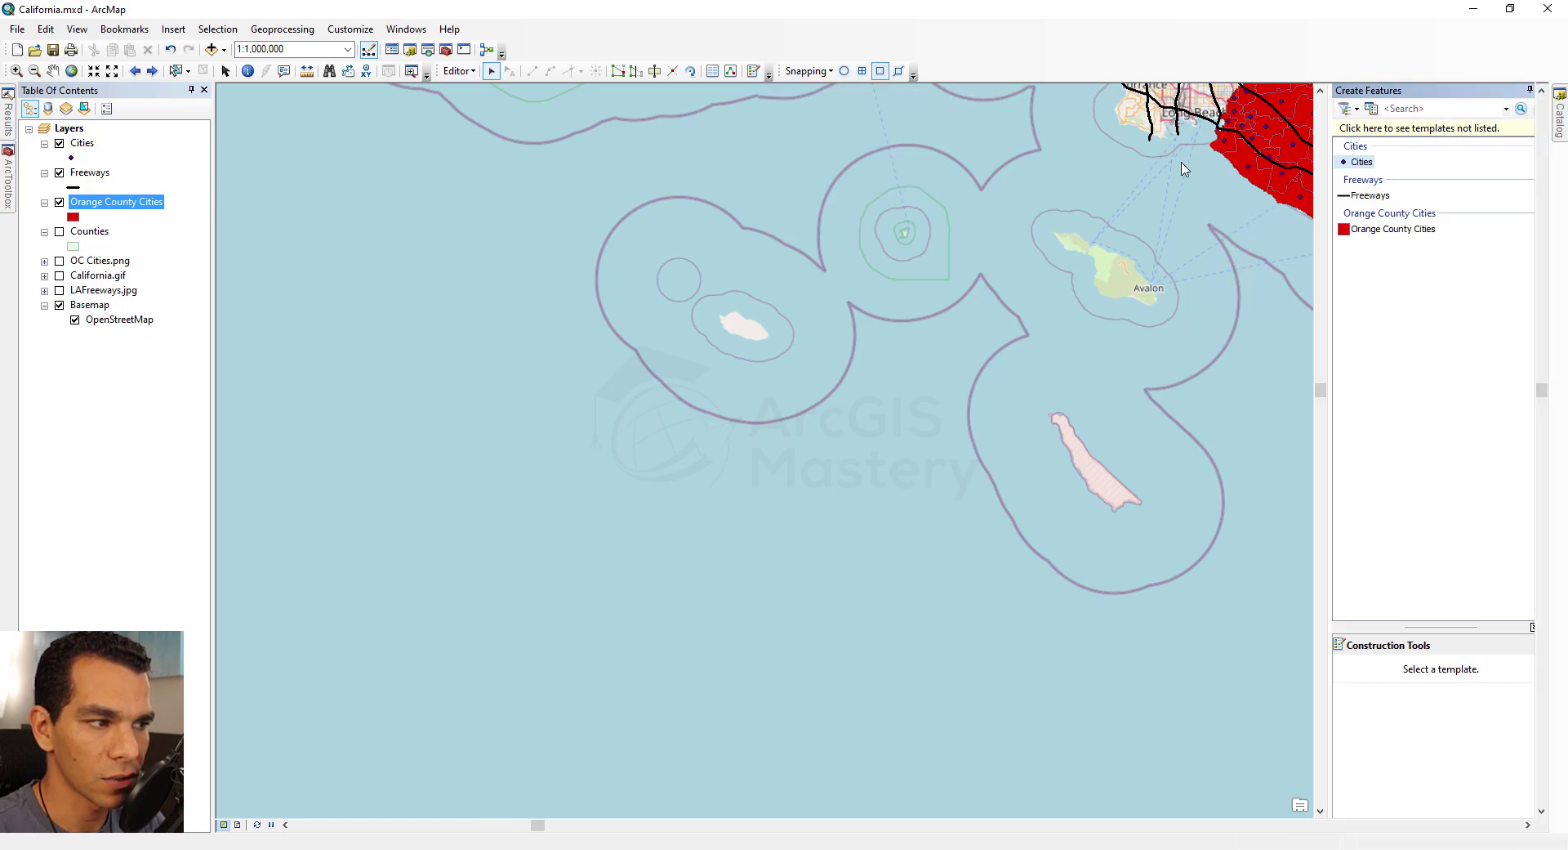
{"action": "left_click", "coordinate": [1543, 90]}
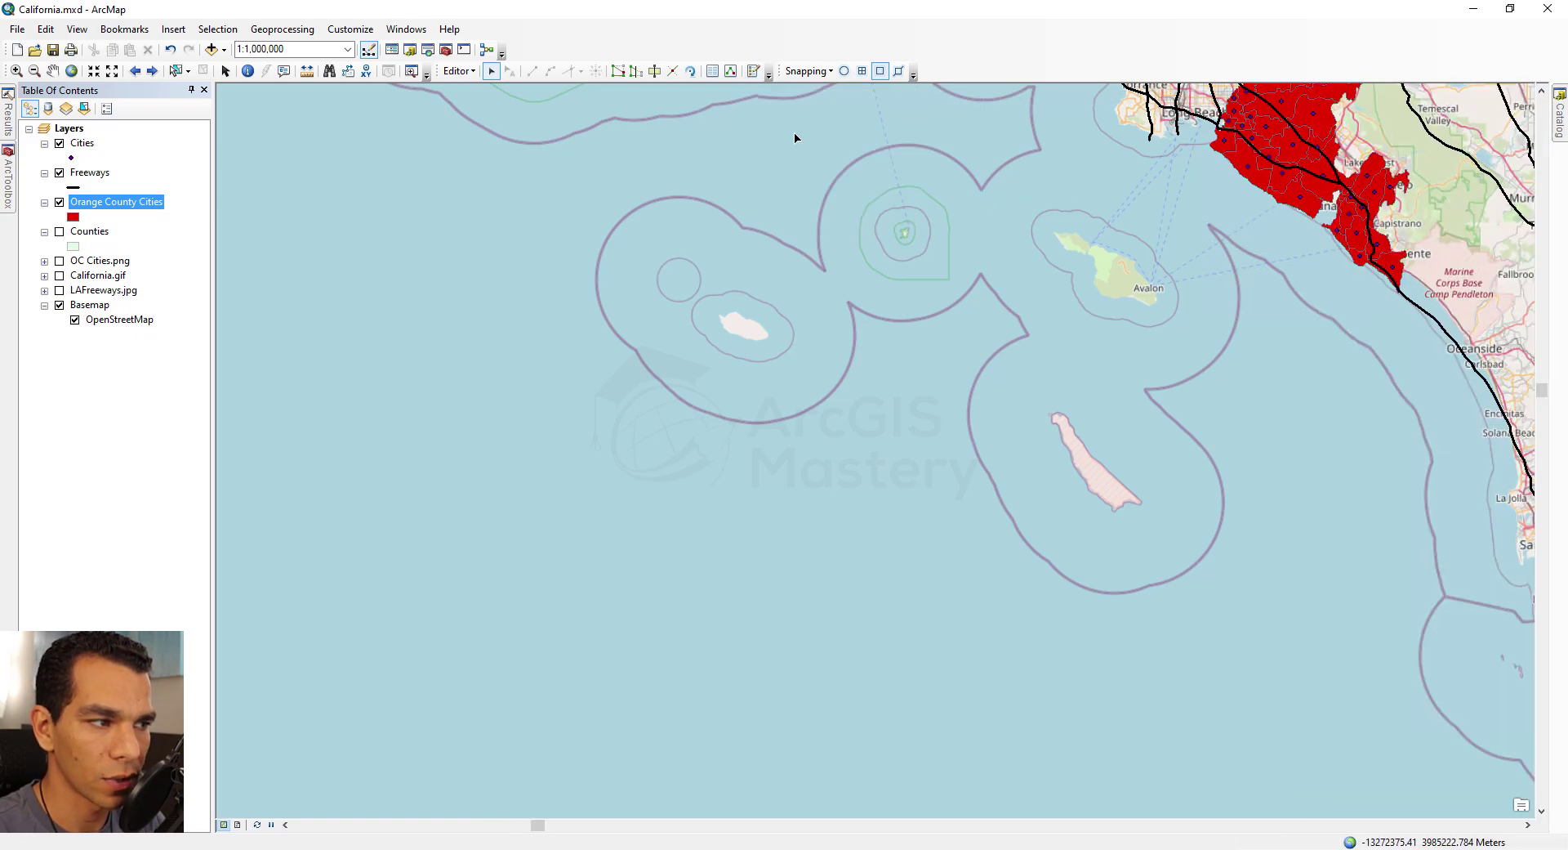
- Place a row of new Cities points offshore west of the islands
{"action": "left_click", "coordinate": [753, 72]}
{"action": "left_click", "coordinate": [1361, 161]}
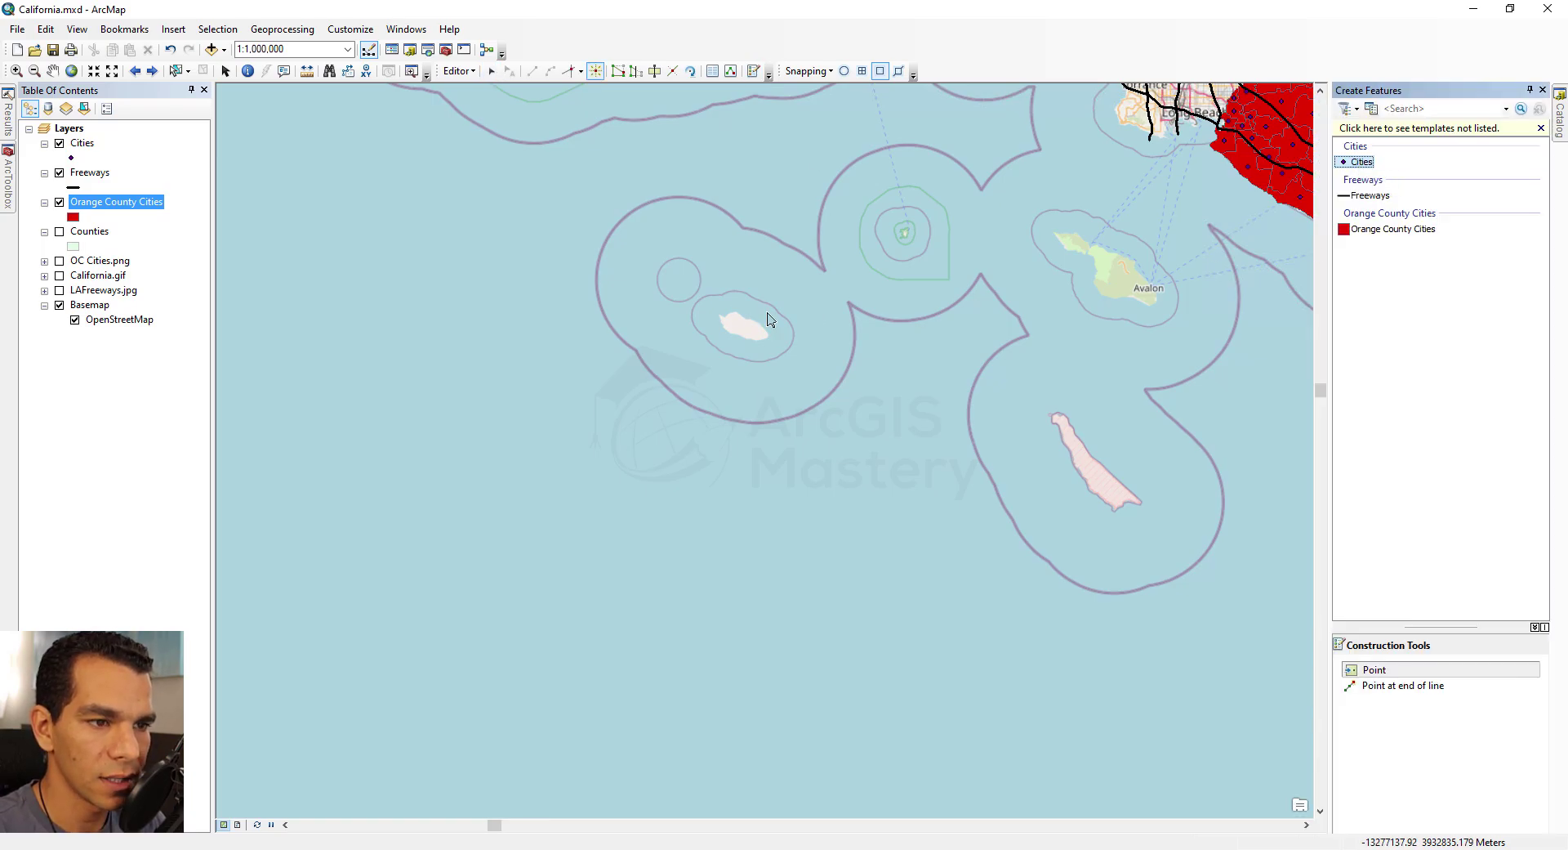
{"action": "left_click", "coordinate": [347, 242]}
{"action": "left_click", "coordinate": [385, 247]}
{"action": "left_click", "coordinate": [462, 251]}
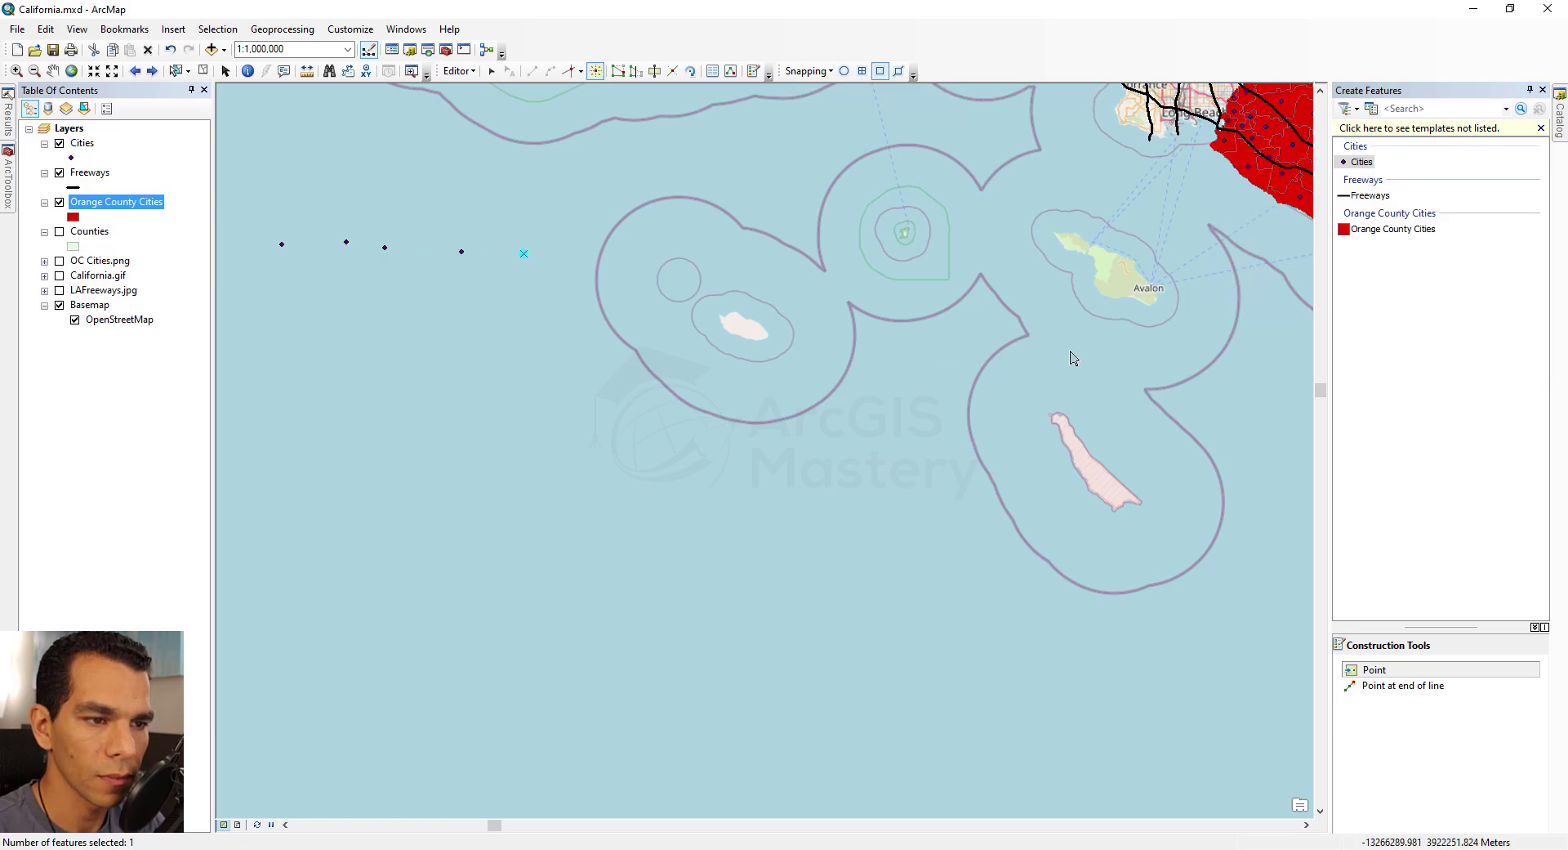
- Draw two horizontal Freeways lines beneath the new city points
{"action": "left_click", "coordinate": [1371, 195]}
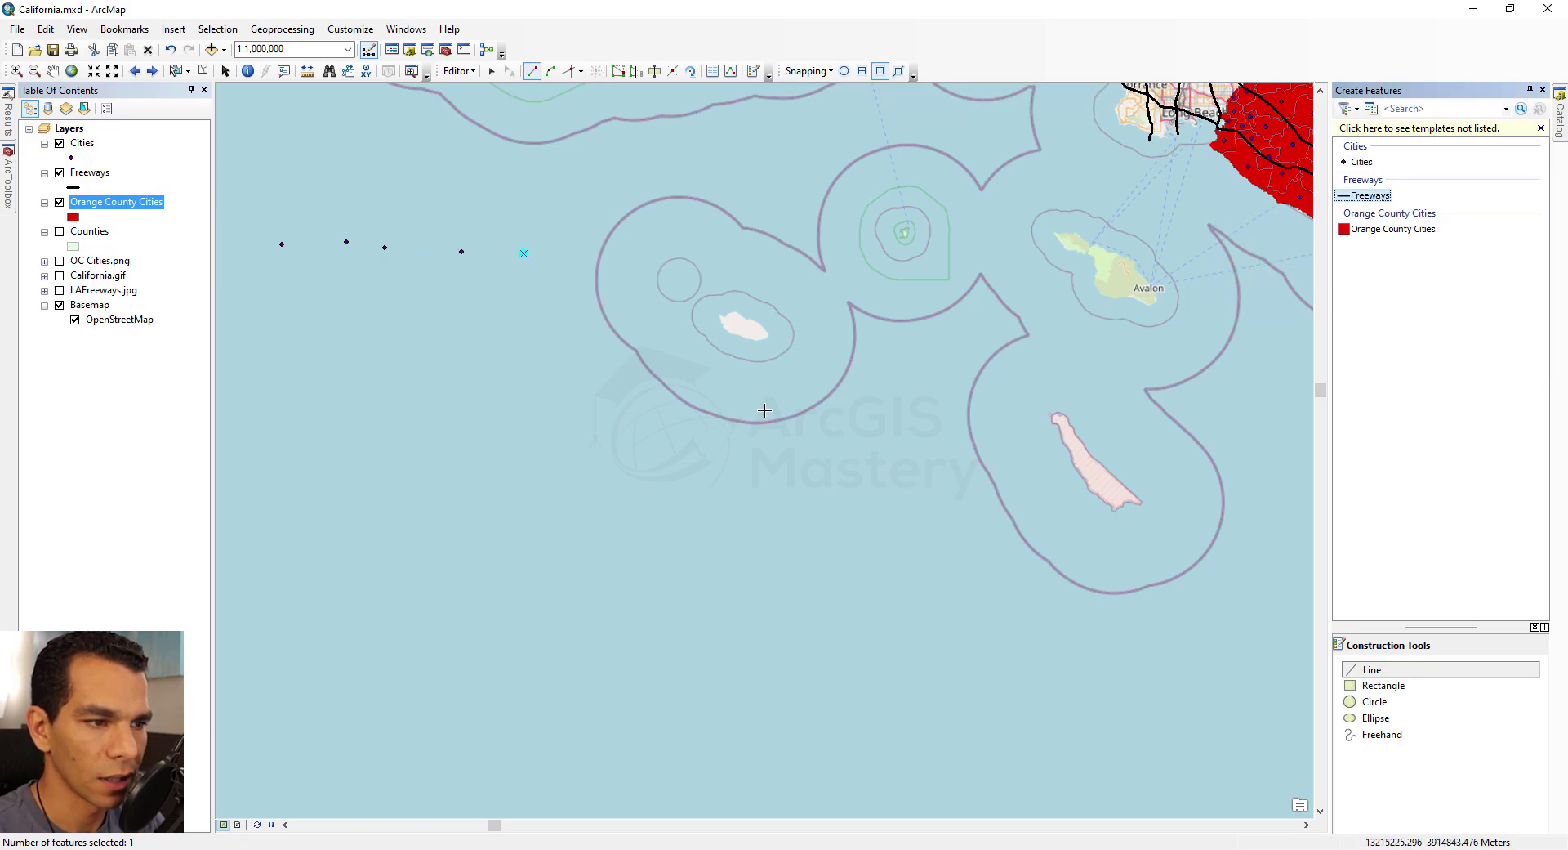
{"action": "left_click", "coordinate": [261, 314]}
{"action": "left_click", "coordinate": [358, 312]}
{"action": "double_click", "coordinate": [560, 322]}
{"action": "left_click", "coordinate": [280, 390]}
{"action": "left_click", "coordinate": [572, 386]}
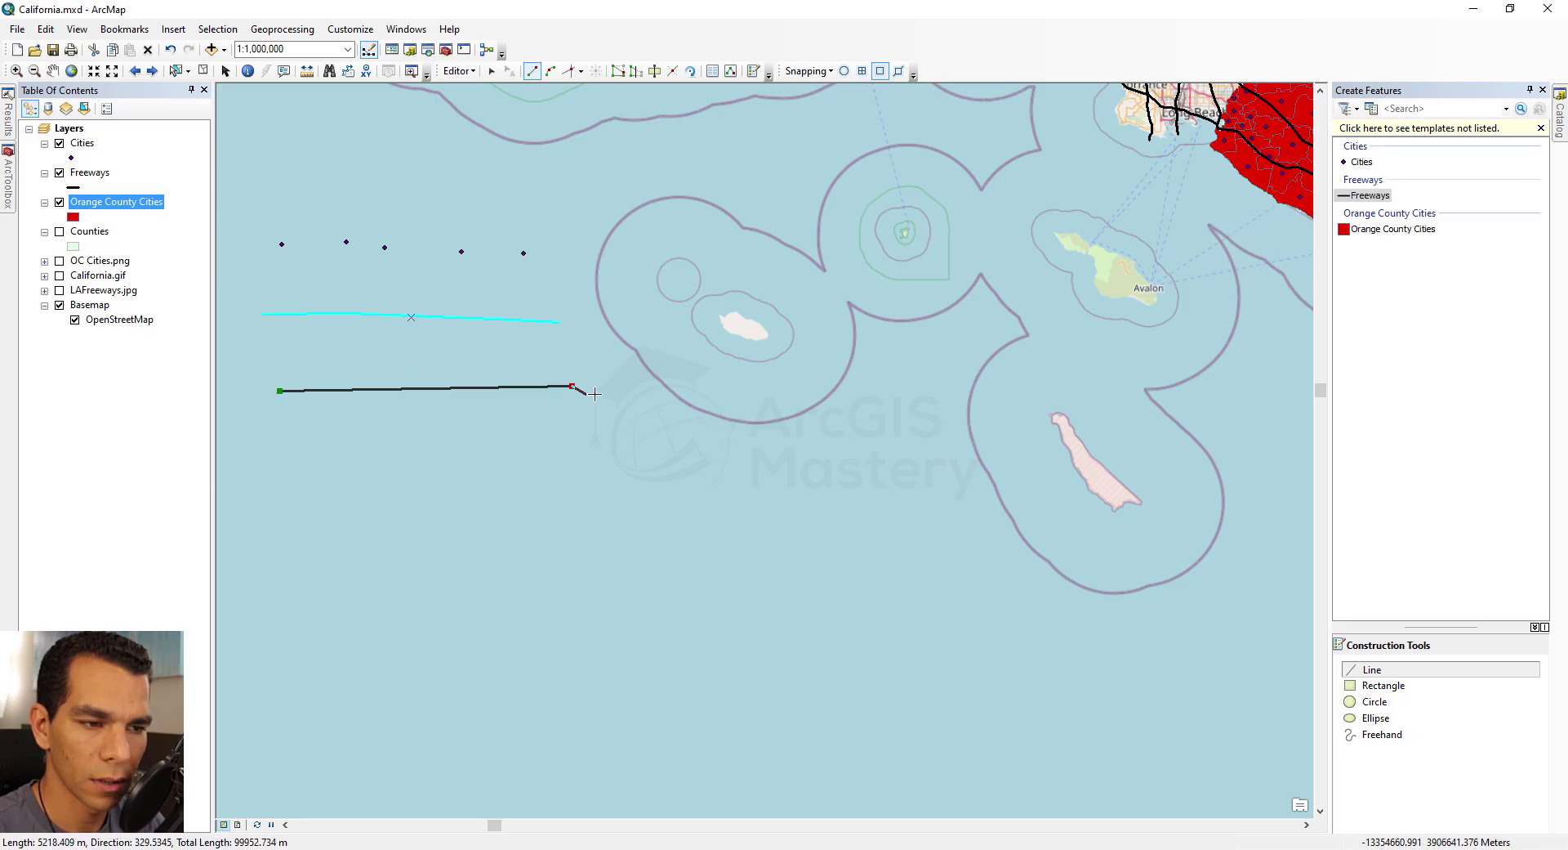
{"action": "double_click", "coordinate": [610, 384]}
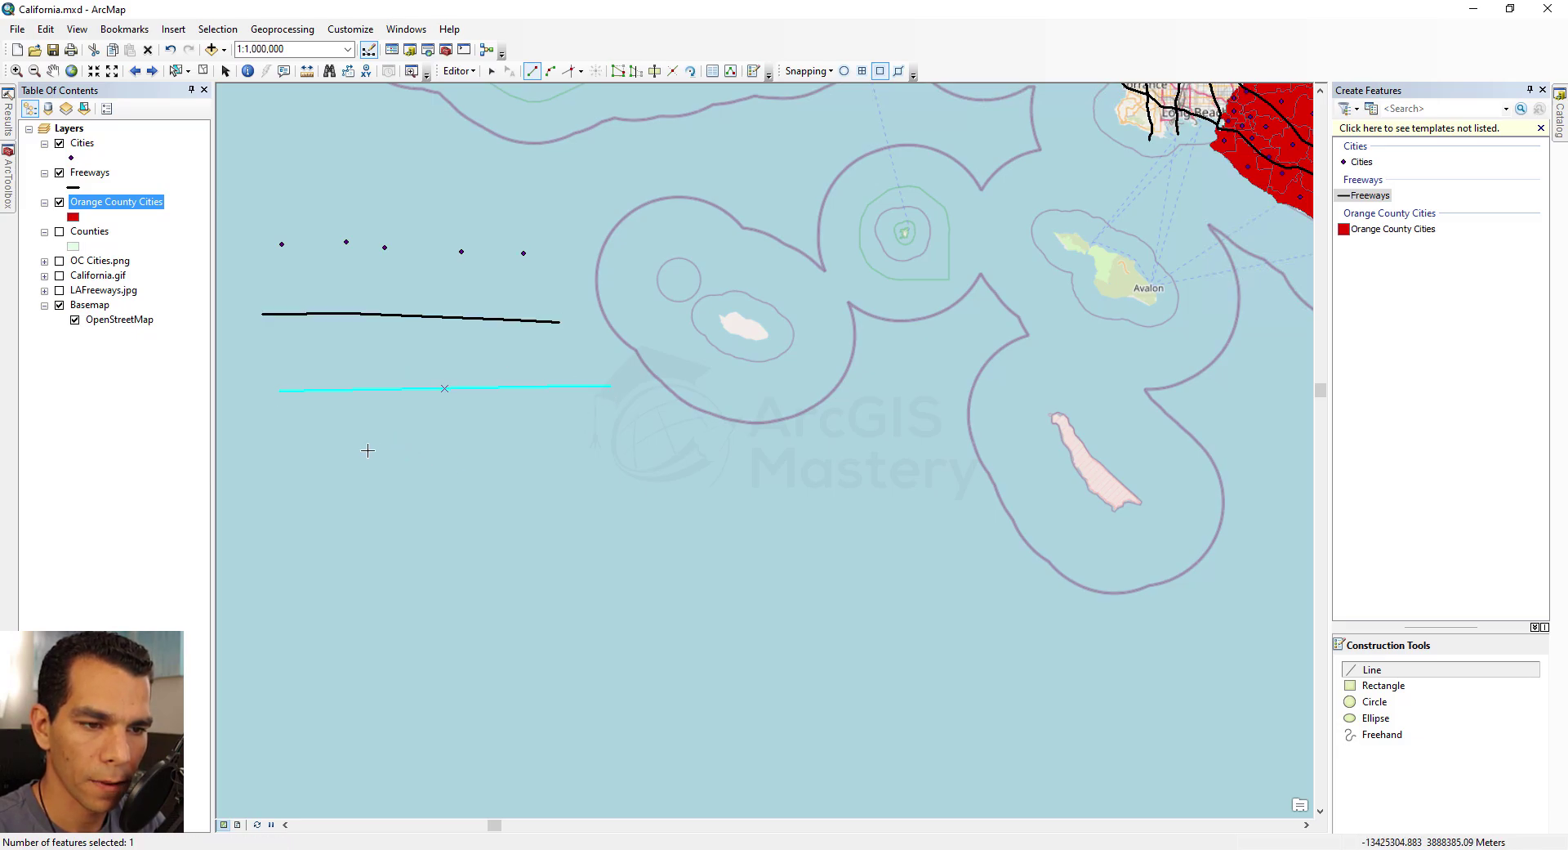
- Draw a vertical freeway line and a horizontal line crossing it
{"action": "left_click", "coordinate": [282, 431]}
{"action": "double_click", "coordinate": [283, 581]}
{"action": "left_click", "coordinate": [245, 497]}
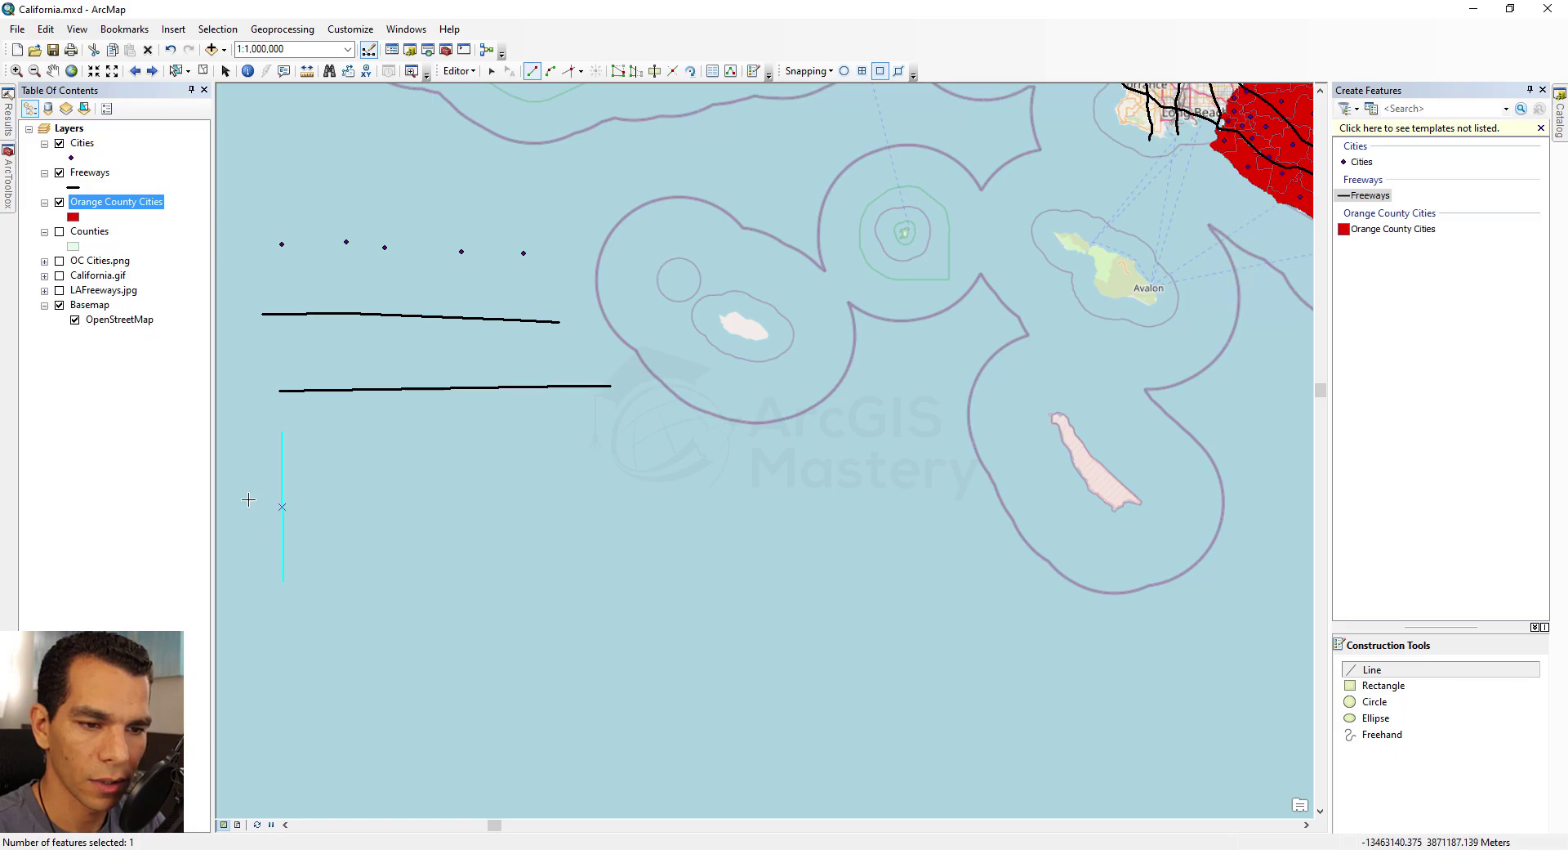
{"action": "double_click", "coordinate": [339, 496]}
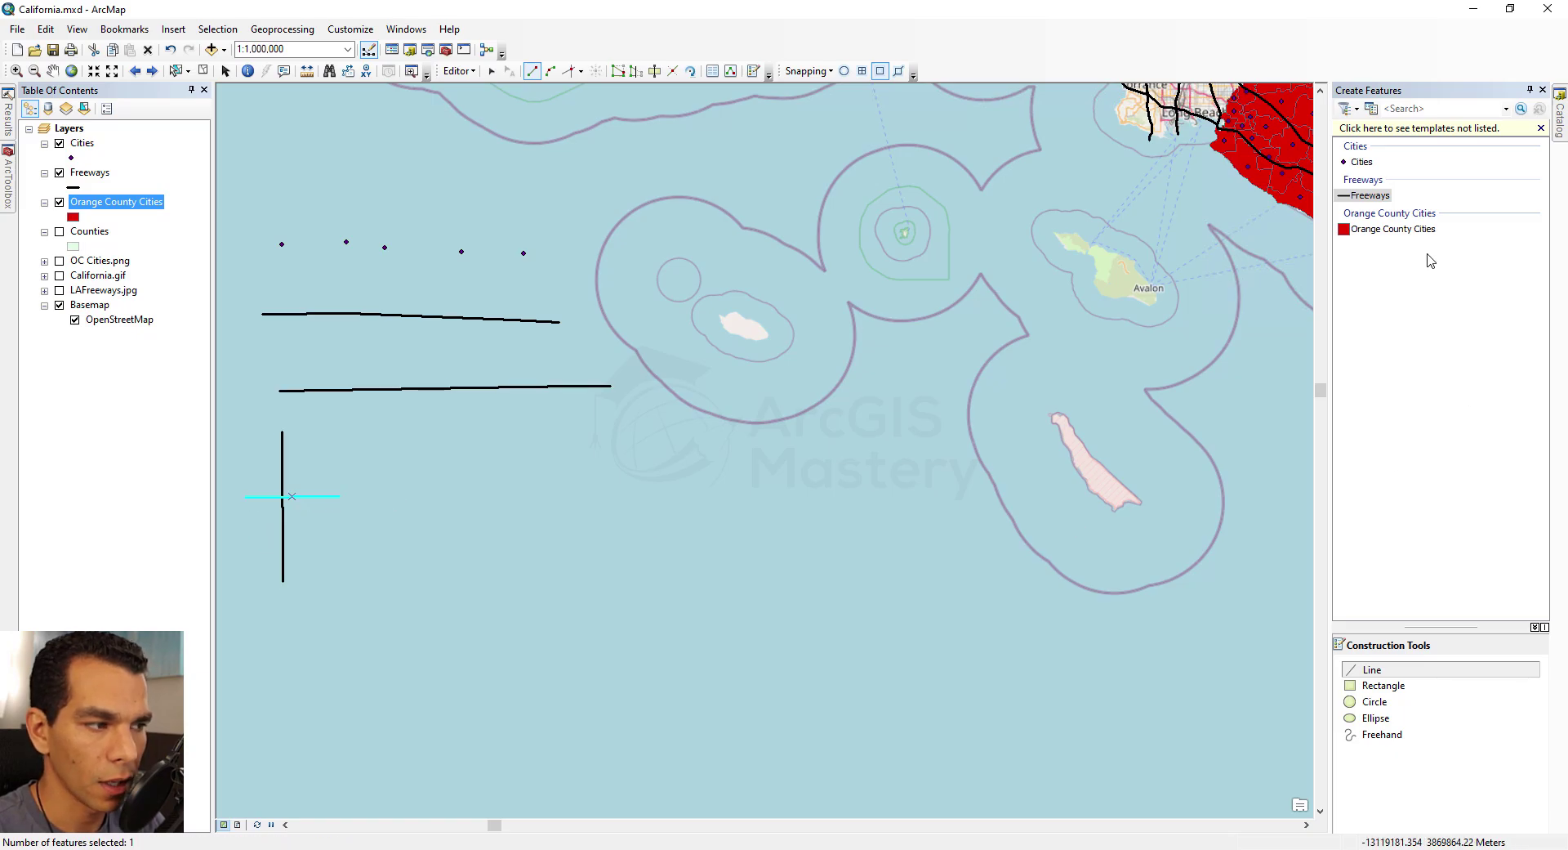
{"action": "left_click", "coordinate": [1394, 229]}
- Draw the first two red Orange County Cities polygons below the freeway lines
{"action": "left_click", "coordinate": [724, 476]}
{"action": "left_click", "coordinate": [861, 472]}
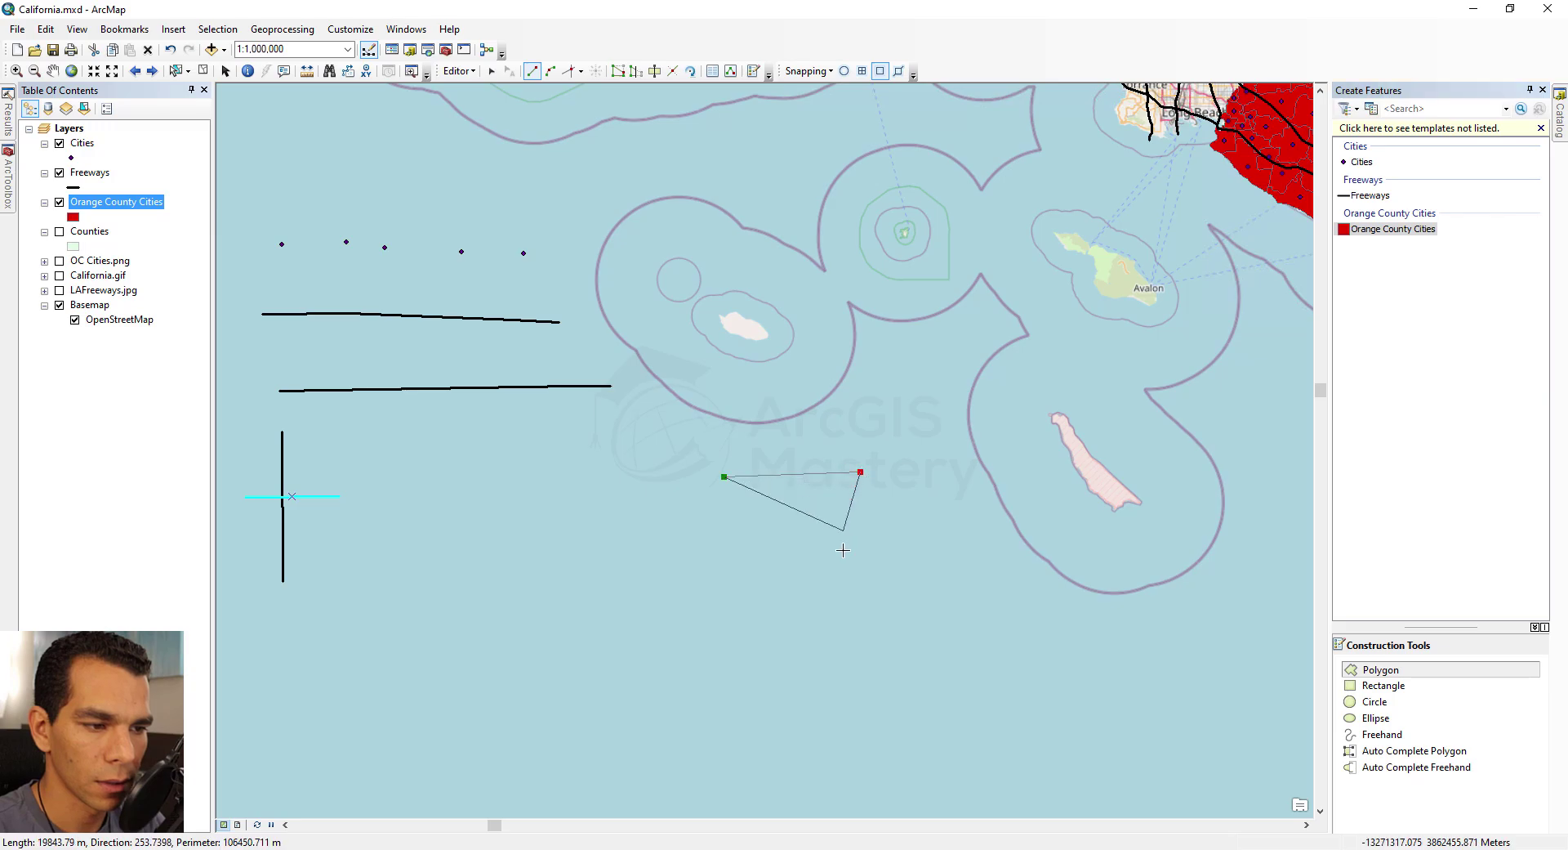
{"action": "left_click", "coordinate": [843, 561]}
{"action": "double_click", "coordinate": [738, 593]}
{"action": "left_click", "coordinate": [666, 521]}
{"action": "left_click", "coordinate": [678, 605]}
{"action": "double_click", "coordinate": [603, 609]}
- Draw a five-sided red polygon and a triangular red polygon further south
{"action": "left_click", "coordinate": [520, 523]}
{"action": "left_click", "coordinate": [572, 520]}
{"action": "left_click", "coordinate": [574, 600]}
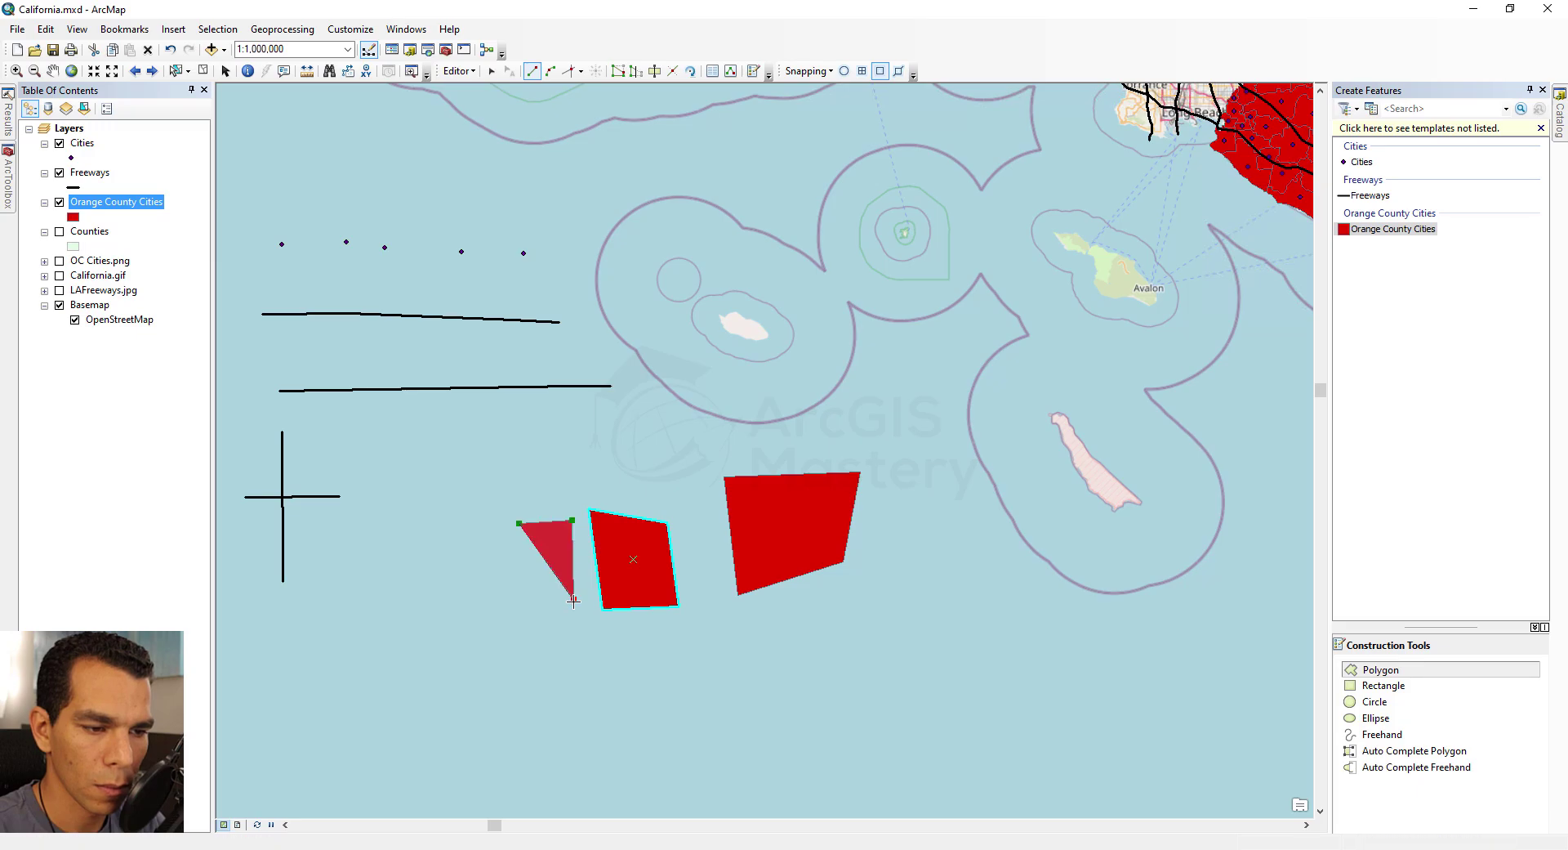
{"action": "left_click", "coordinate": [515, 585]}
{"action": "left_click", "coordinate": [476, 587]}
{"action": "double_click", "coordinate": [457, 526]}
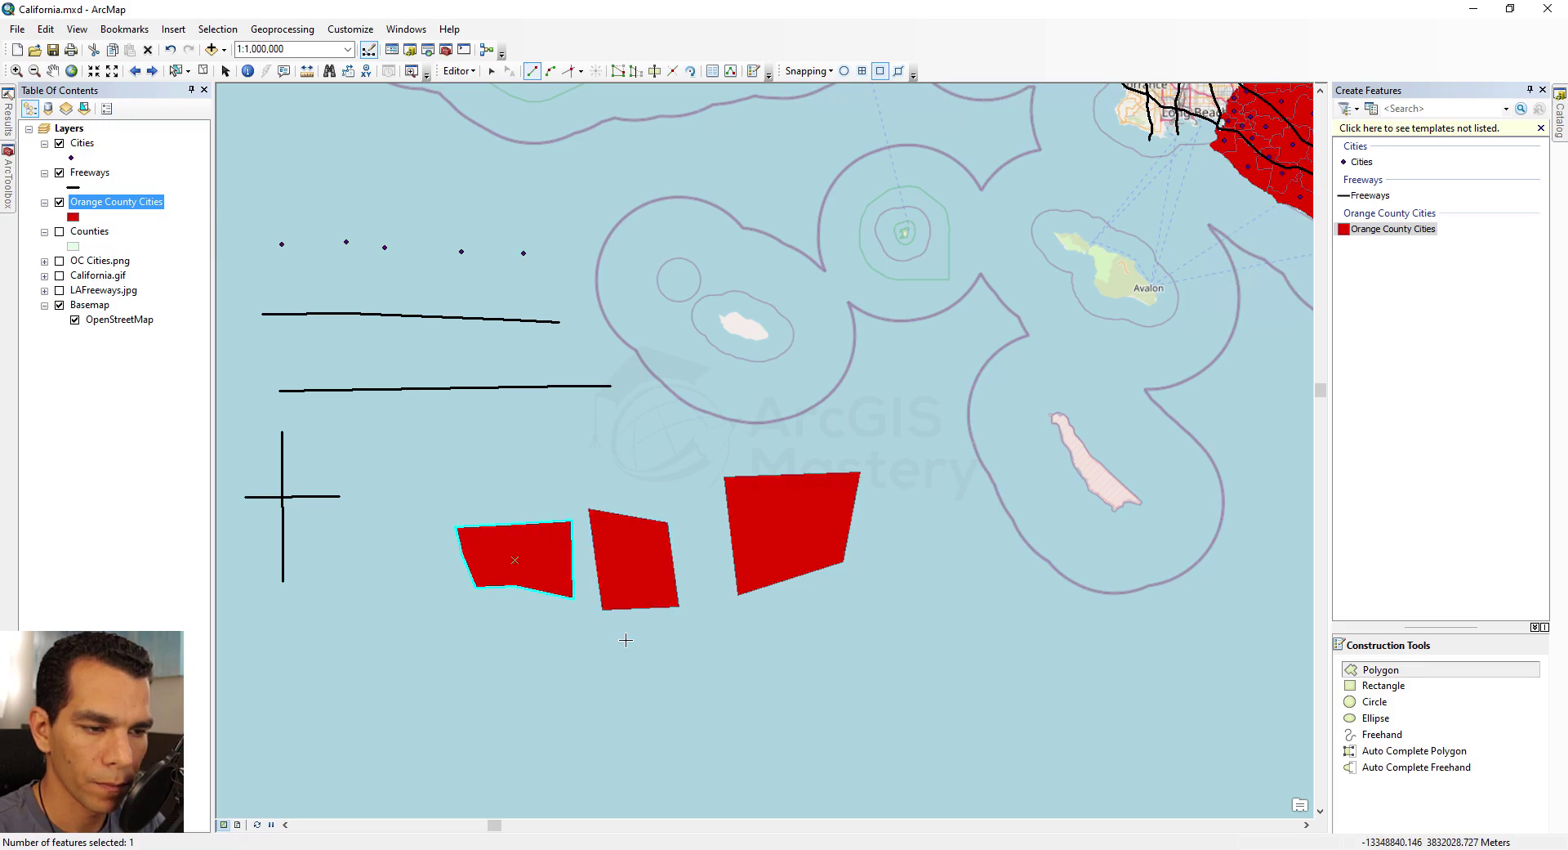
{"action": "left_click", "coordinate": [614, 646]}
{"action": "left_click", "coordinate": [763, 695]}
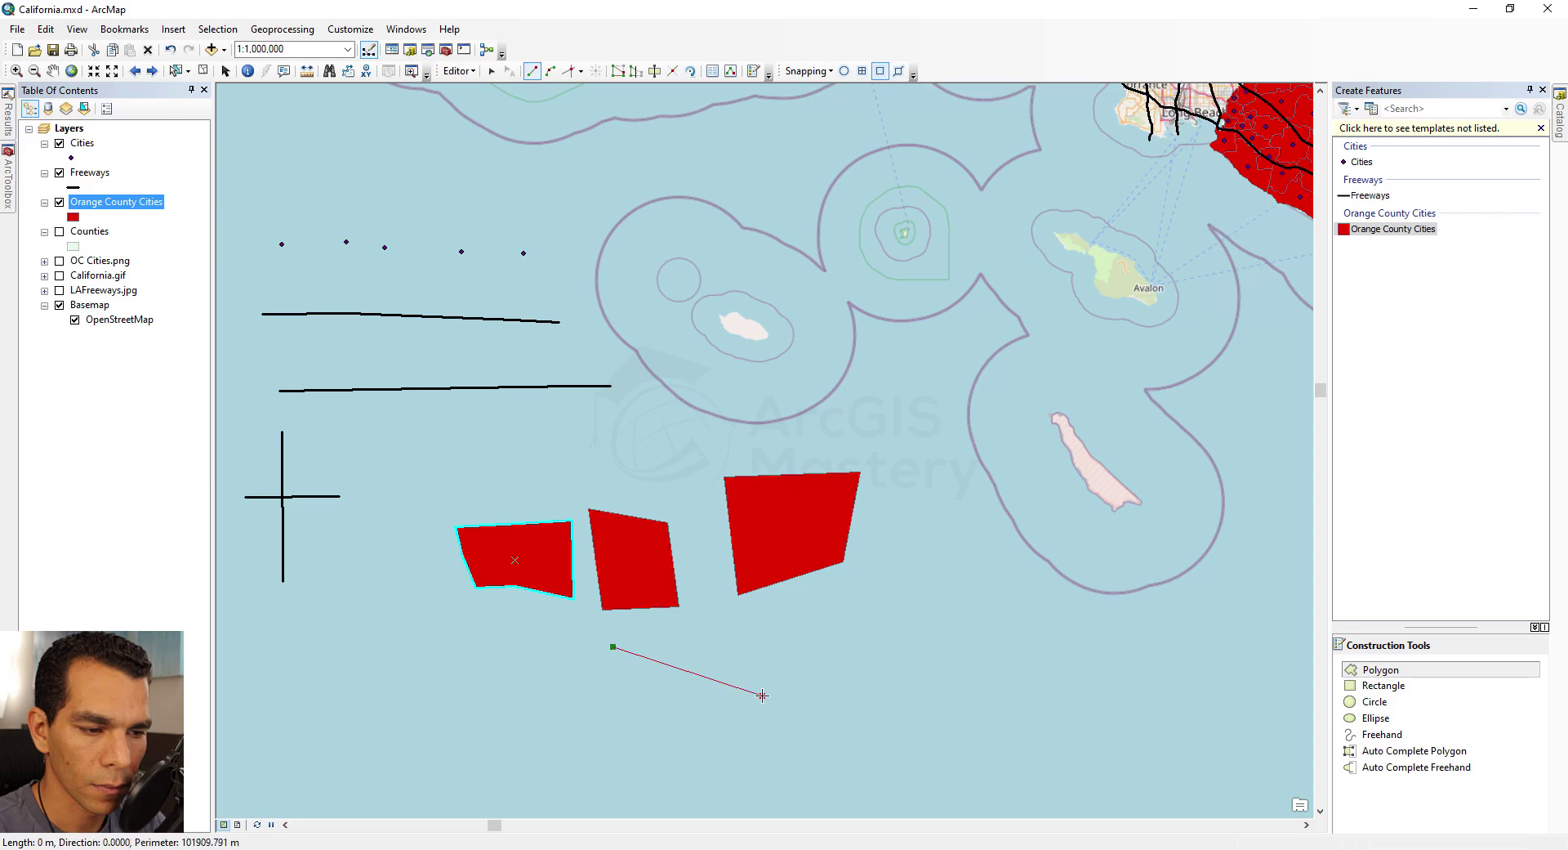
{"action": "double_click", "coordinate": [635, 718]}
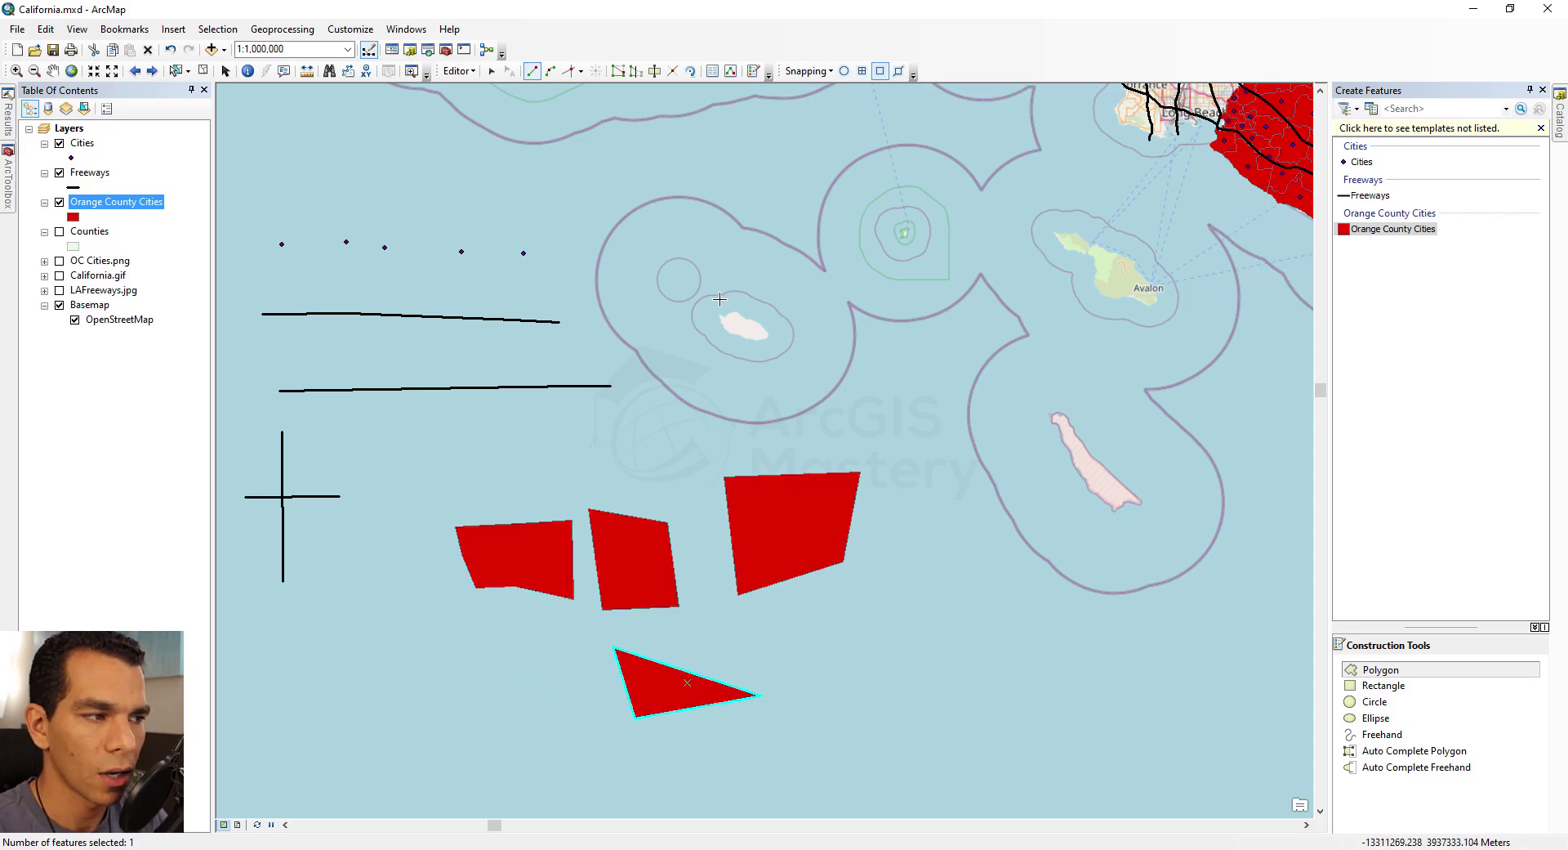
- Select the left red polygon, display its vertices, then deselect it without changes
{"action": "key", "text": "Up"}
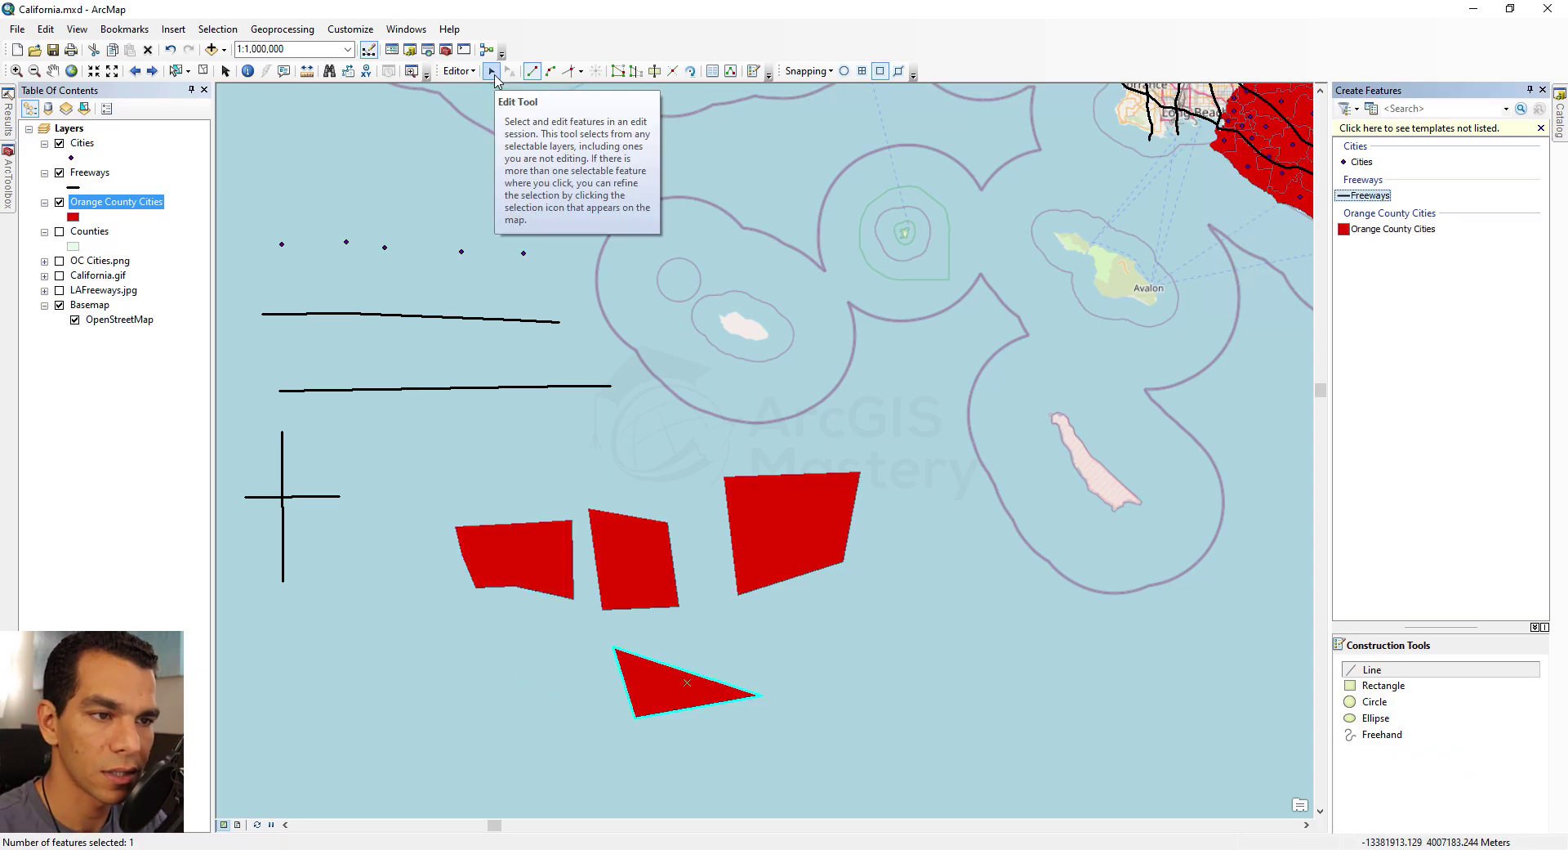
{"action": "left_click", "coordinate": [492, 74]}
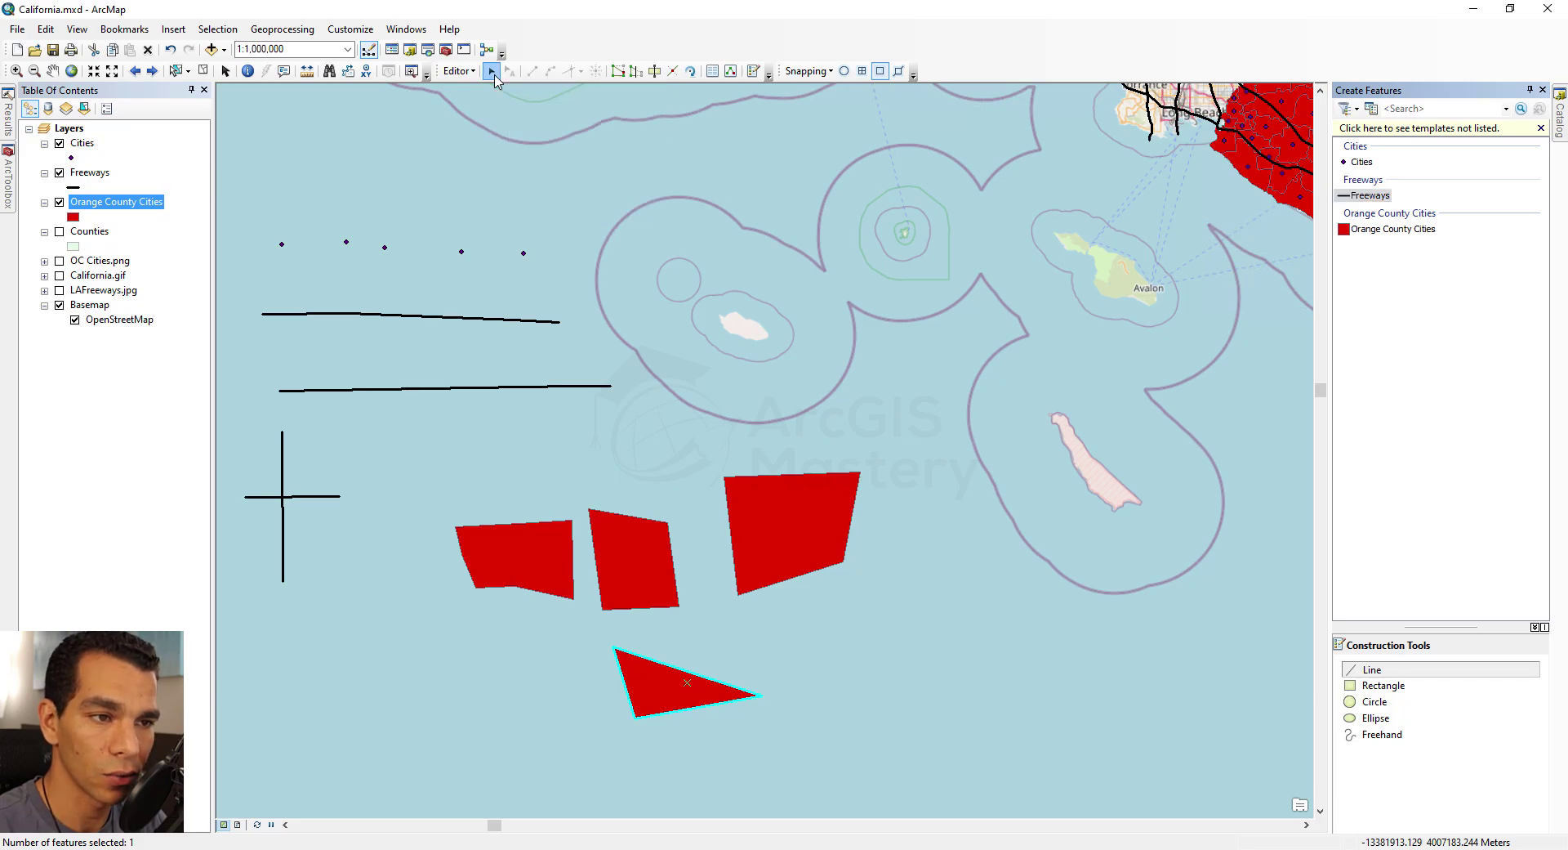
{"action": "left_click", "coordinate": [531, 570]}
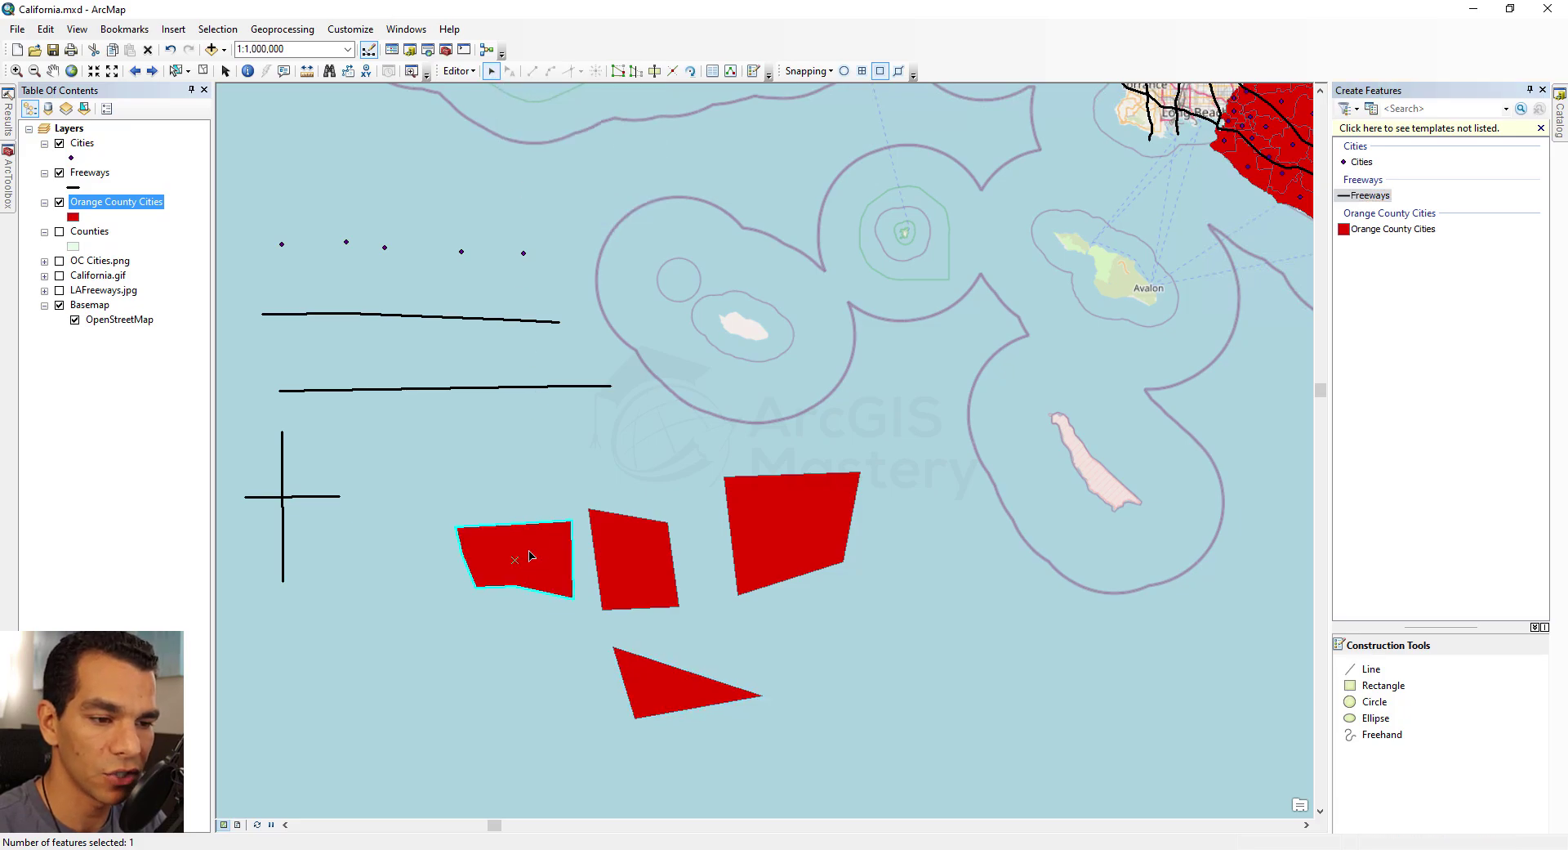
{"action": "double_click", "coordinate": [541, 545]}
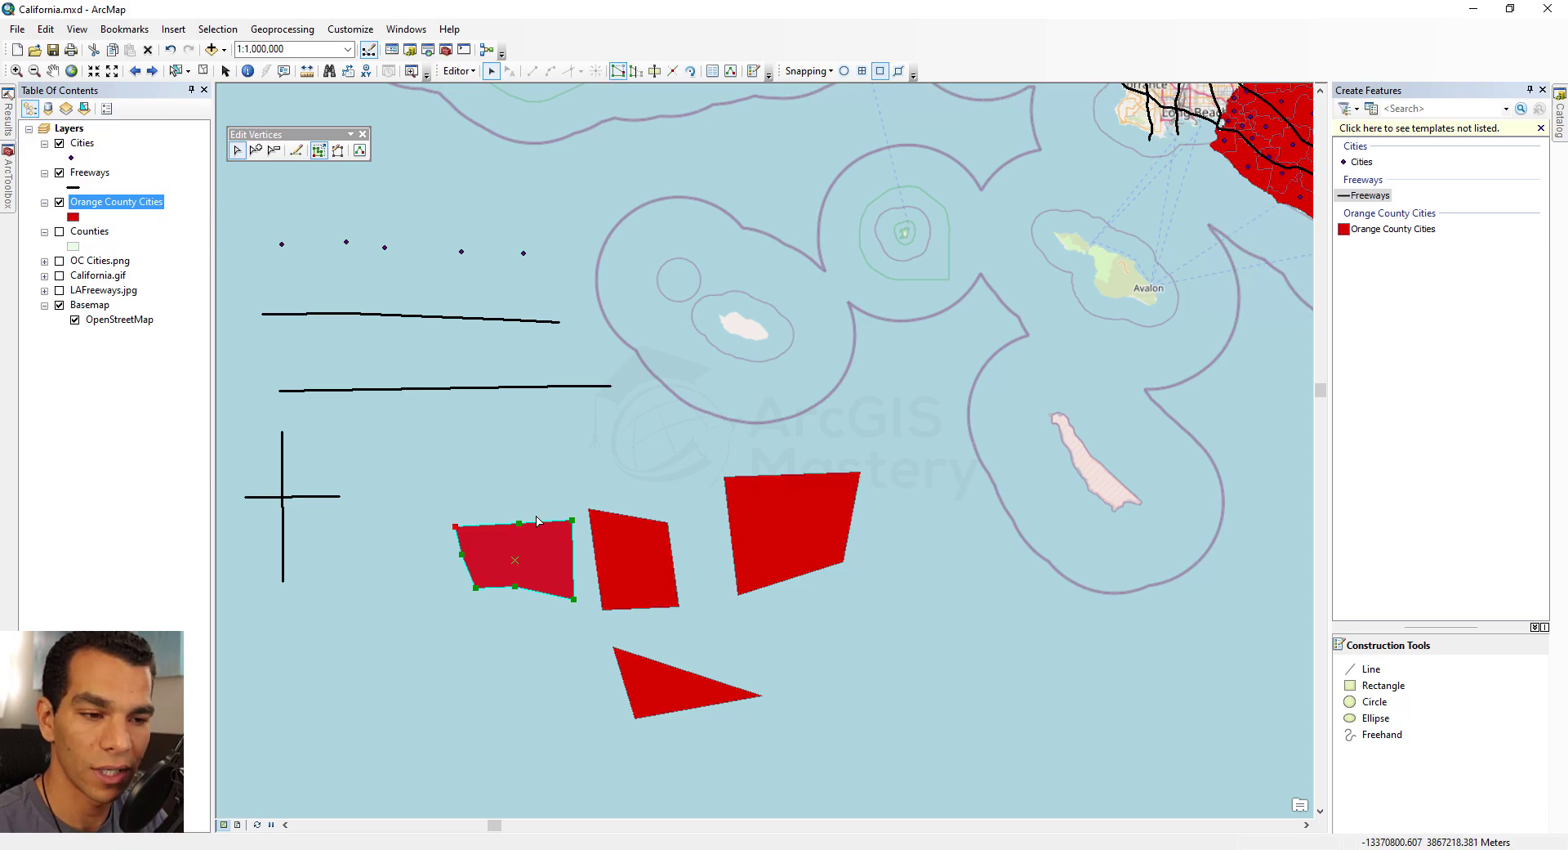
{"action": "left_click", "coordinate": [523, 457]}
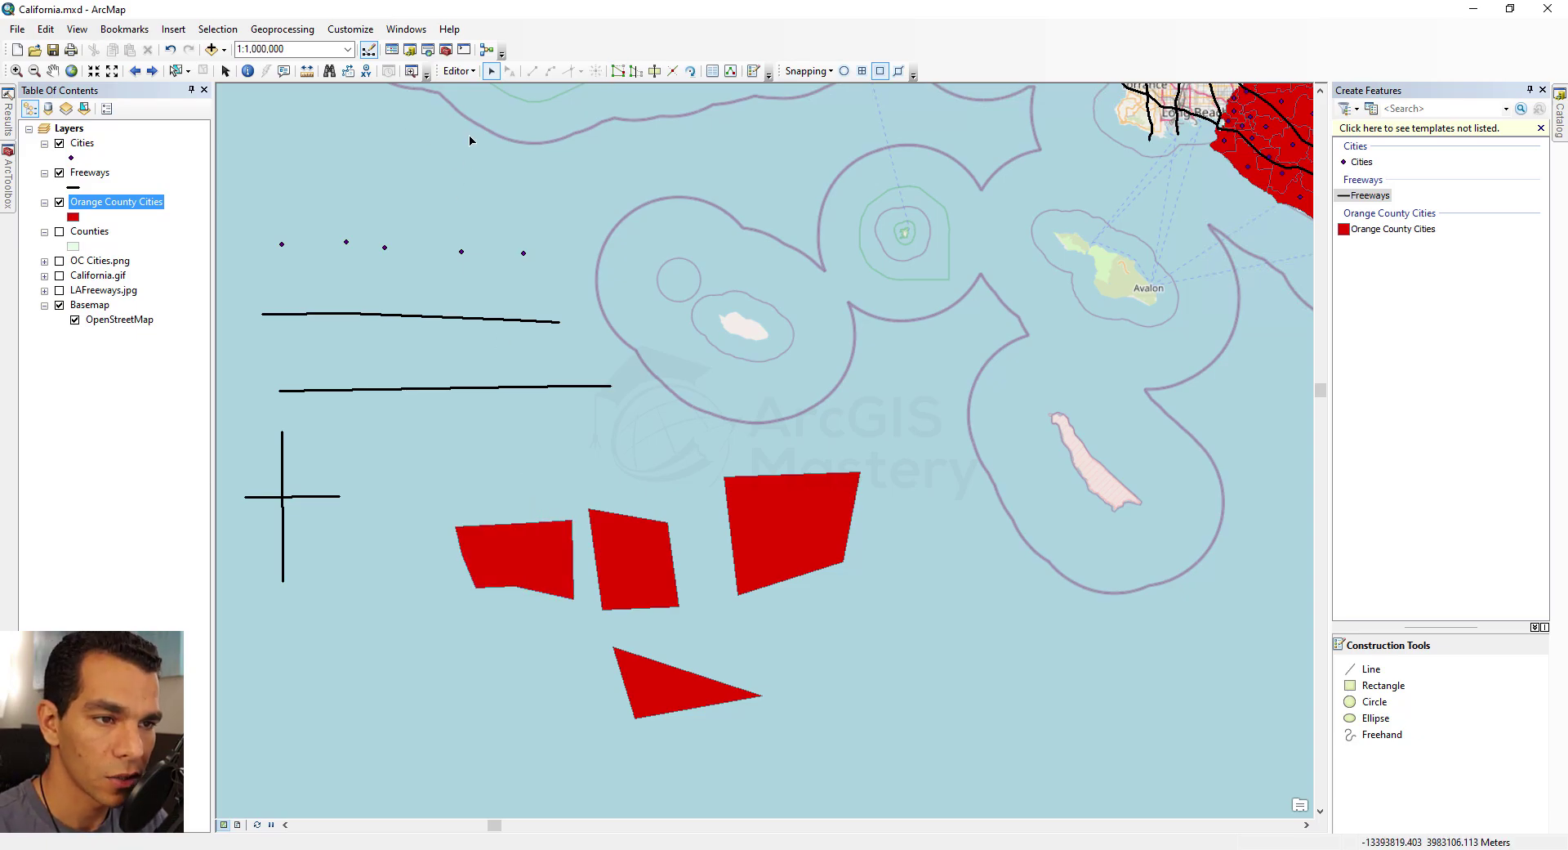
{"action": "left_click", "coordinate": [468, 73]}
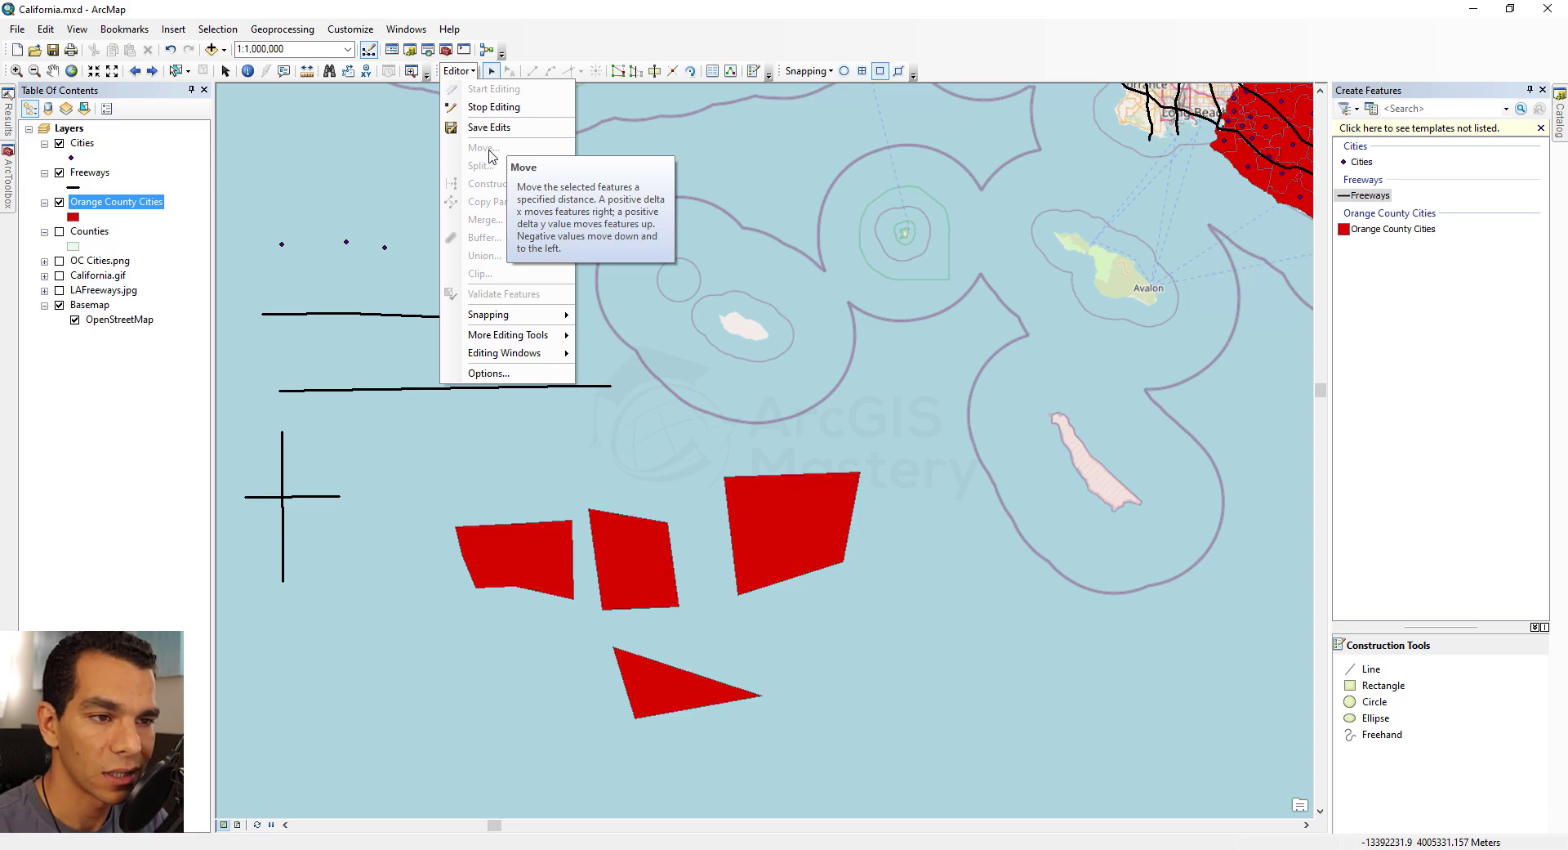
- Drag the left red polygon slightly west
{"action": "left_click", "coordinate": [524, 561]}
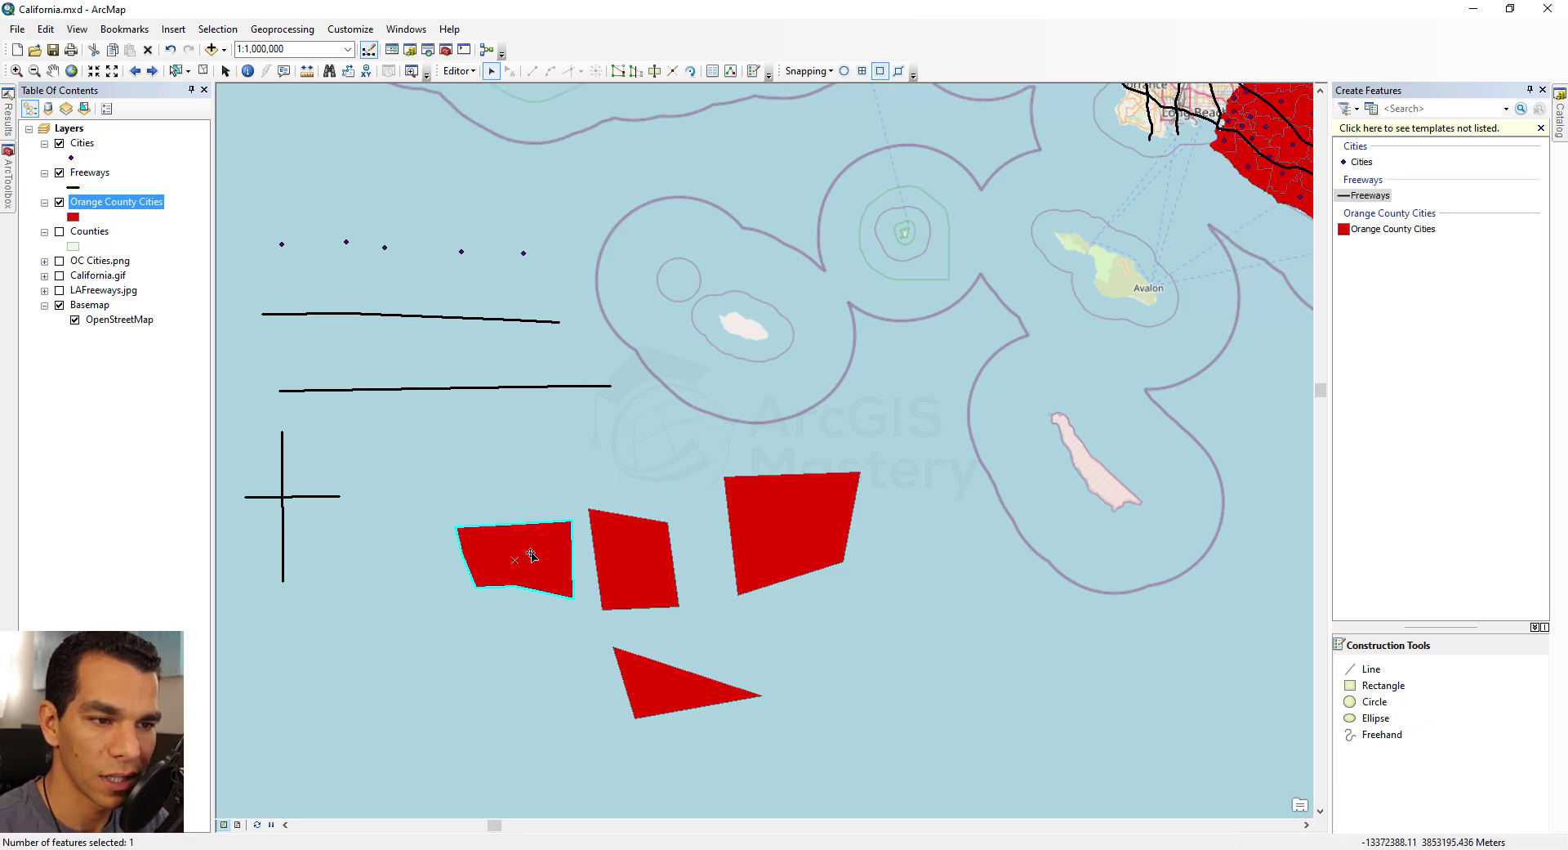
{"action": "left_click", "coordinate": [456, 71]}
{"action": "left_click", "coordinate": [483, 147]}
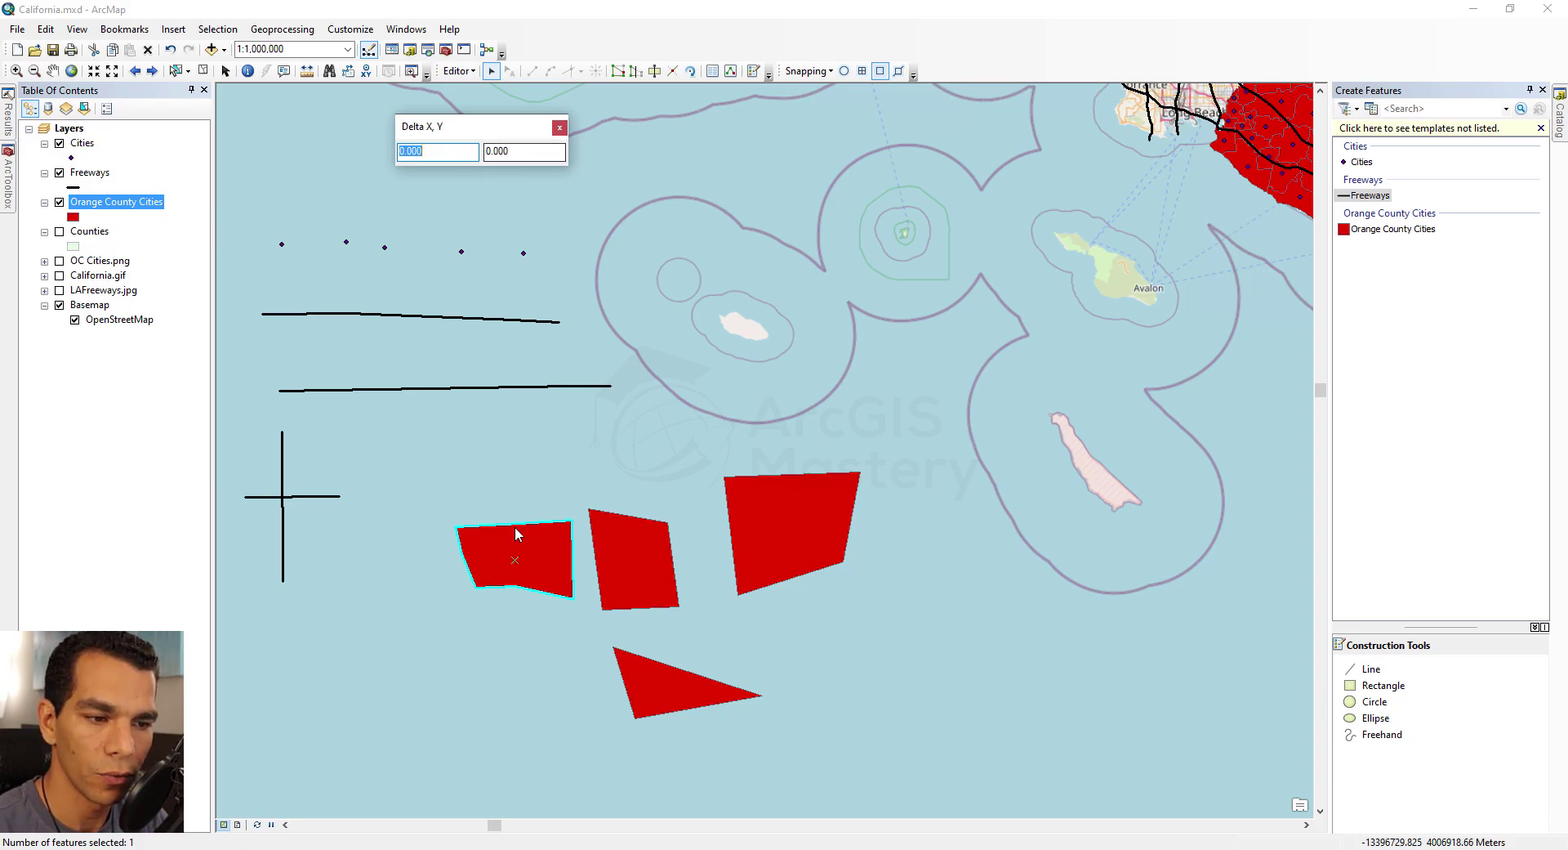
{"action": "key", "text": "Escape"}
{"action": "mouse_move", "coordinate": [548, 570]}
{"action": "left_mouse_down"}
{"action": "mouse_move", "coordinate": [527, 480]}
{"action": "mouse_move", "coordinate": [518, 567]}
{"action": "left_mouse_up"}
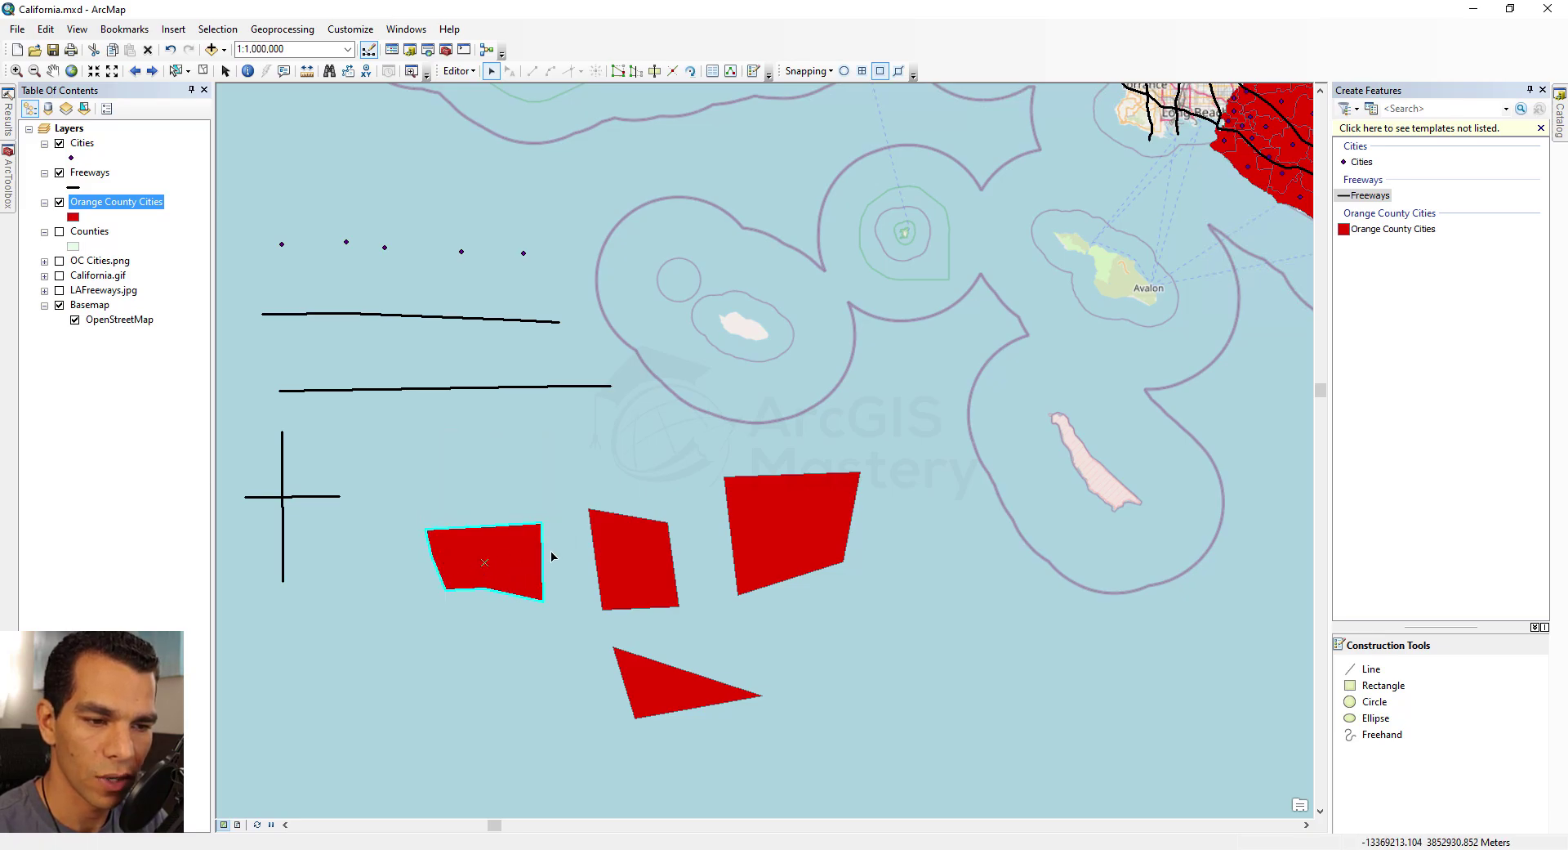
- Nudge the middle red polygon up and to the right
{"action": "left_click", "coordinate": [631, 552]}
{"action": "left_click_drag", "start_coordinate": [622, 580], "coordinate": [649, 556]}
{"action": "left_click", "coordinate": [457, 71]}
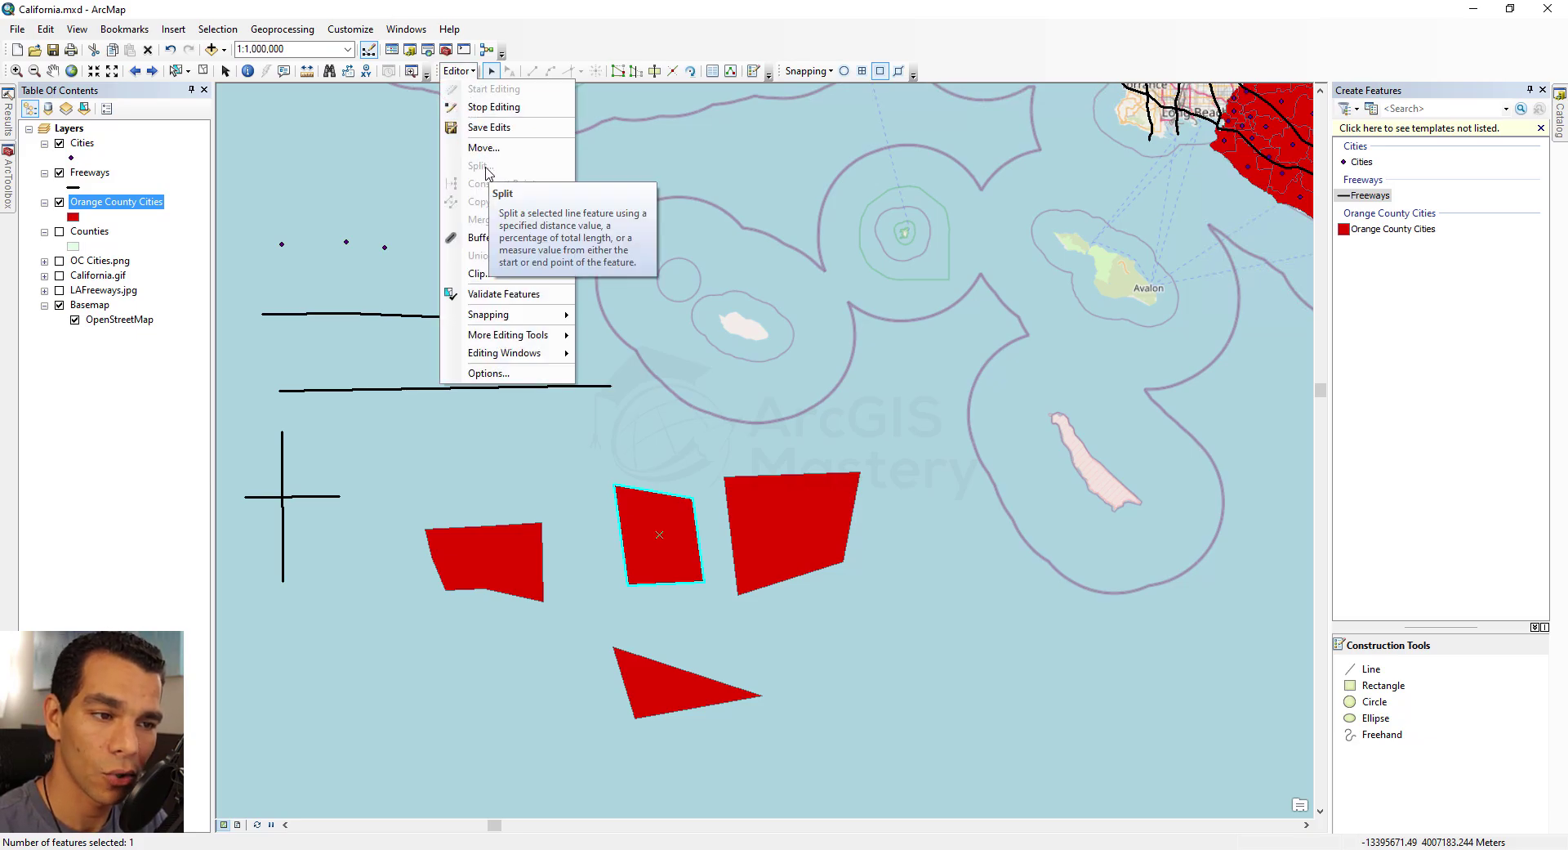
- Split the lower horizontal freeway line into 4 equal parts
{"action": "left_click", "coordinate": [431, 393]}
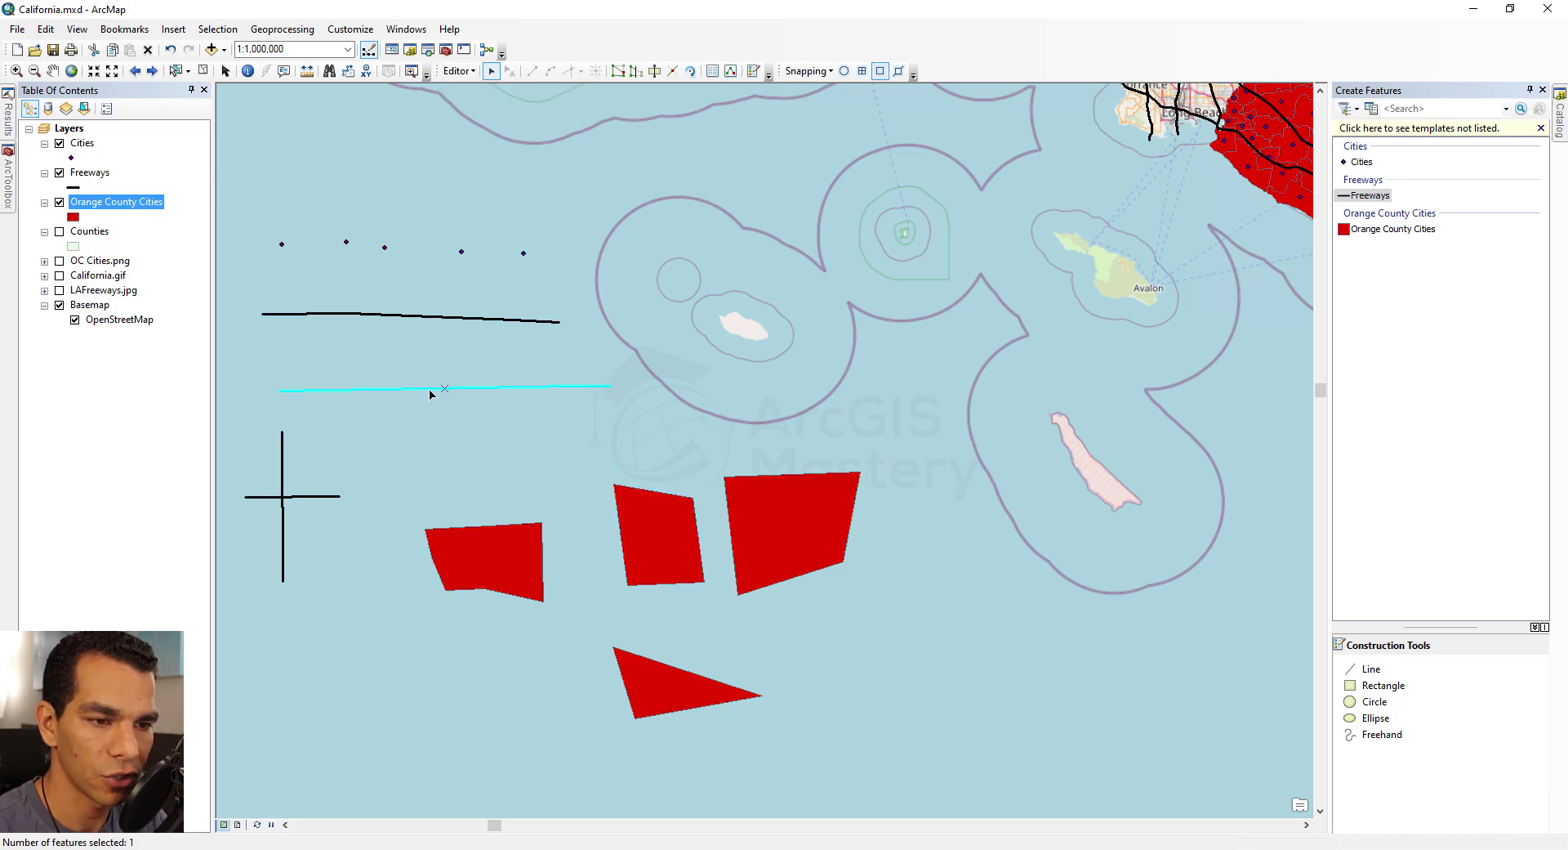
{"action": "left_click", "coordinate": [458, 71]}
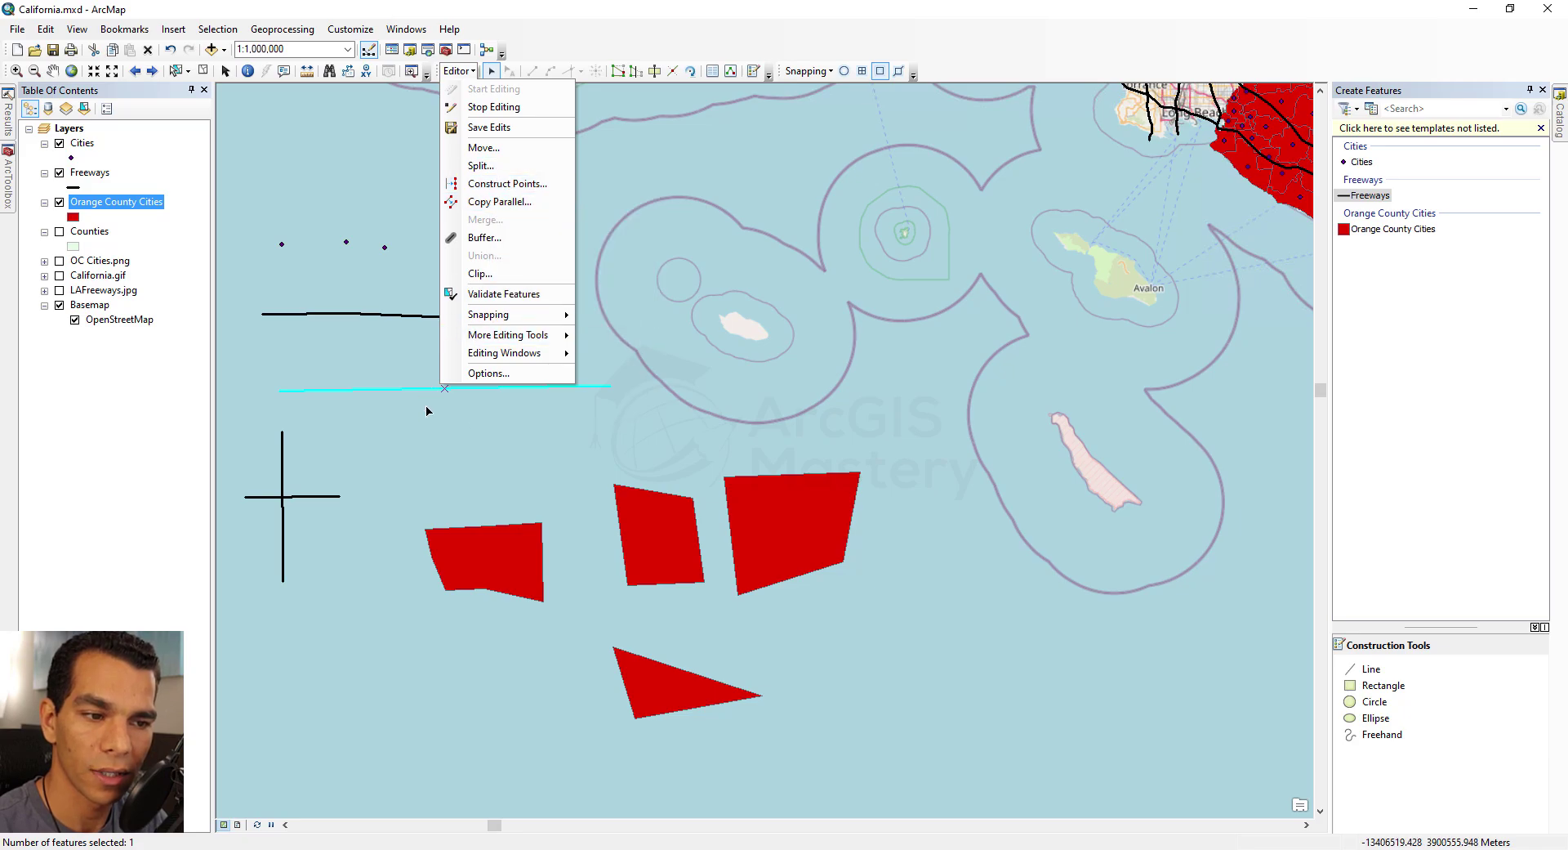
{"action": "left_click", "coordinate": [488, 166]}
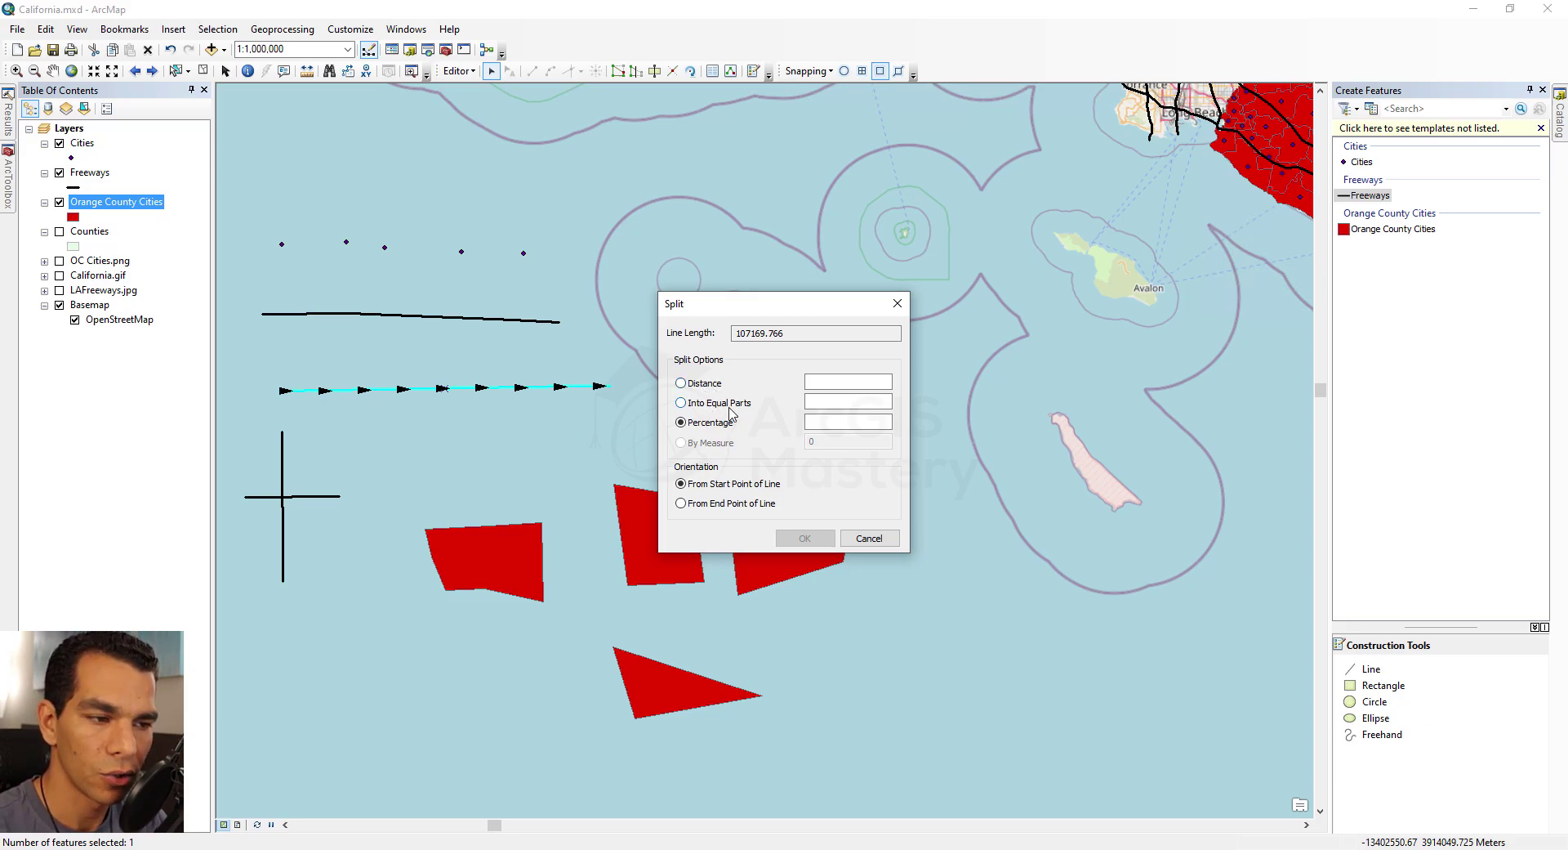
{"action": "left_click", "coordinate": [822, 402]}
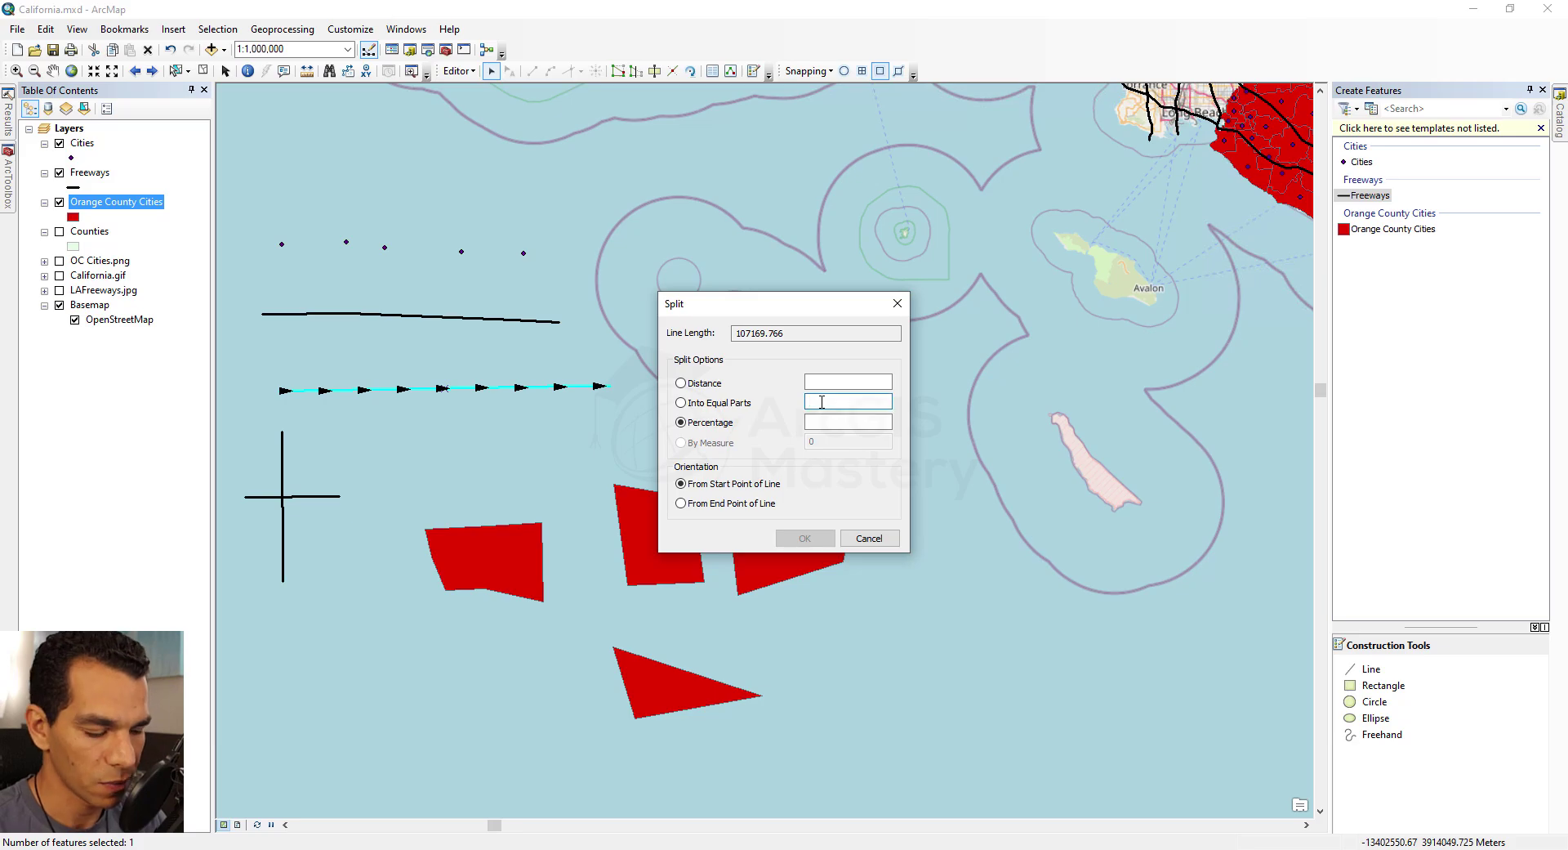
{"action": "type", "text": "4"}
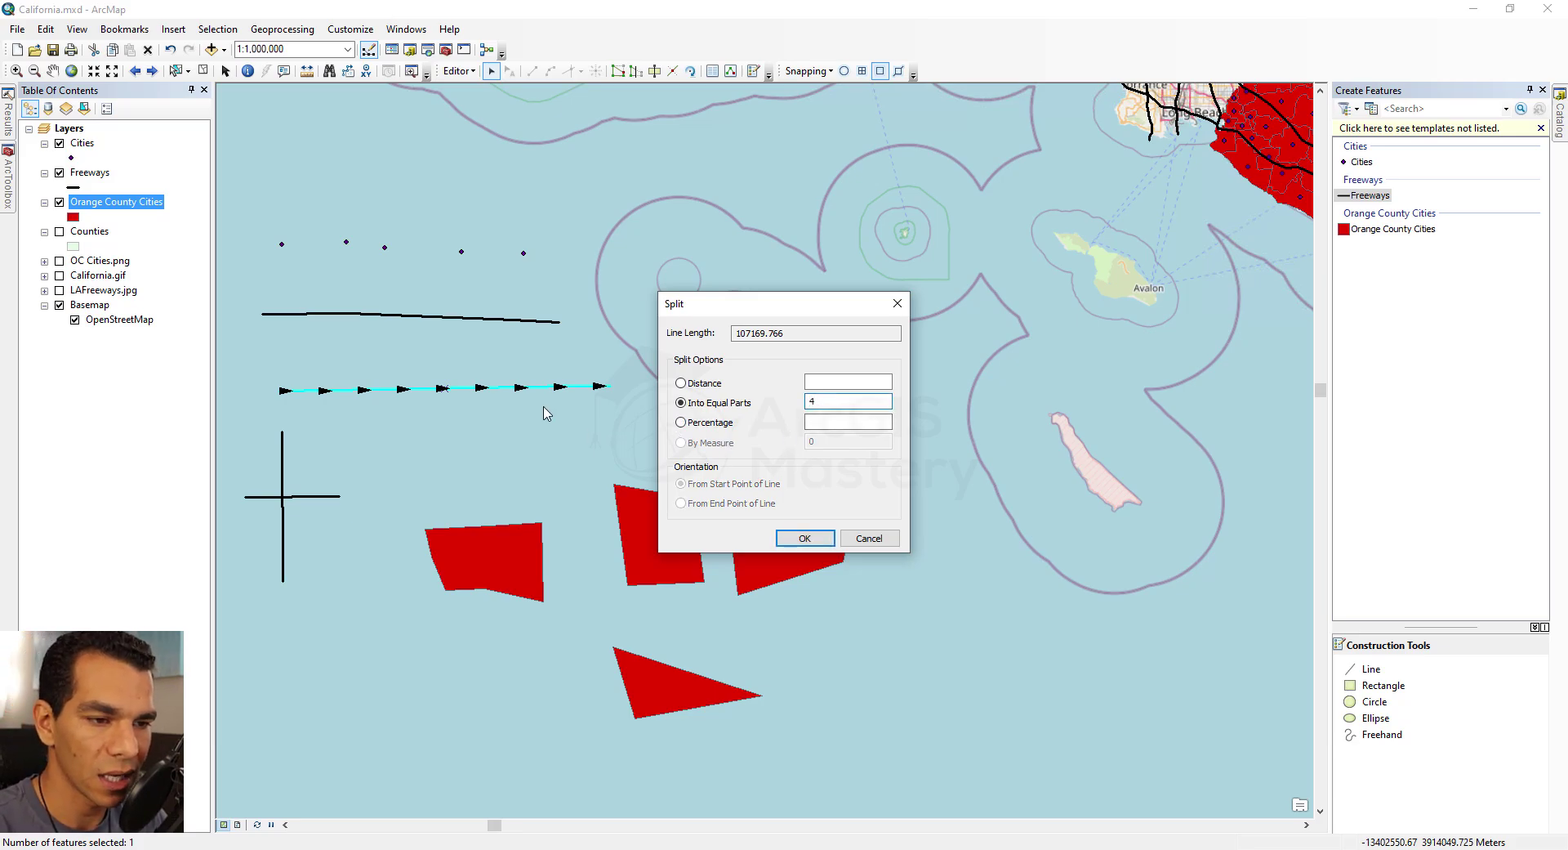
{"action": "left_click", "coordinate": [805, 537]}
- Select each of the four split pieces in turn to check them
{"action": "left_click", "coordinate": [367, 429]}
{"action": "left_click", "coordinate": [327, 389]}
{"action": "left_click", "coordinate": [428, 397]}
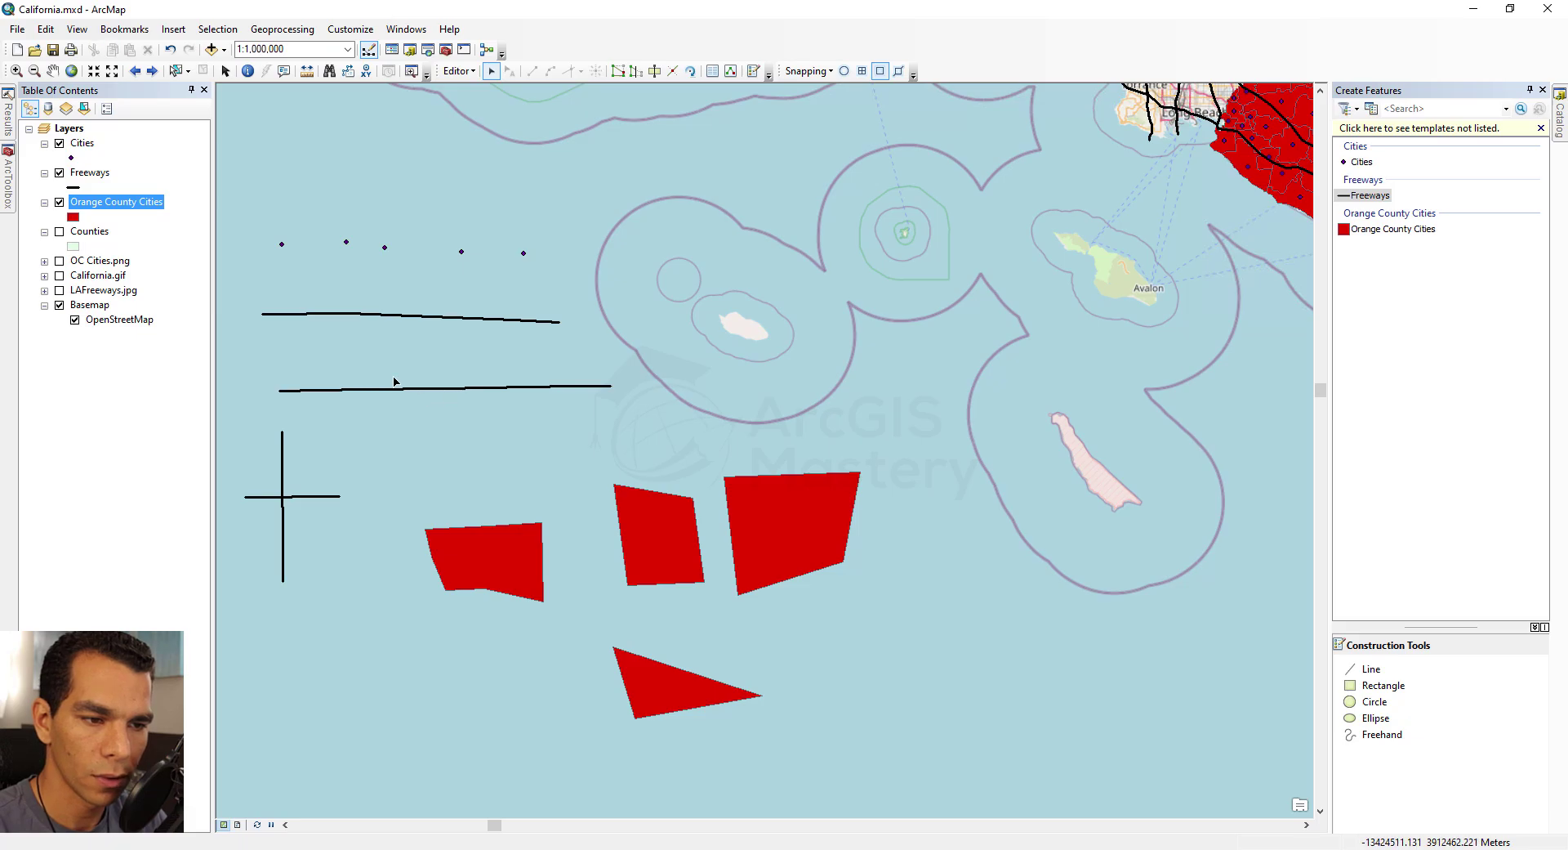
{"action": "left_click", "coordinate": [414, 389]}
{"action": "left_click", "coordinate": [490, 388]}
{"action": "left_click_drag", "start_coordinate": [554, 365], "coordinate": [596, 421]}
{"action": "left_click", "coordinate": [444, 434]}
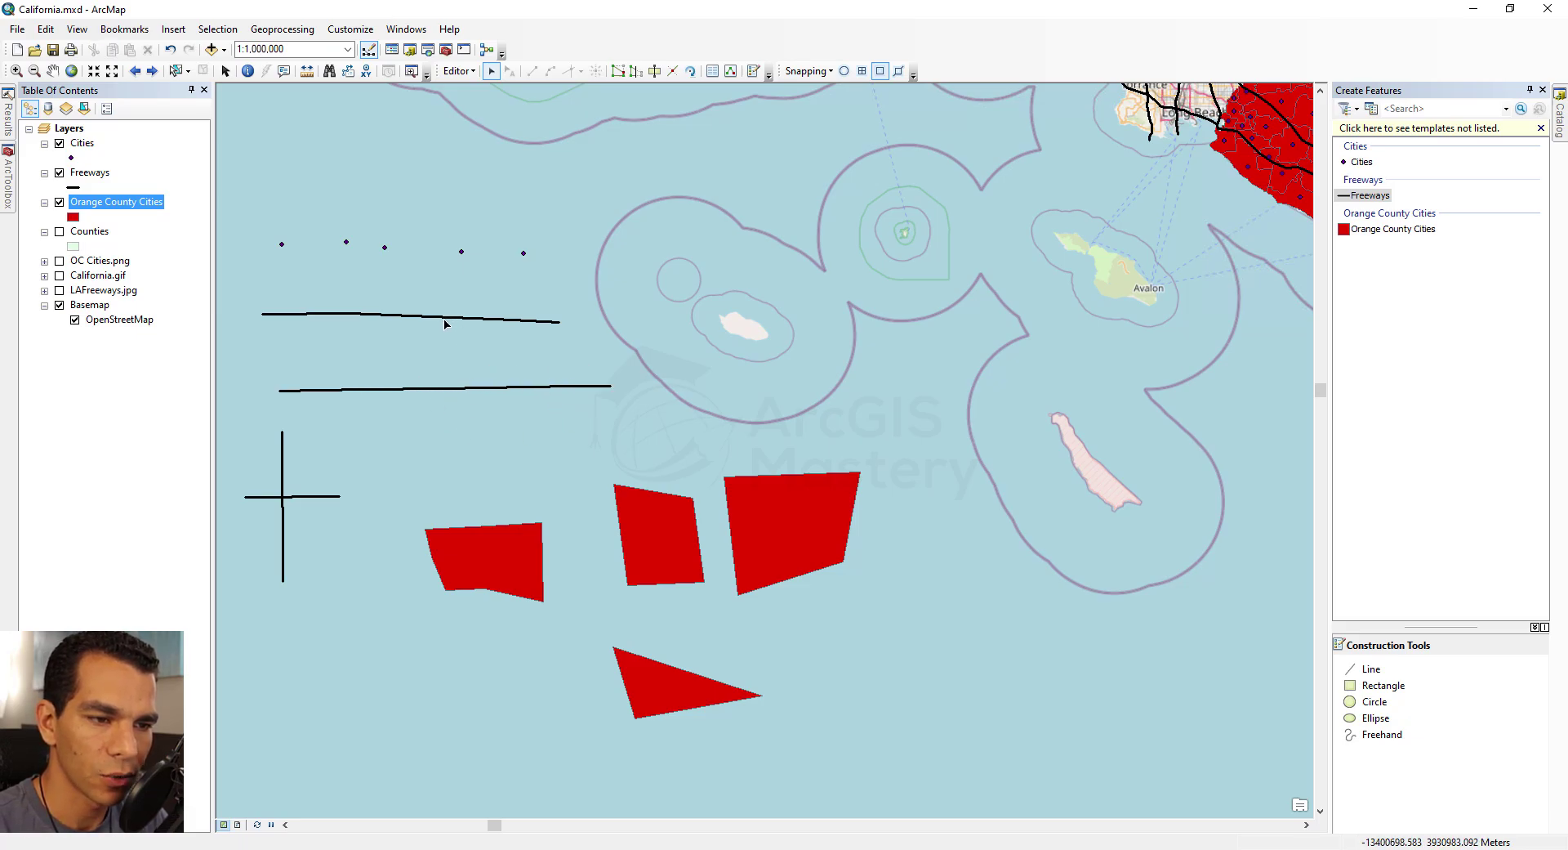
{"action": "left_click", "coordinate": [445, 321]}
- Construct 5 evenly spaced Cities points along the selected upper freeway line
{"action": "left_click", "coordinate": [459, 71]}
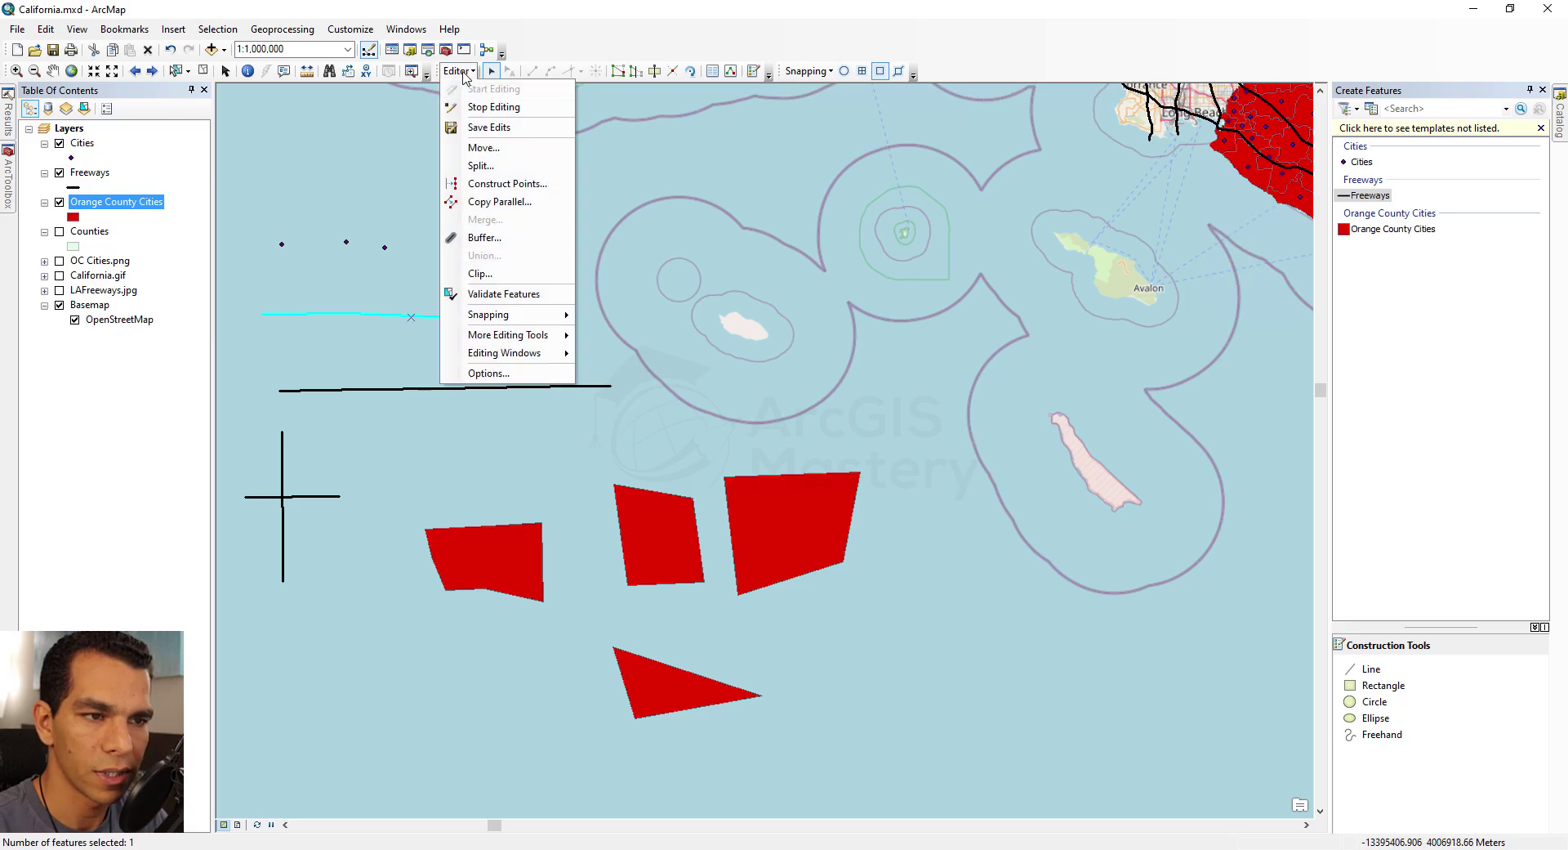
{"action": "left_click", "coordinate": [530, 187]}
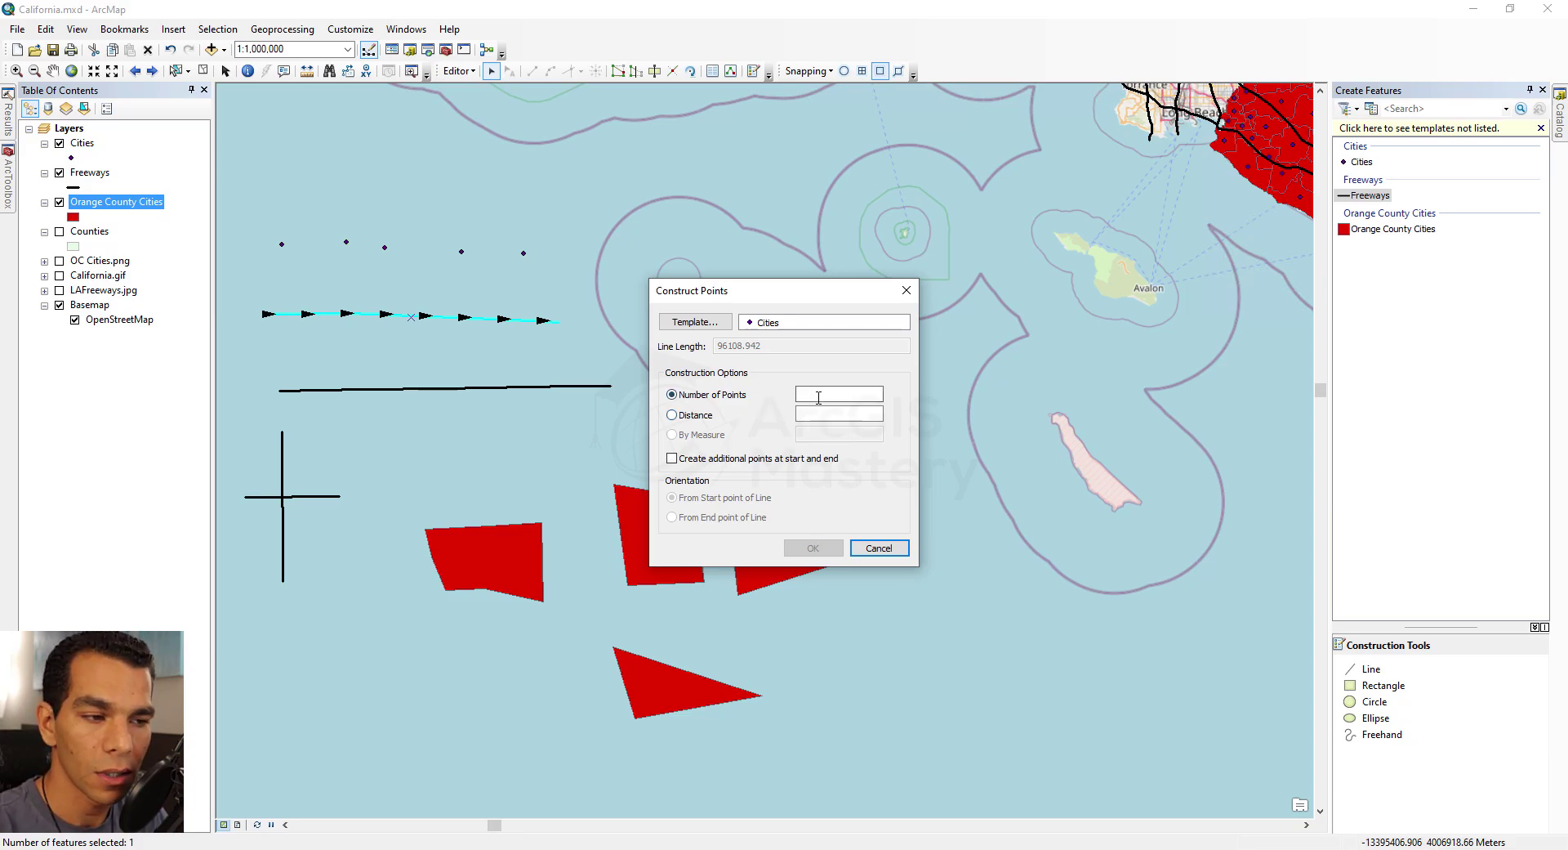
{"action": "left_click", "coordinate": [671, 415]}
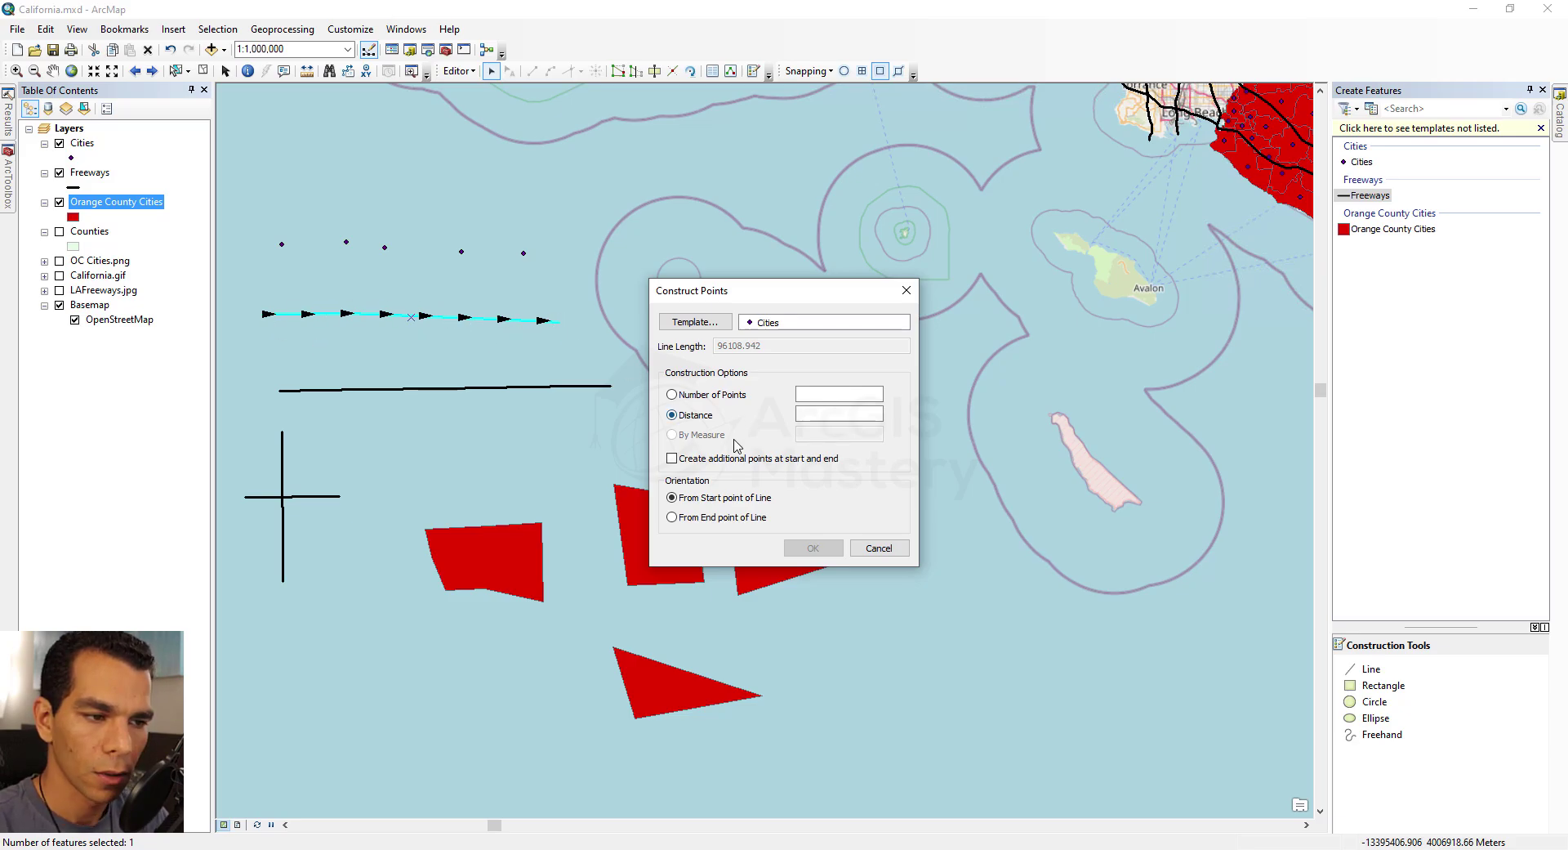
{"action": "left_click", "coordinate": [673, 396]}
{"action": "left_click", "coordinate": [823, 392]}
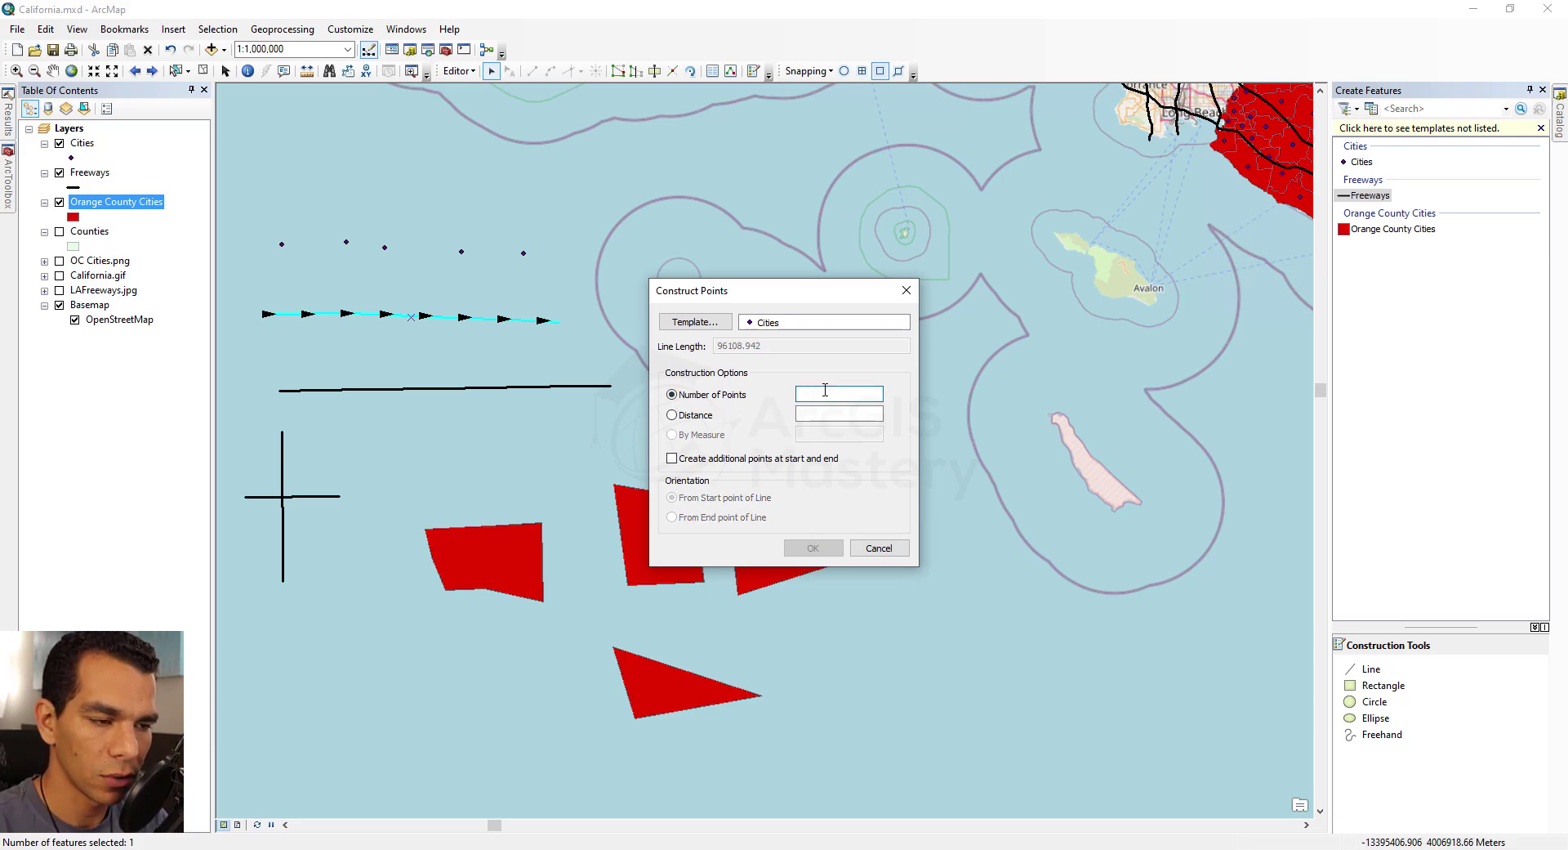
{"action": "type", "text": "5"}
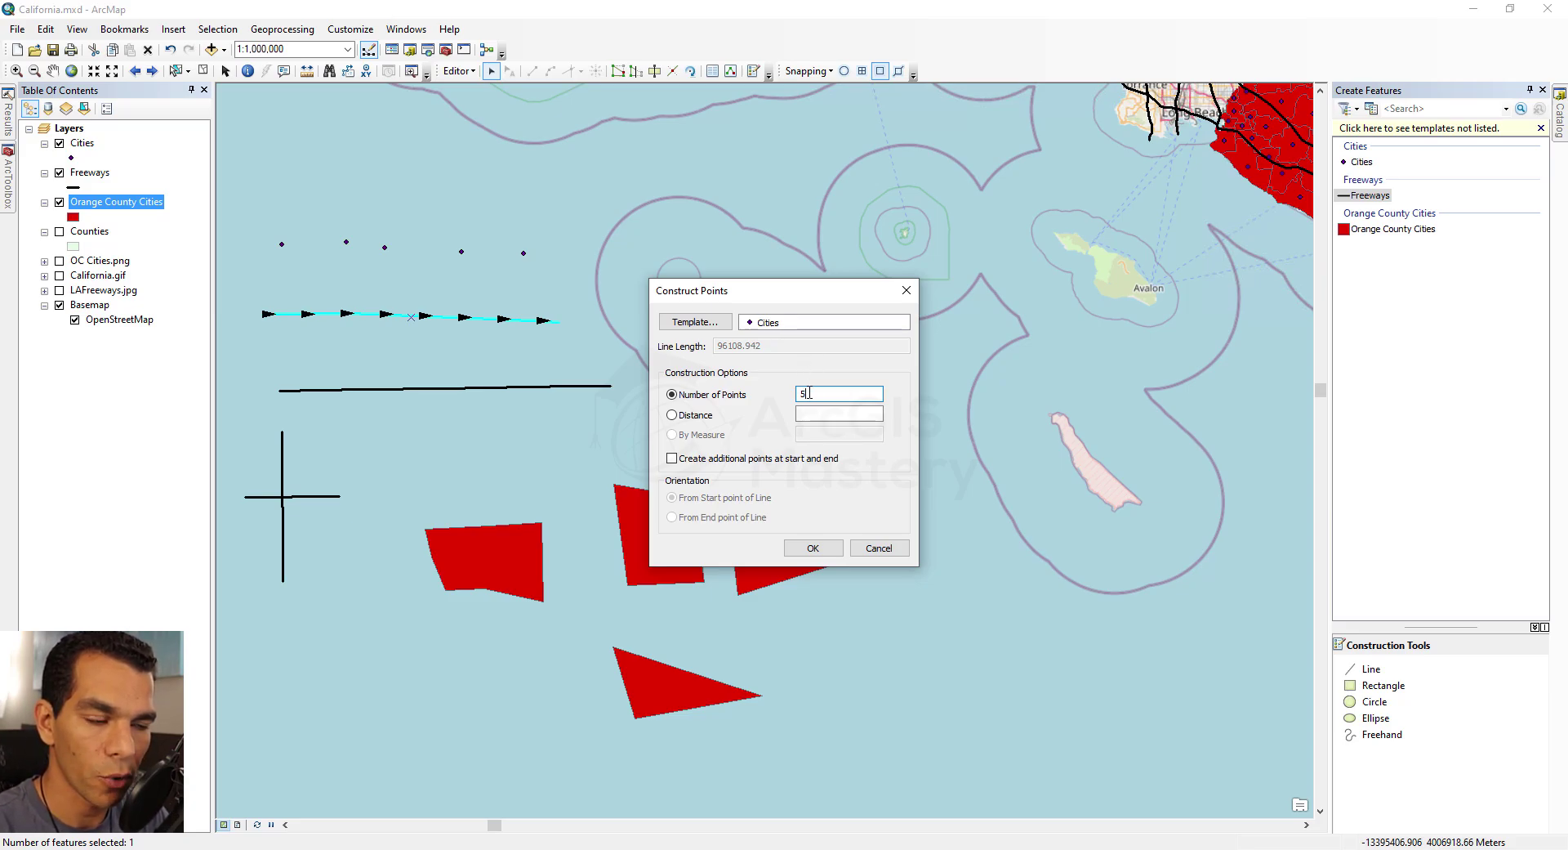
{"action": "left_click", "coordinate": [813, 547]}
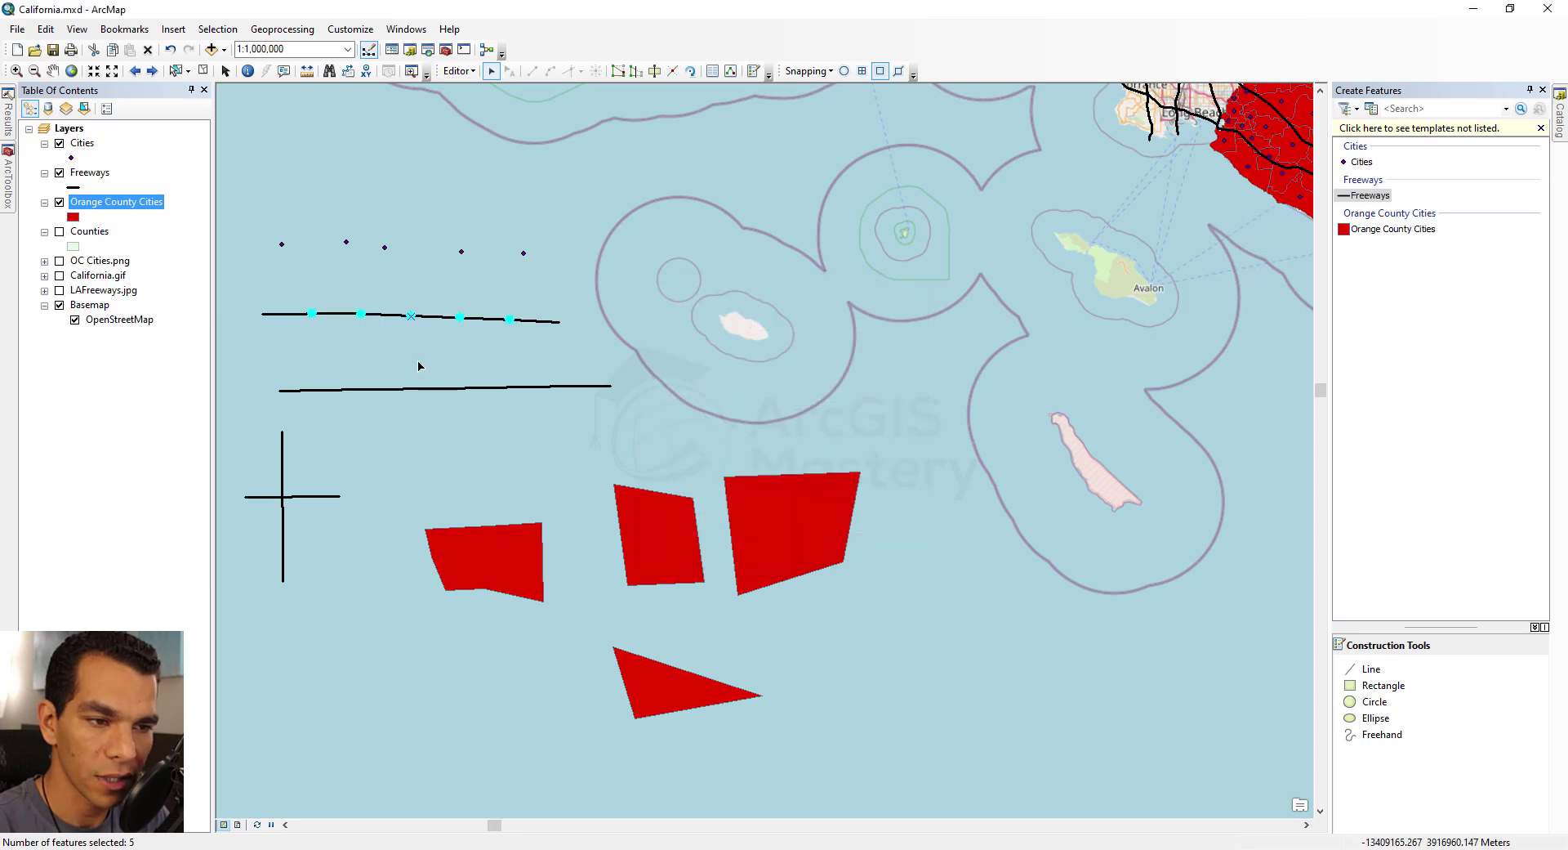
- Select a couple of the new points to verify their placement
{"action": "left_click", "coordinate": [472, 348]}
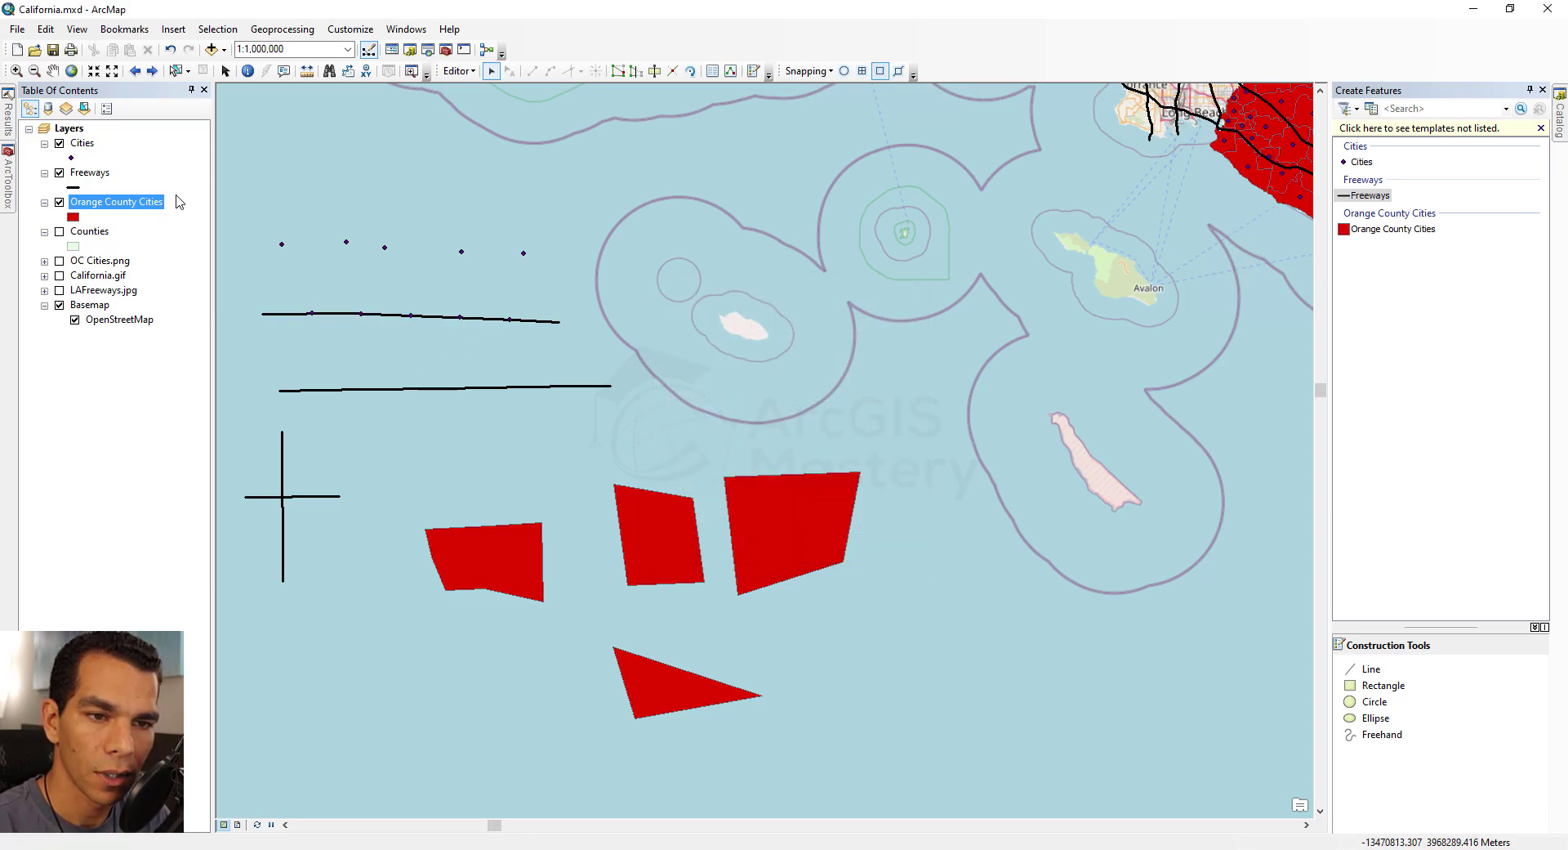
{"action": "left_click", "coordinate": [311, 317]}
{"action": "left_click", "coordinate": [361, 315]}
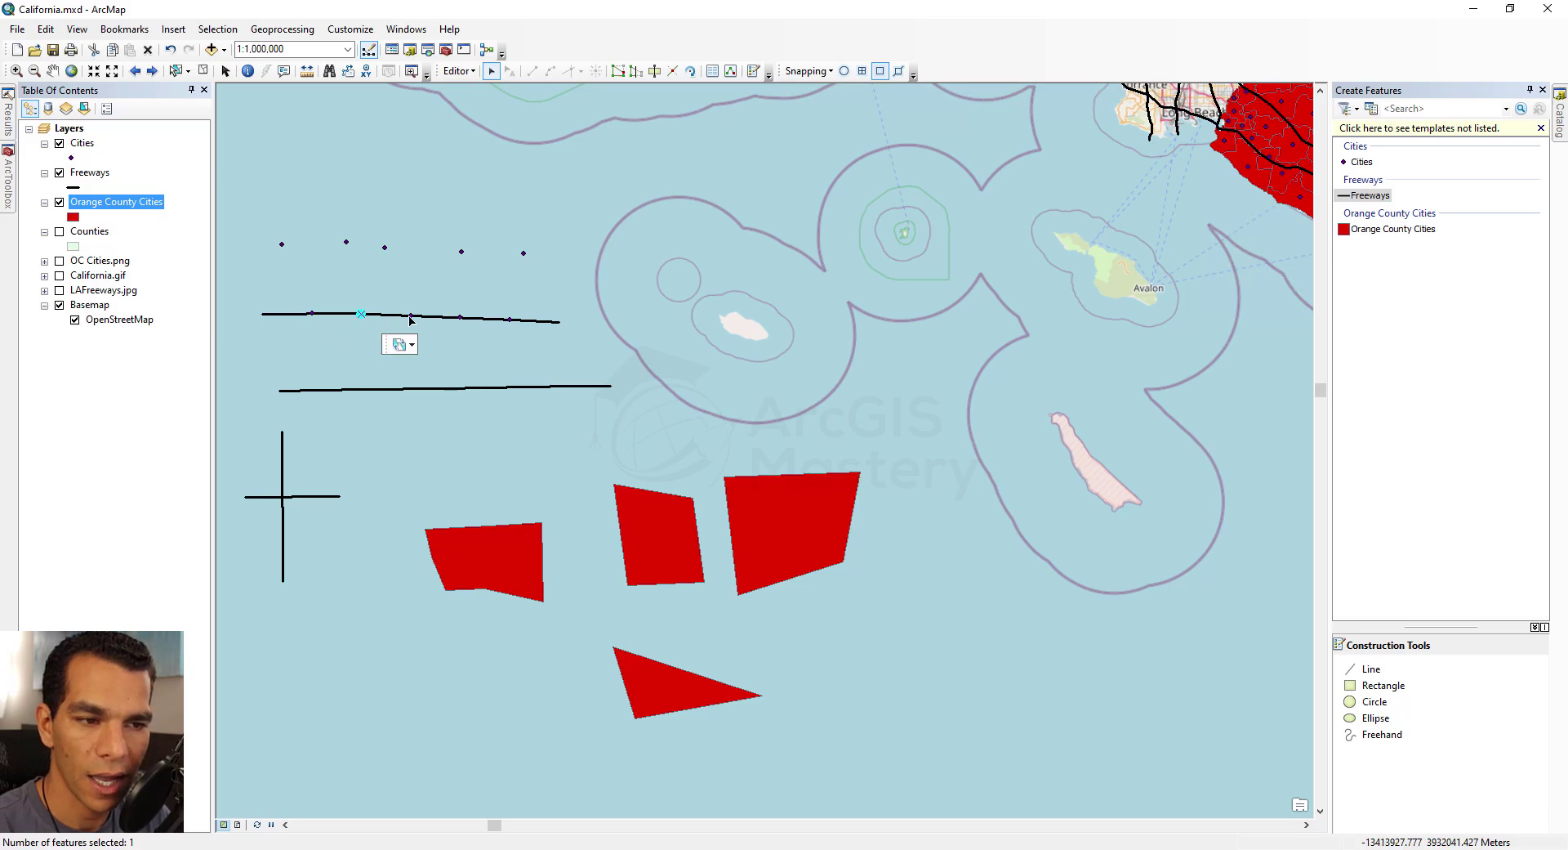
{"action": "left_click", "coordinate": [283, 462]}
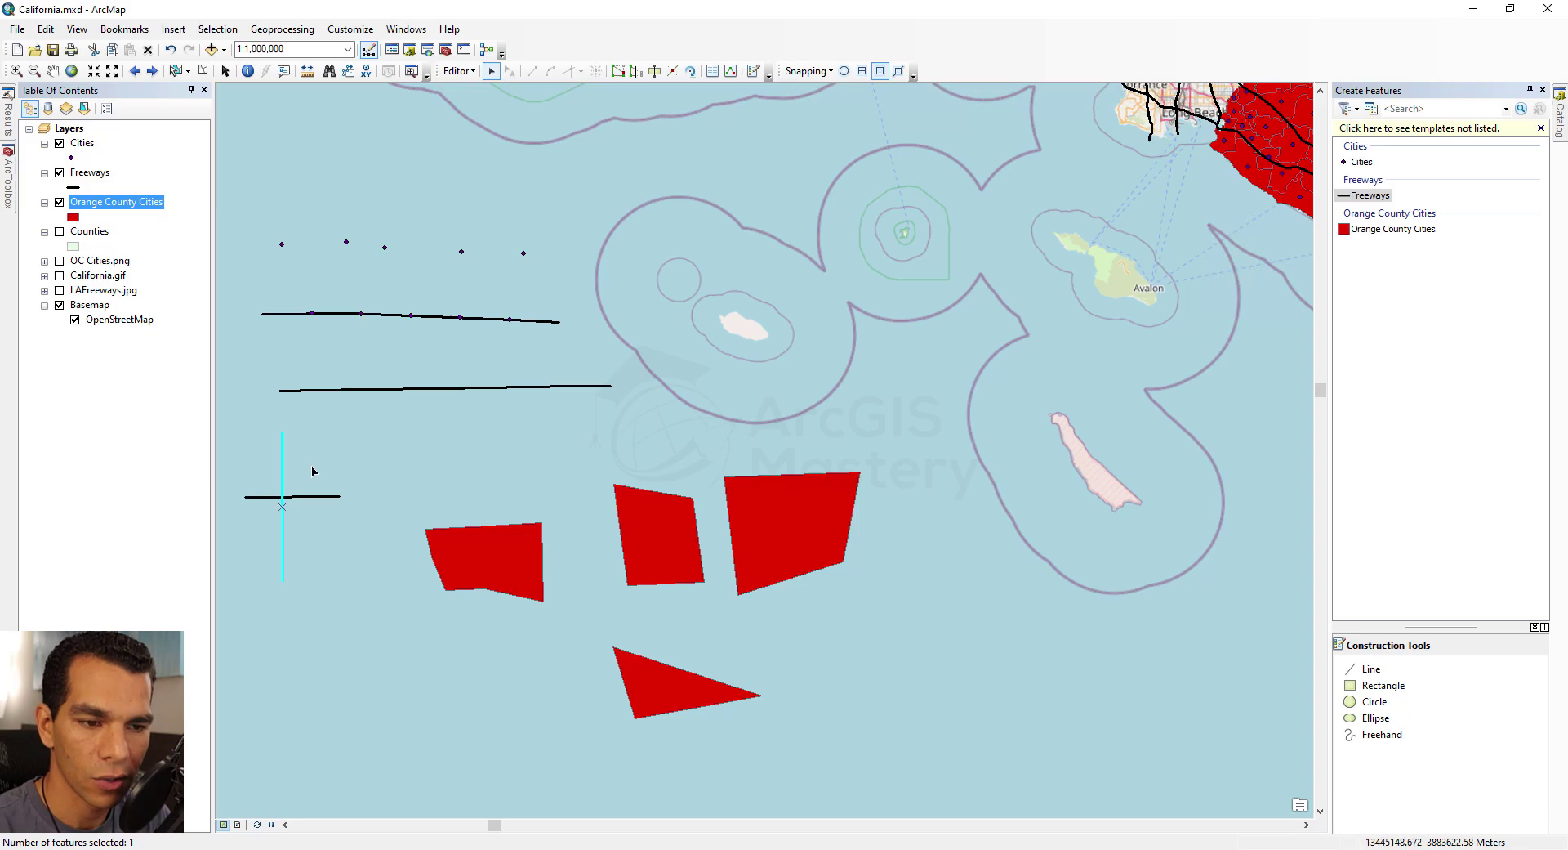
- Create a parallel copy of the vertical line offset 5000 to the right side
{"action": "left_click", "coordinate": [460, 71]}
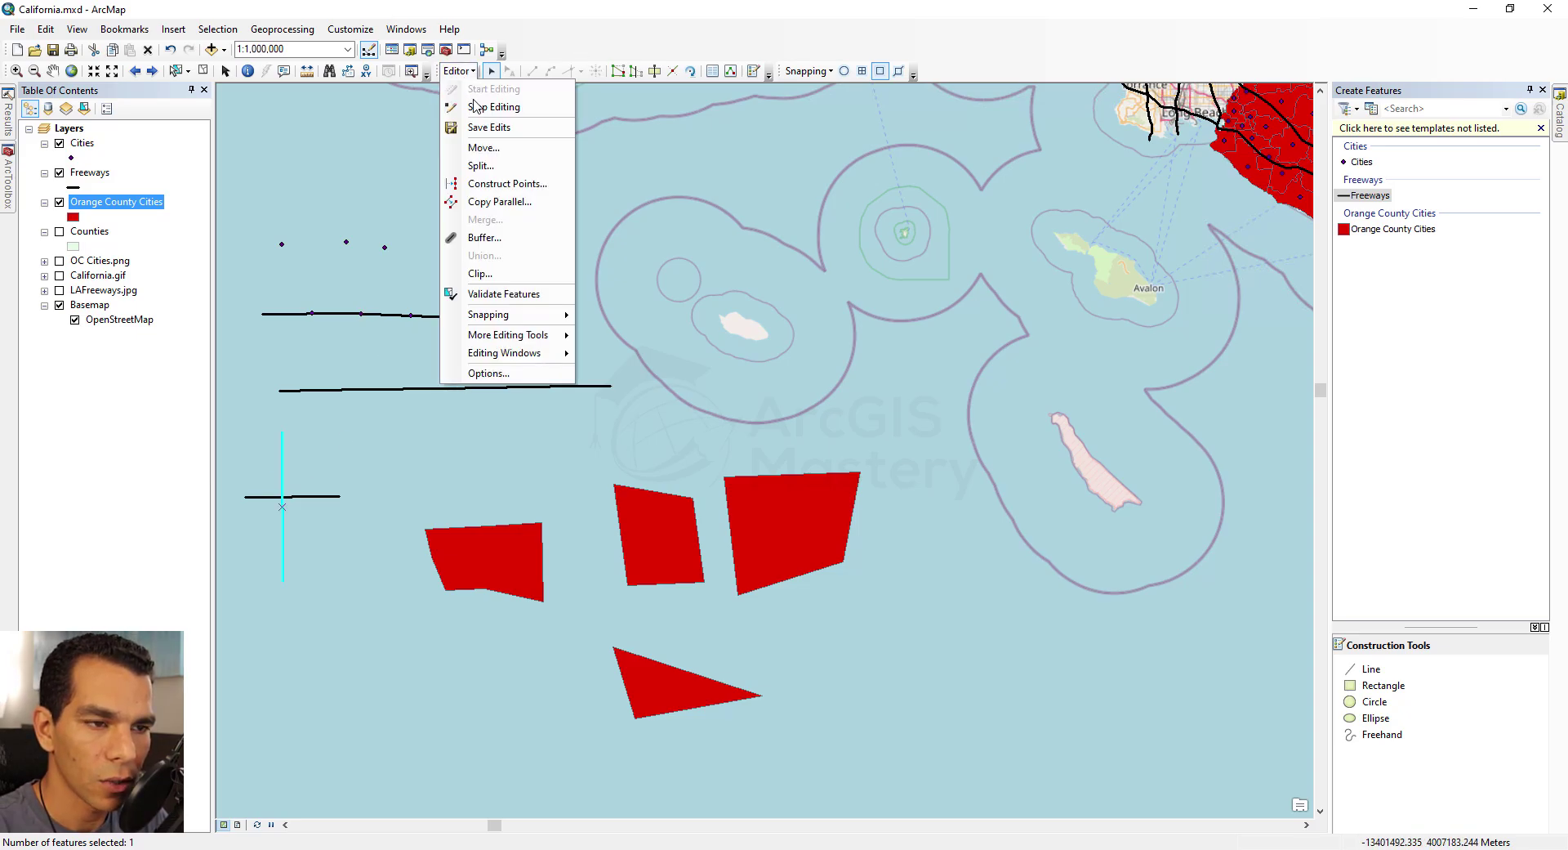
{"action": "left_click", "coordinate": [520, 202]}
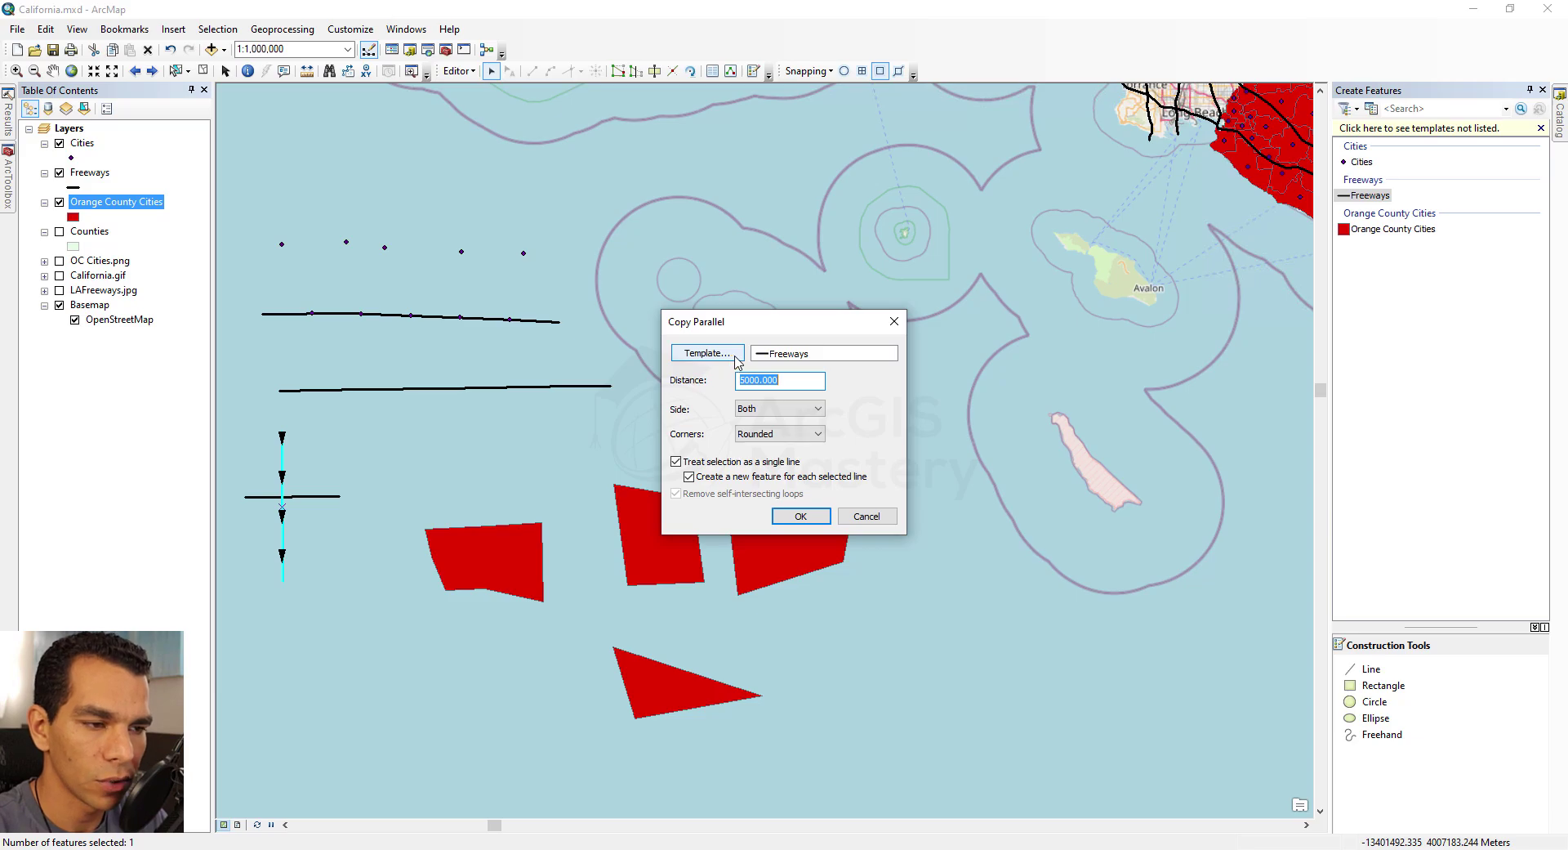
{"action": "left_click", "coordinate": [784, 415]}
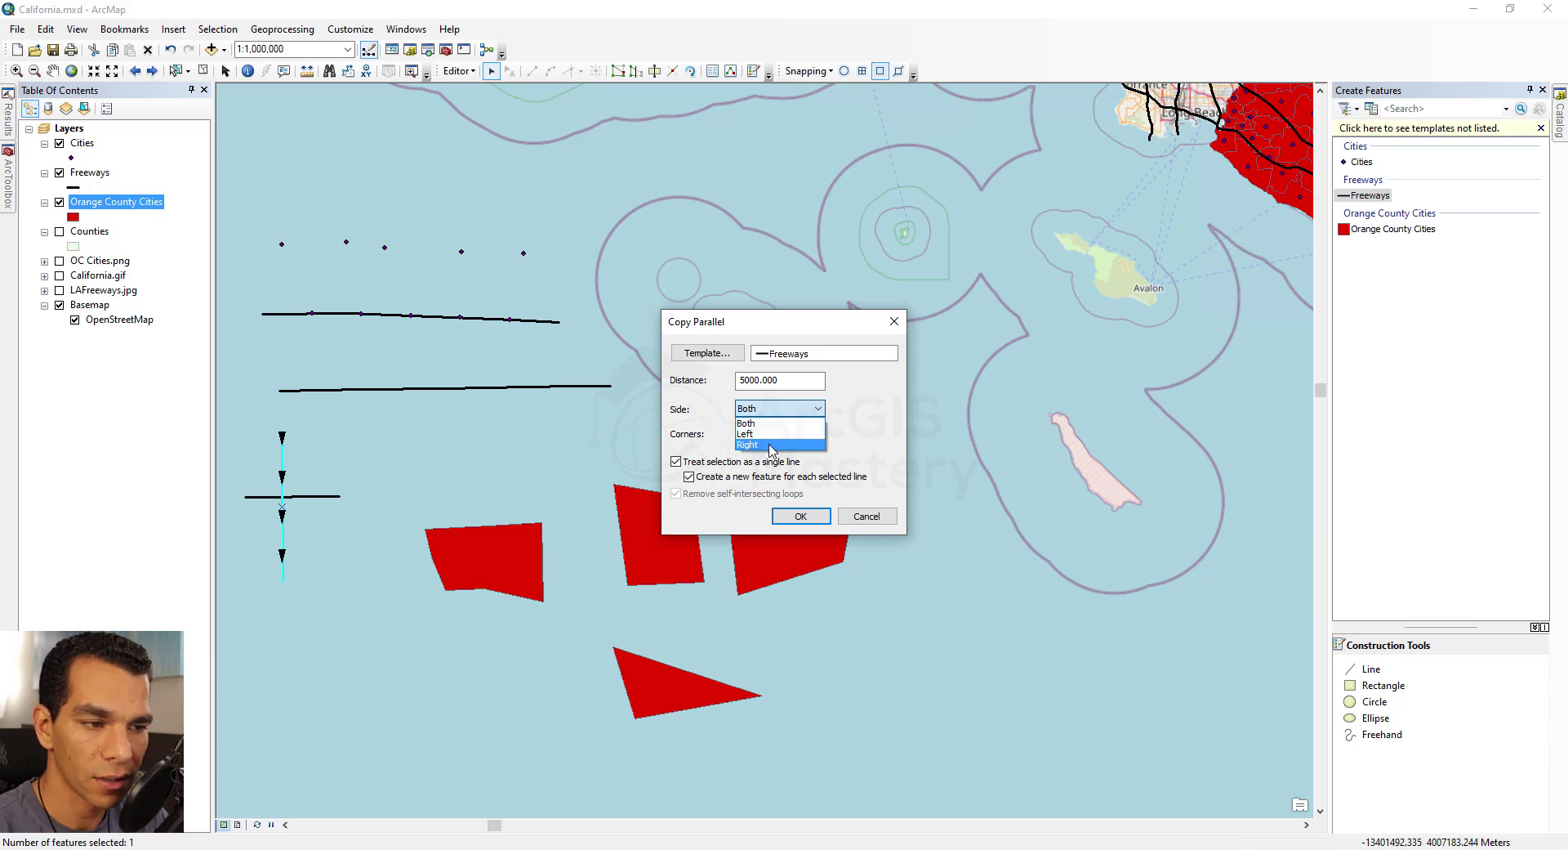
{"action": "left_click", "coordinate": [771, 445]}
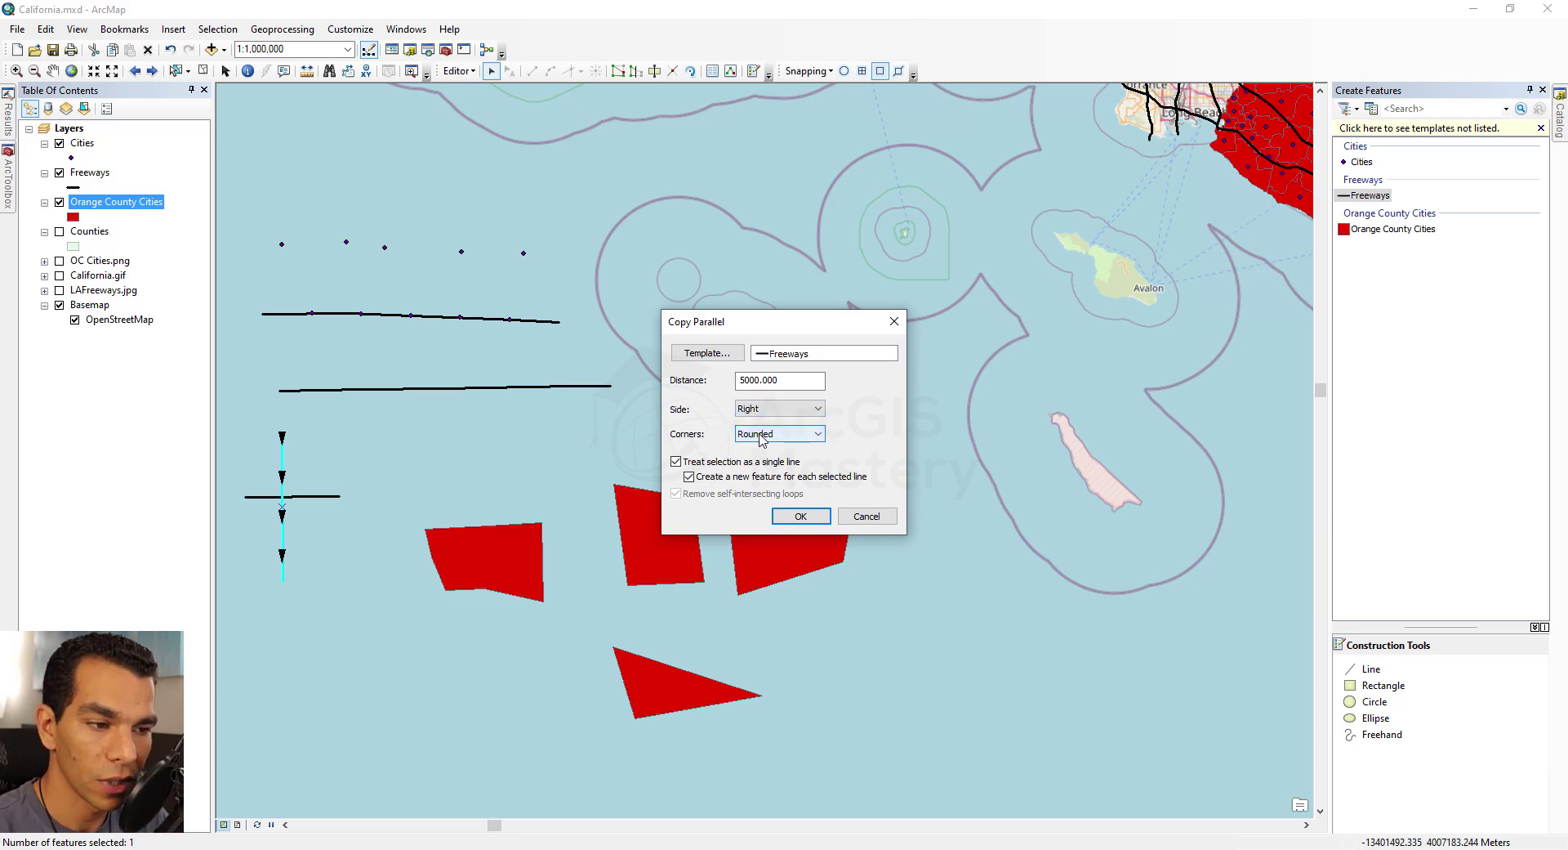
{"action": "left_click", "coordinate": [800, 516]}
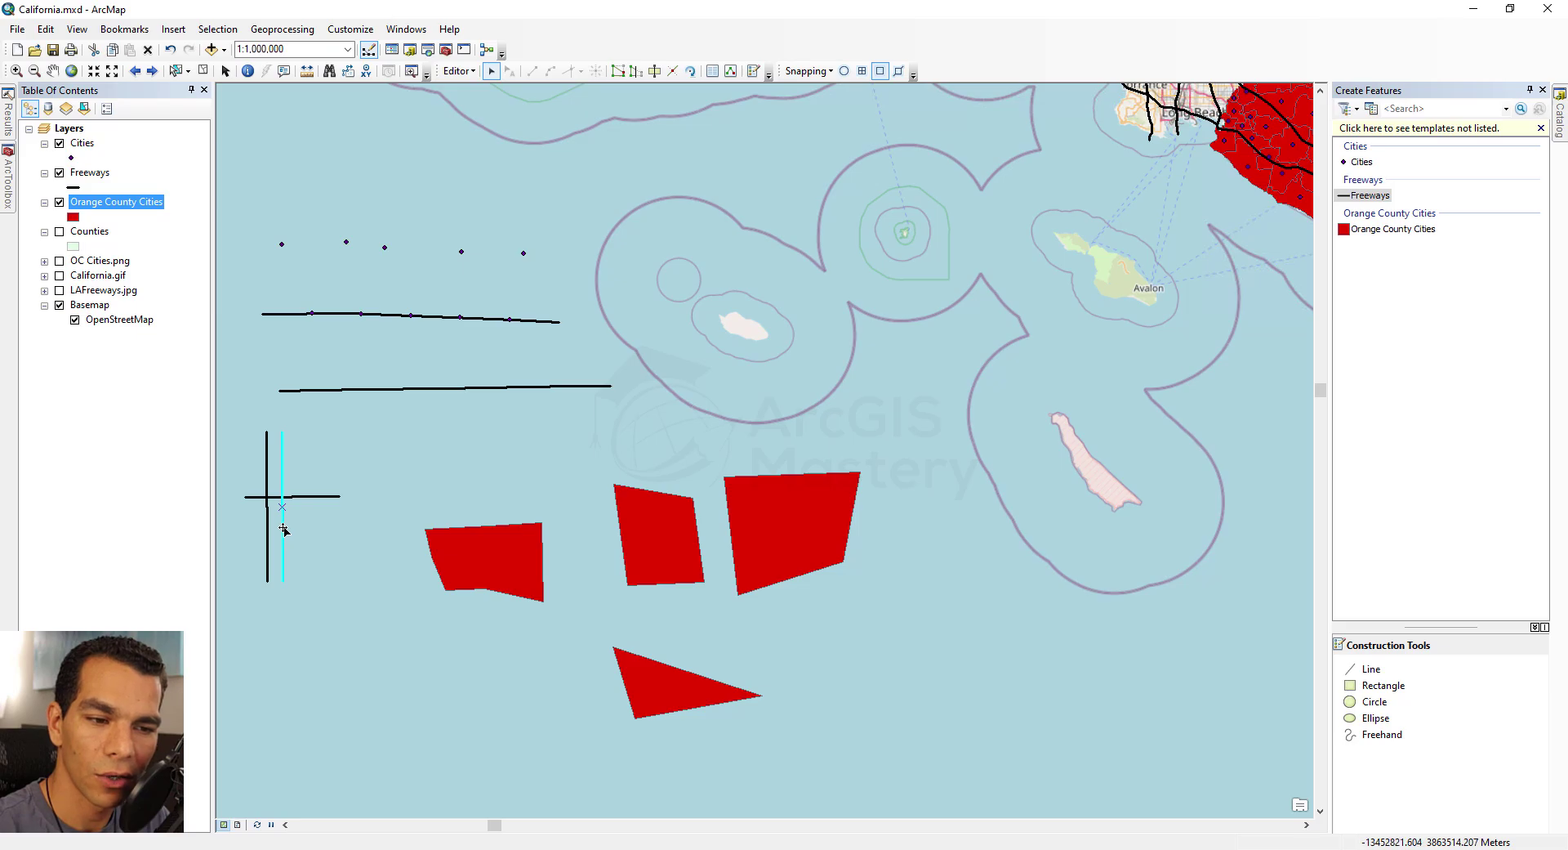
- Move the vertical line down, test a both-sides parallel copy, then undo it
{"action": "left_click", "coordinate": [268, 531]}
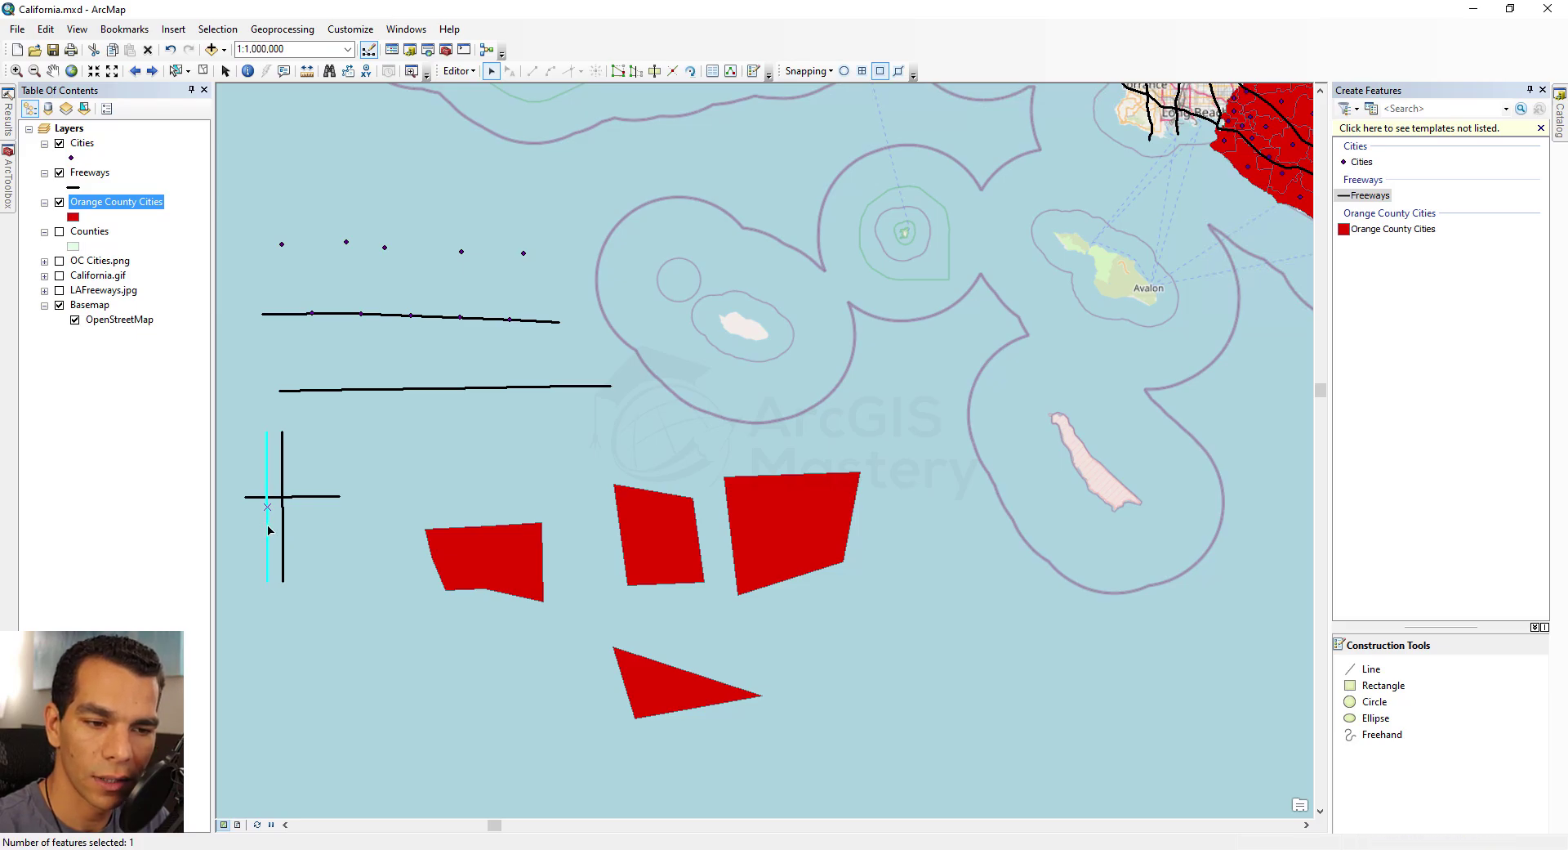
{"action": "left_click", "coordinate": [285, 539]}
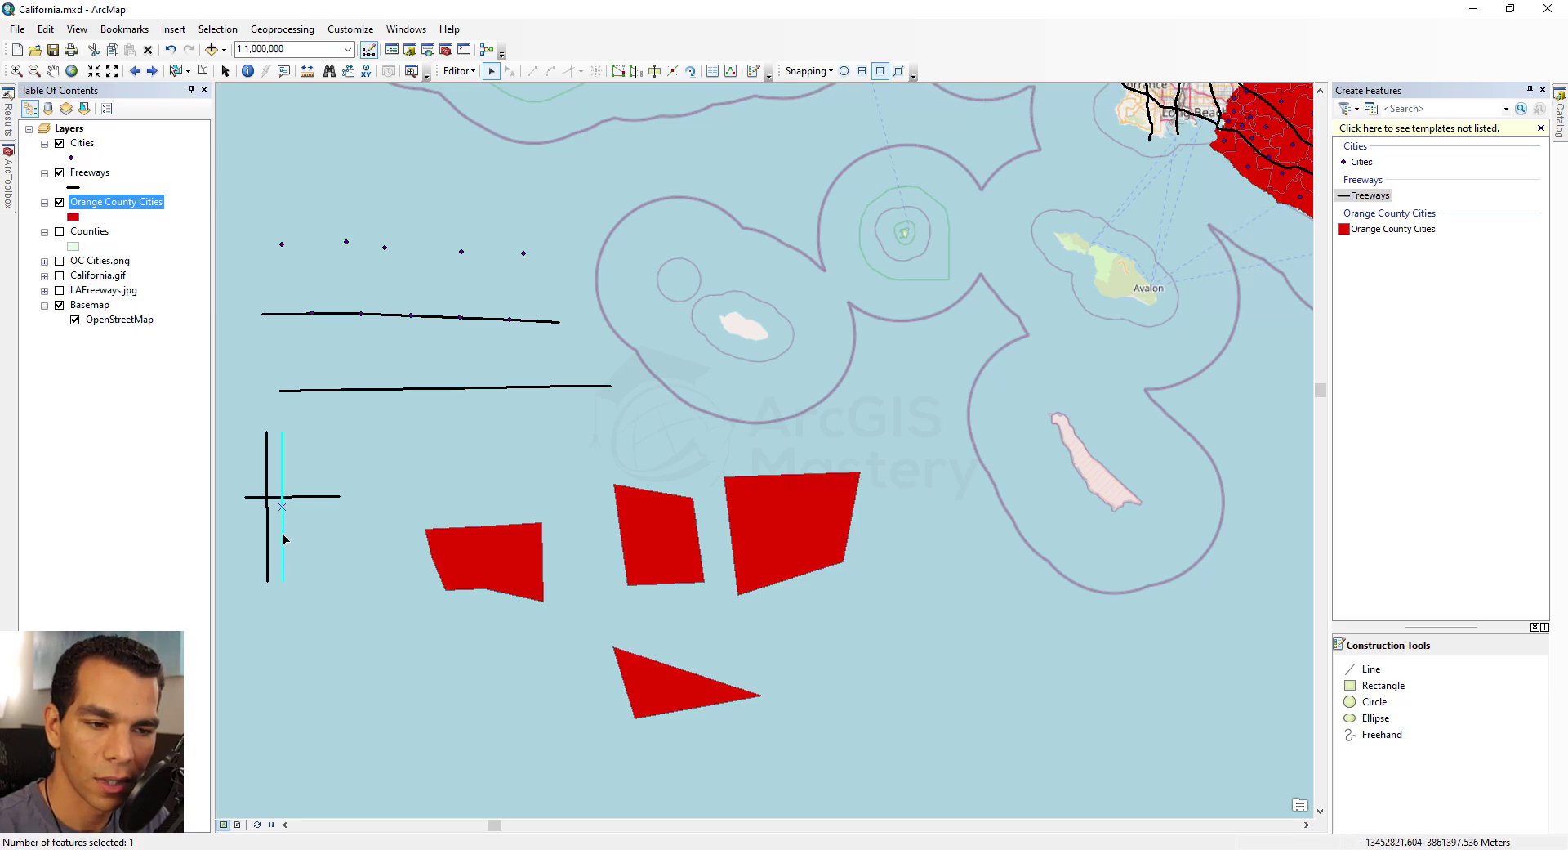
{"action": "left_click_drag", "start_coordinate": [284, 539], "coordinate": [301, 722]}
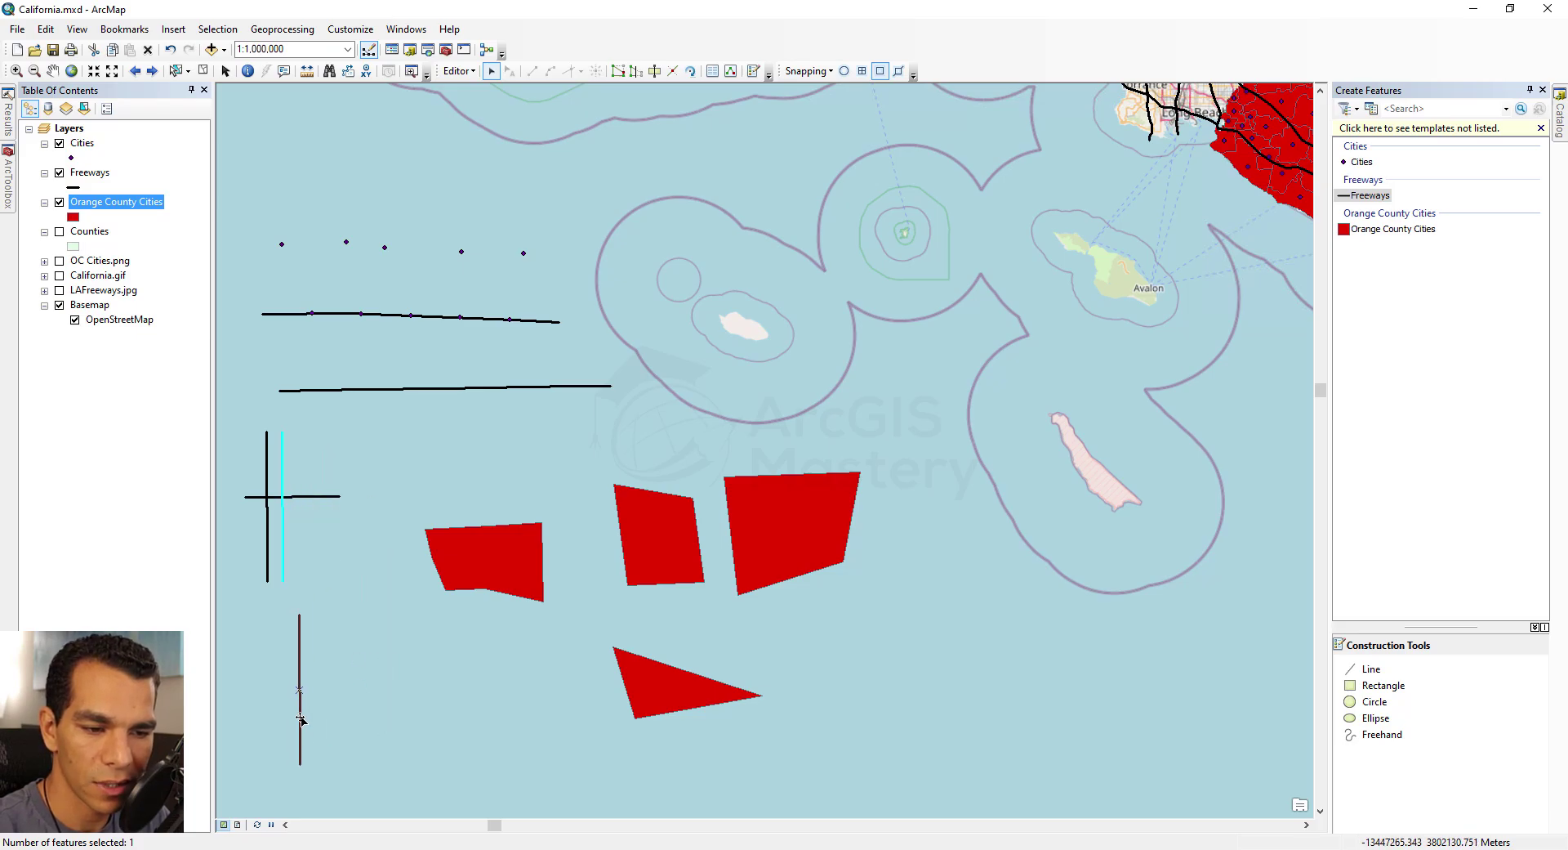
{"action": "left_click", "coordinate": [459, 71]}
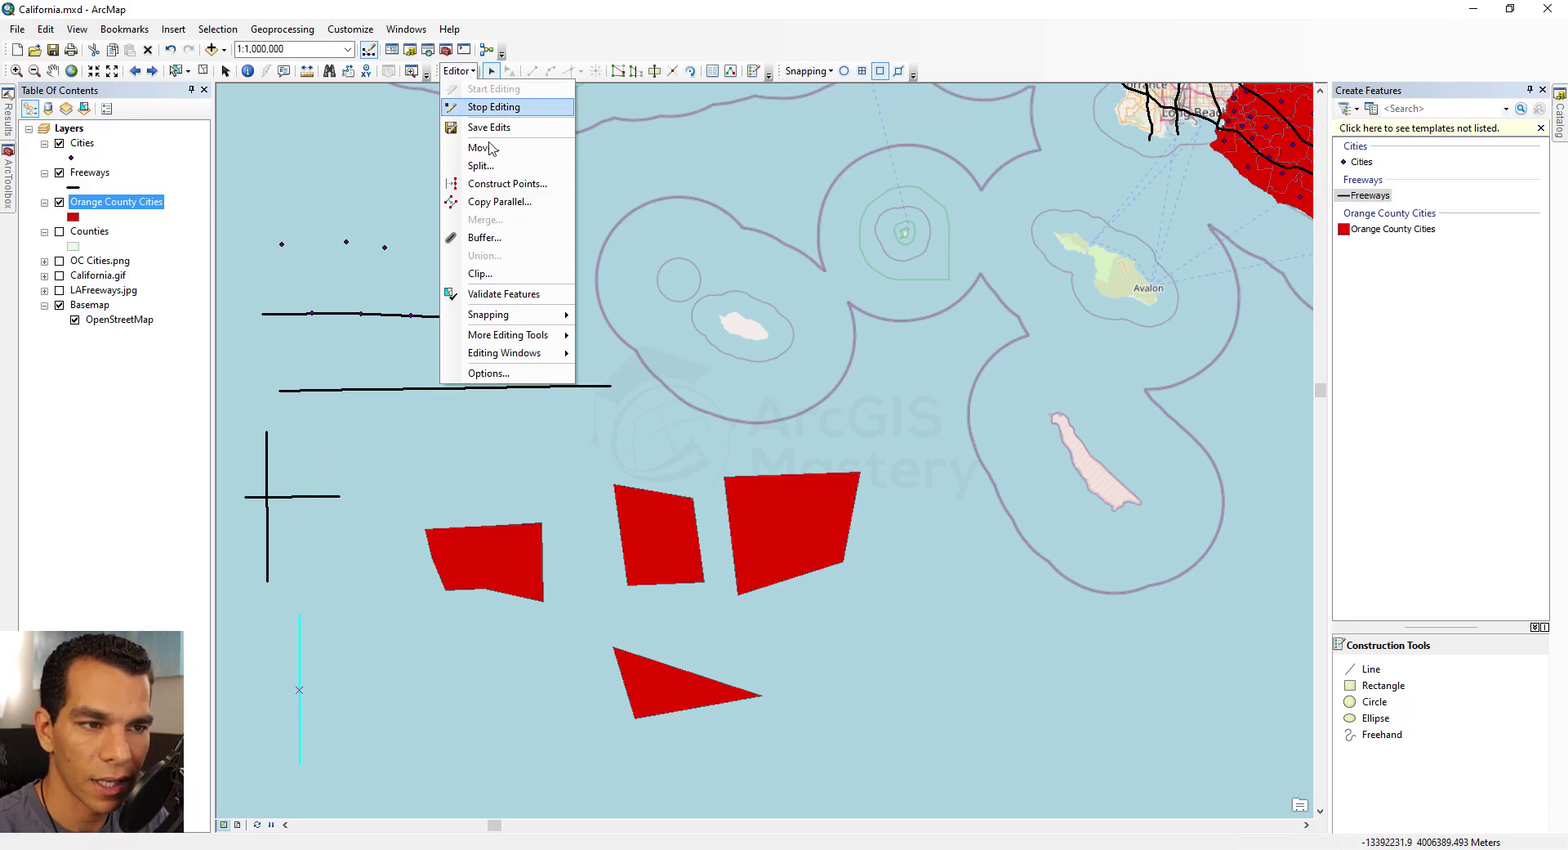
{"action": "left_click", "coordinate": [523, 181]}
{"action": "left_click", "coordinate": [809, 408]}
{"action": "left_click", "coordinate": [776, 445]}
{"action": "left_click", "coordinate": [800, 515]}
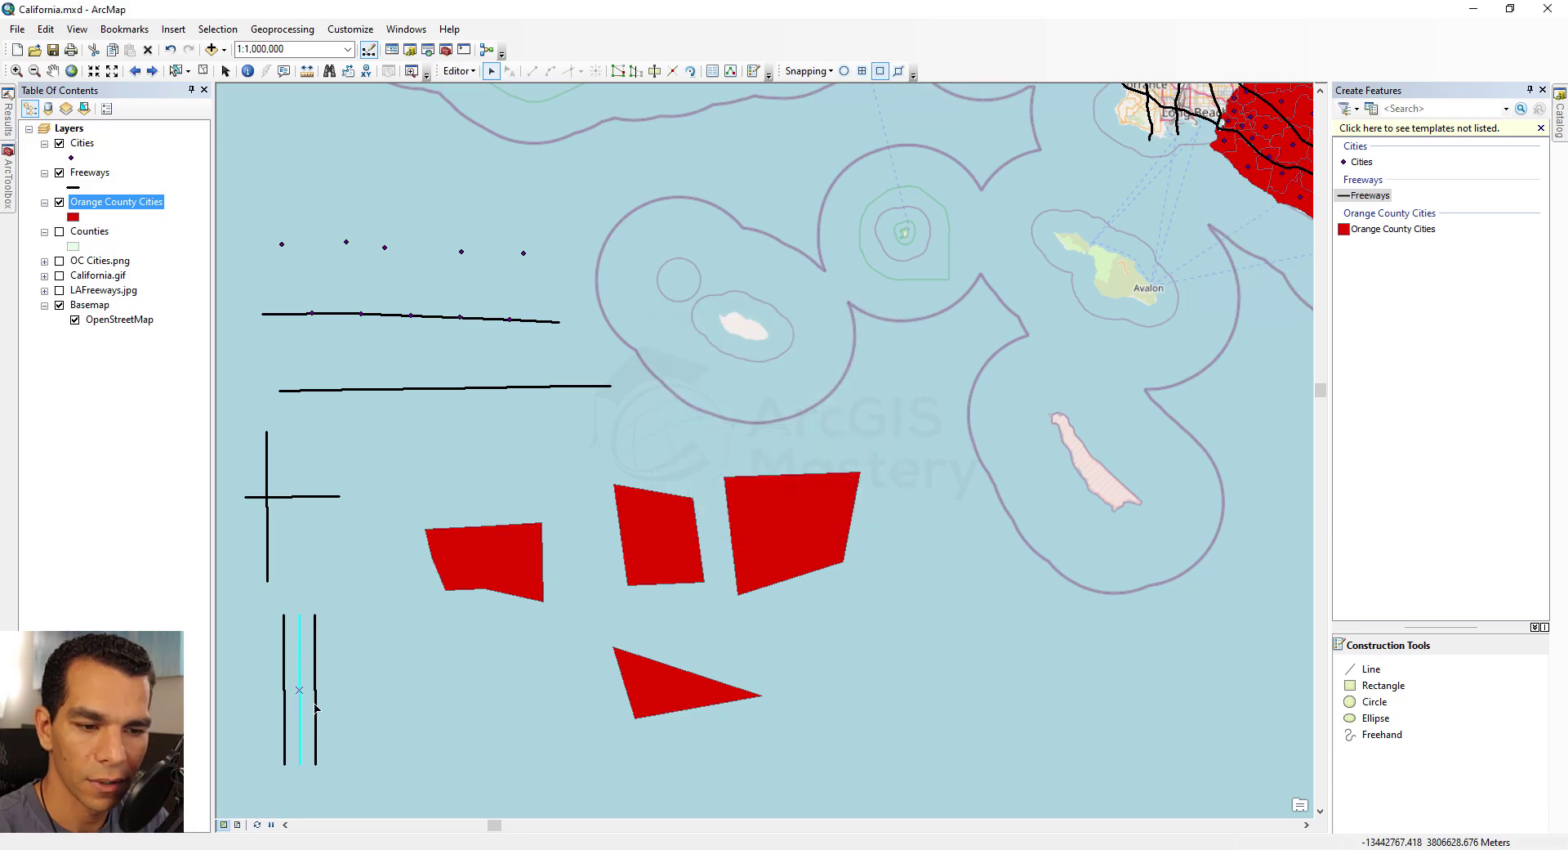
{"action": "key", "text": "ctrl+z"}
{"action": "left_click", "coordinate": [459, 70]}
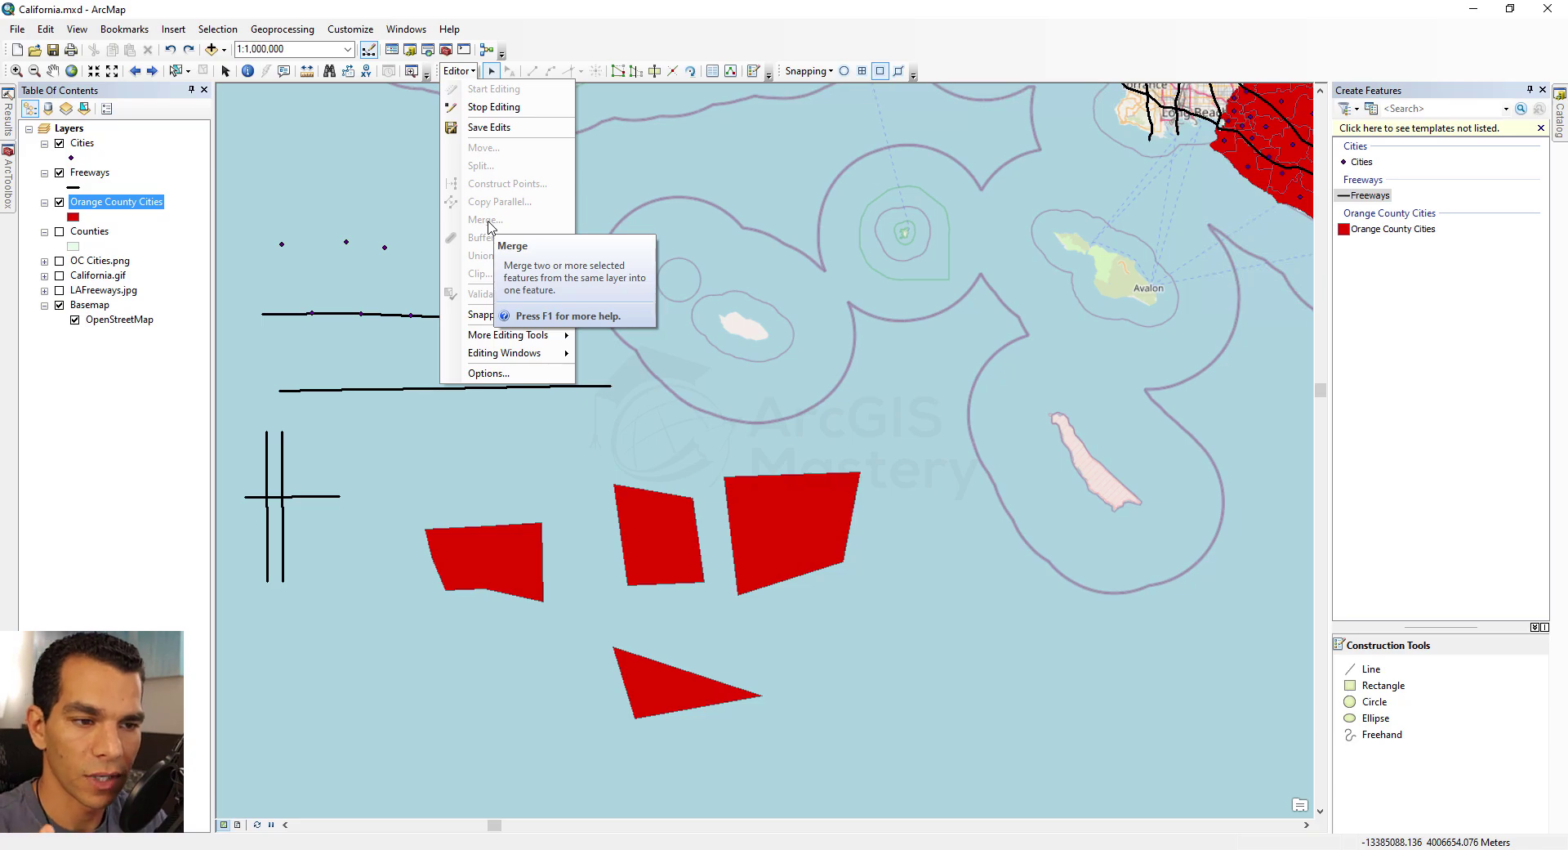
- Box-select all four pieces of the lower freeway line
{"action": "key", "text": "Escape"}
{"action": "left_click", "coordinate": [571, 387]}
{"action": "left_click", "coordinate": [561, 384]}
{"action": "left_click_drag", "start_coordinate": [449, 361], "coordinate": [497, 403]}
{"action": "left_click_drag", "start_coordinate": [380, 367], "coordinate": [411, 399]}
{"action": "left_click_drag", "start_coordinate": [313, 367], "coordinate": [351, 414]}
{"action": "left_click_drag", "start_coordinate": [318, 360], "coordinate": [593, 422]}
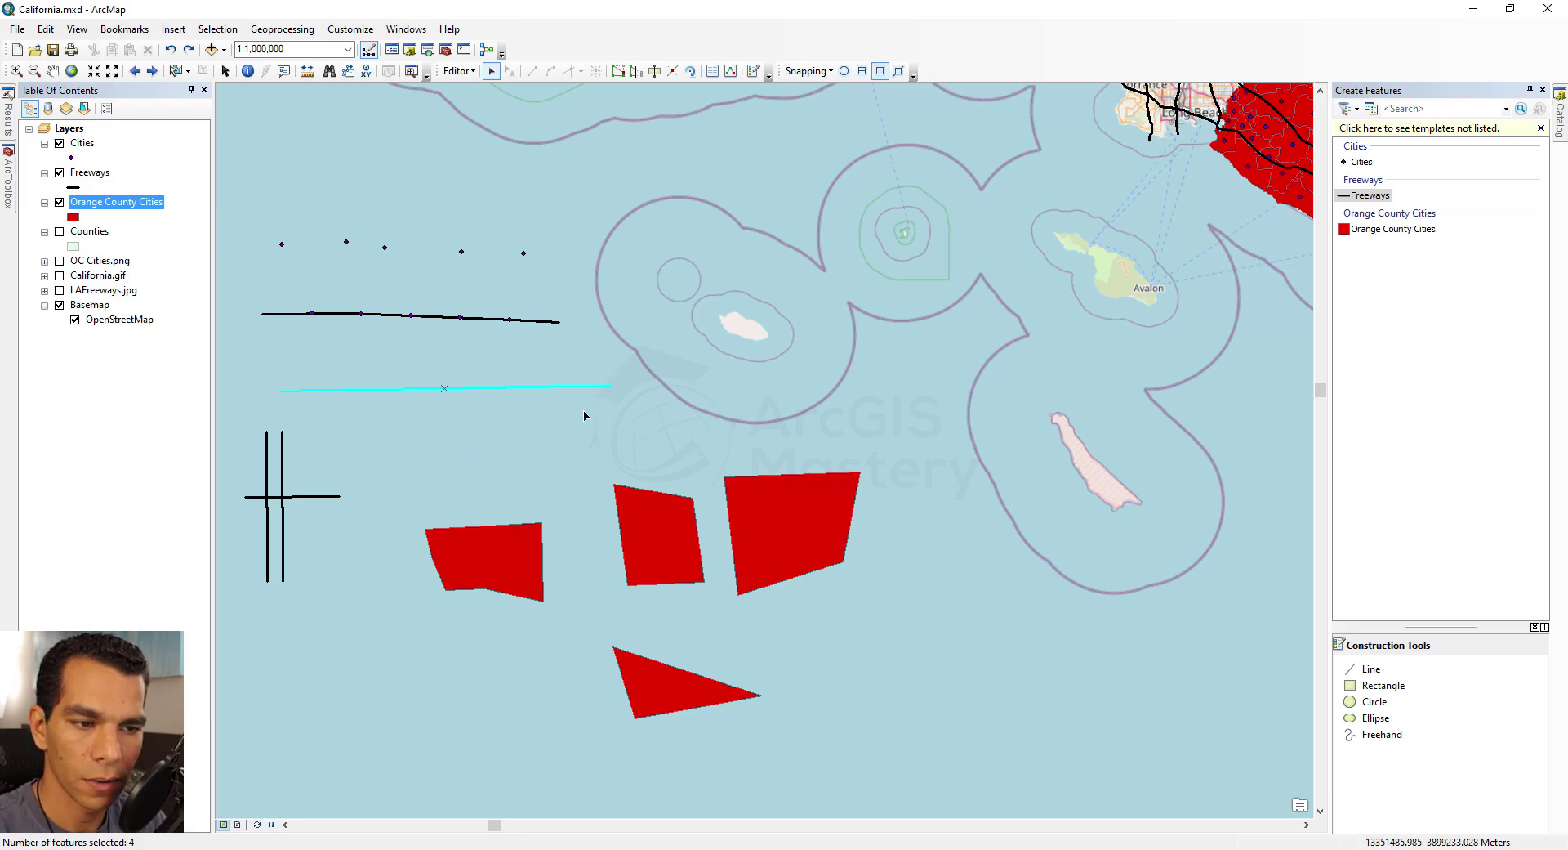
- Merge the four selected pieces into one Freeways feature
{"action": "left_click", "coordinate": [458, 71]}
{"action": "left_click", "coordinate": [505, 227]}
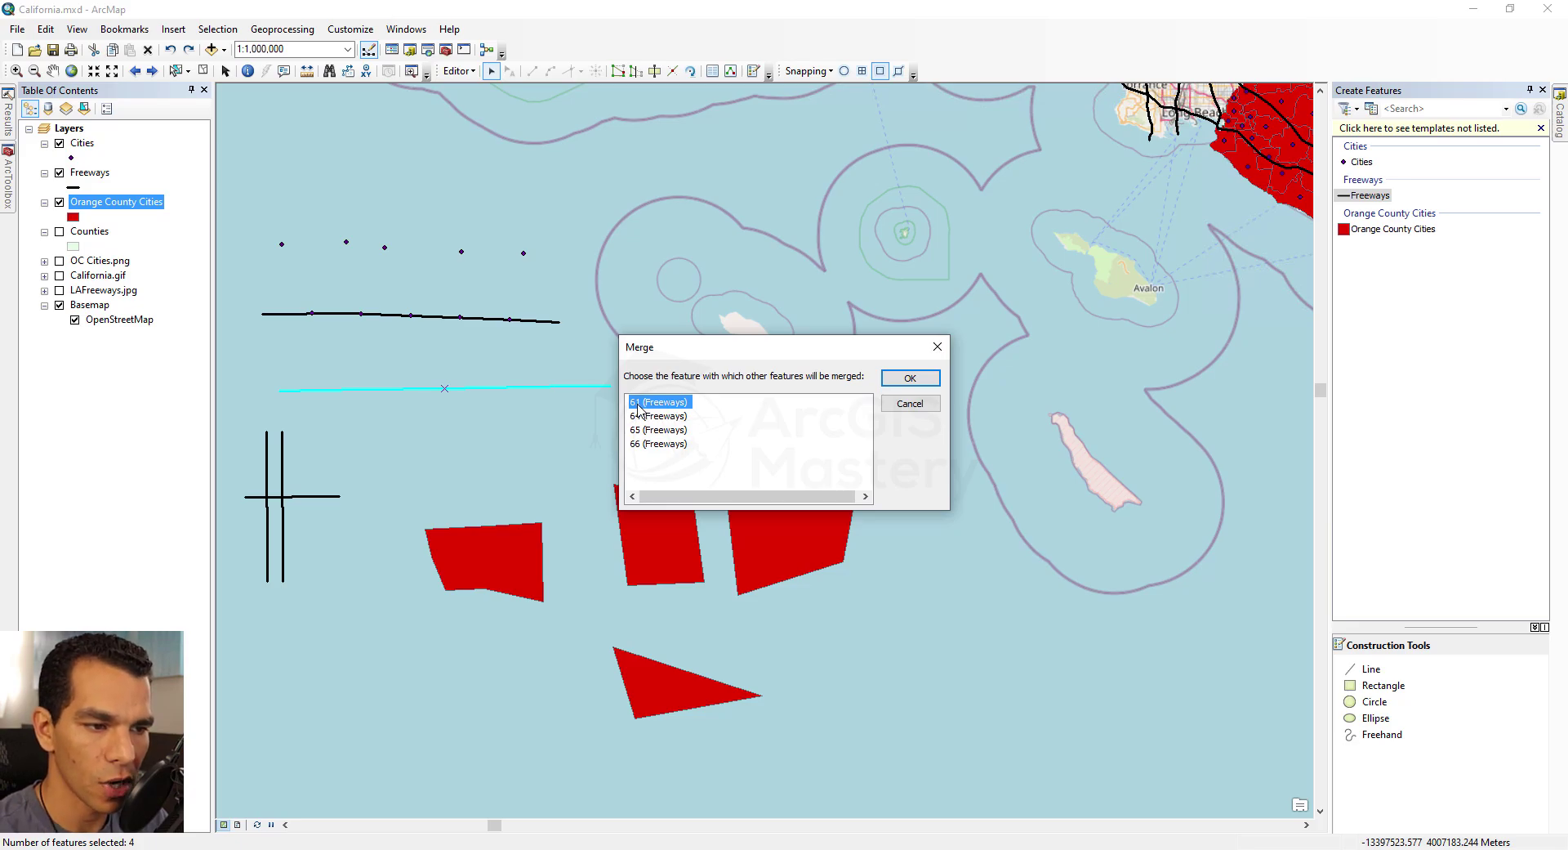
{"action": "left_click", "coordinate": [910, 377]}
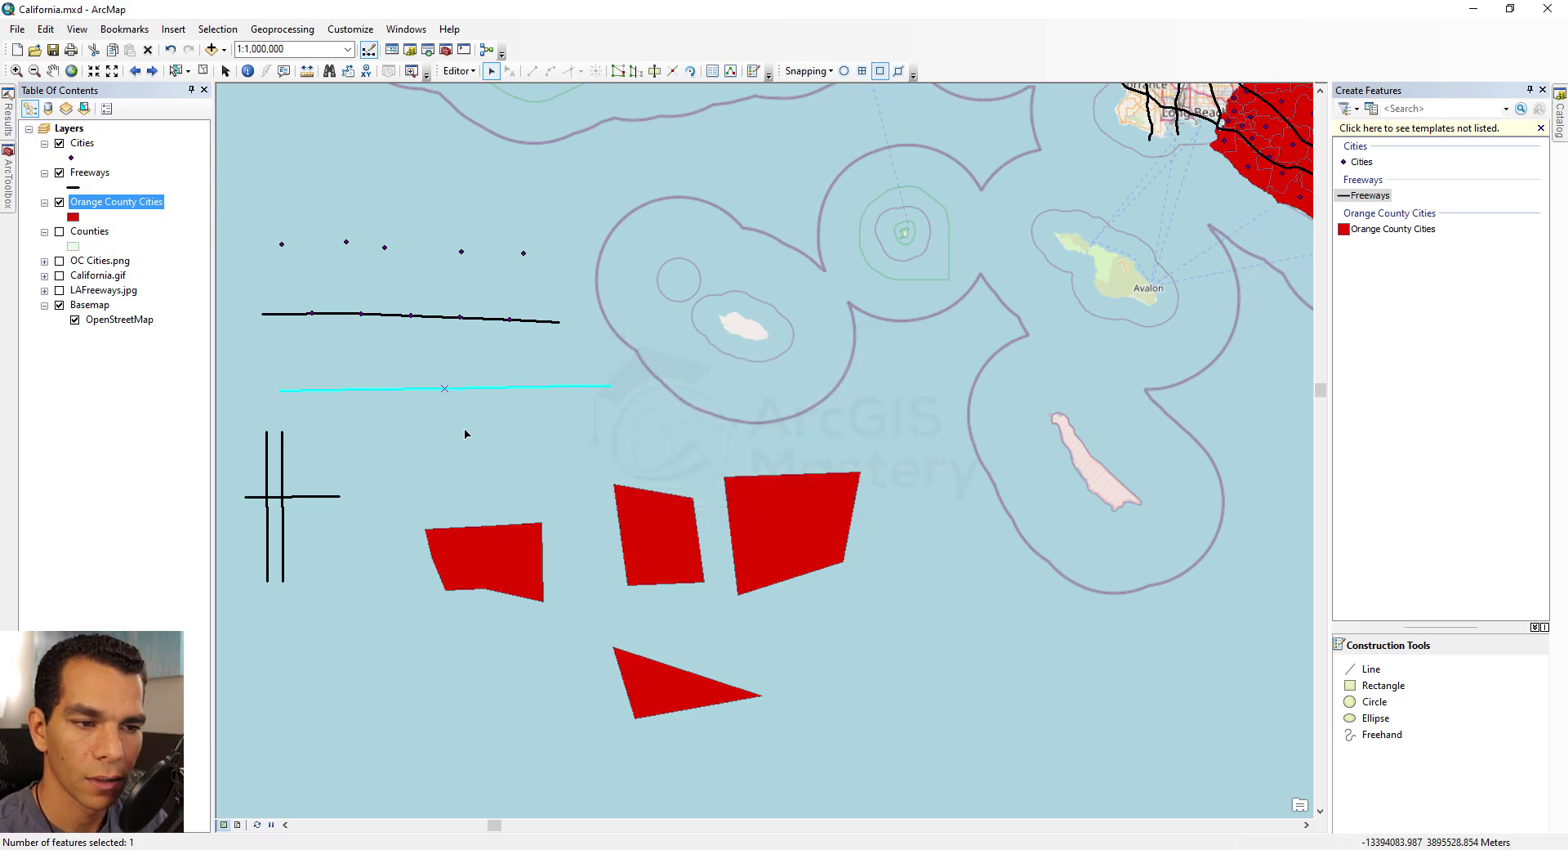
{"action": "left_click", "coordinate": [459, 71]}
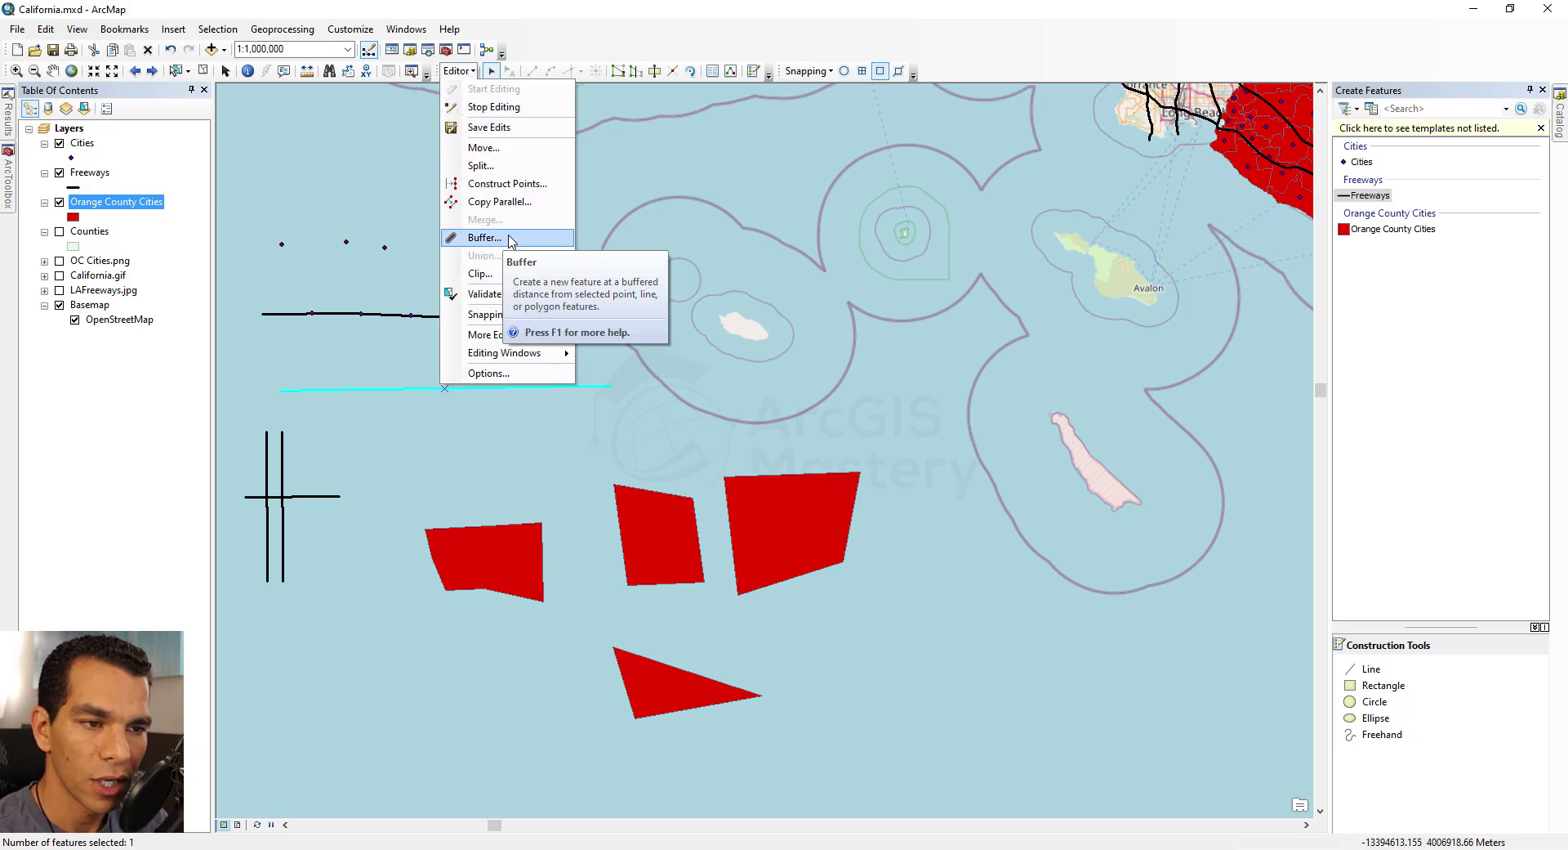
{"action": "left_click", "coordinate": [485, 238]}
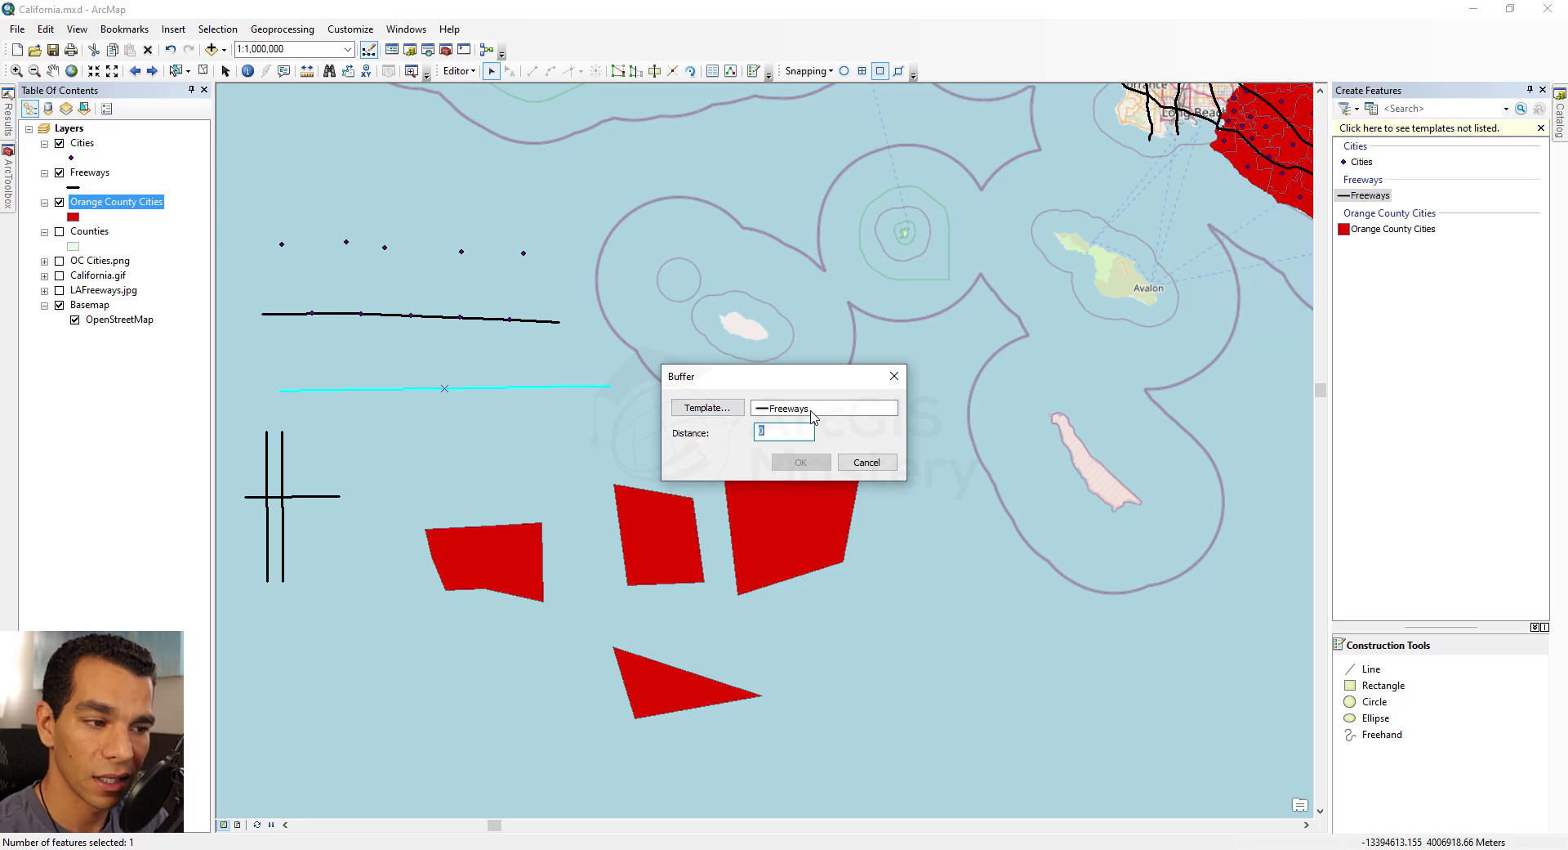
{"action": "left_click", "coordinate": [707, 407]}
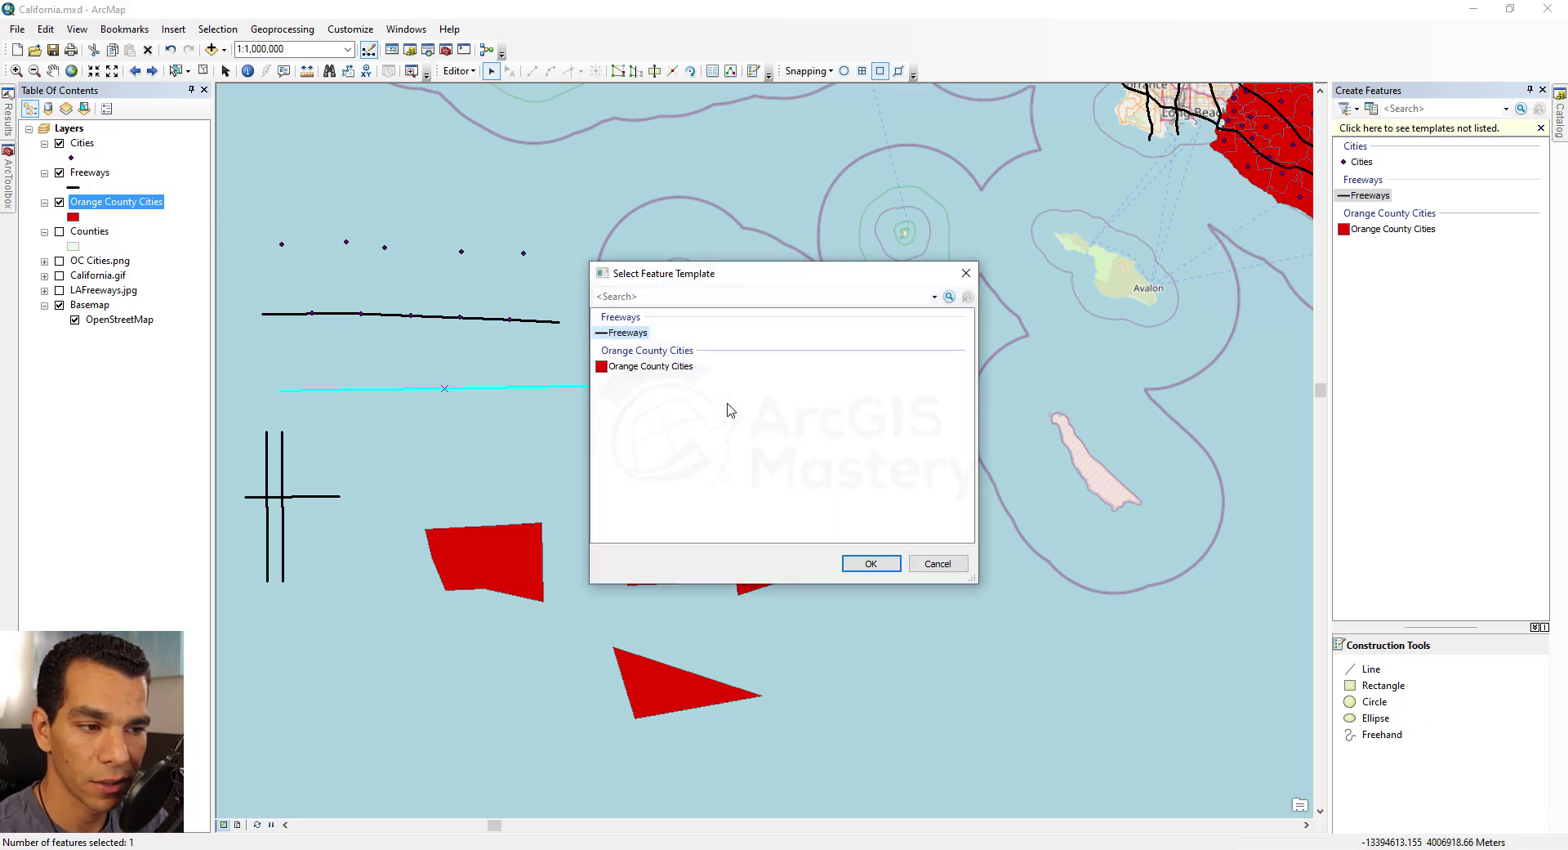
{"action": "left_click", "coordinate": [651, 370]}
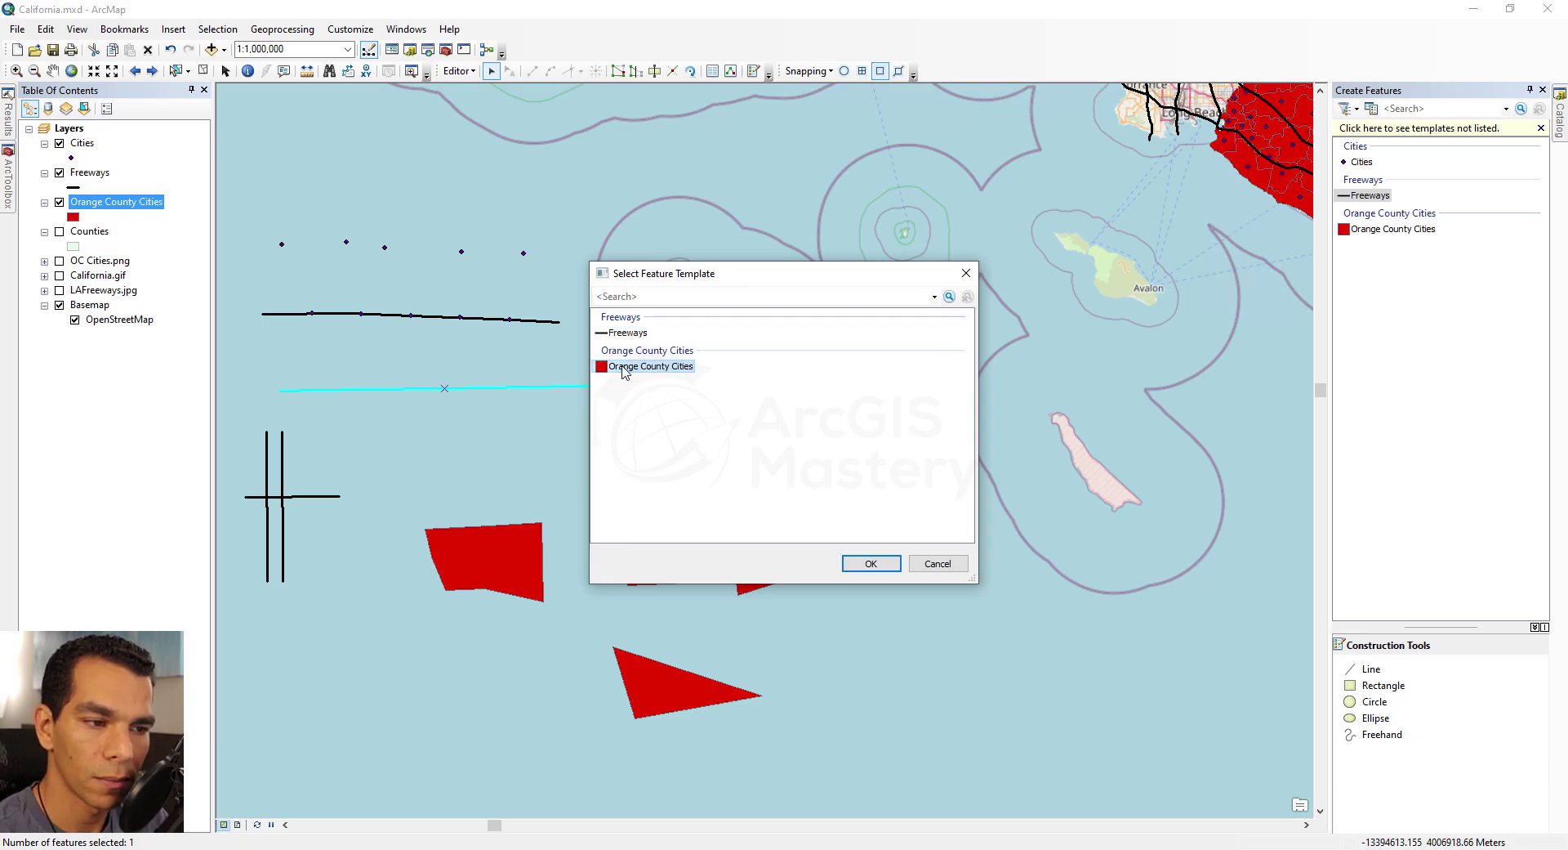
{"action": "left_click", "coordinate": [870, 563]}
{"action": "double_click", "coordinate": [776, 432]}
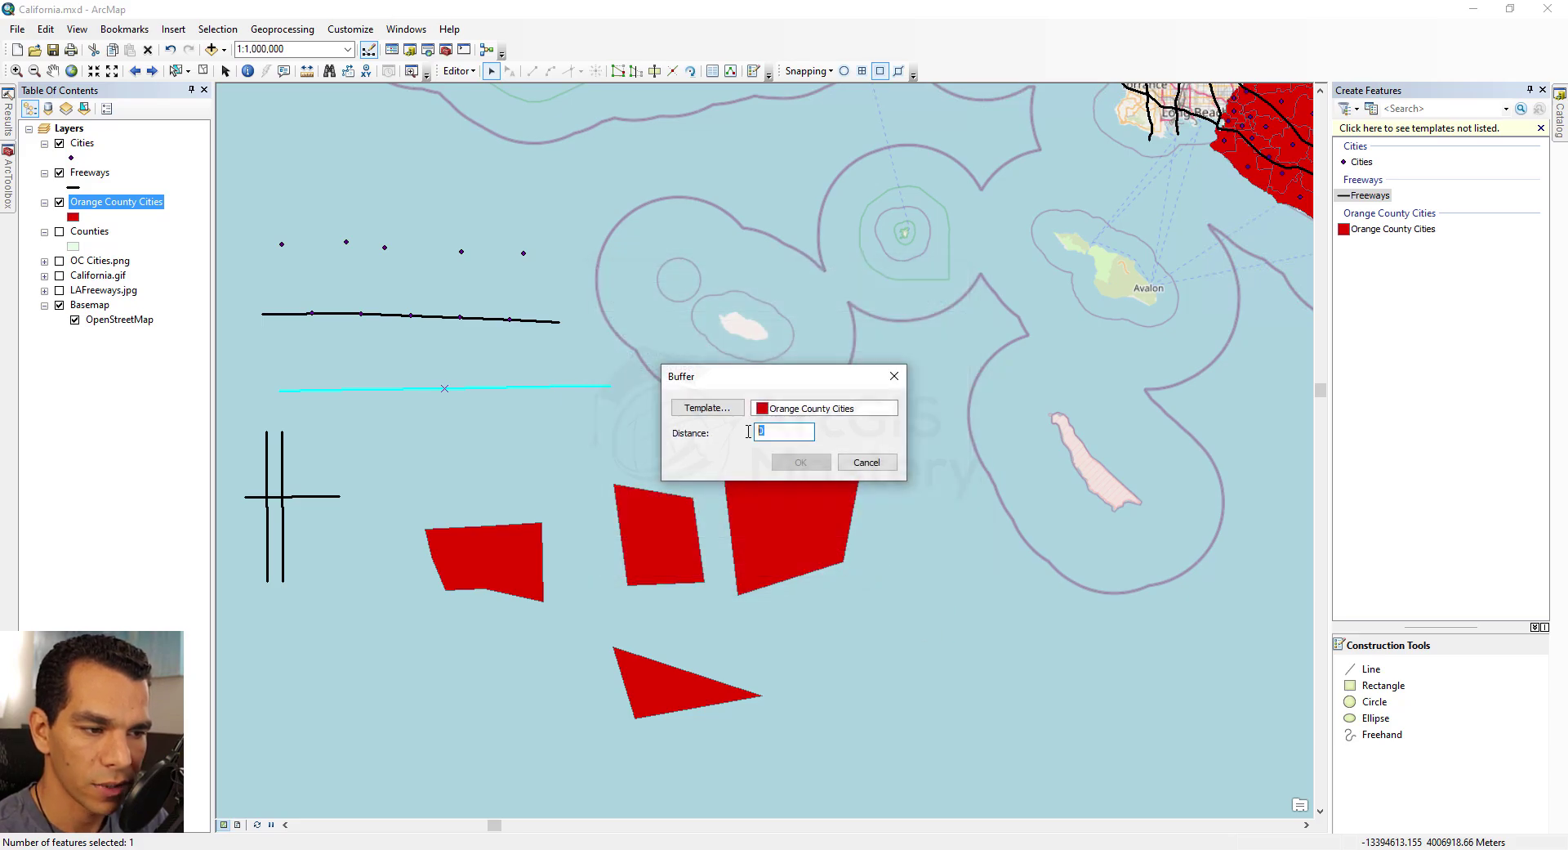
{"action": "type", "text": "5000"}
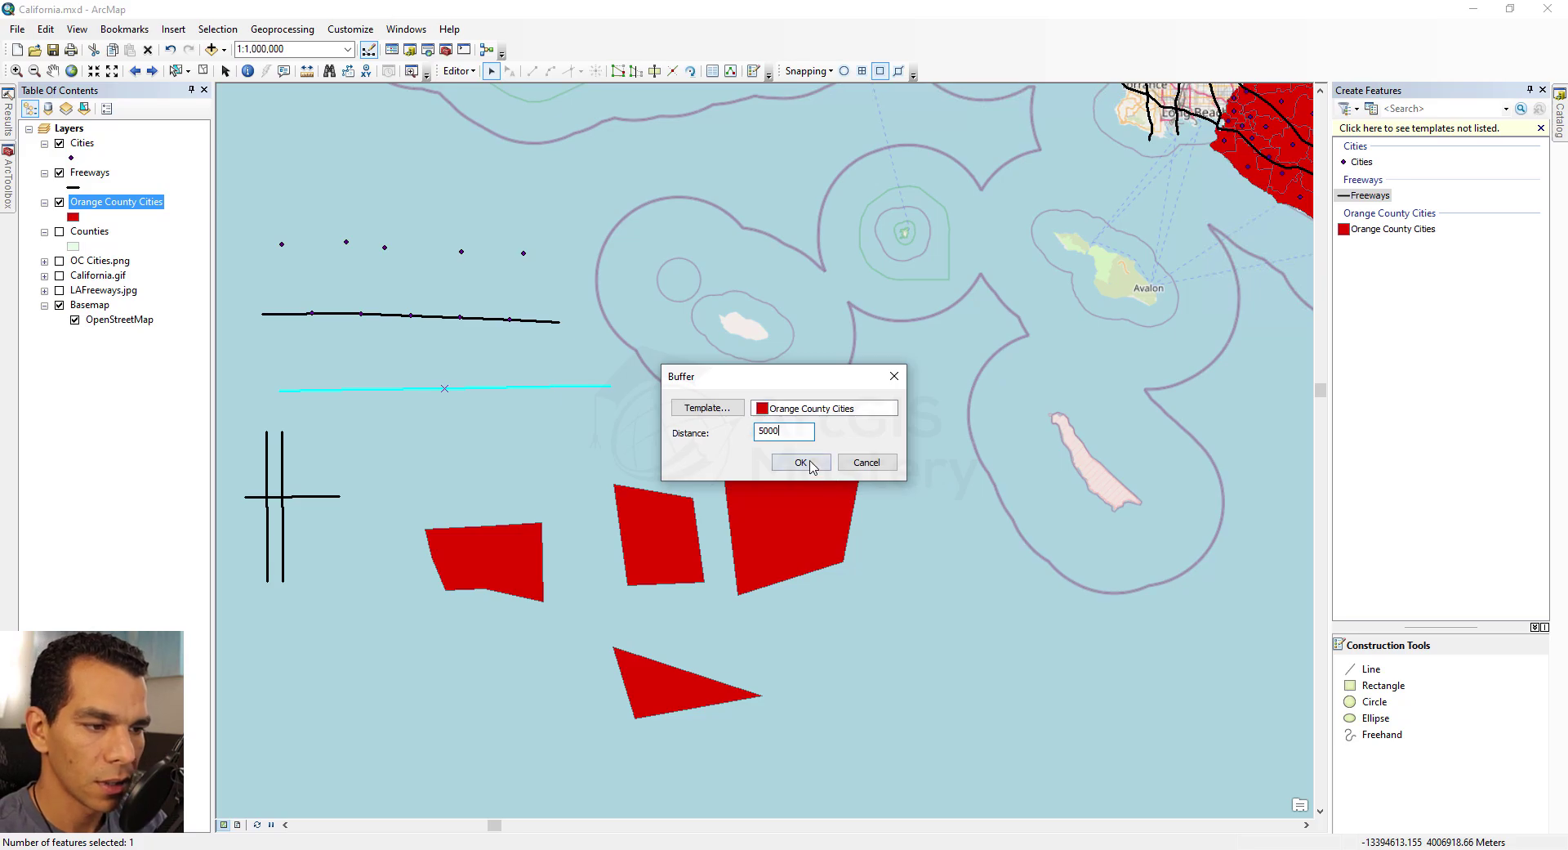
{"action": "left_click", "coordinate": [801, 462]}
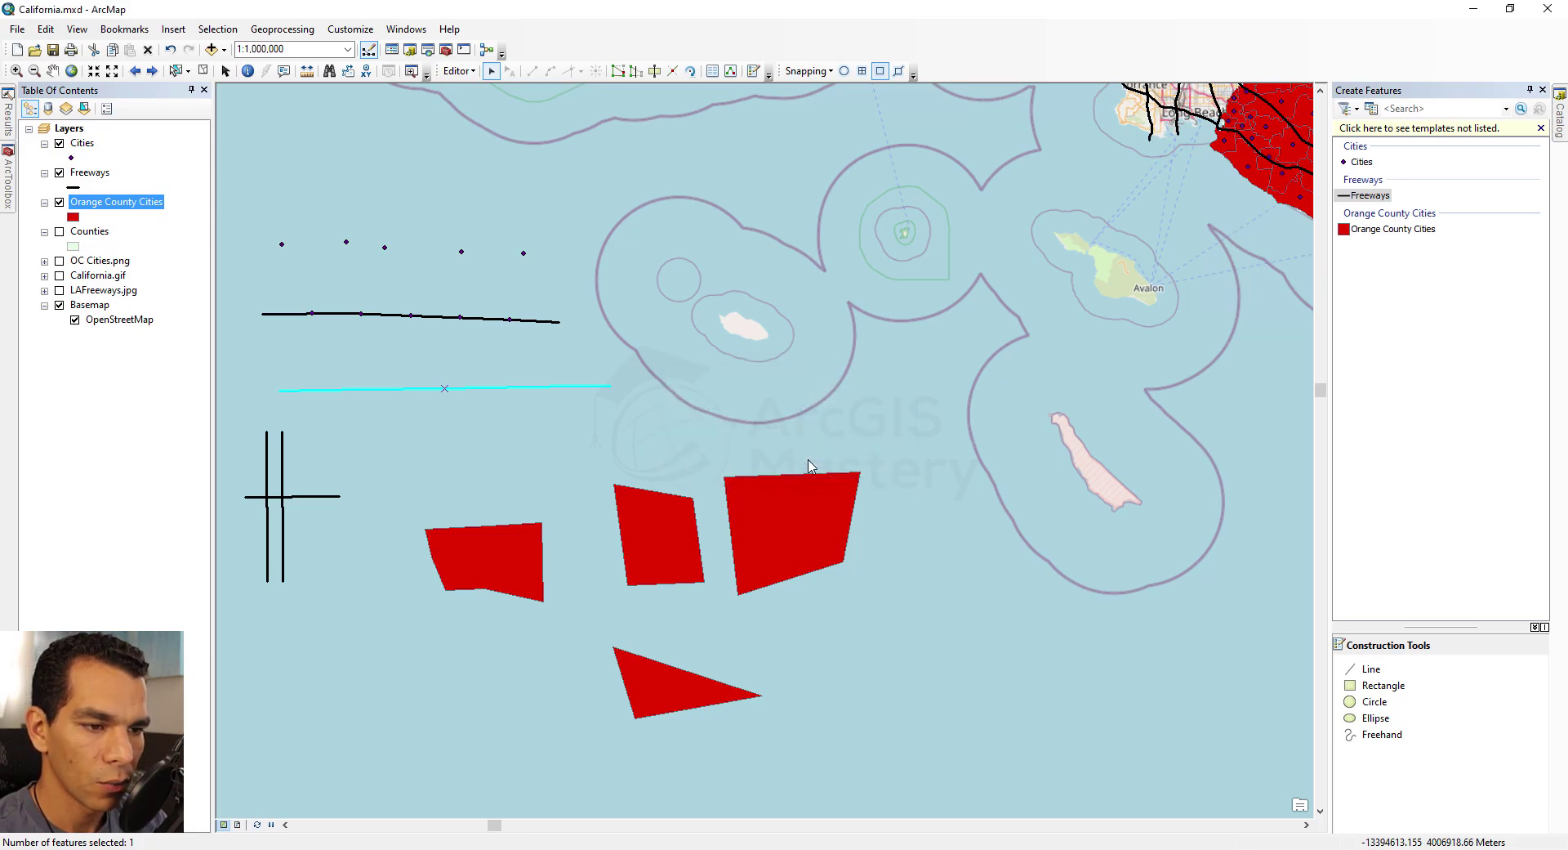
{"action": "left_click", "coordinate": [498, 398]}
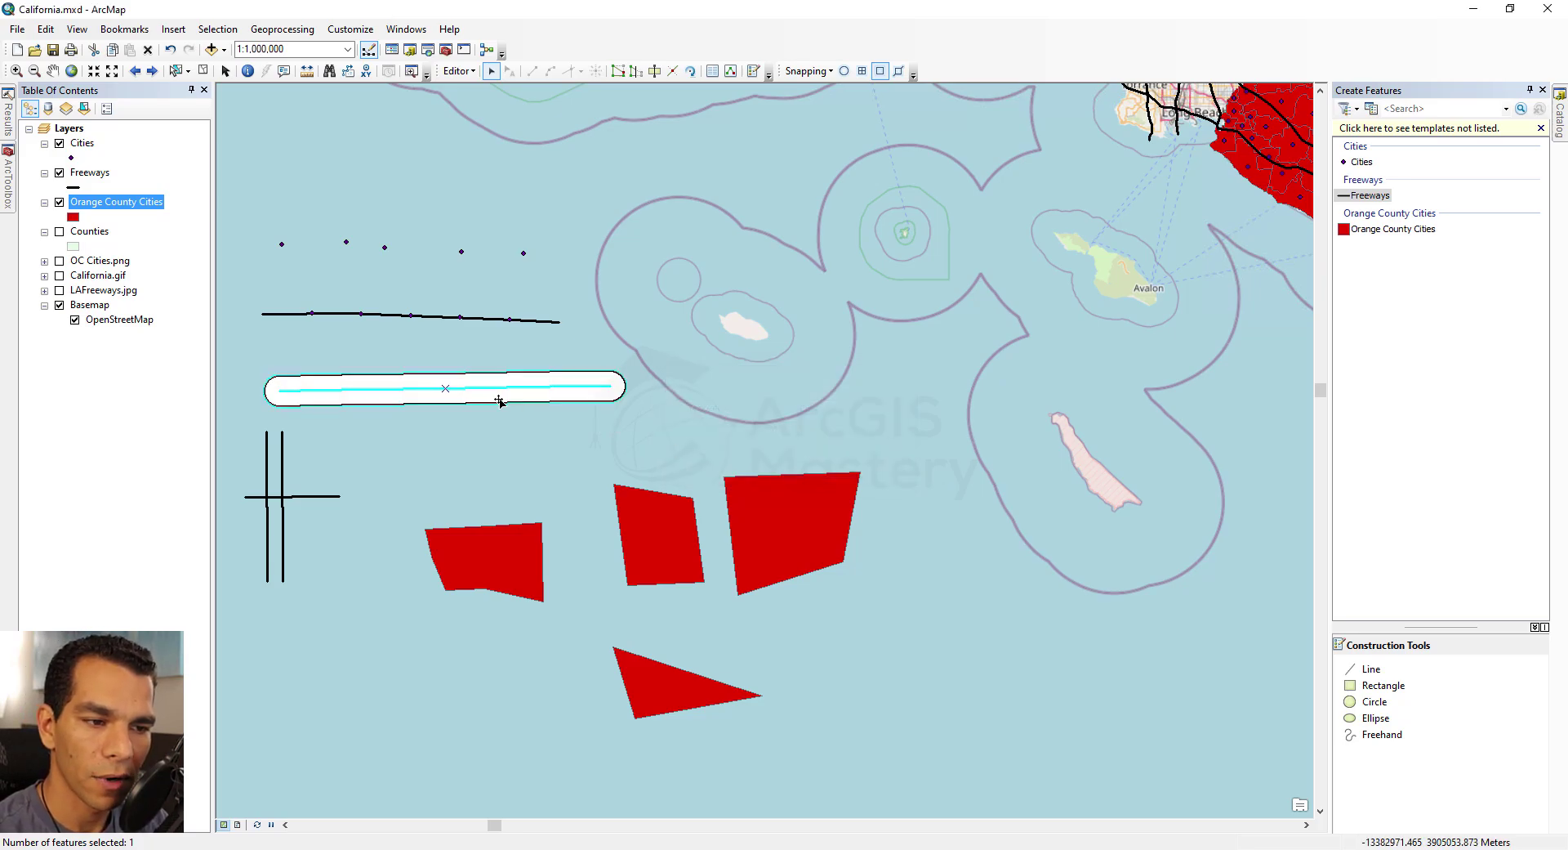
{"action": "left_click_drag", "start_coordinate": [498, 398], "coordinate": [520, 434]}
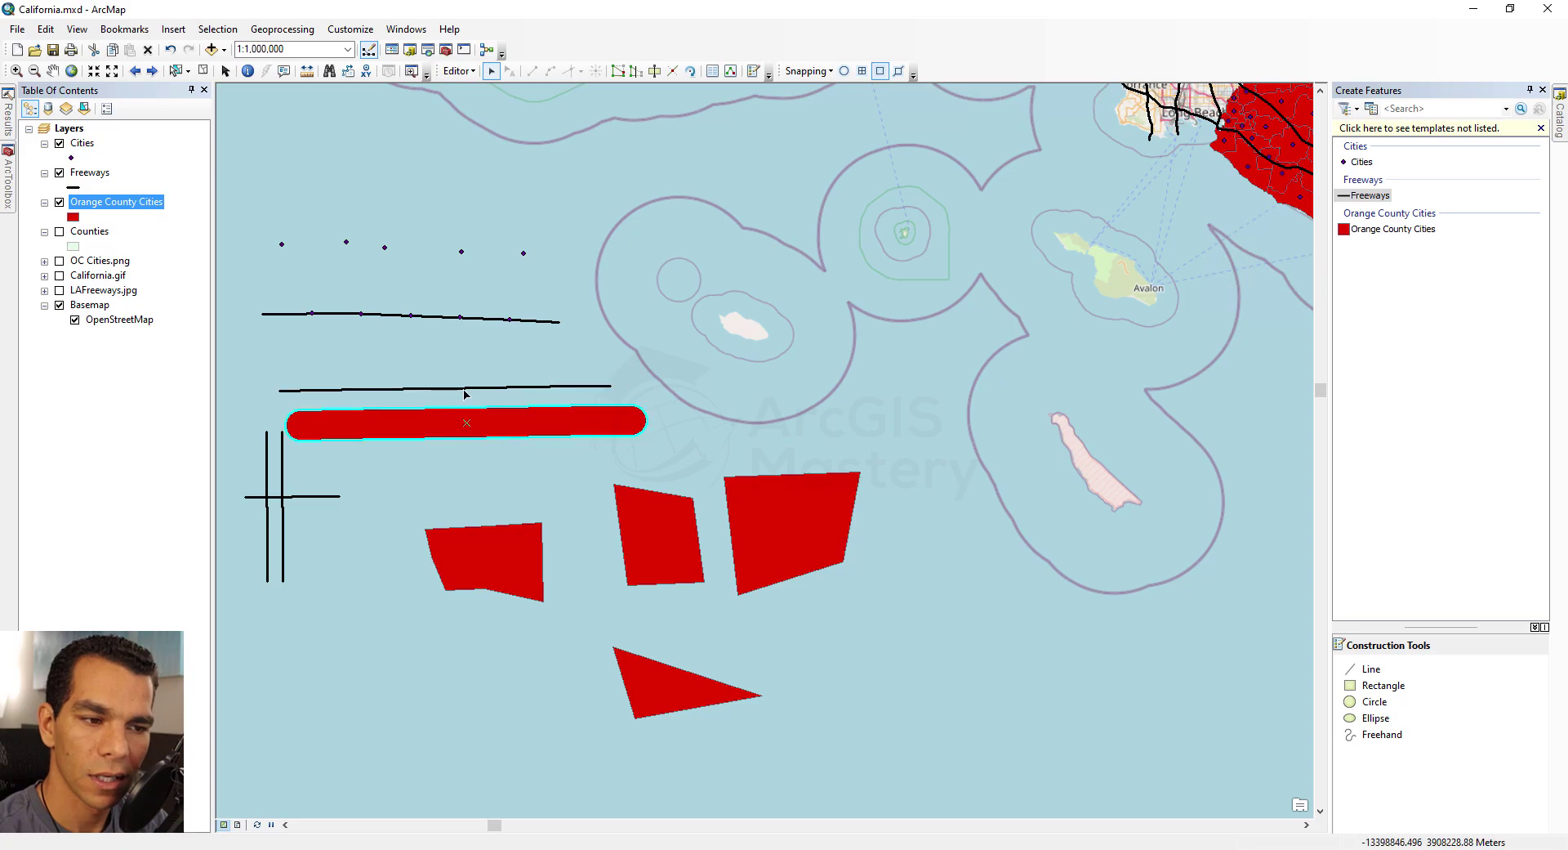
{"action": "left_click", "coordinate": [643, 535]}
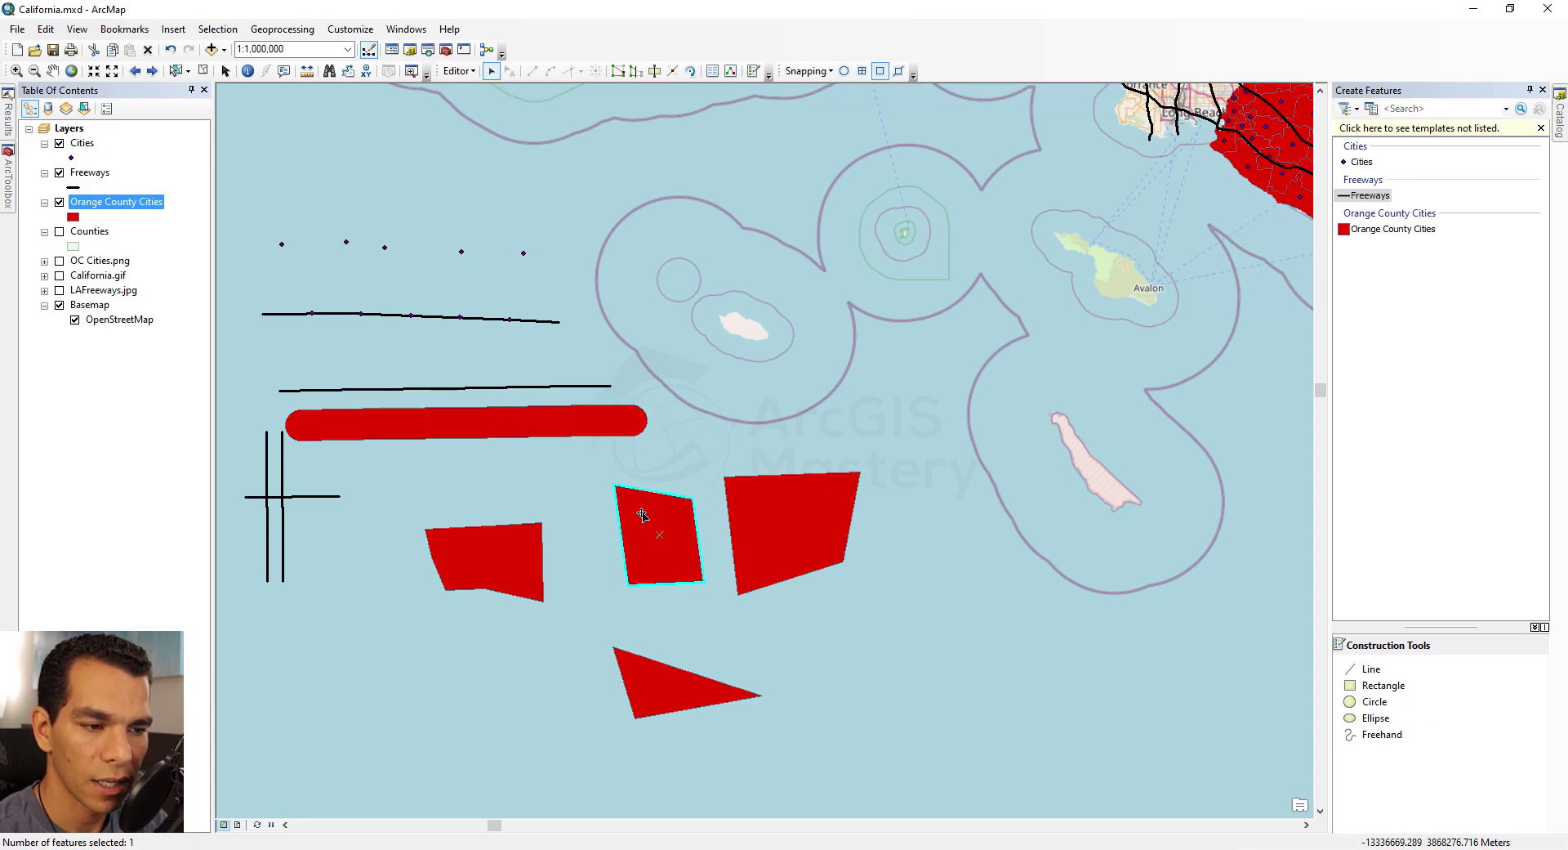
{"action": "left_click", "coordinate": [459, 70]}
{"action": "left_click", "coordinate": [504, 248]}
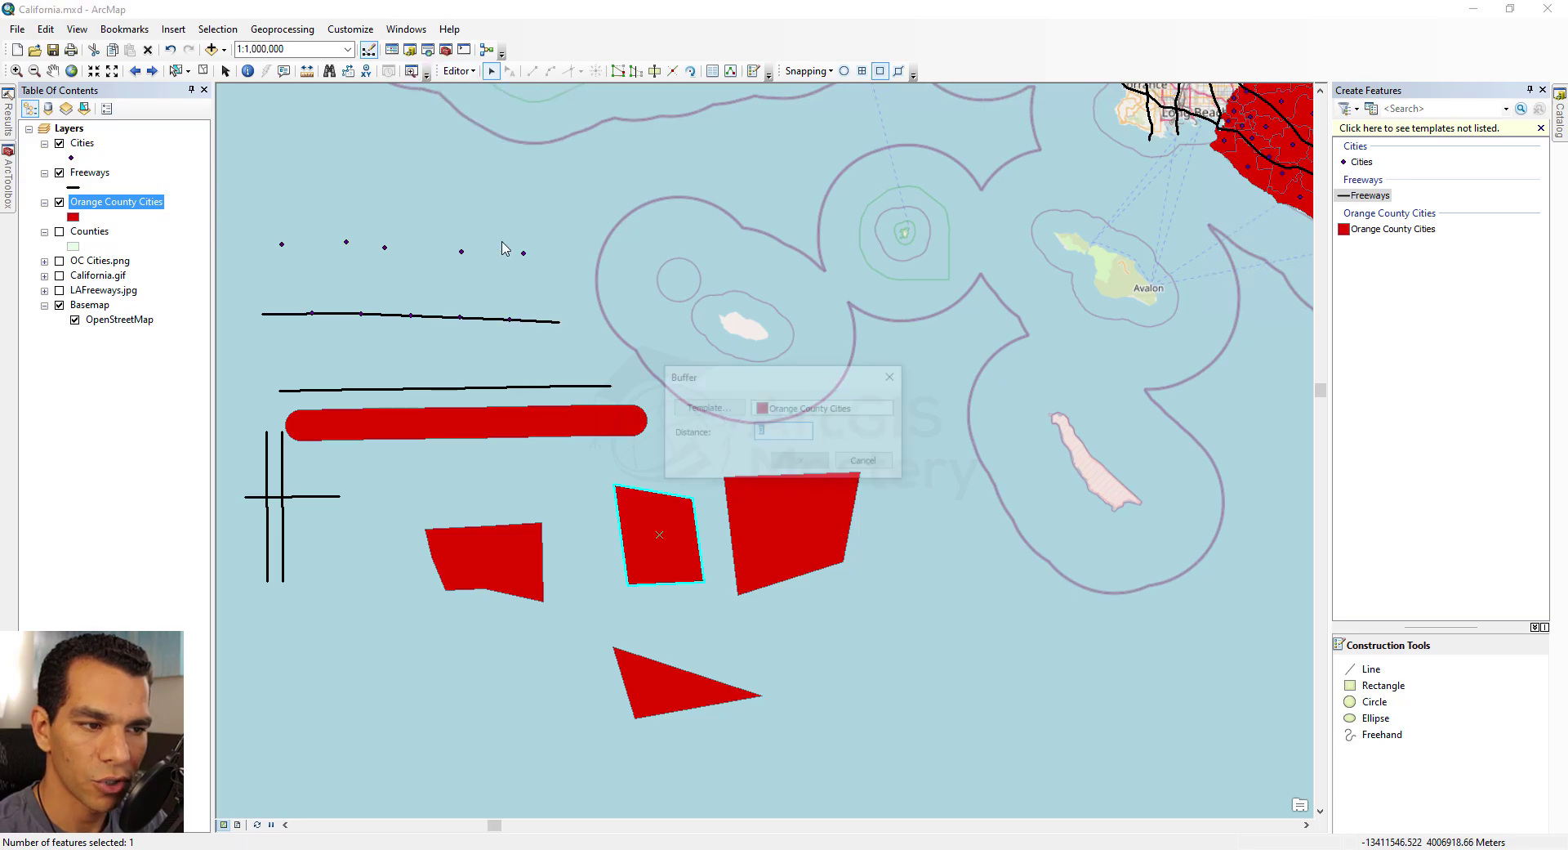
{"action": "left_click", "coordinate": [722, 414]}
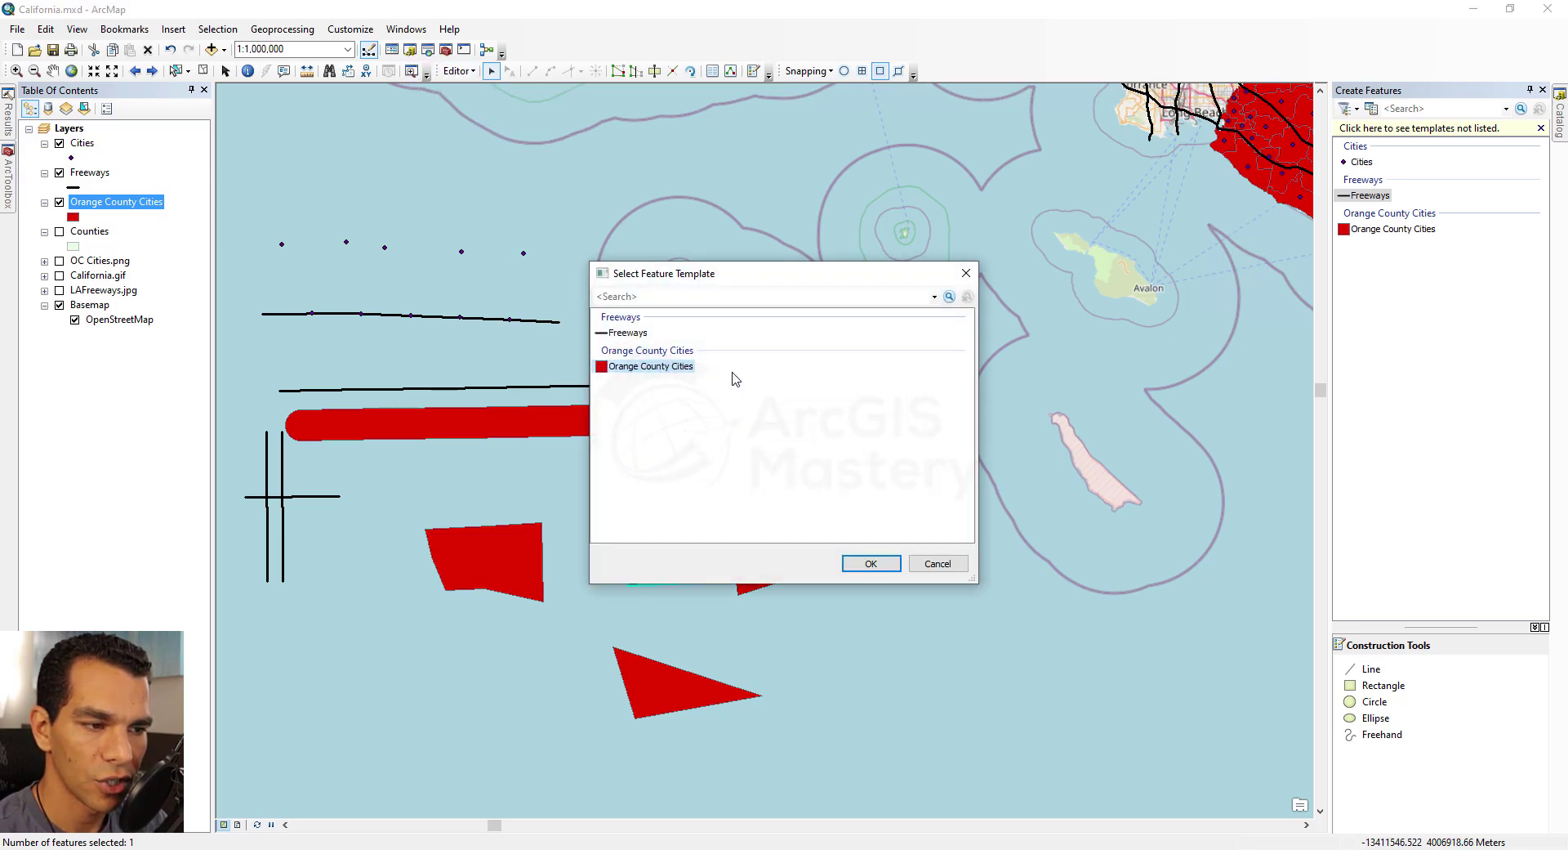
{"action": "left_click", "coordinate": [628, 333]}
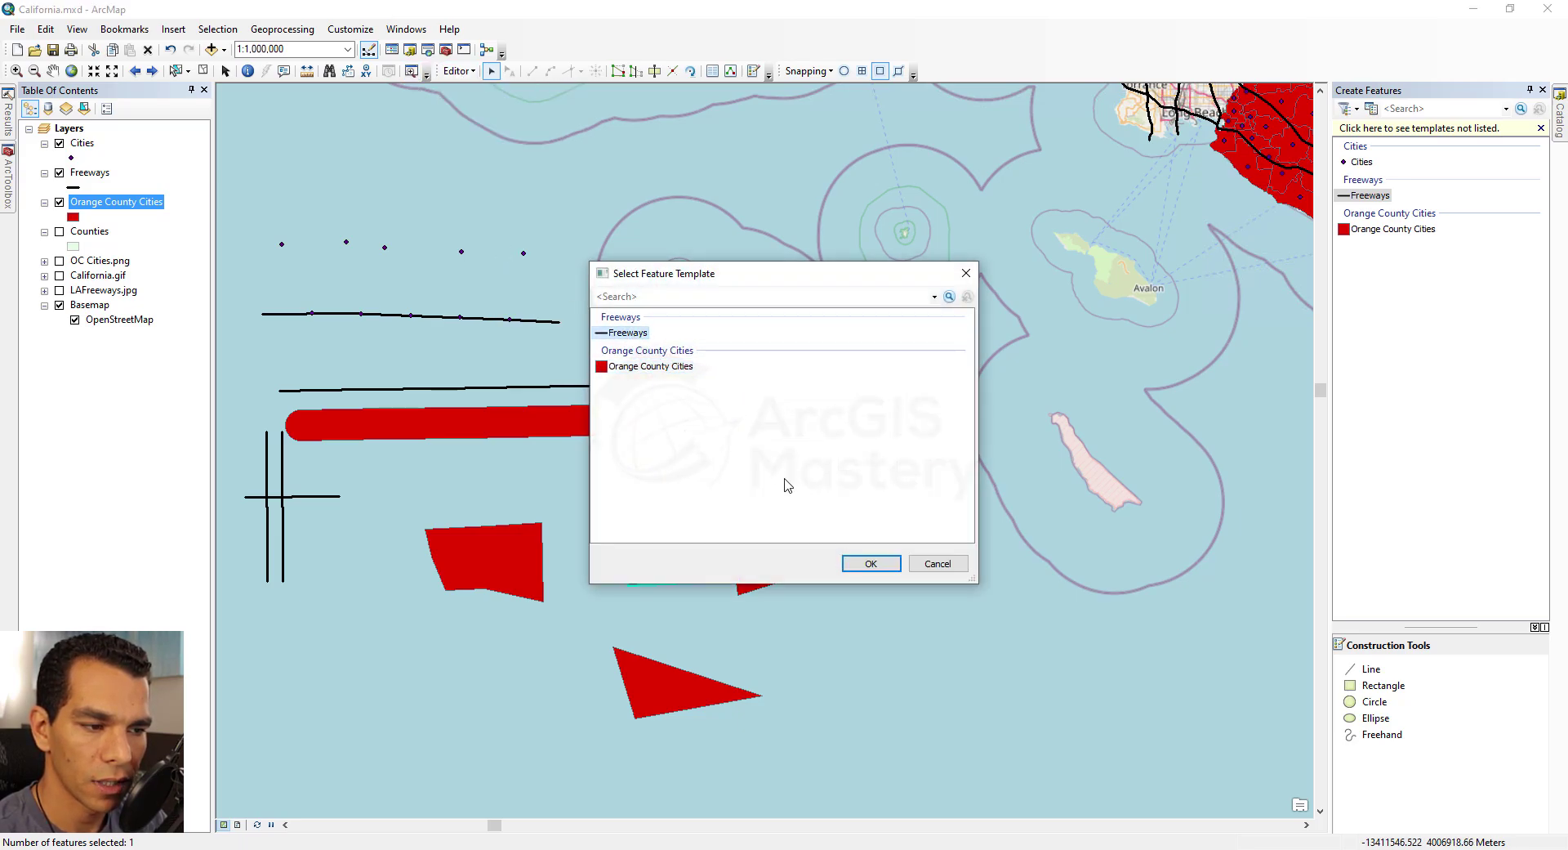
{"action": "left_click", "coordinate": [869, 563]}
{"action": "double_click", "coordinate": [763, 431]}
{"action": "type", "text": "5000"}
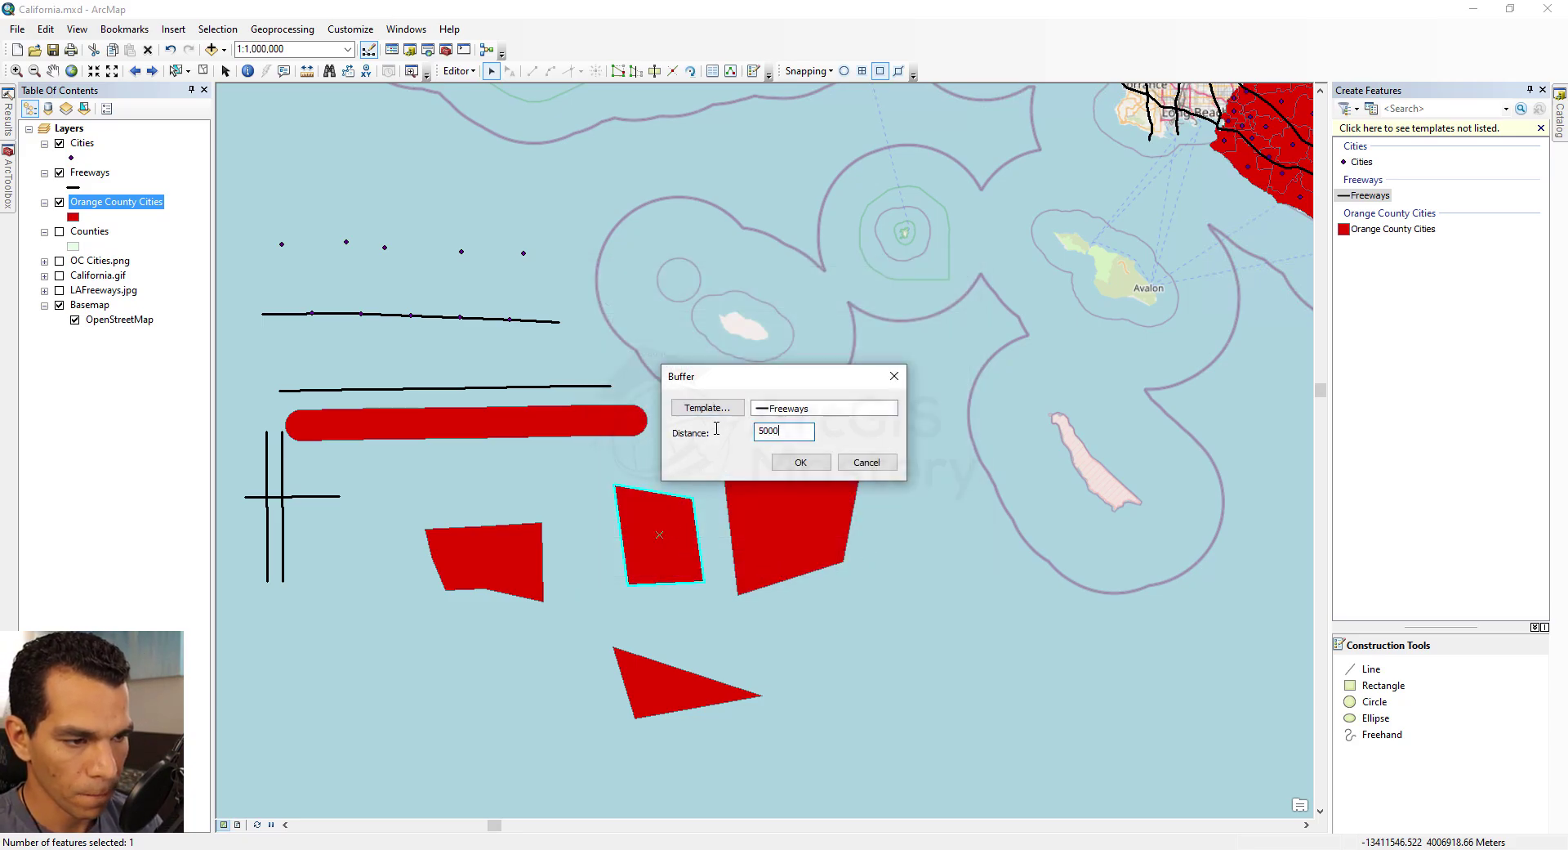
{"action": "key", "text": "Return"}
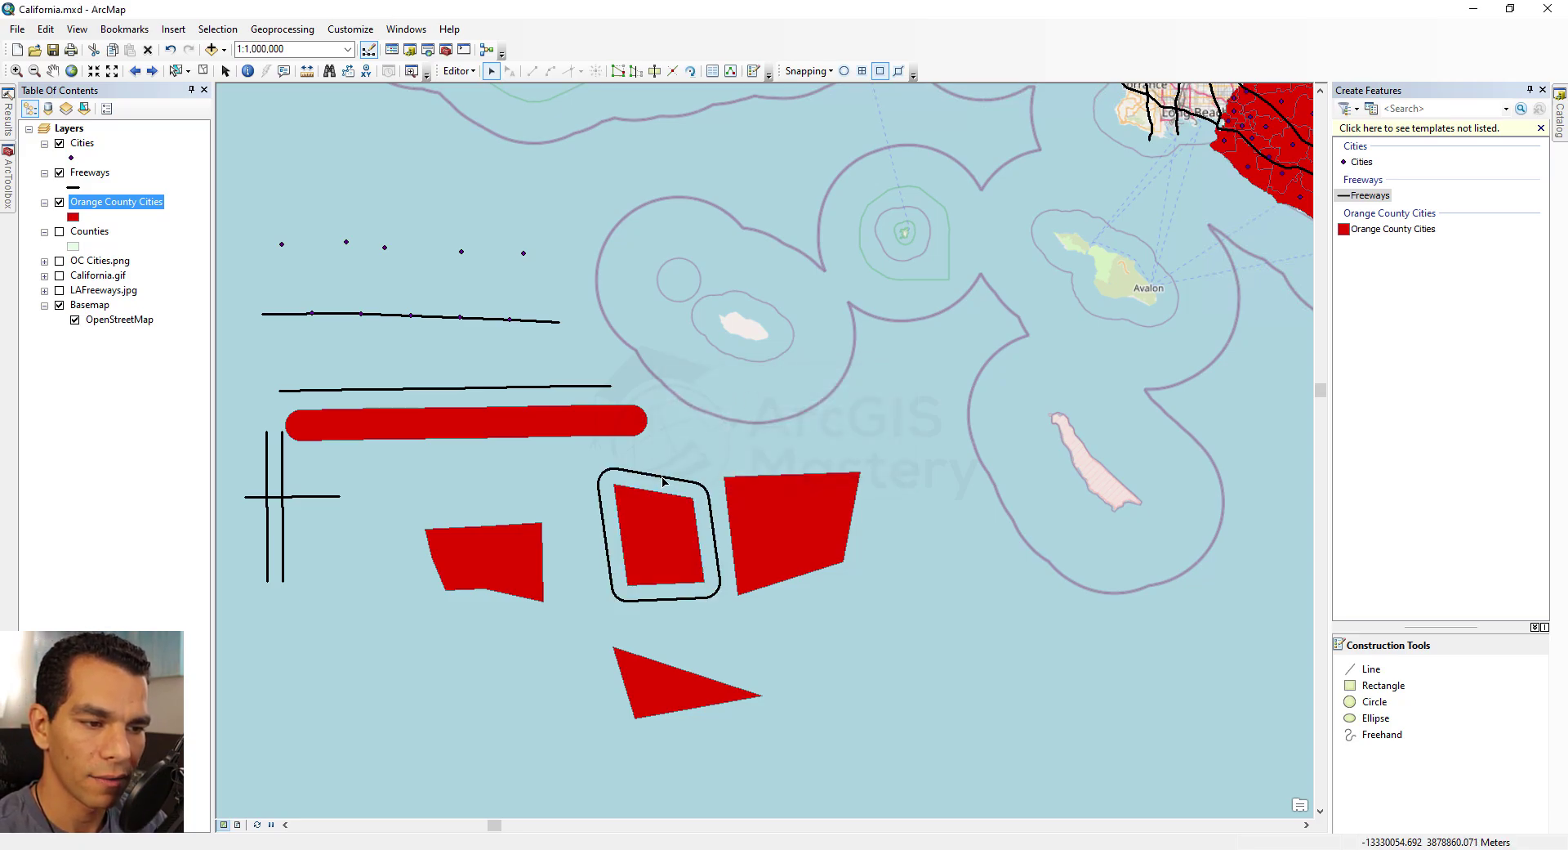
{"action": "mouse_move", "coordinate": [670, 476]}
{"action": "left_mouse_down"}
{"action": "mouse_move", "coordinate": [591, 460]}
{"action": "mouse_move", "coordinate": [677, 479]}
{"action": "left_mouse_up"}
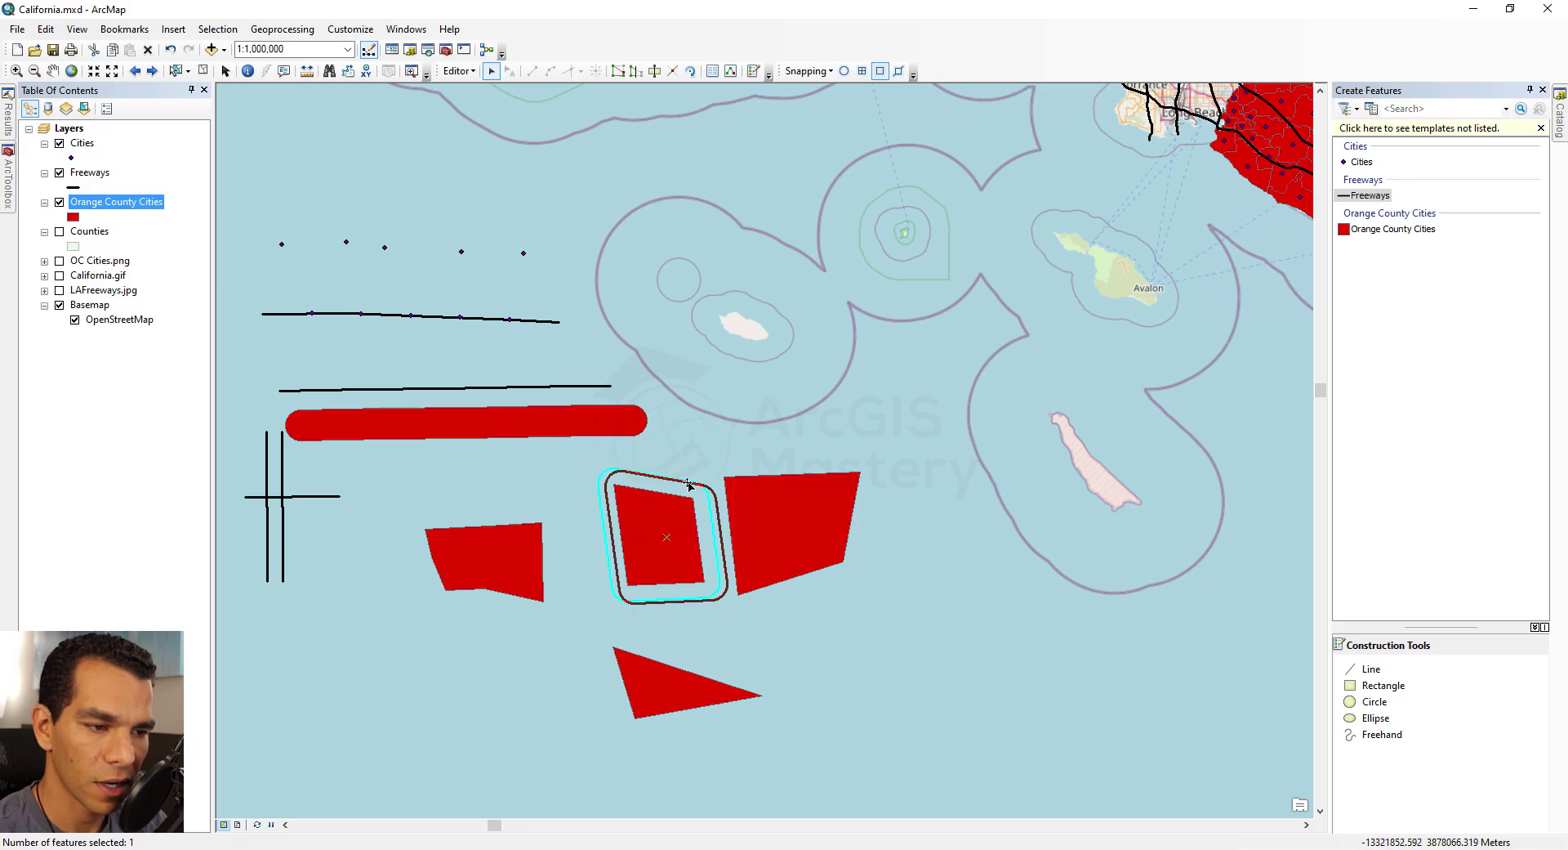
{"action": "left_click", "coordinate": [543, 429]}
{"action": "key", "text": "Delete"}
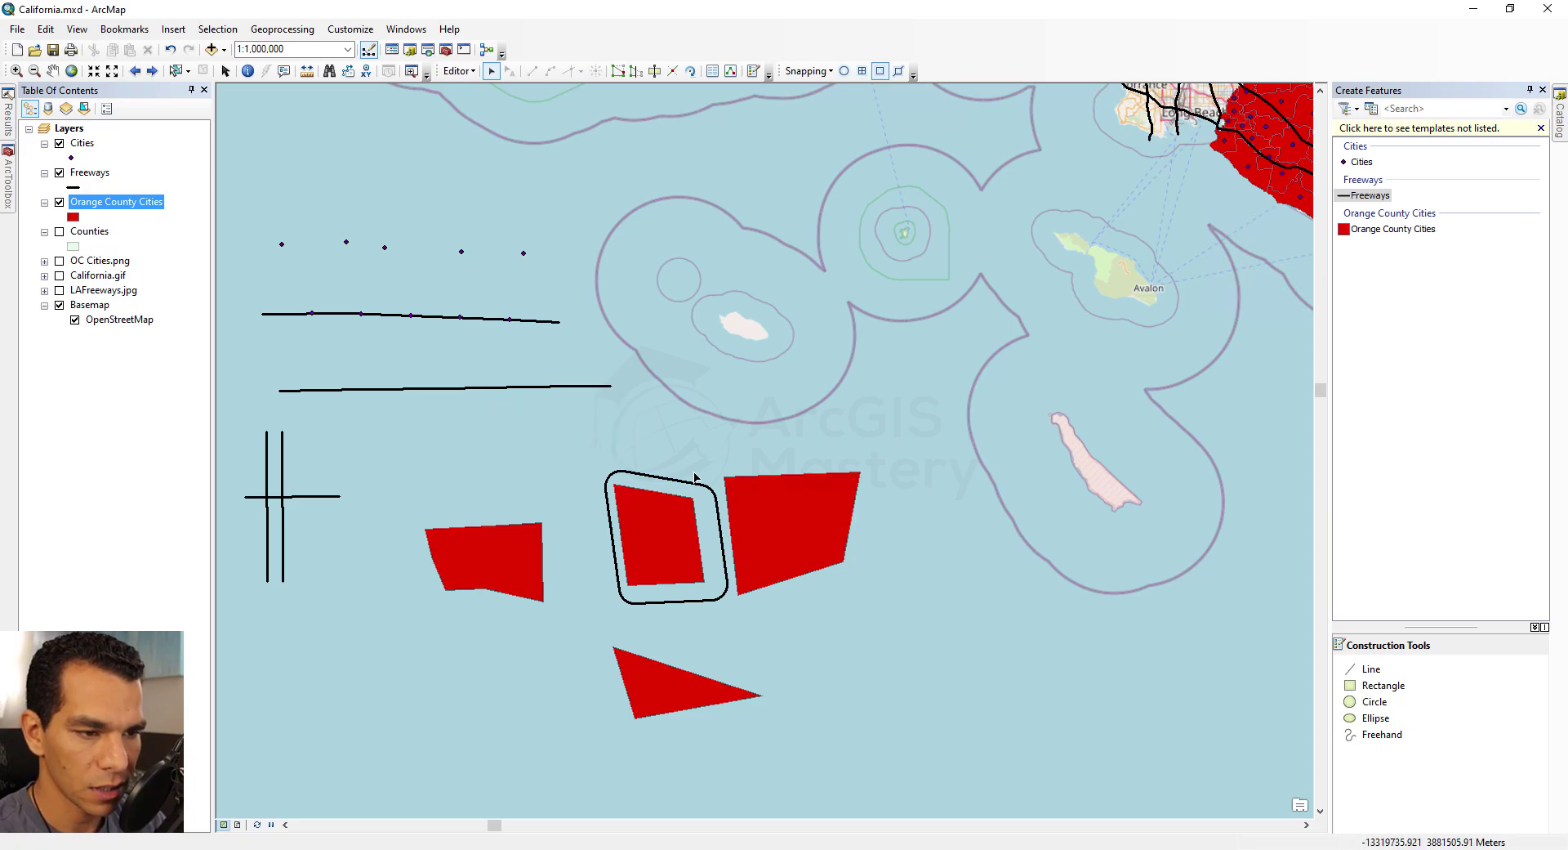
{"action": "left_click", "coordinate": [459, 71]}
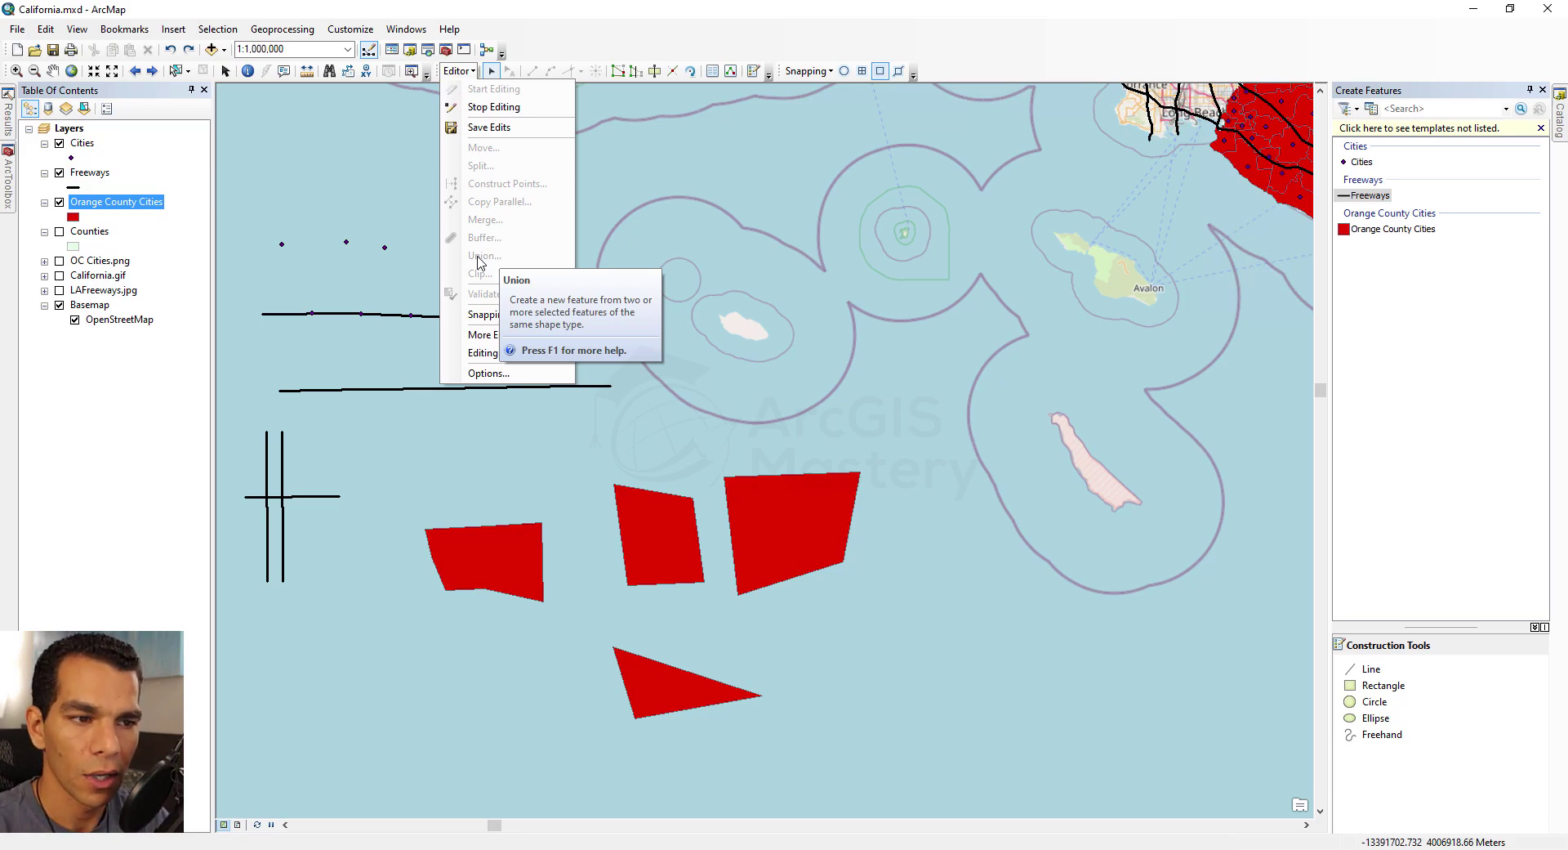
- Union the two vertical freeway lines into one new Freeways feature
{"action": "key", "text": "Escape"}
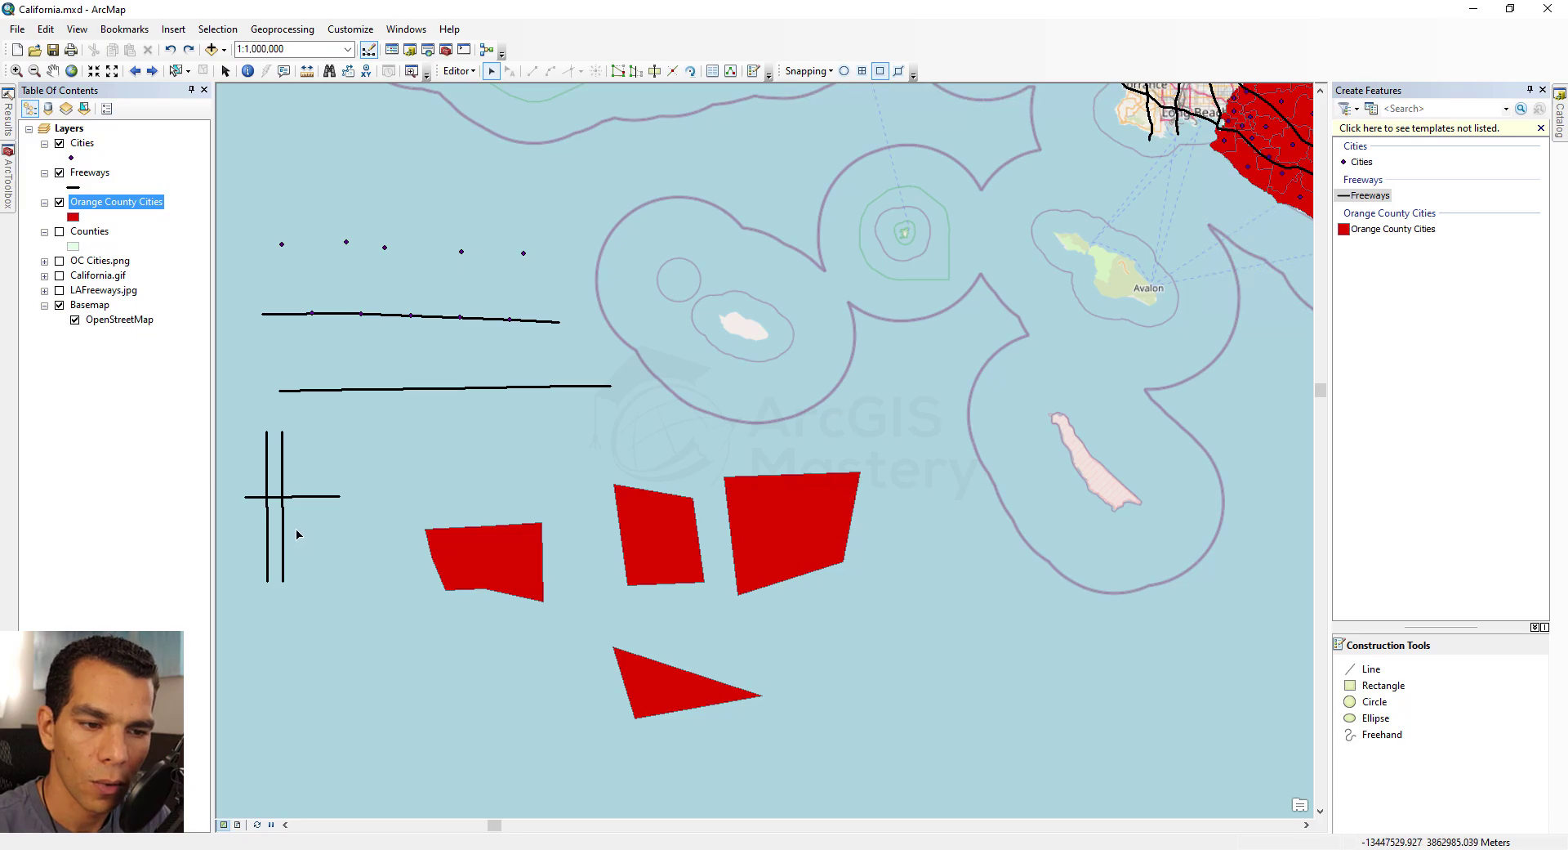
{"action": "left_click", "coordinate": [284, 532]}
{"action": "left_click", "coordinate": [268, 536]}
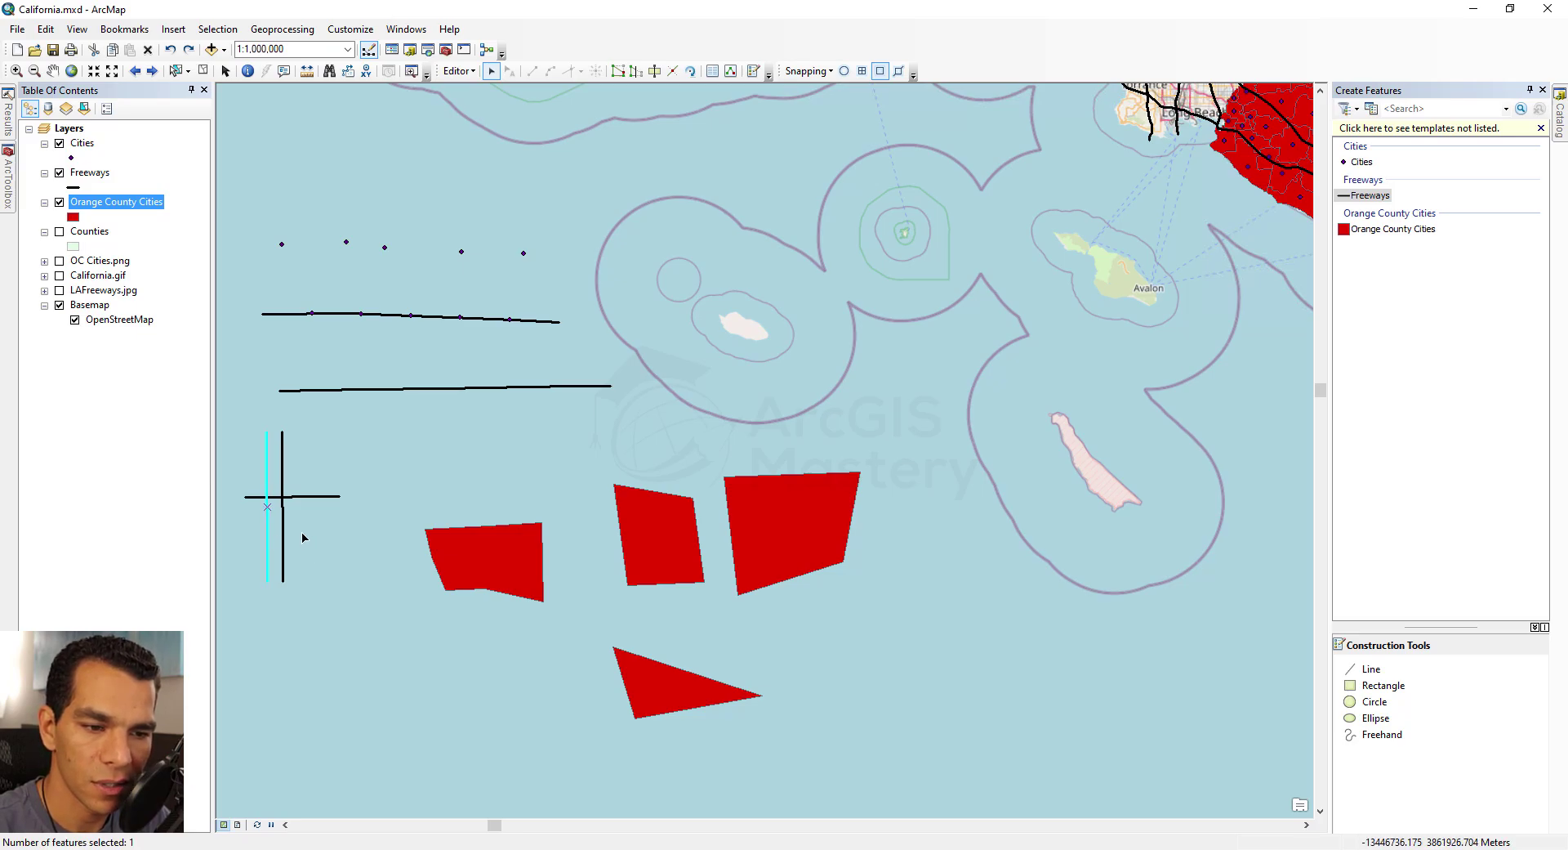
{"action": "left_click_drag", "start_coordinate": [301, 526], "coordinate": [250, 562]}
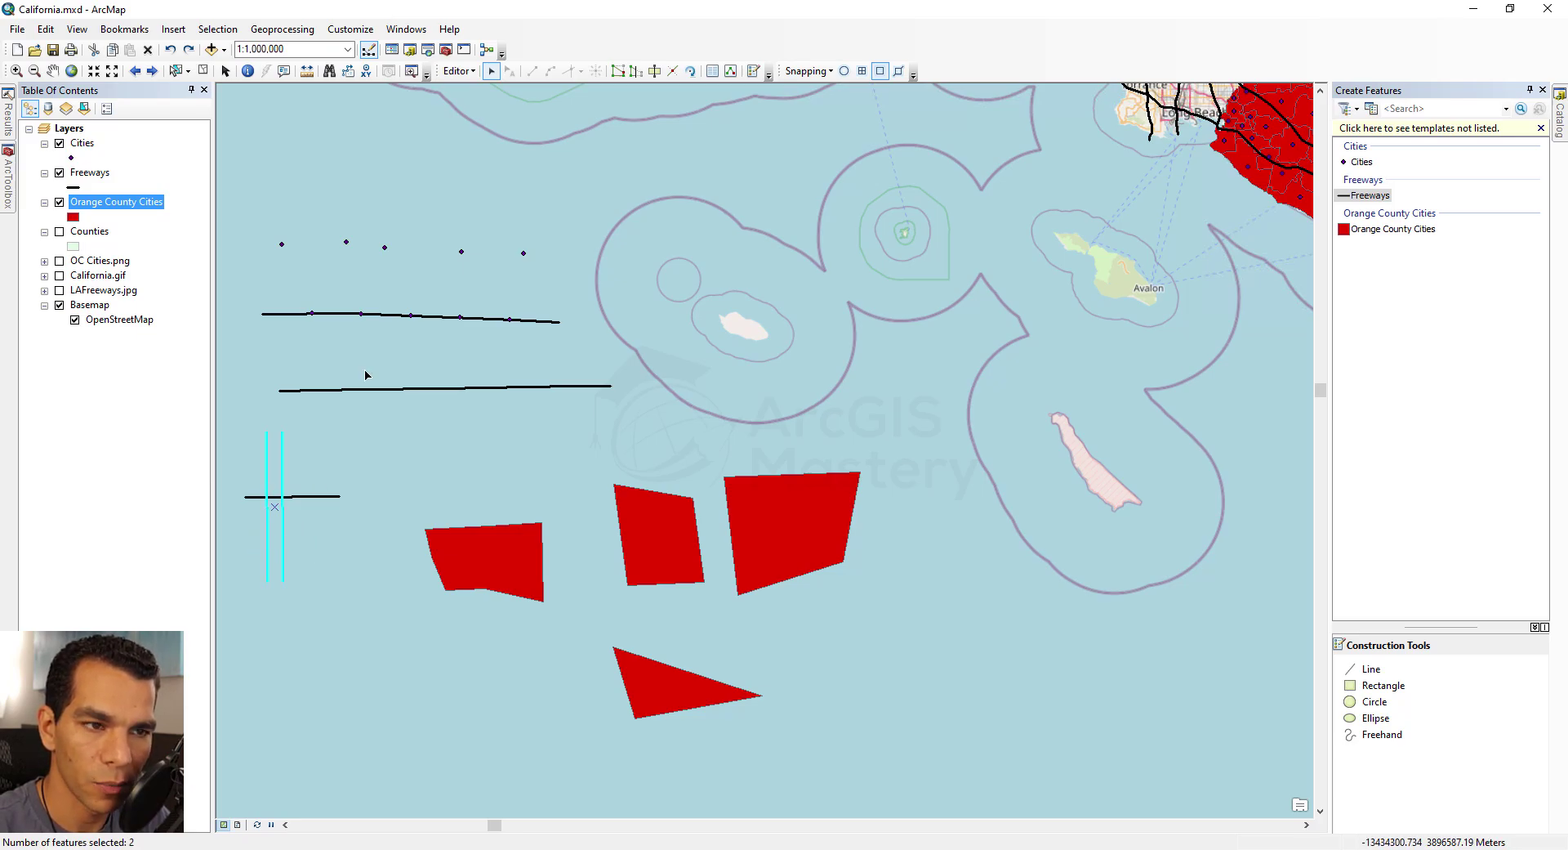
{"action": "left_click", "coordinate": [458, 72]}
{"action": "left_click", "coordinate": [478, 263]}
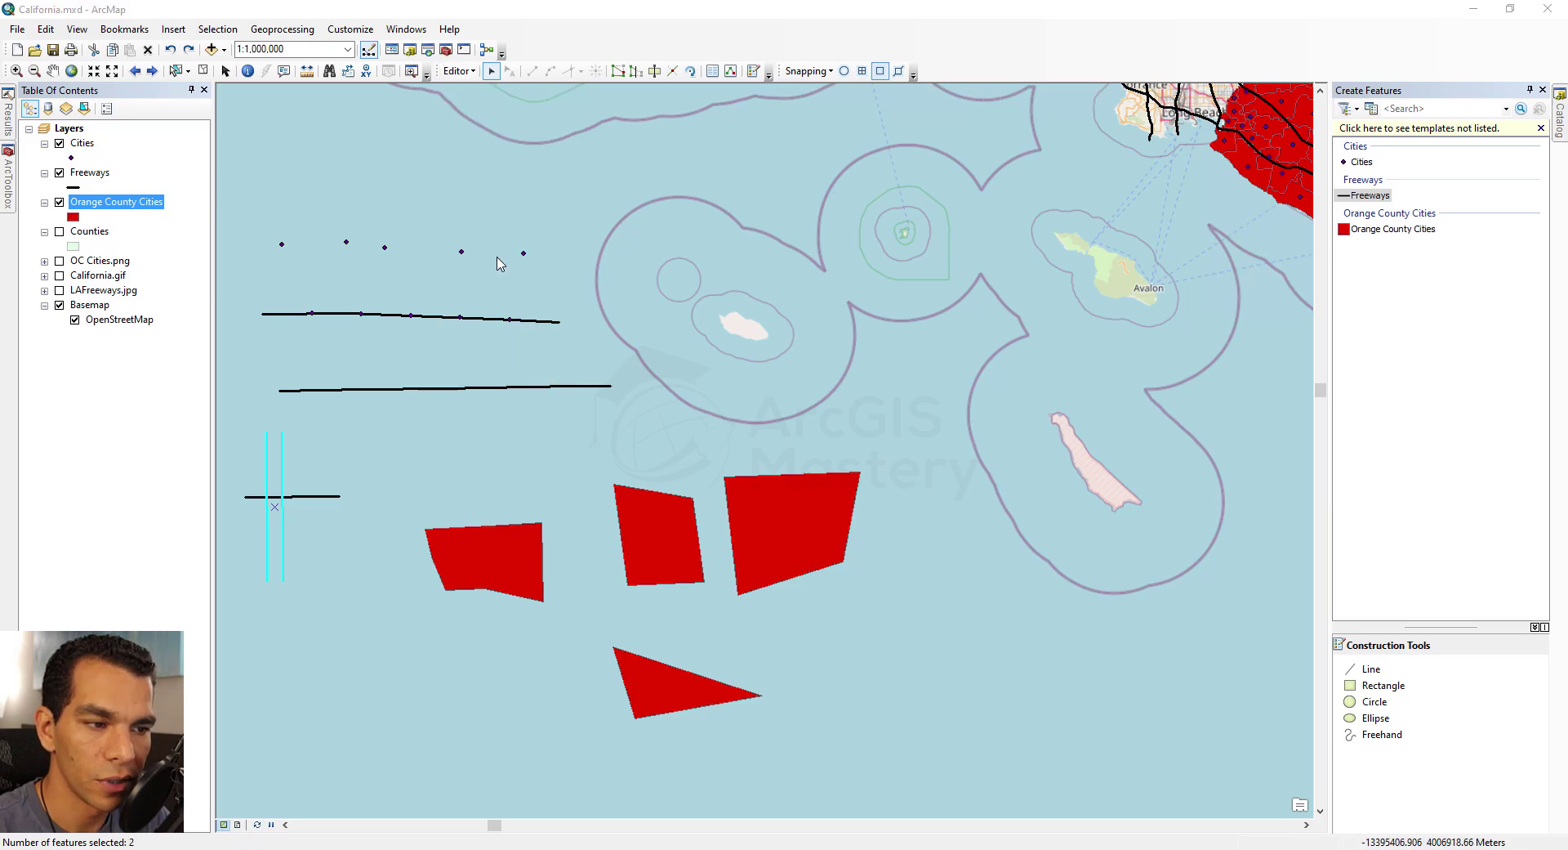
{"action": "left_click", "coordinate": [777, 459]}
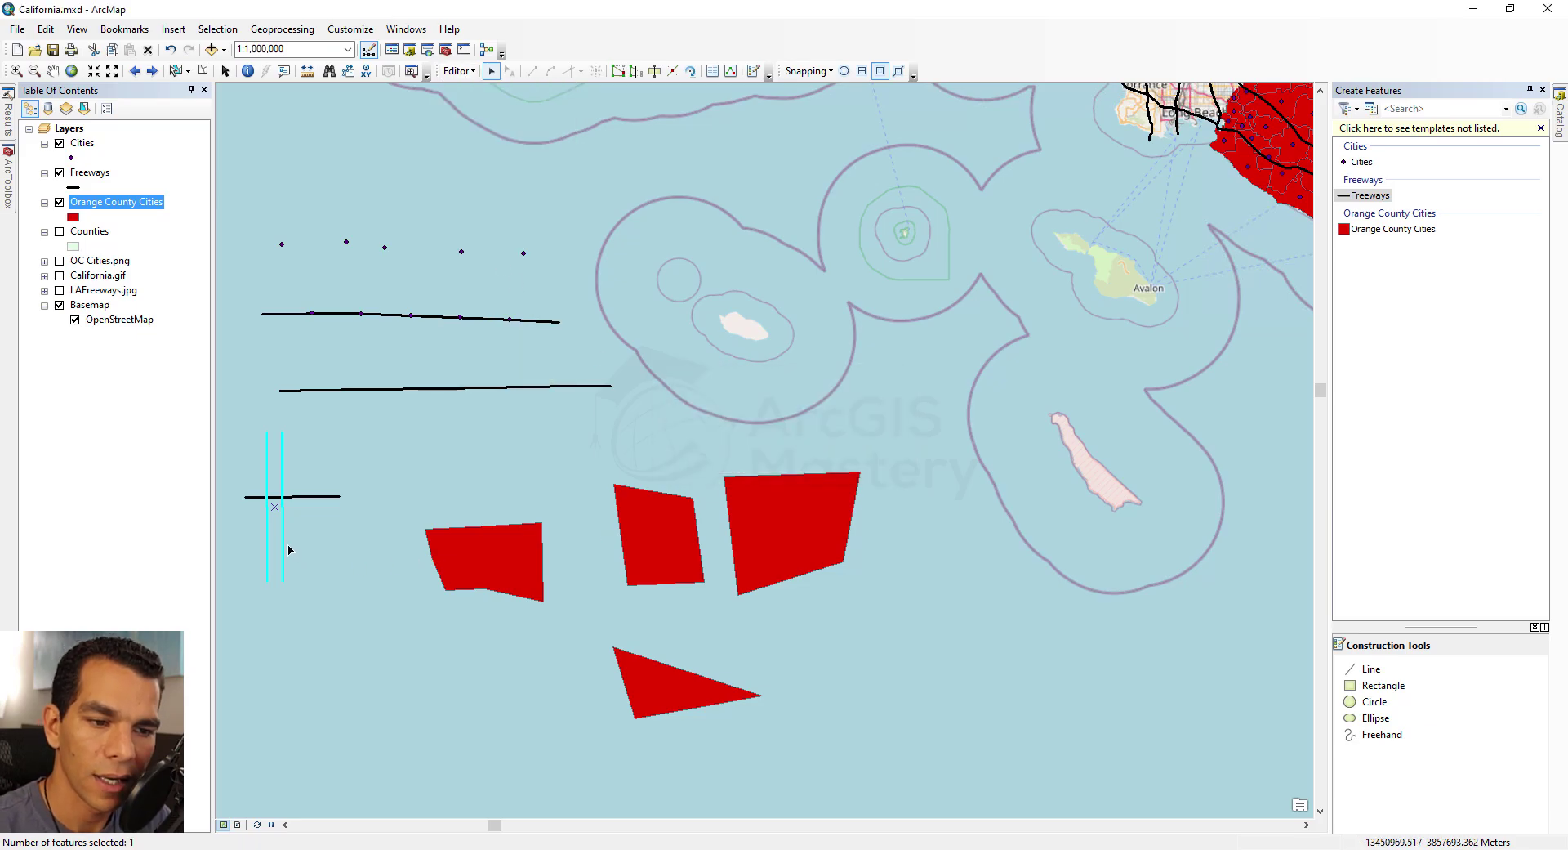
- Drag the combined double line down-right below the crossing lines
{"action": "left_click_drag", "start_coordinate": [285, 543], "coordinate": [357, 673]}
{"action": "left_click", "coordinate": [367, 627]}
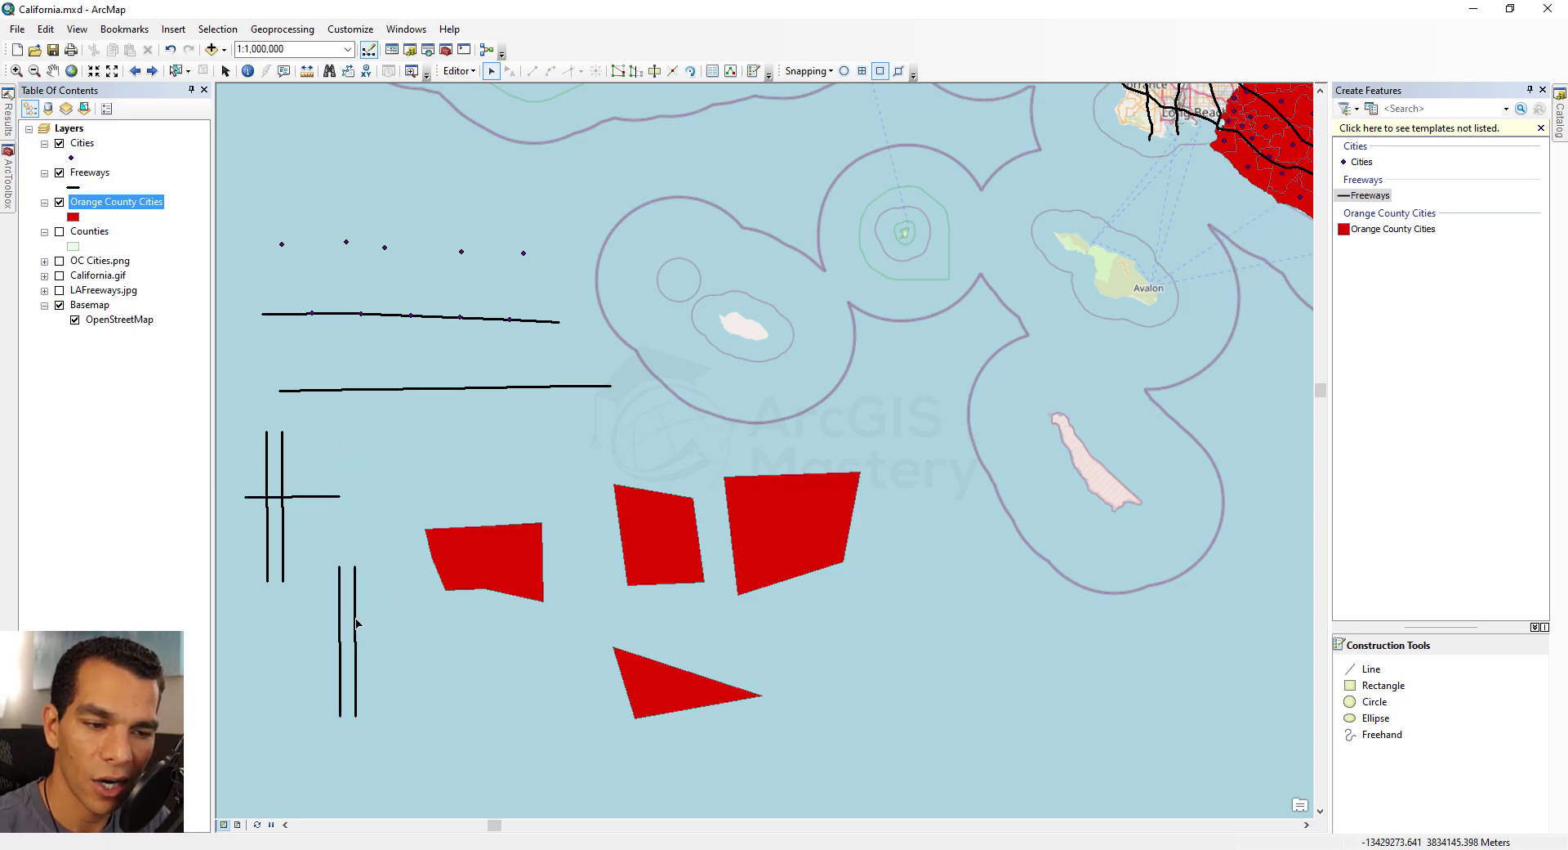
{"action": "left_click", "coordinate": [357, 624]}
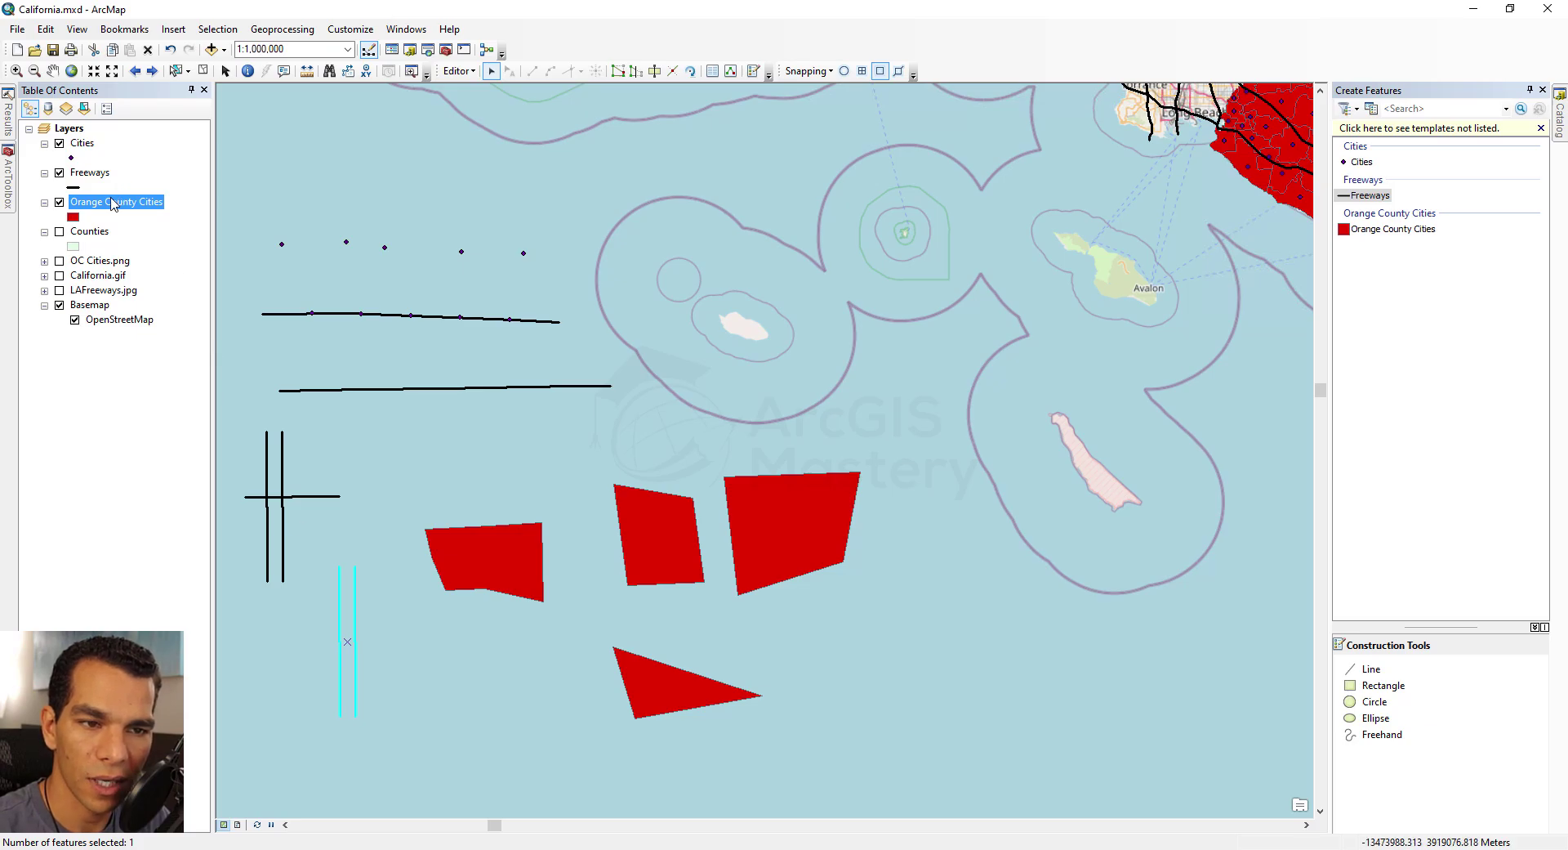
- Open the Freeways attribute table and move it over the map
{"action": "right_click", "coordinate": [81, 173]}
{"action": "left_click", "coordinate": [164, 220]}
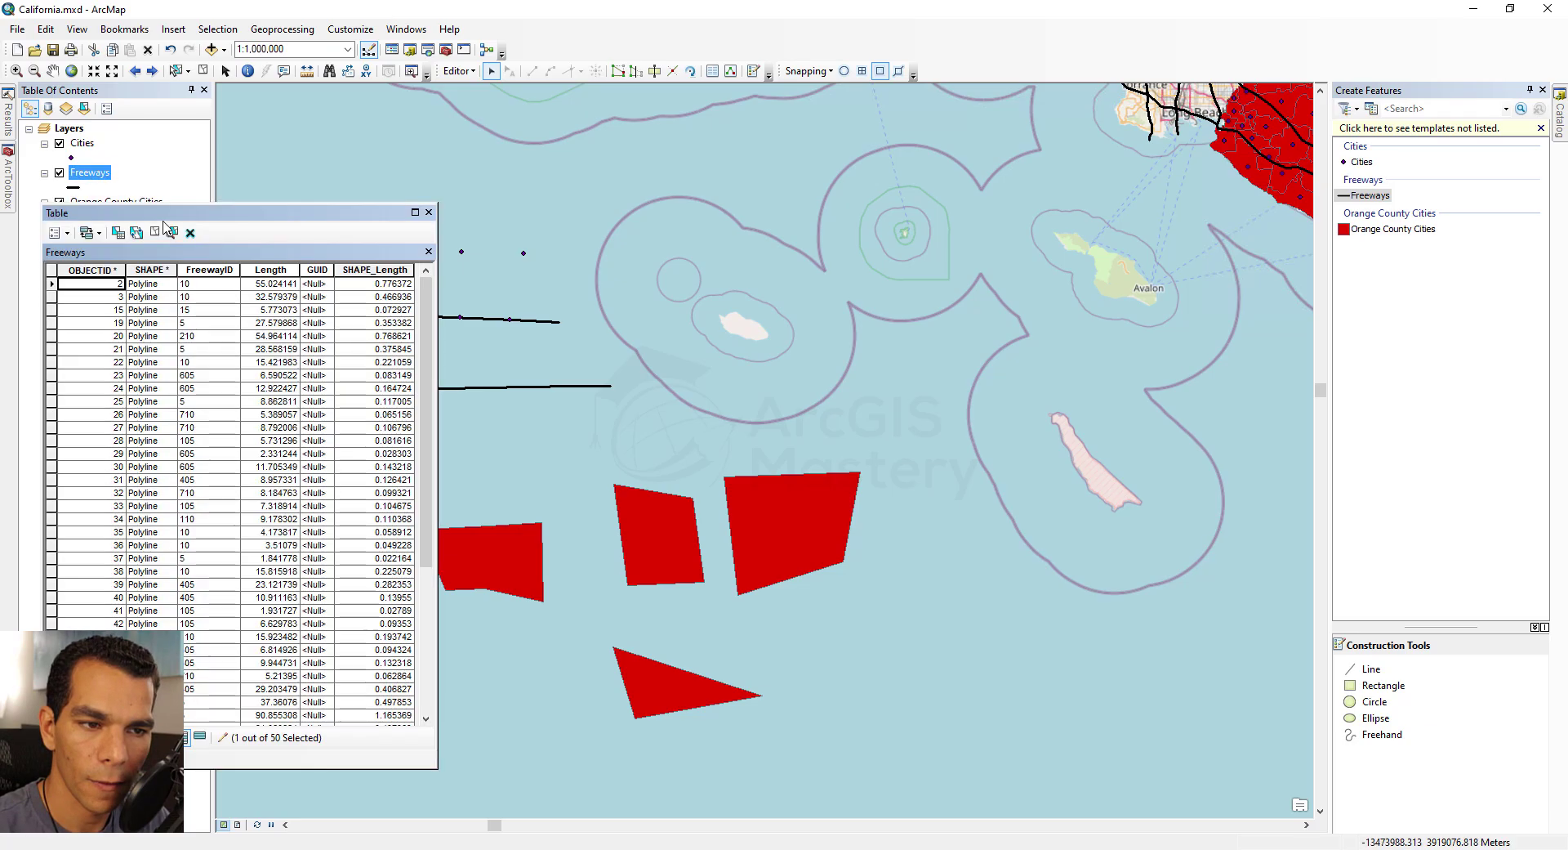
{"action": "left_click_drag", "start_coordinate": [239, 213], "coordinate": [732, 157]}
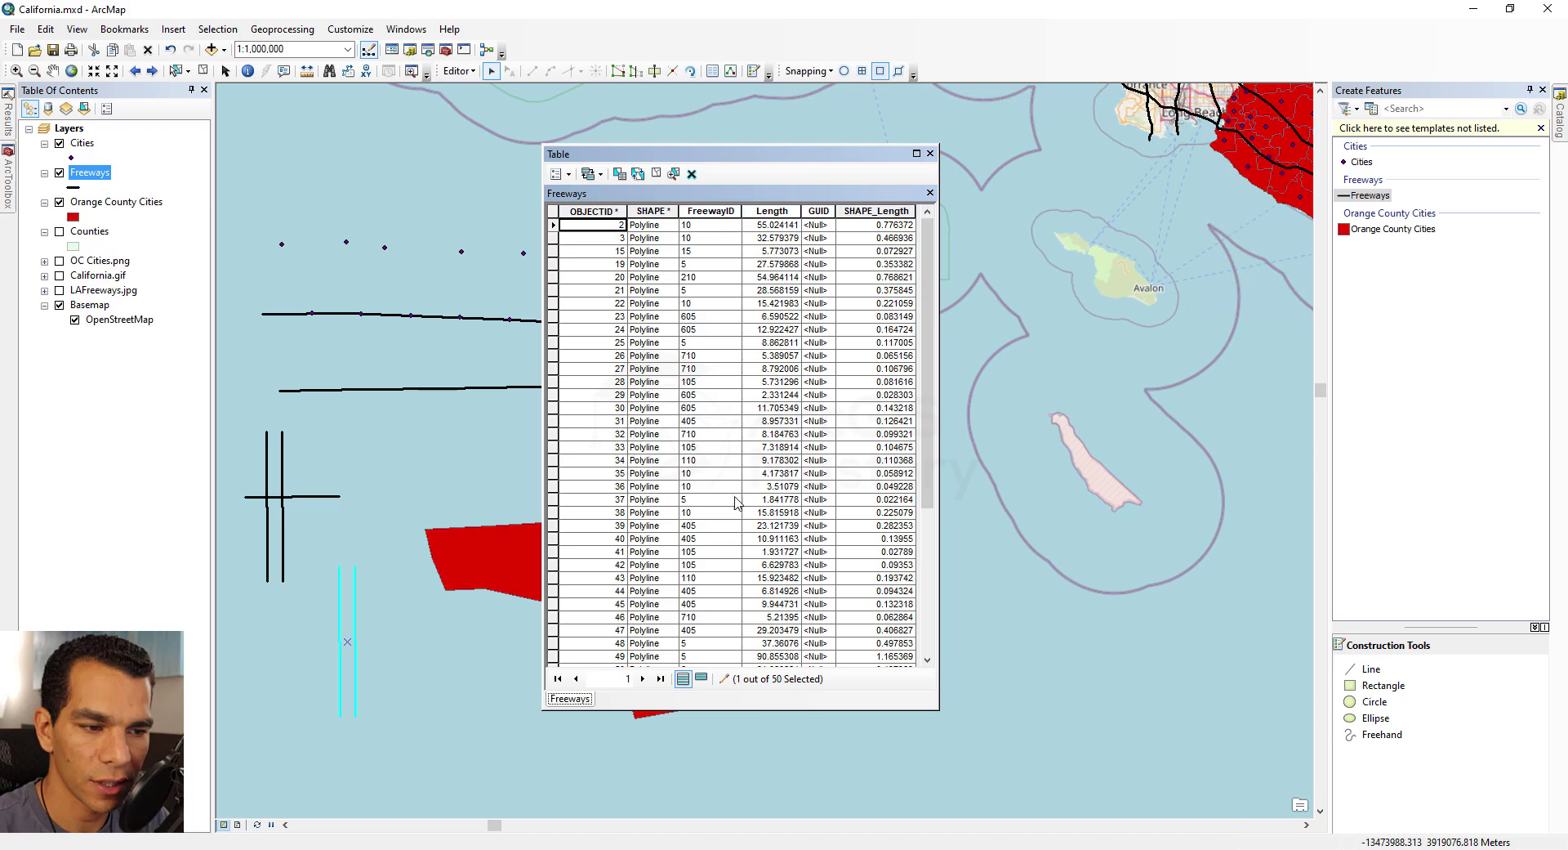
- Finish reshaping the double vertical freeway line below the cross
{"action": "double_click", "coordinate": [356, 619]}
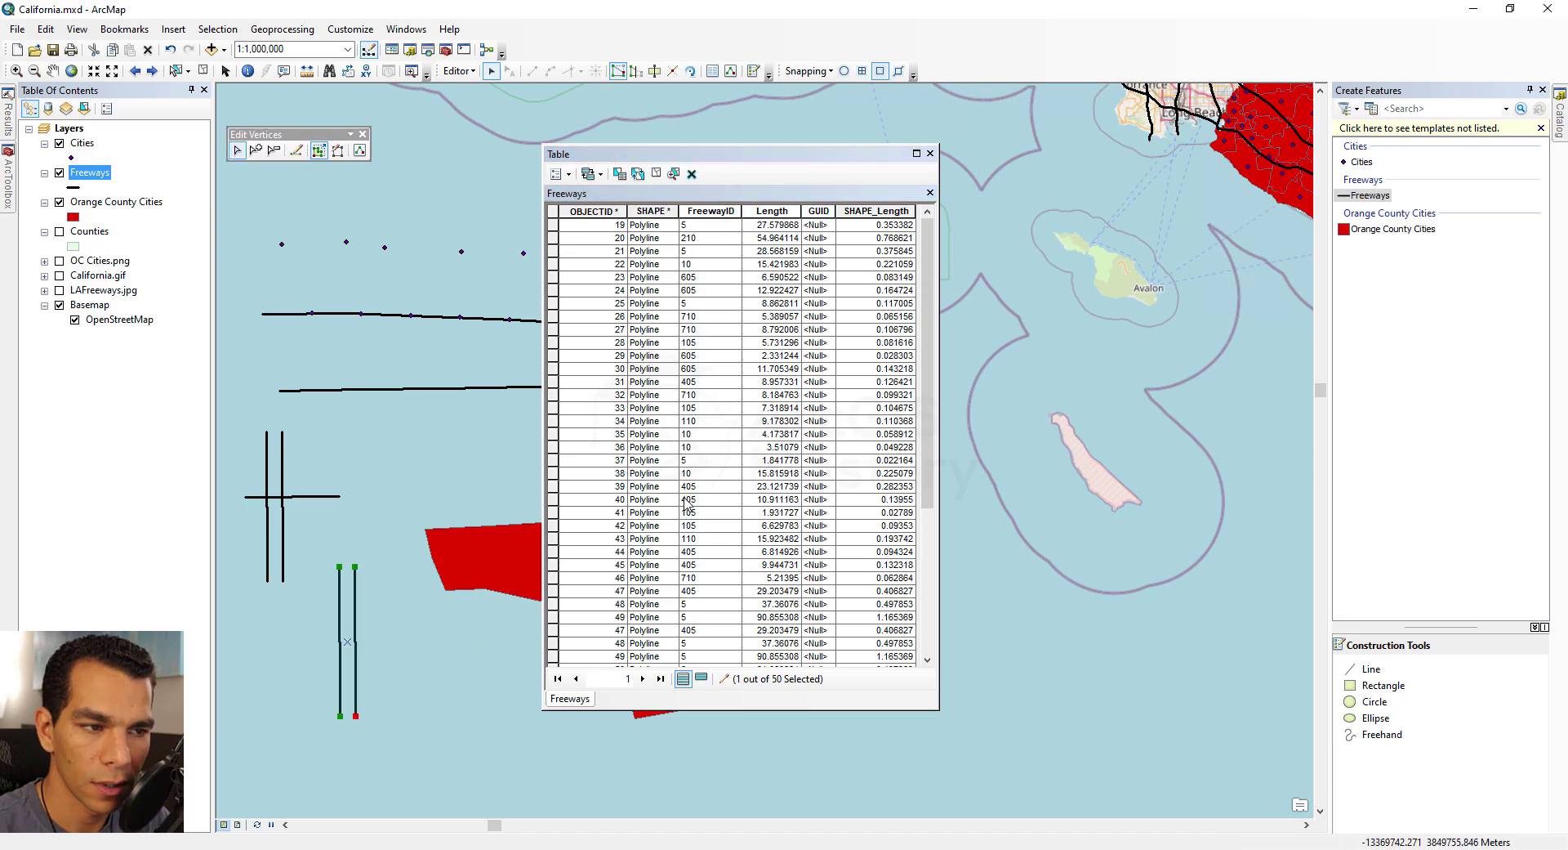
{"action": "scroll", "coordinate": [688, 491], "scroll_direction": "down", "scroll_amount": 10}
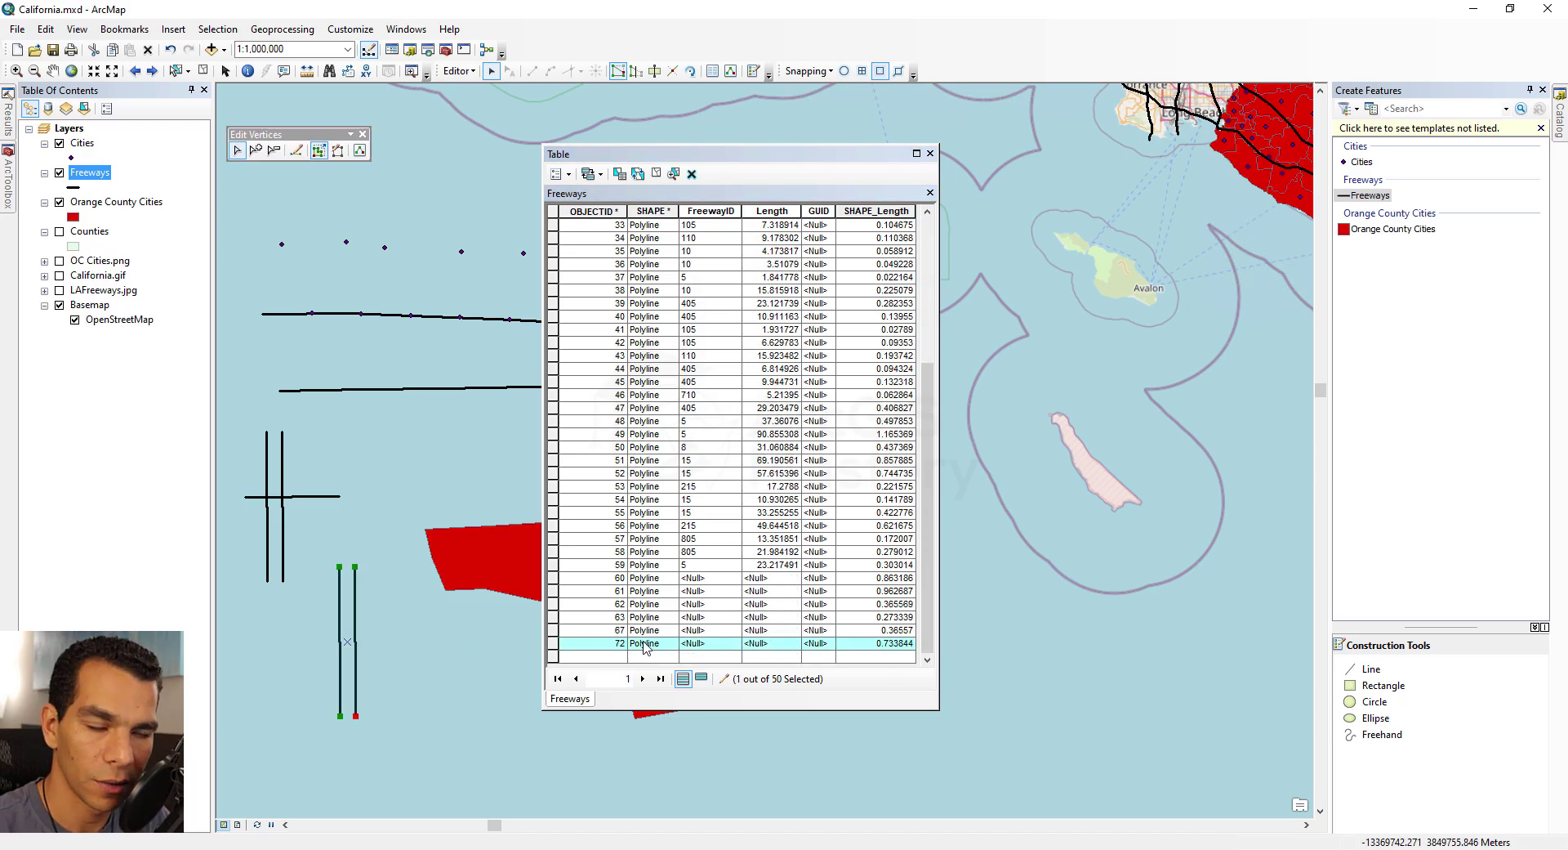
{"action": "left_click", "coordinate": [282, 523]}
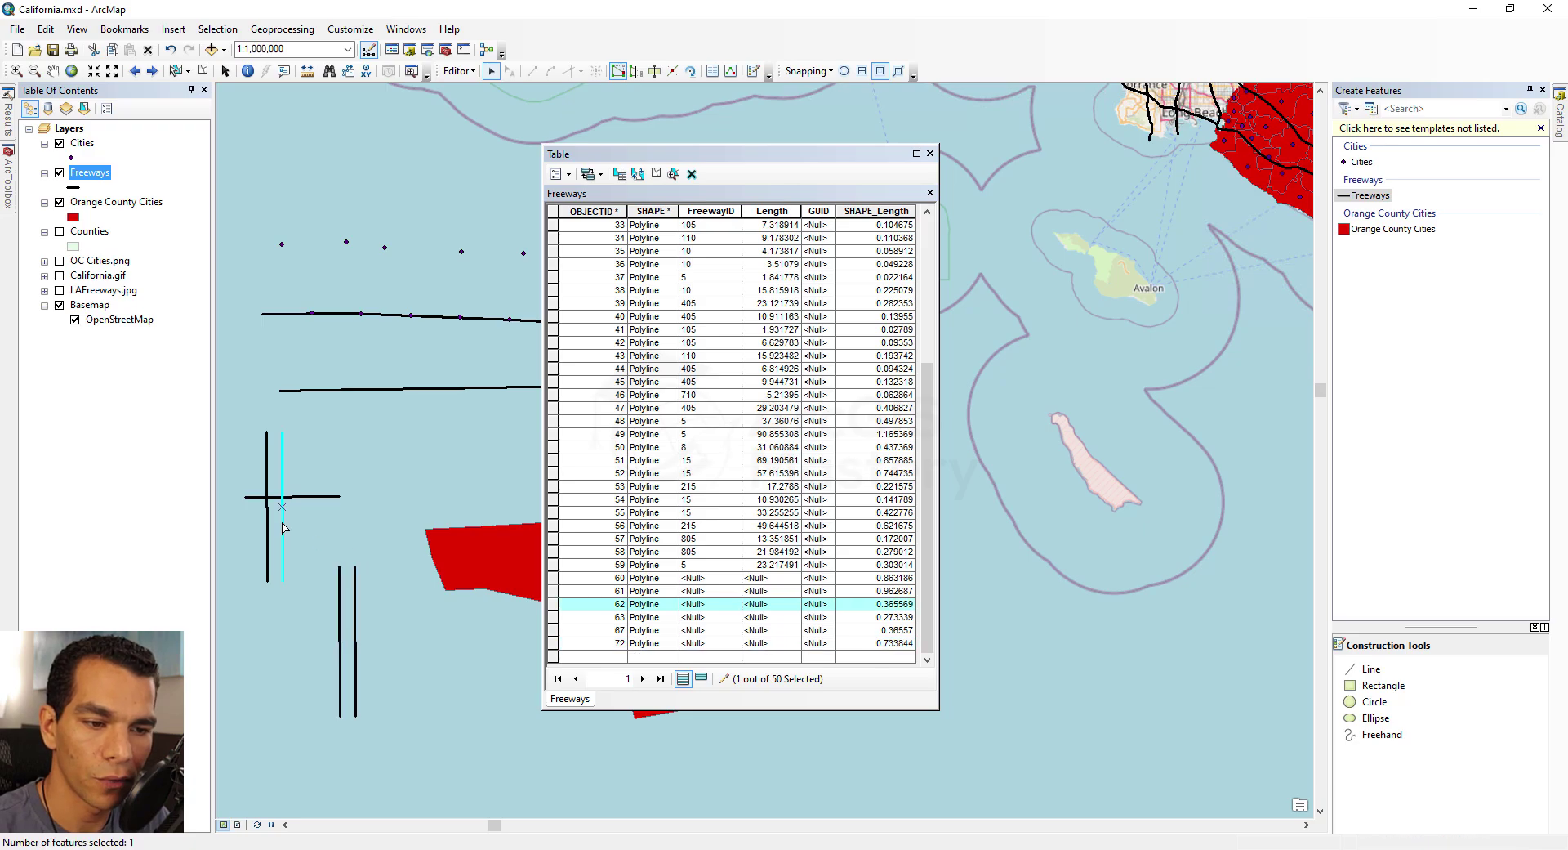
- Select the new freeway lines to check their highlighted records, then close the table
{"action": "left_click", "coordinate": [267, 531]}
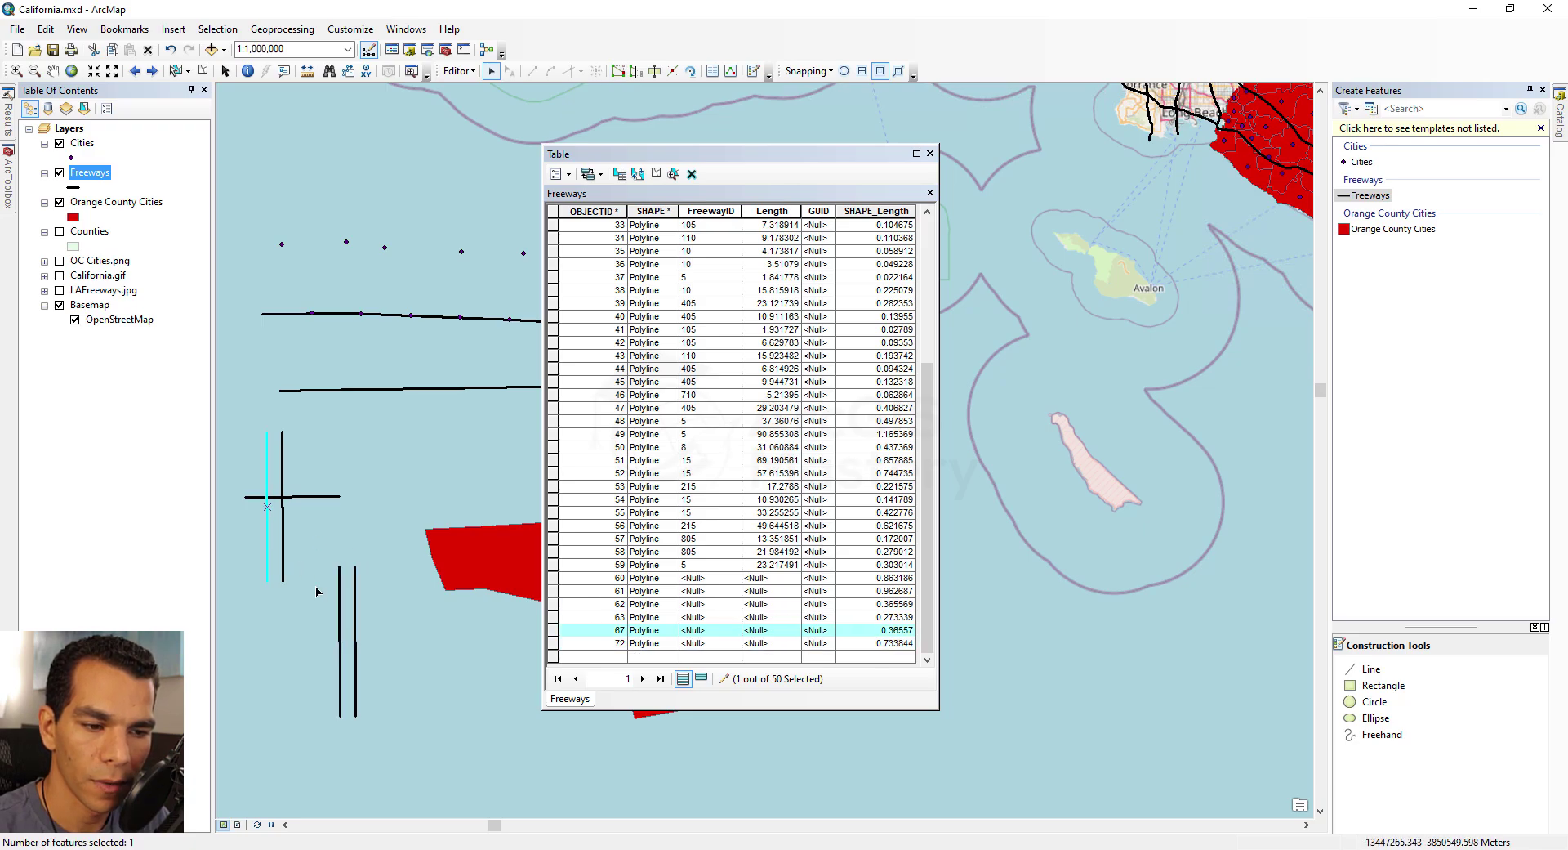
{"action": "left_click", "coordinate": [354, 631]}
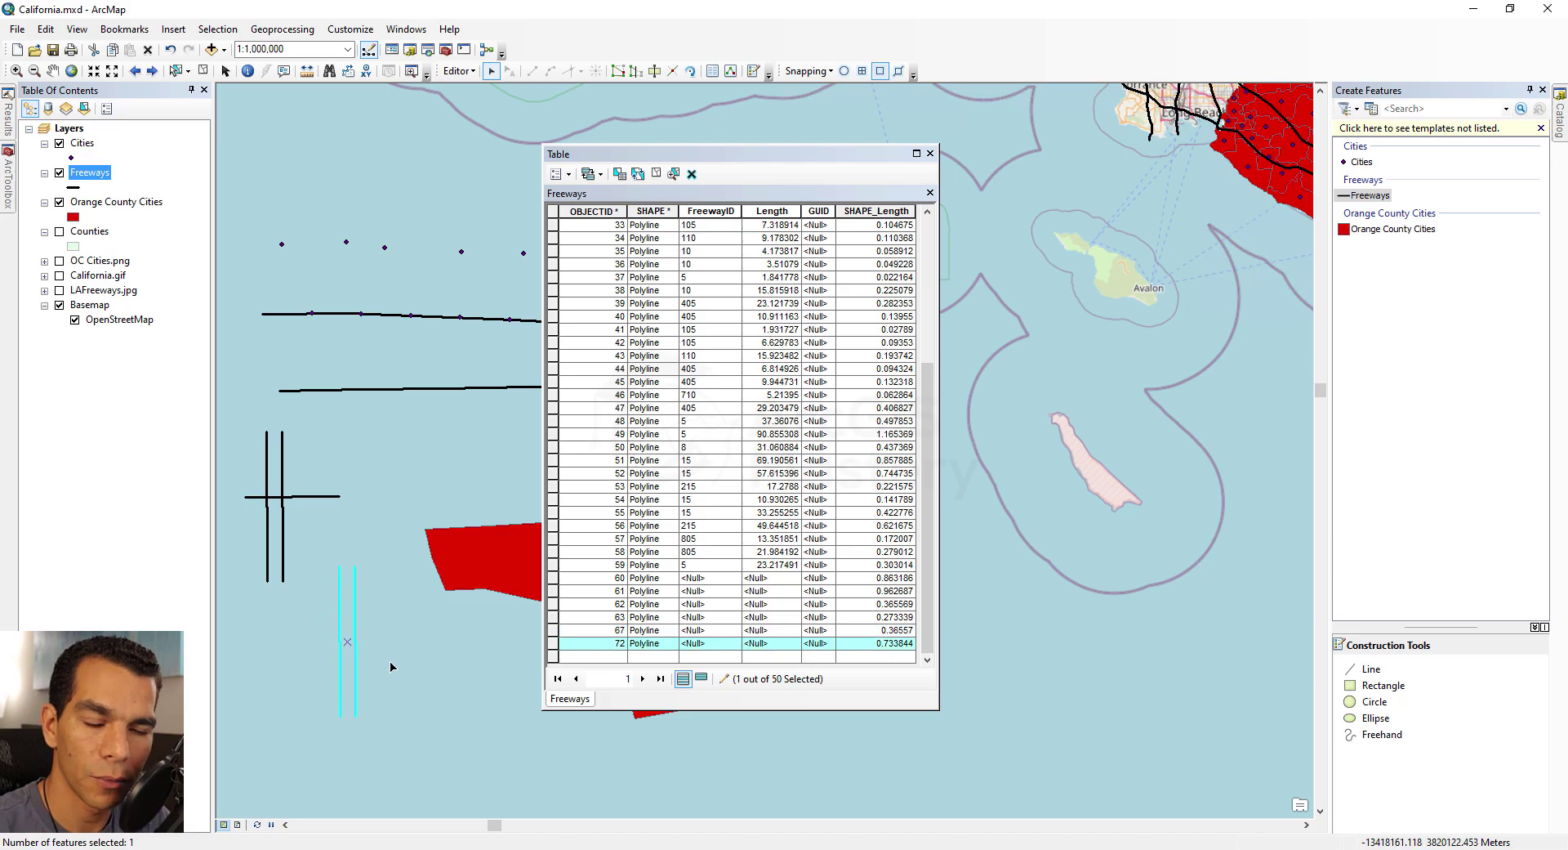
{"action": "left_click", "coordinate": [931, 153]}
{"action": "left_click", "coordinate": [458, 71]}
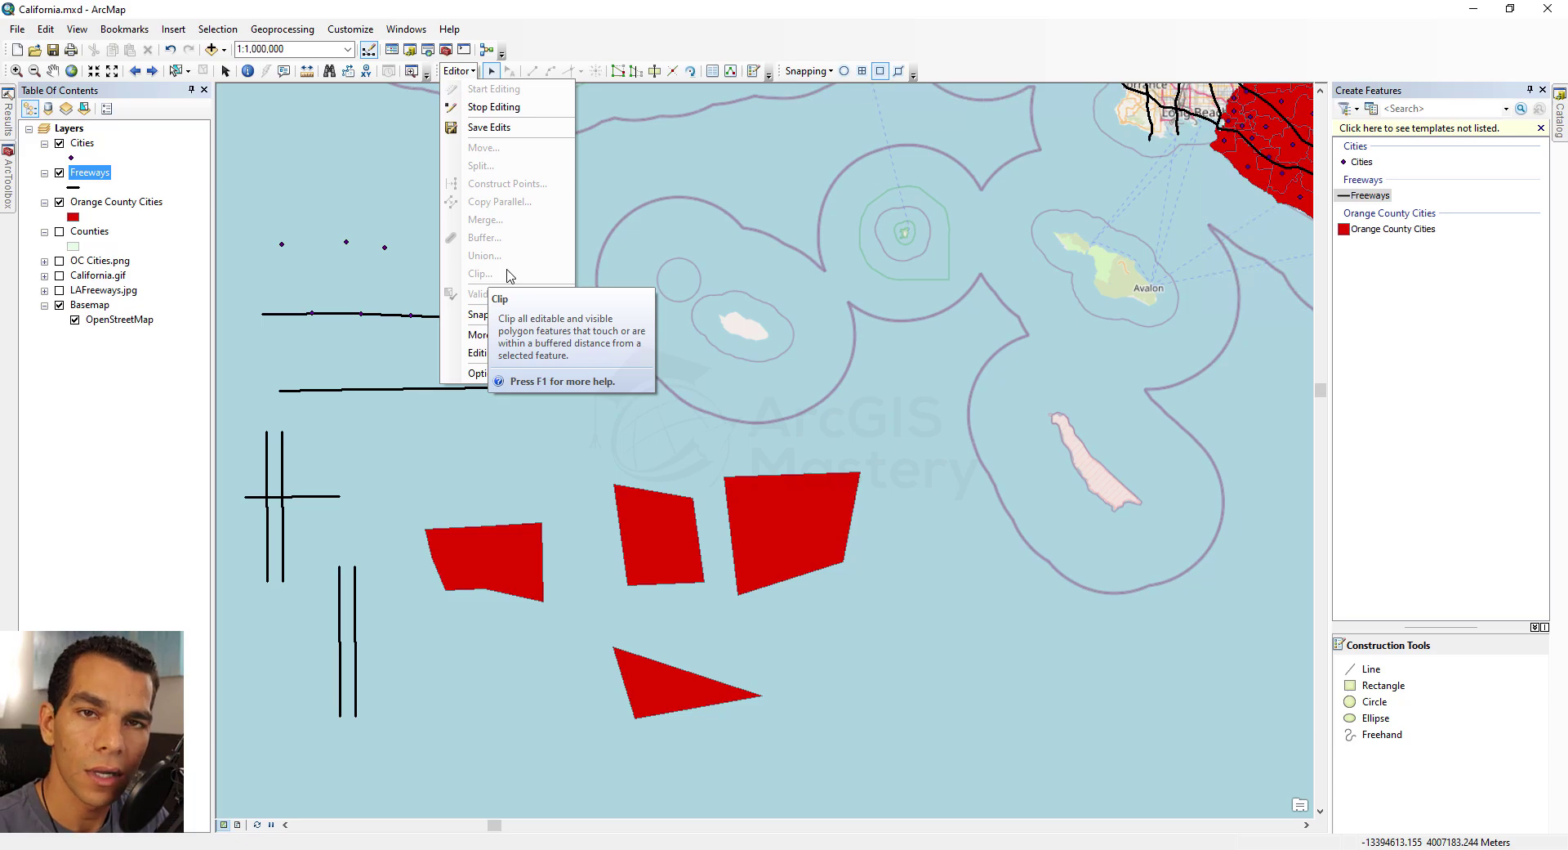
- Drag the left red polygon east so it overlaps the middle red polygon
{"action": "key", "text": "Escape"}
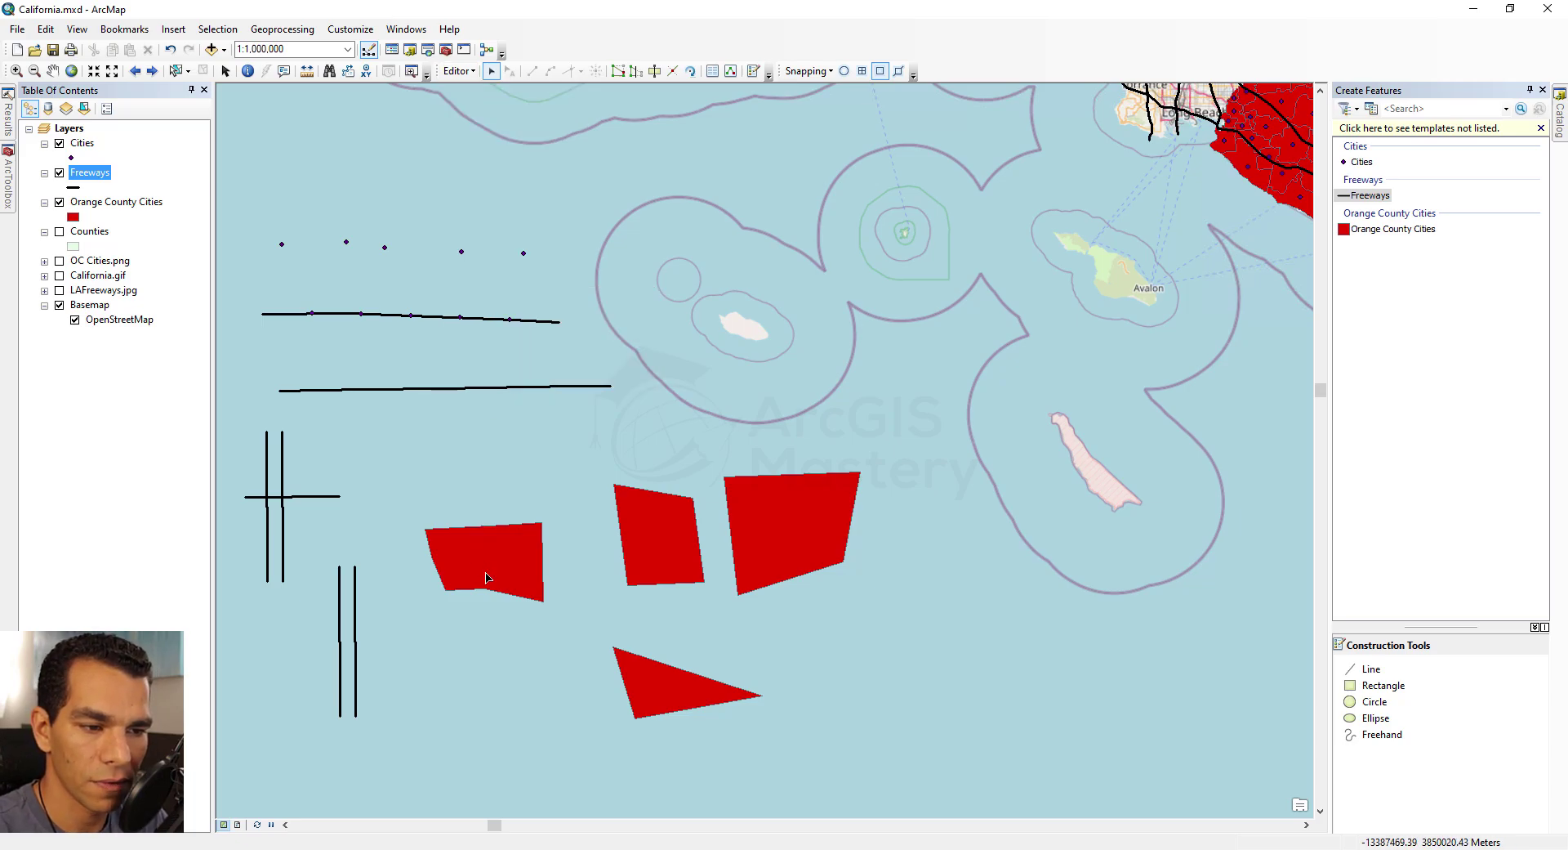
{"action": "left_click", "coordinate": [497, 562]}
{"action": "left_click_drag", "start_coordinate": [497, 562], "coordinate": [615, 573]}
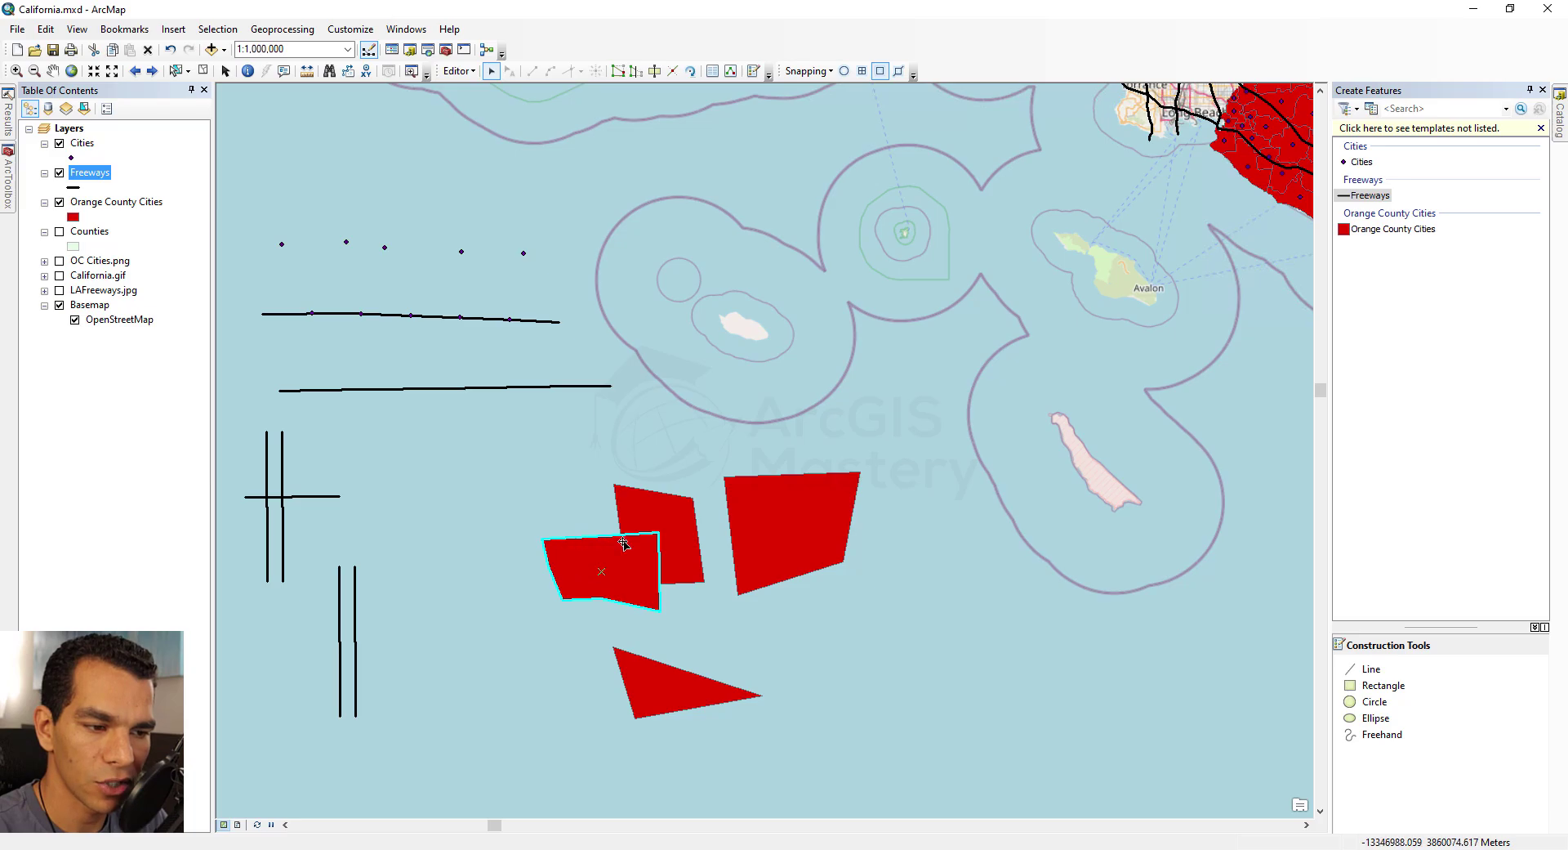
- Clip the middle polygon with Discard the area that intersects selected
{"action": "left_click", "coordinate": [459, 70]}
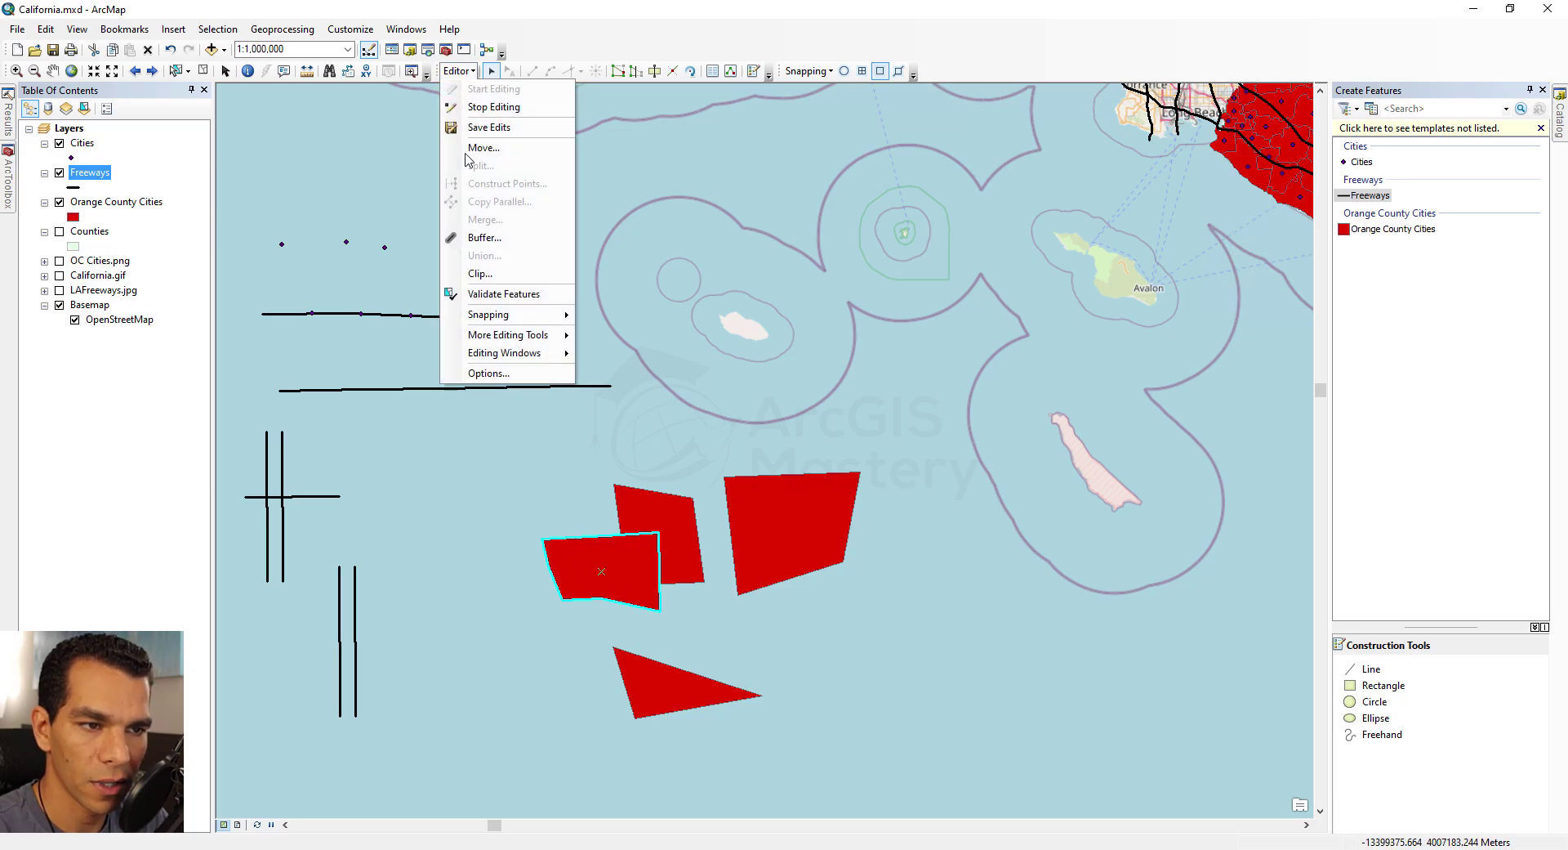
{"action": "left_click", "coordinate": [483, 278]}
{"action": "left_click_drag", "start_coordinate": [768, 361], "coordinate": [539, 318]}
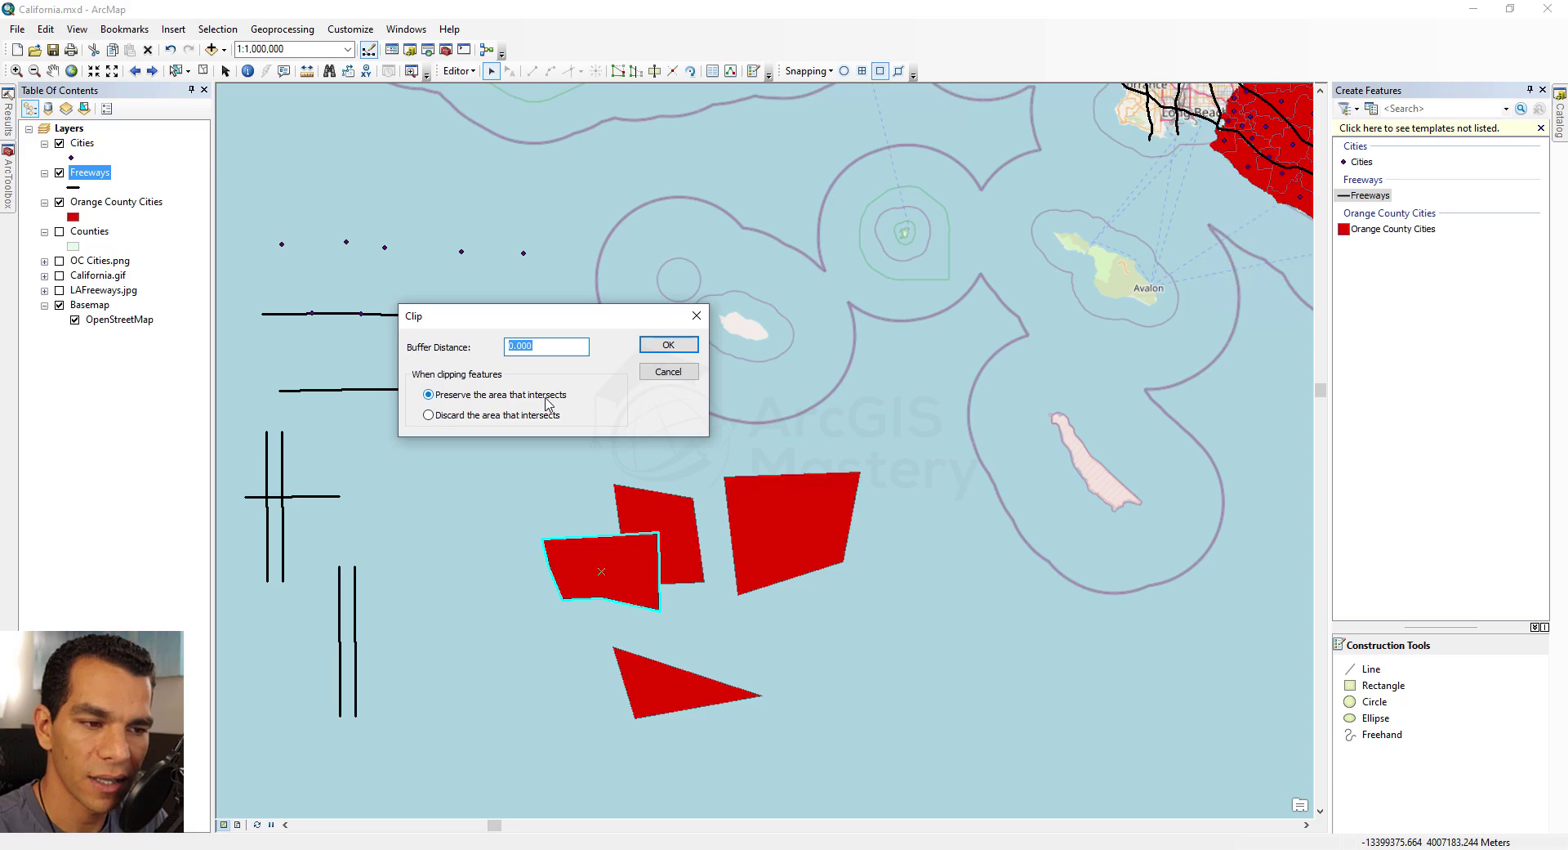
{"action": "left_click", "coordinate": [456, 420]}
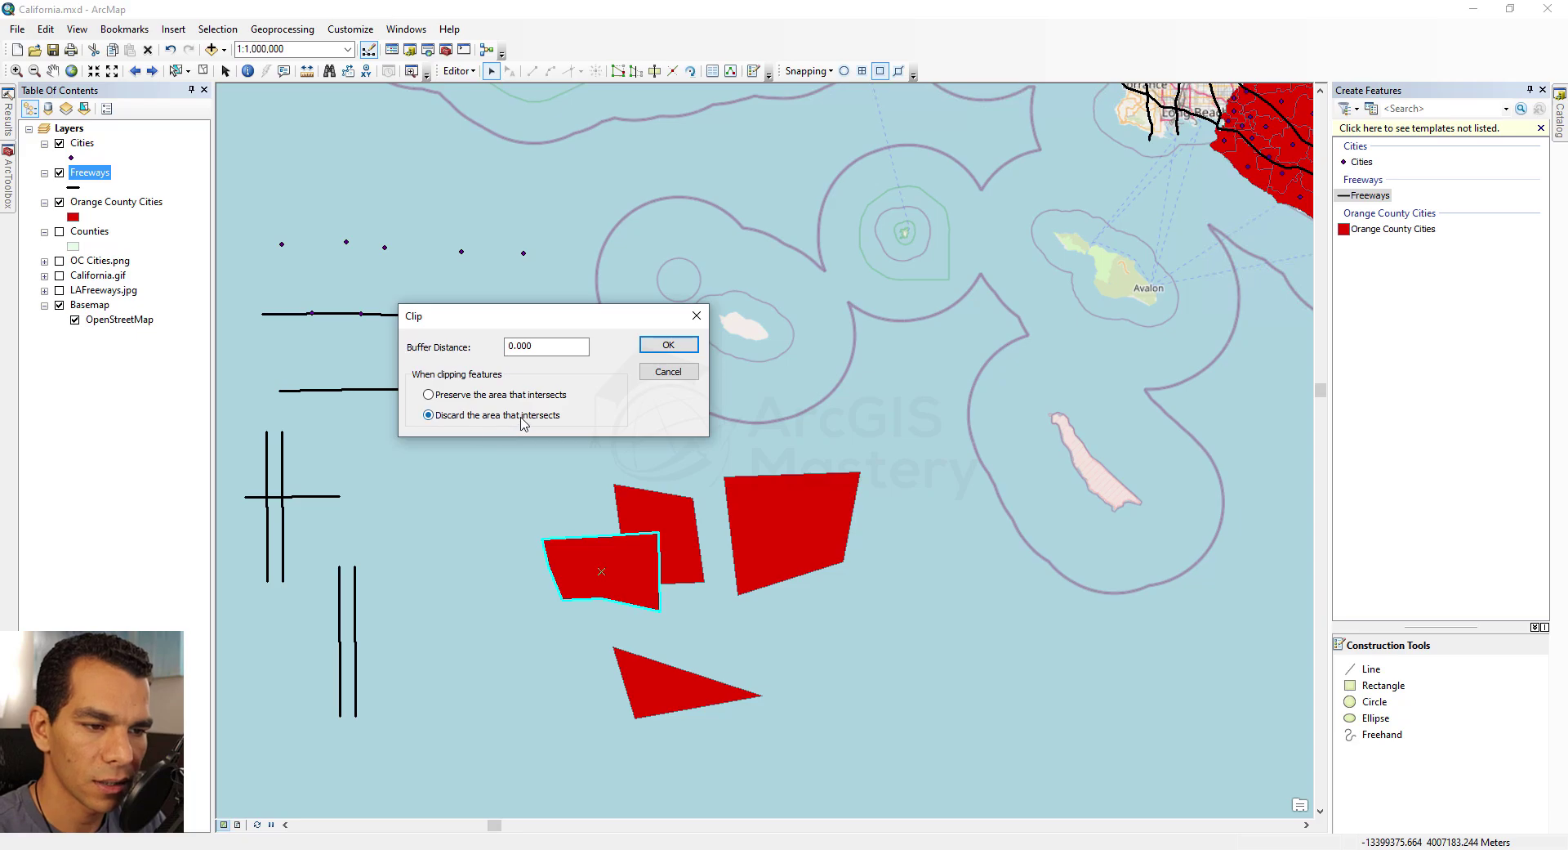
{"action": "left_click", "coordinate": [669, 344]}
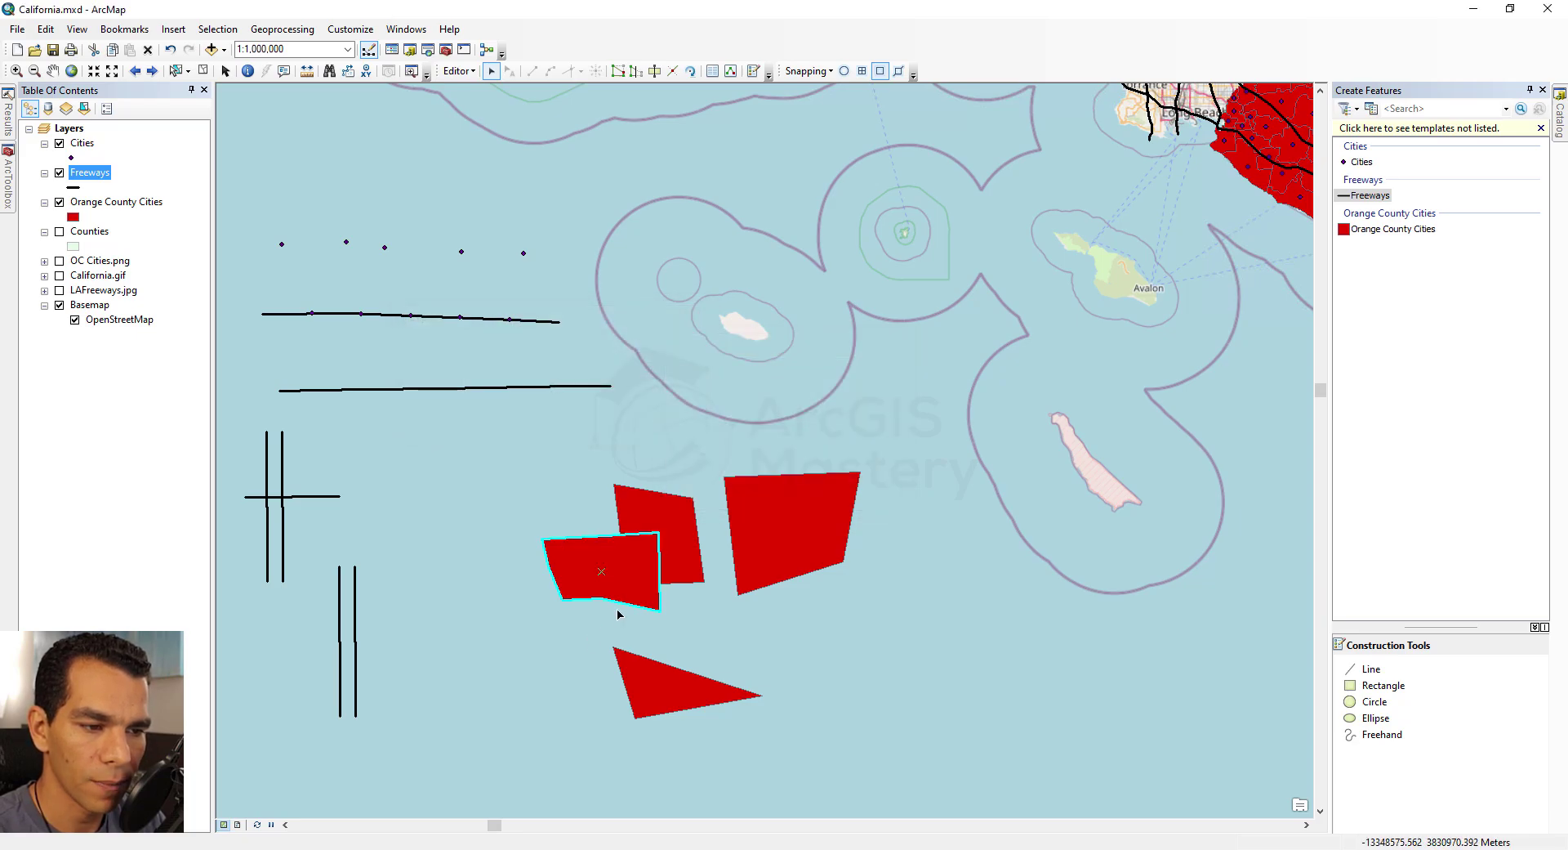
- Move the polygon onto the red triangle, clip with Discard, and reveal the small leftover piece
{"action": "left_click_drag", "start_coordinate": [621, 571], "coordinate": [543, 597]}
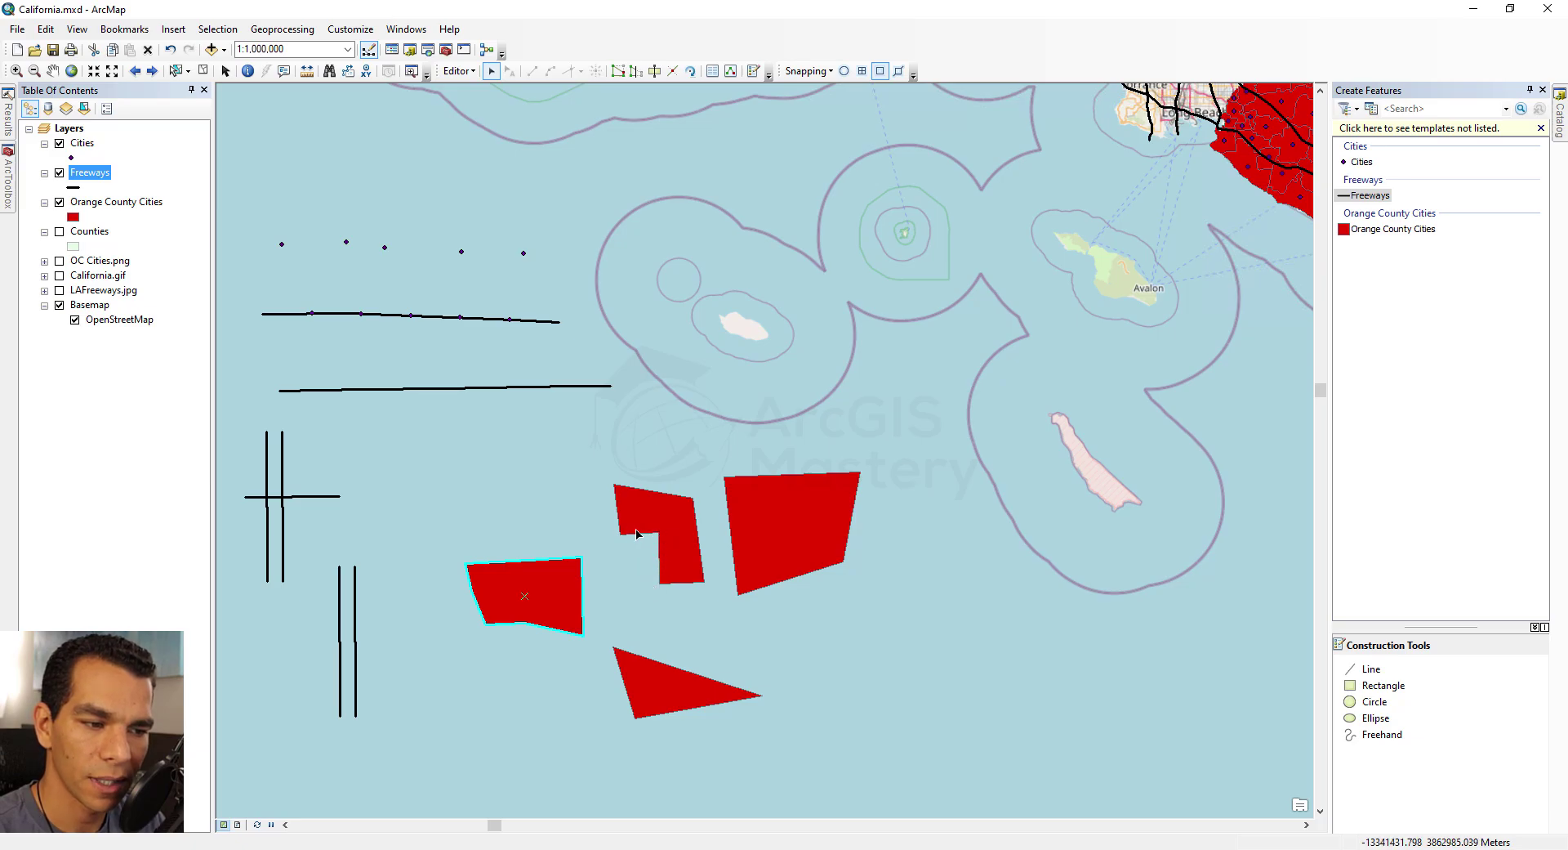
{"action": "left_click_drag", "start_coordinate": [524, 595], "coordinate": [613, 668]}
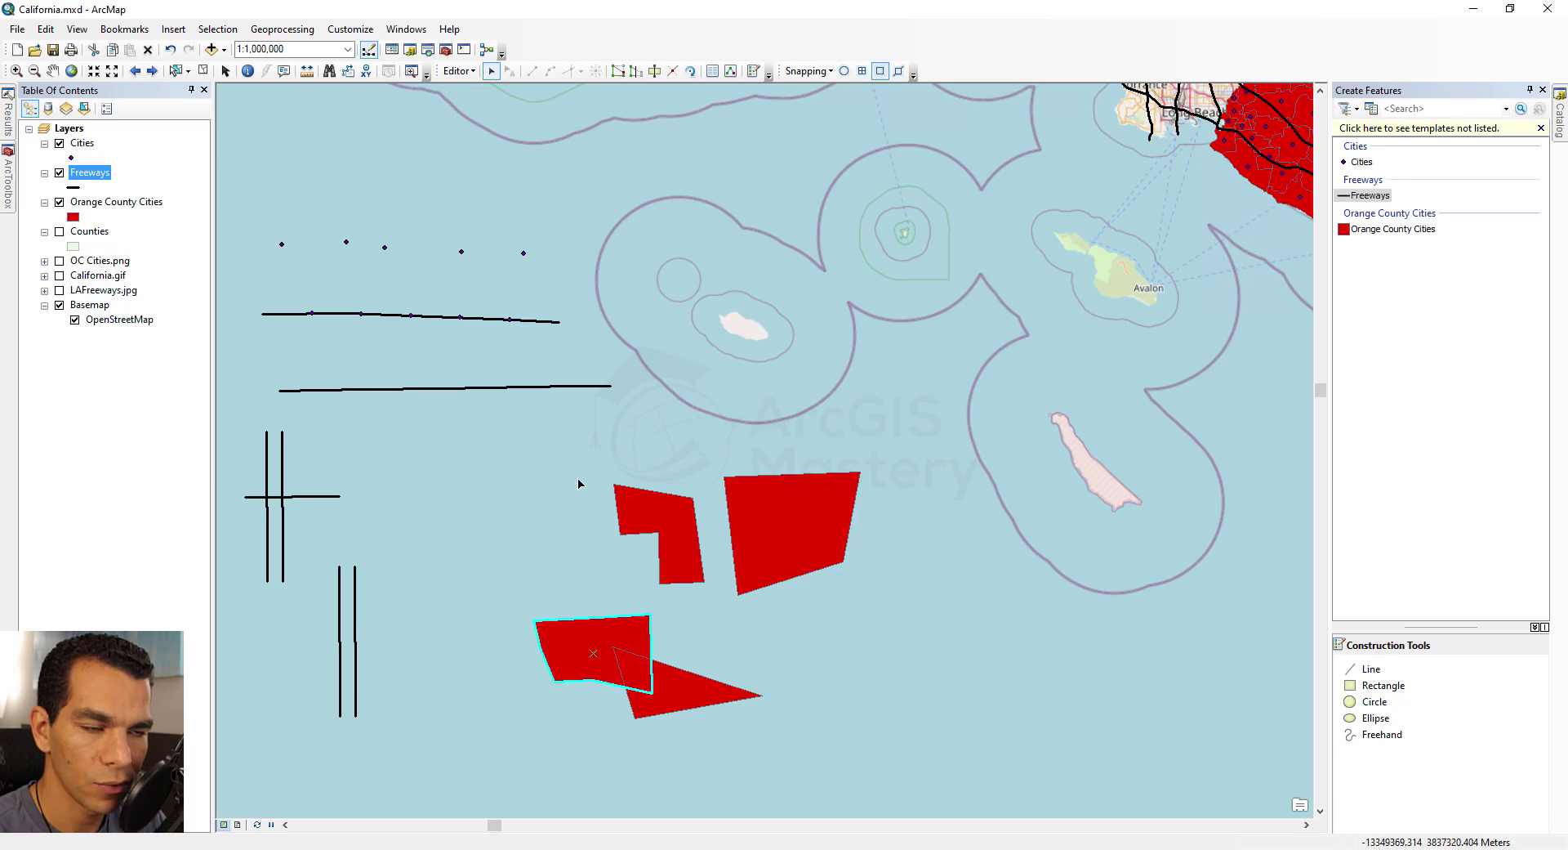
{"action": "left_click", "coordinate": [459, 71]}
{"action": "left_click", "coordinate": [482, 272]}
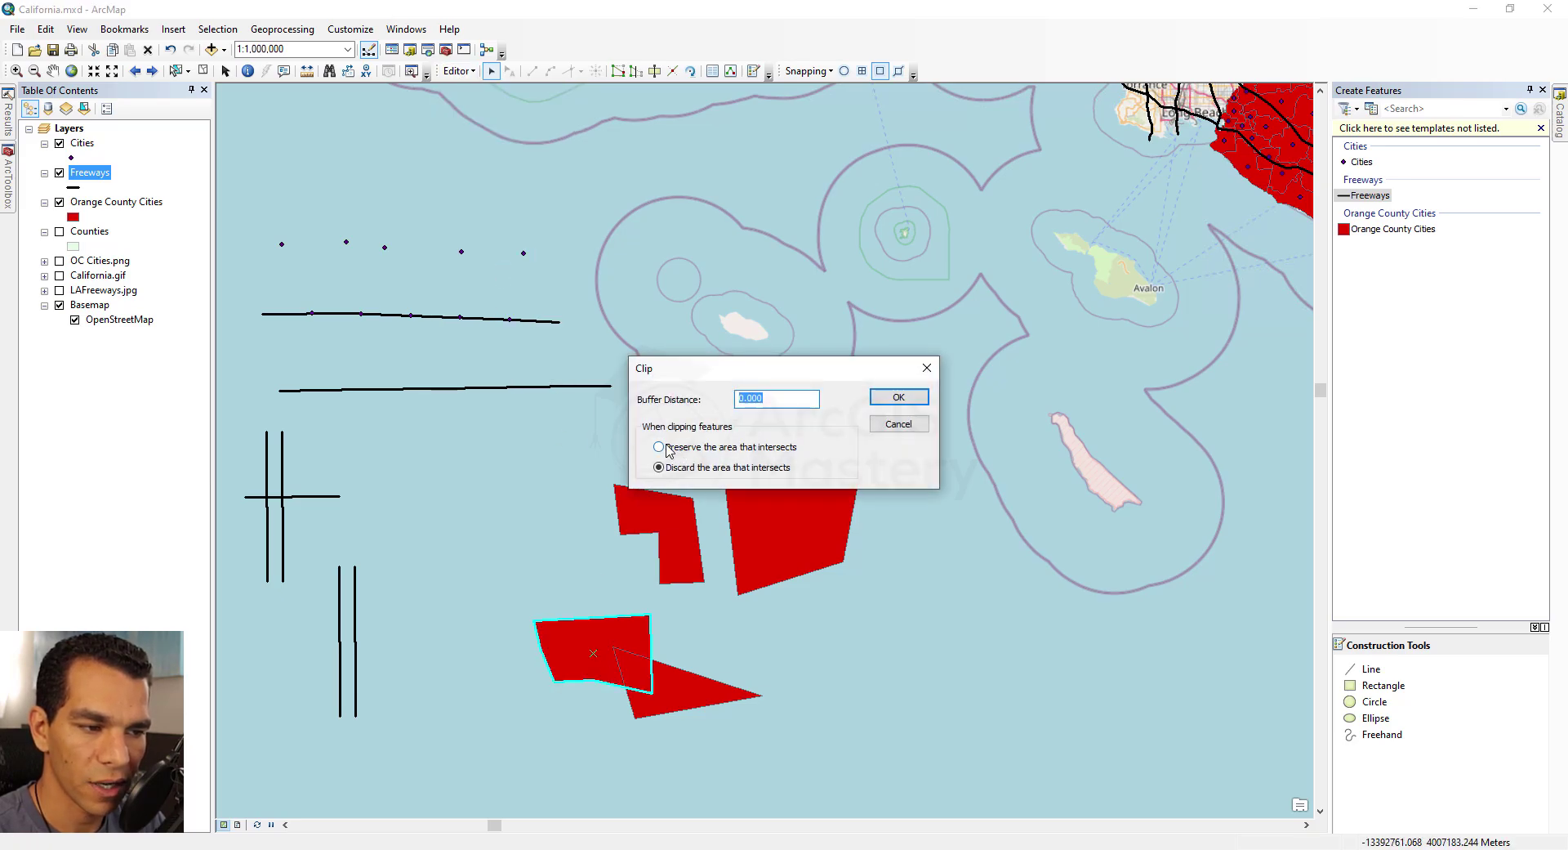
{"action": "left_click", "coordinate": [891, 403]}
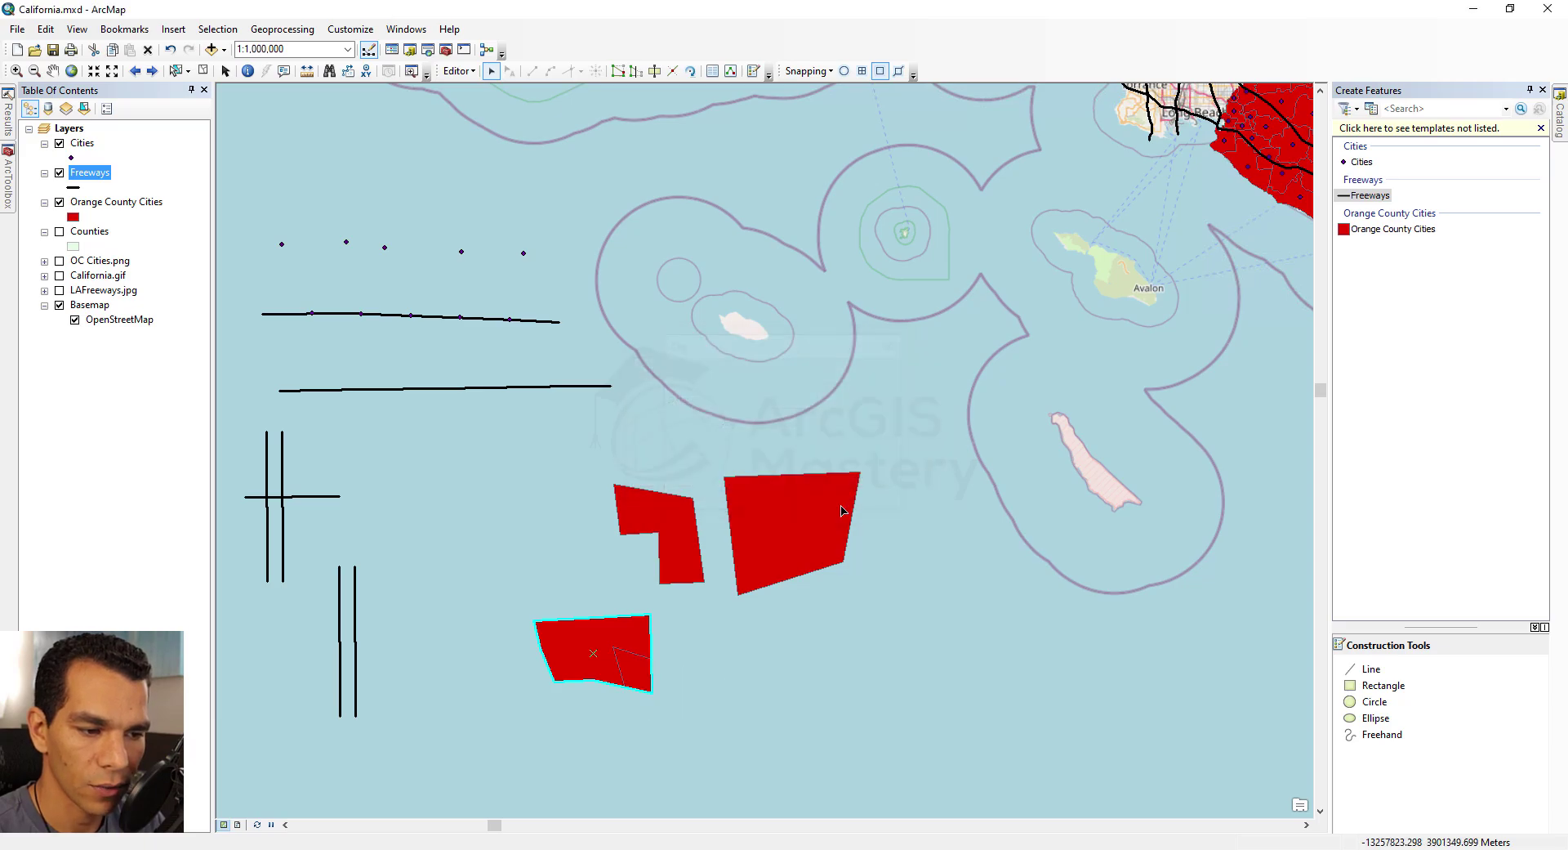
{"action": "left_click_drag", "start_coordinate": [574, 639], "coordinate": [478, 560]}
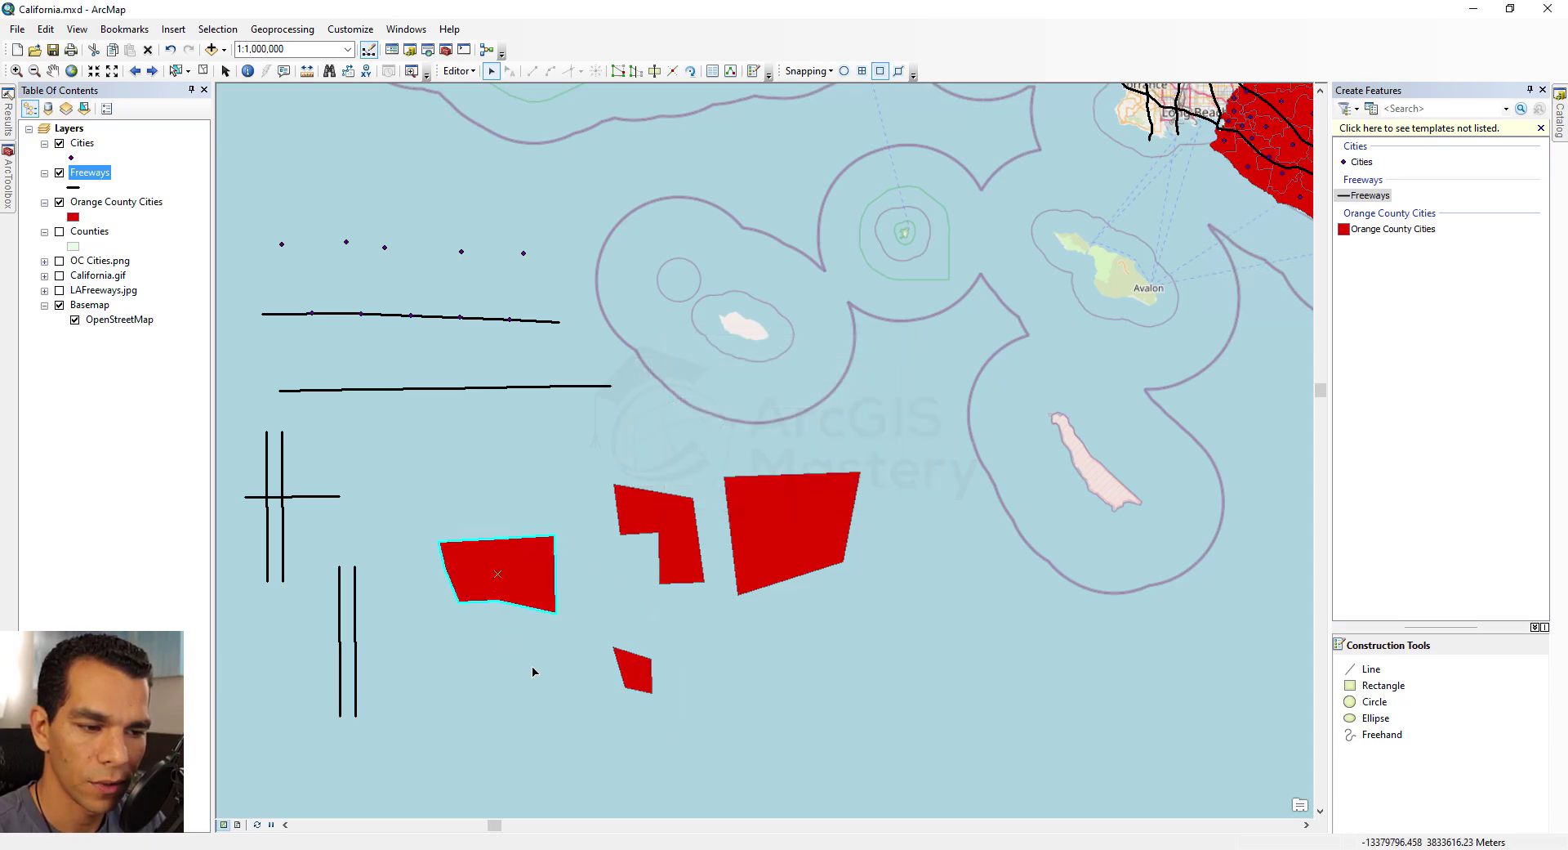
{"action": "left_click", "coordinate": [641, 669]}
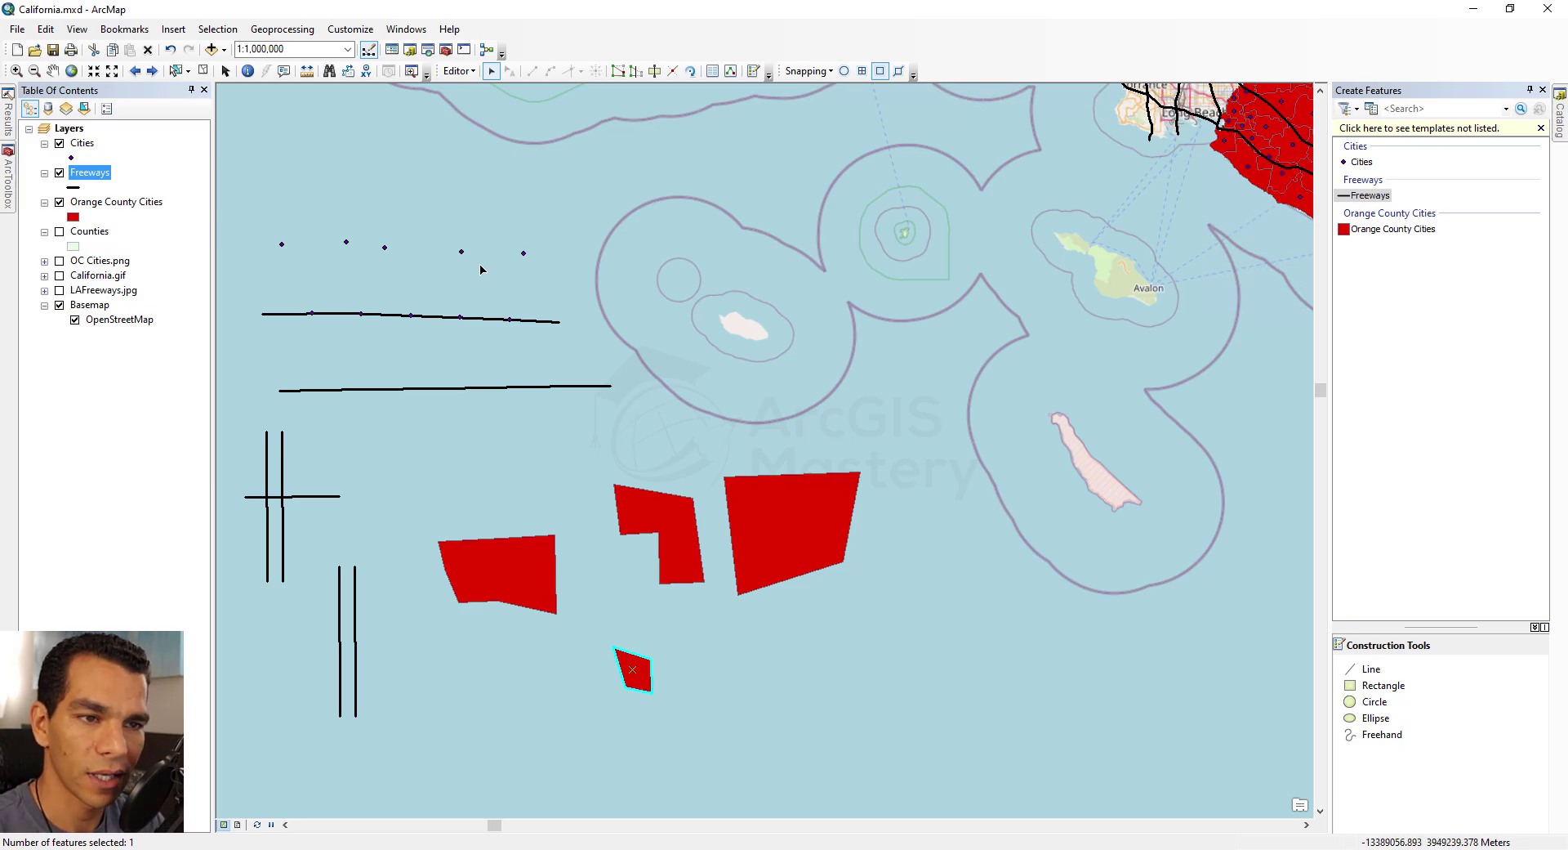
- Undo the polygon moves and the triangle clip to restore the full red triangle
{"action": "left_click", "coordinate": [46, 29]}
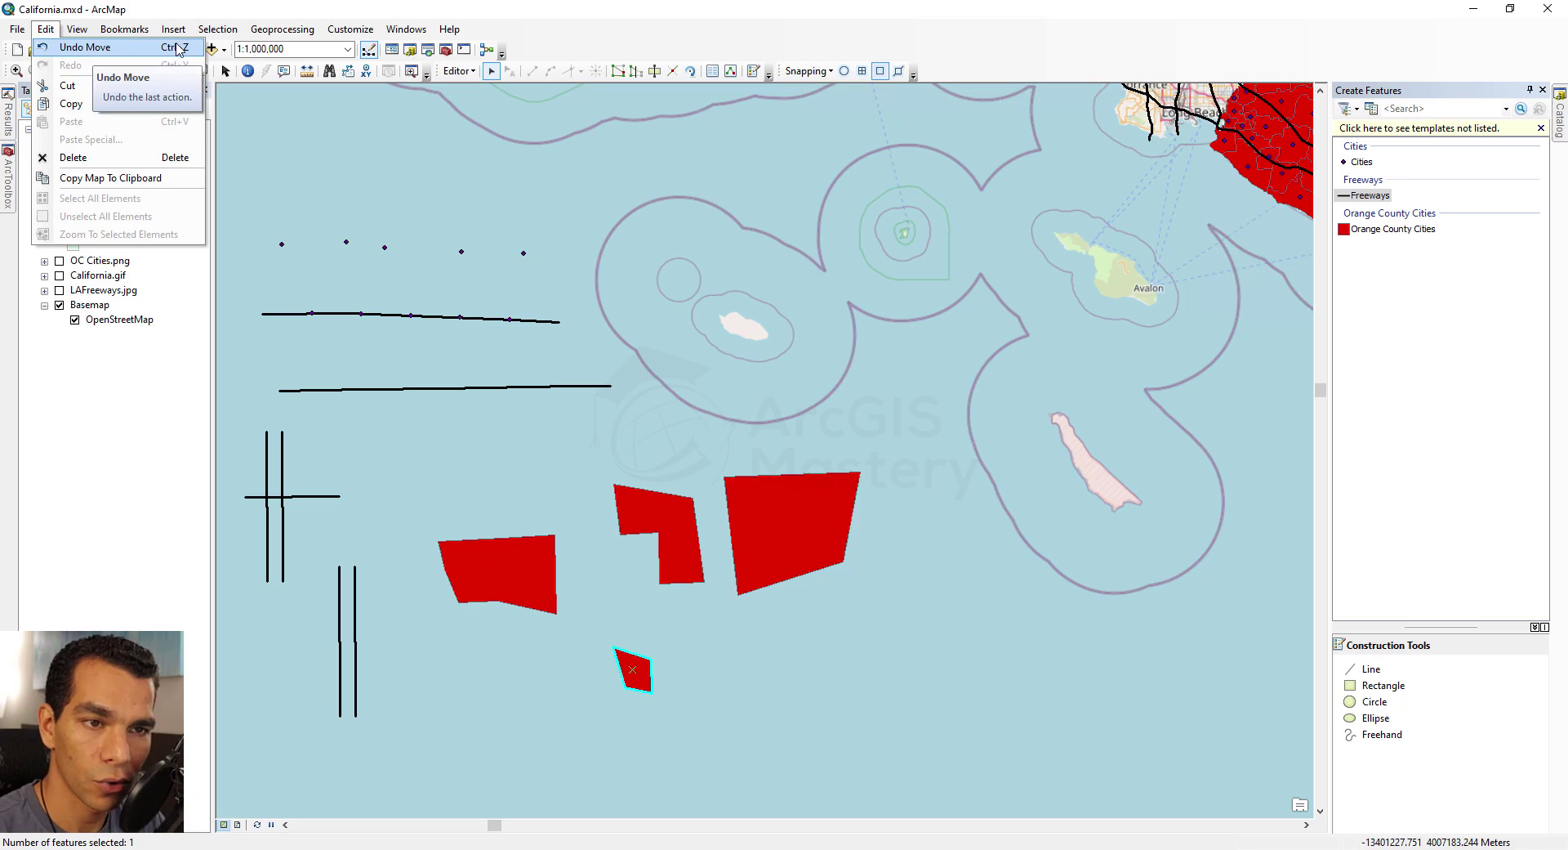
{"action": "left_click", "coordinate": [109, 50]}
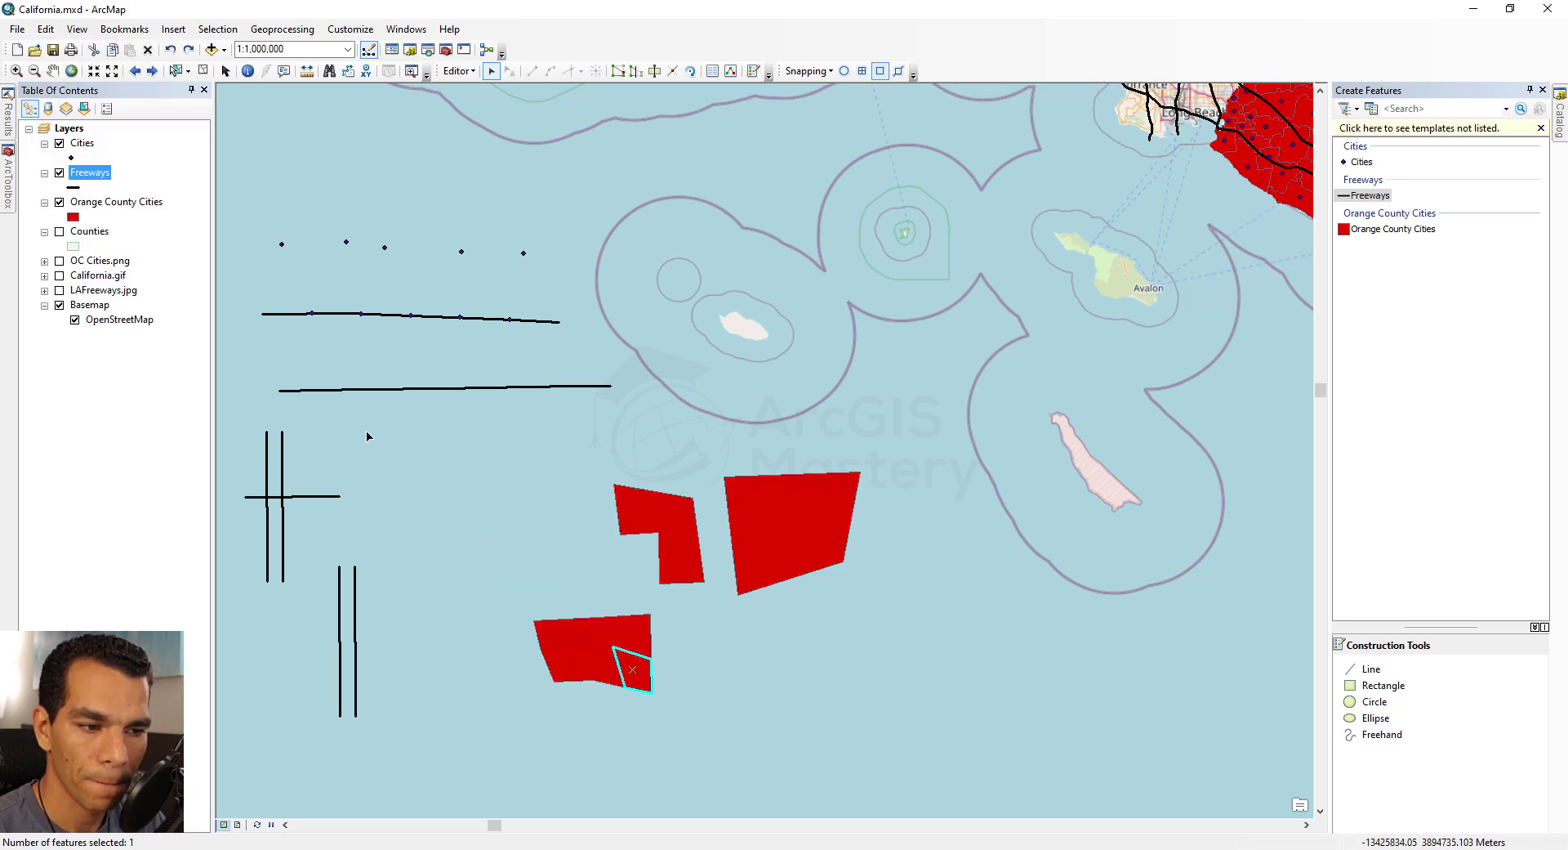
{"action": "left_click", "coordinate": [78, 34]}
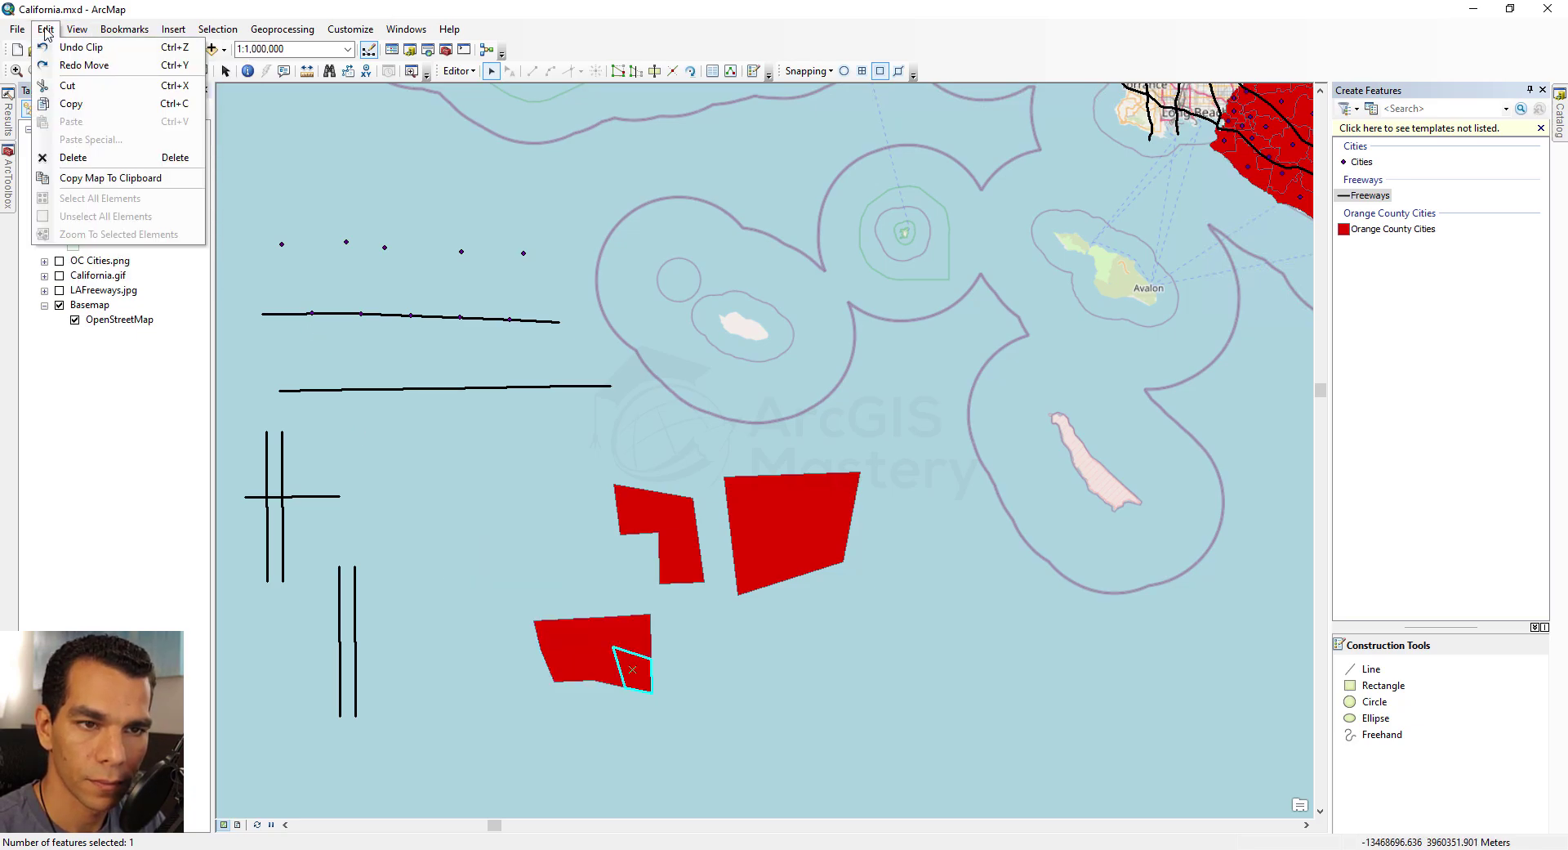
{"action": "left_click", "coordinate": [90, 50]}
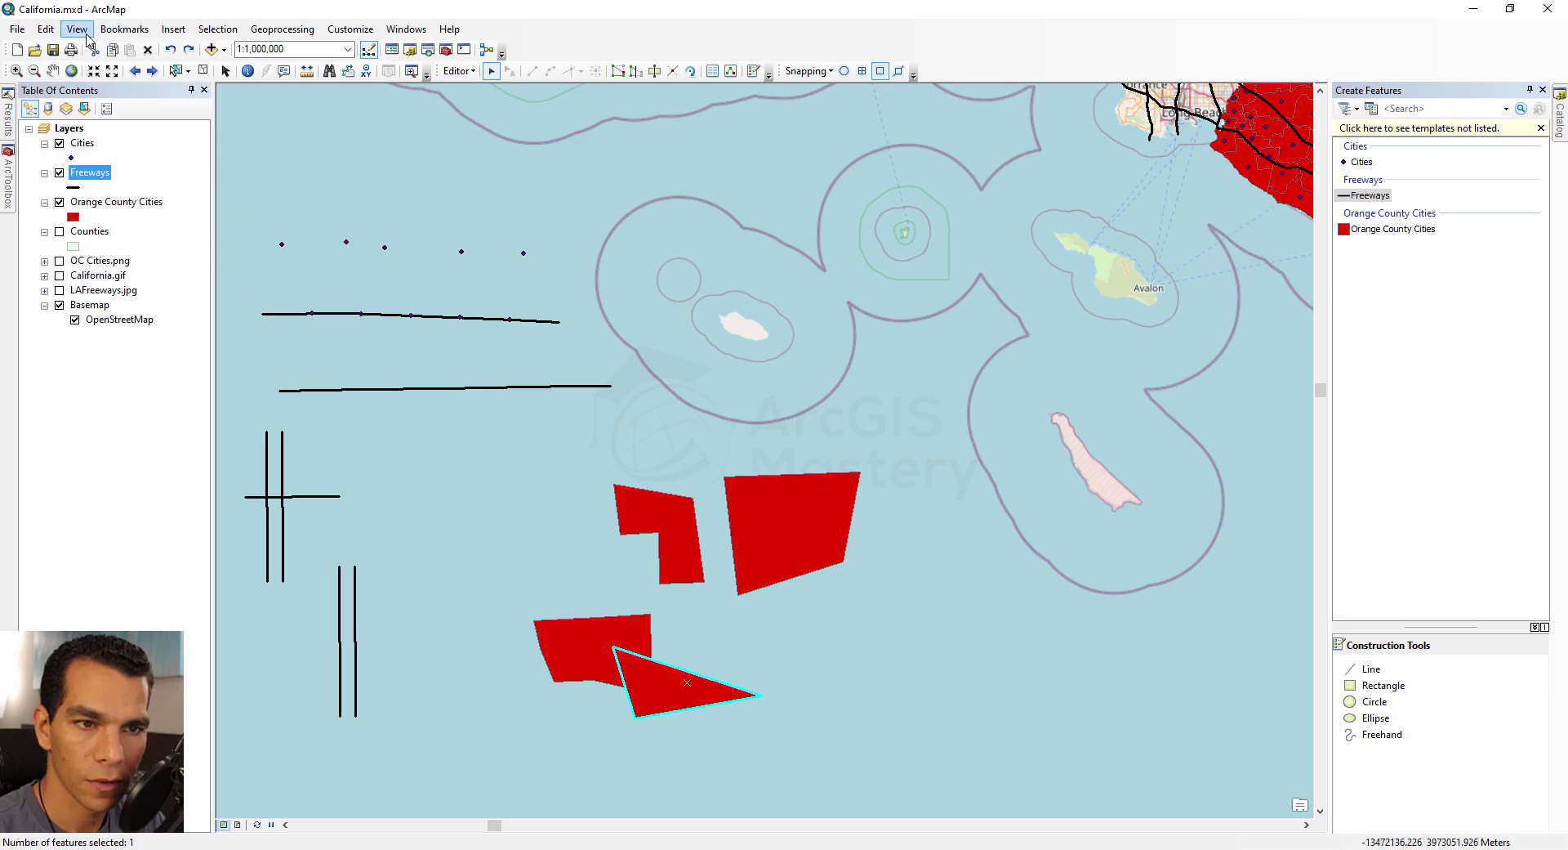
{"action": "left_click", "coordinate": [78, 30]}
{"action": "mouse_move", "coordinate": [46, 29]}
{"action": "left_click", "coordinate": [86, 48]}
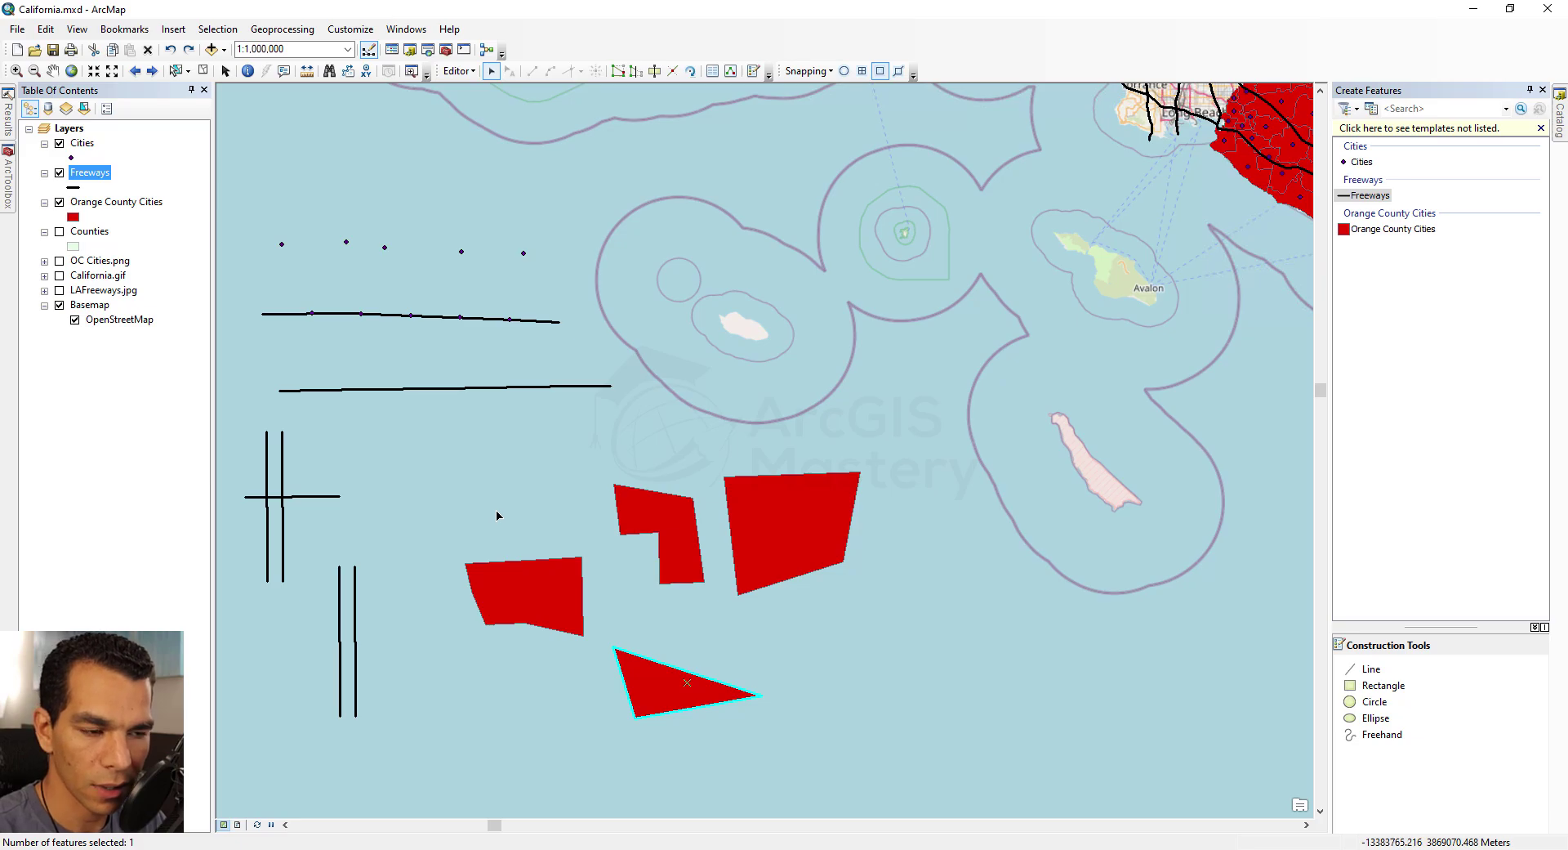
- Redo the polygon move so it overlaps the triangle again, and reselect the polygon
{"action": "left_click", "coordinate": [77, 31]}
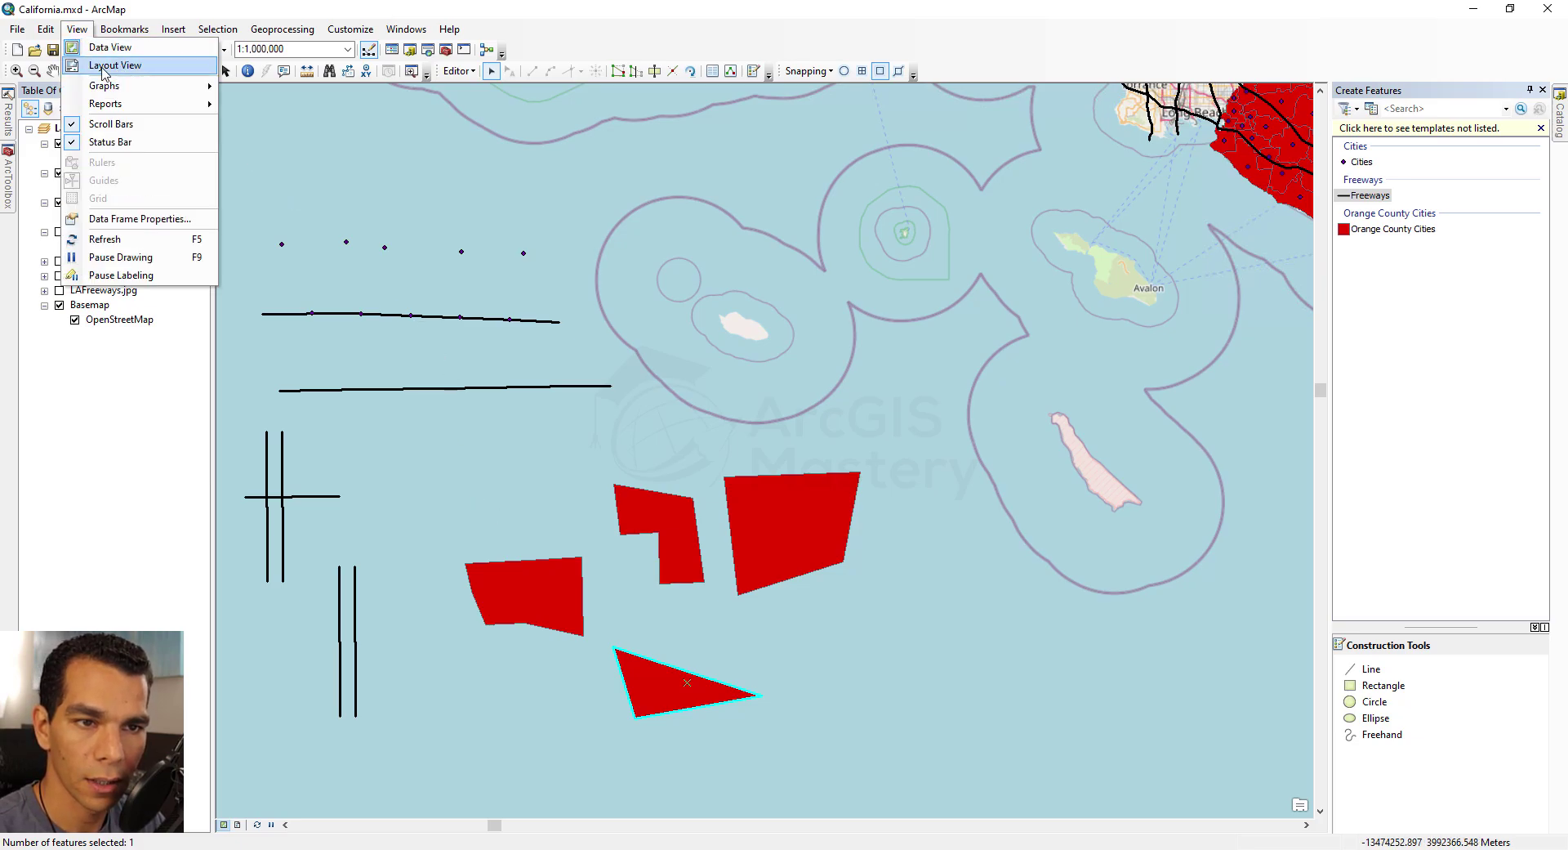
{"action": "mouse_move", "coordinate": [45, 30]}
{"action": "left_click", "coordinate": [84, 65]}
{"action": "left_click", "coordinate": [491, 602]}
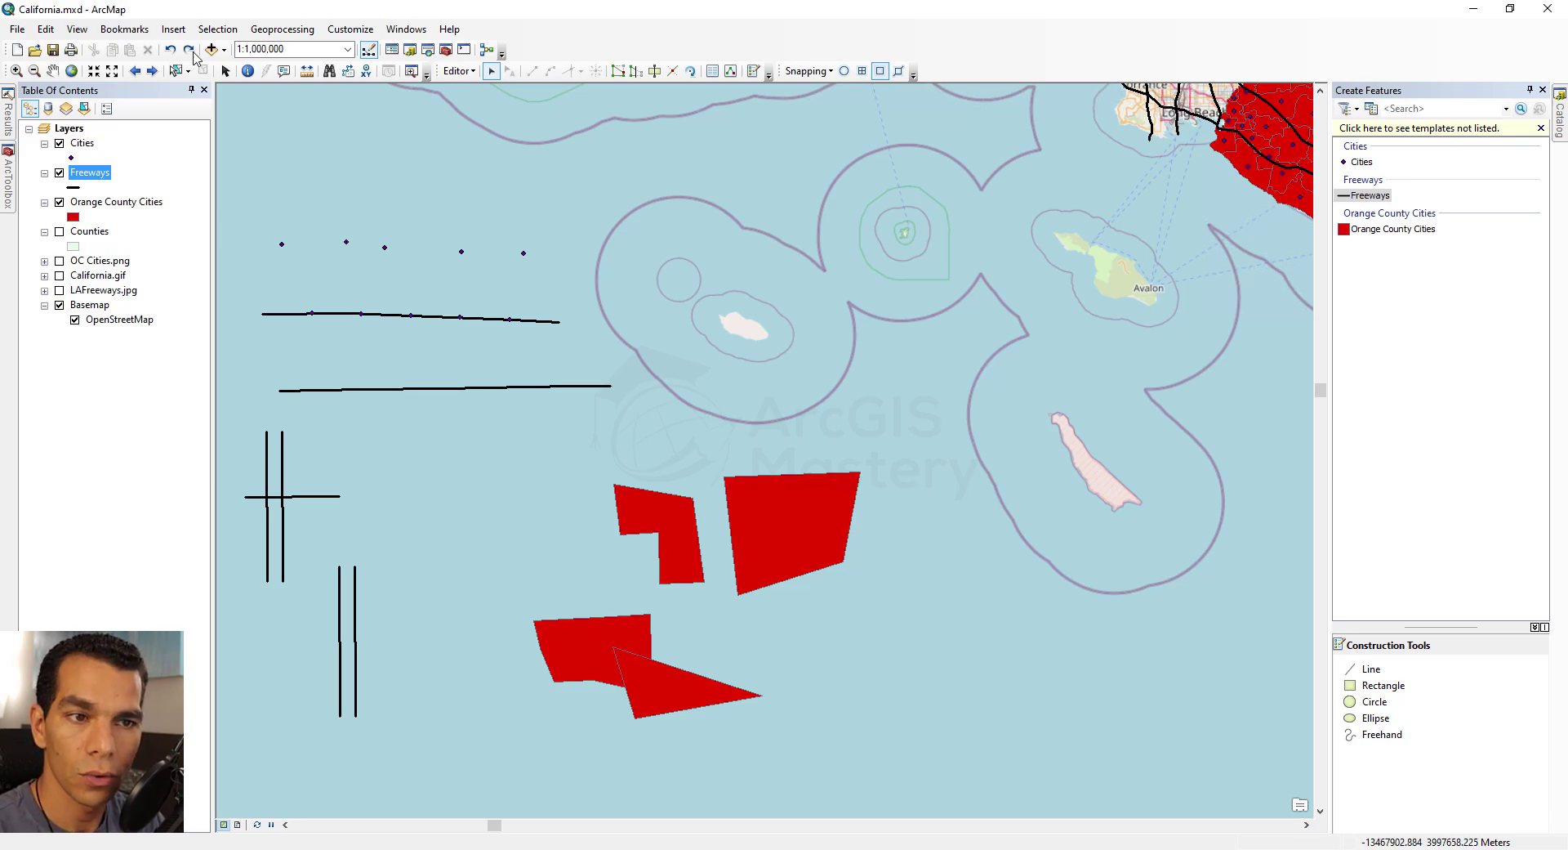
{"action": "left_click", "coordinate": [46, 31]}
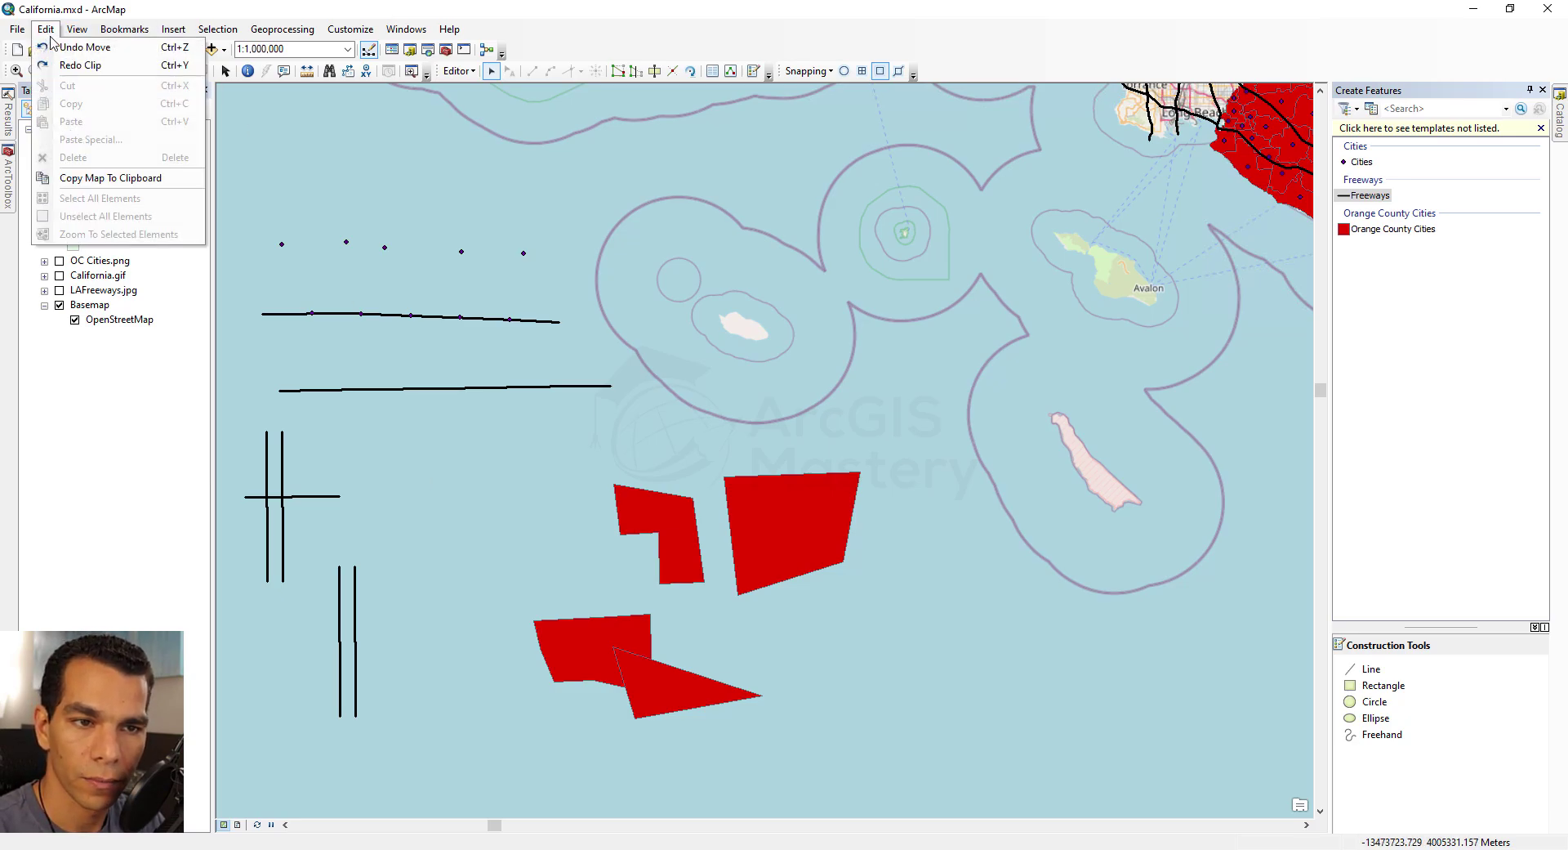
{"action": "left_click", "coordinate": [573, 654]}
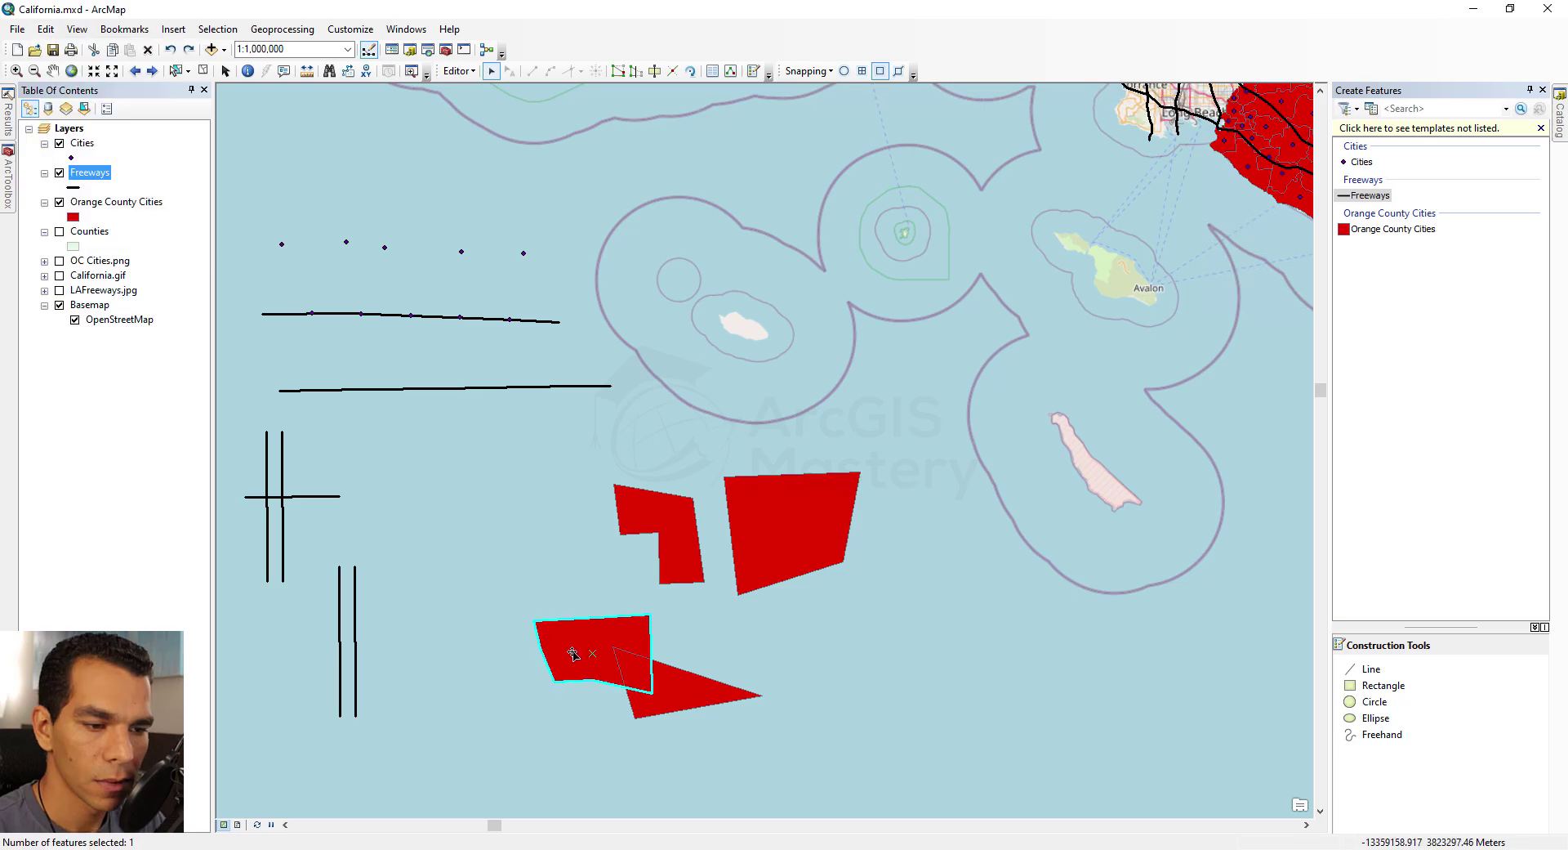
- Clip the triangle with a 5000 buffer distance, discarding the intersecting area
{"action": "left_click", "coordinate": [460, 72]}
{"action": "left_click", "coordinate": [478, 274]}
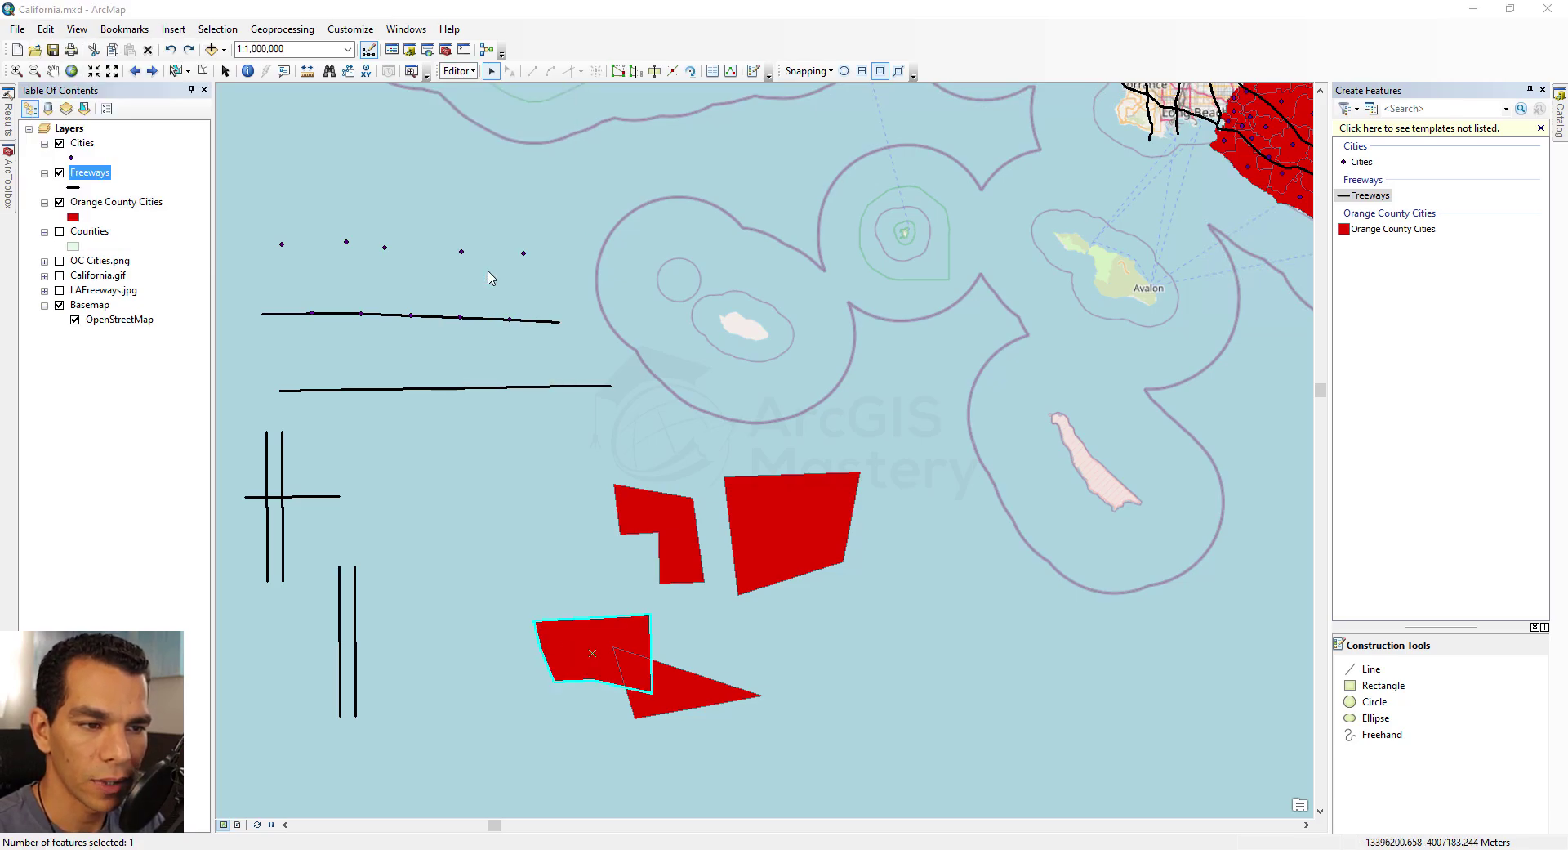
{"action": "type", "text": "5000"}
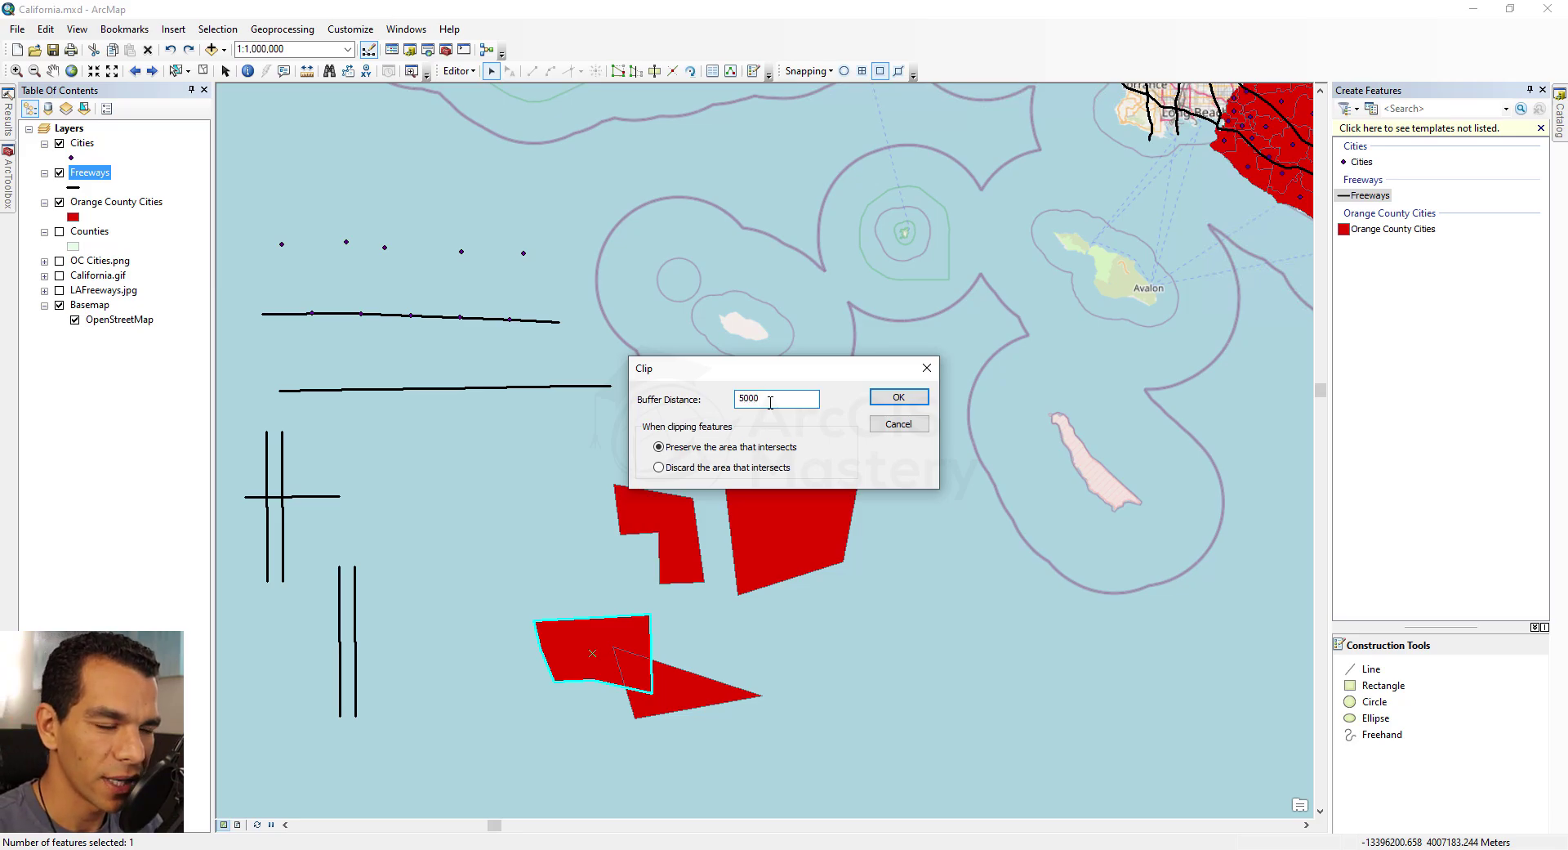
{"action": "left_click", "coordinate": [660, 467]}
{"action": "left_click", "coordinate": [897, 398]}
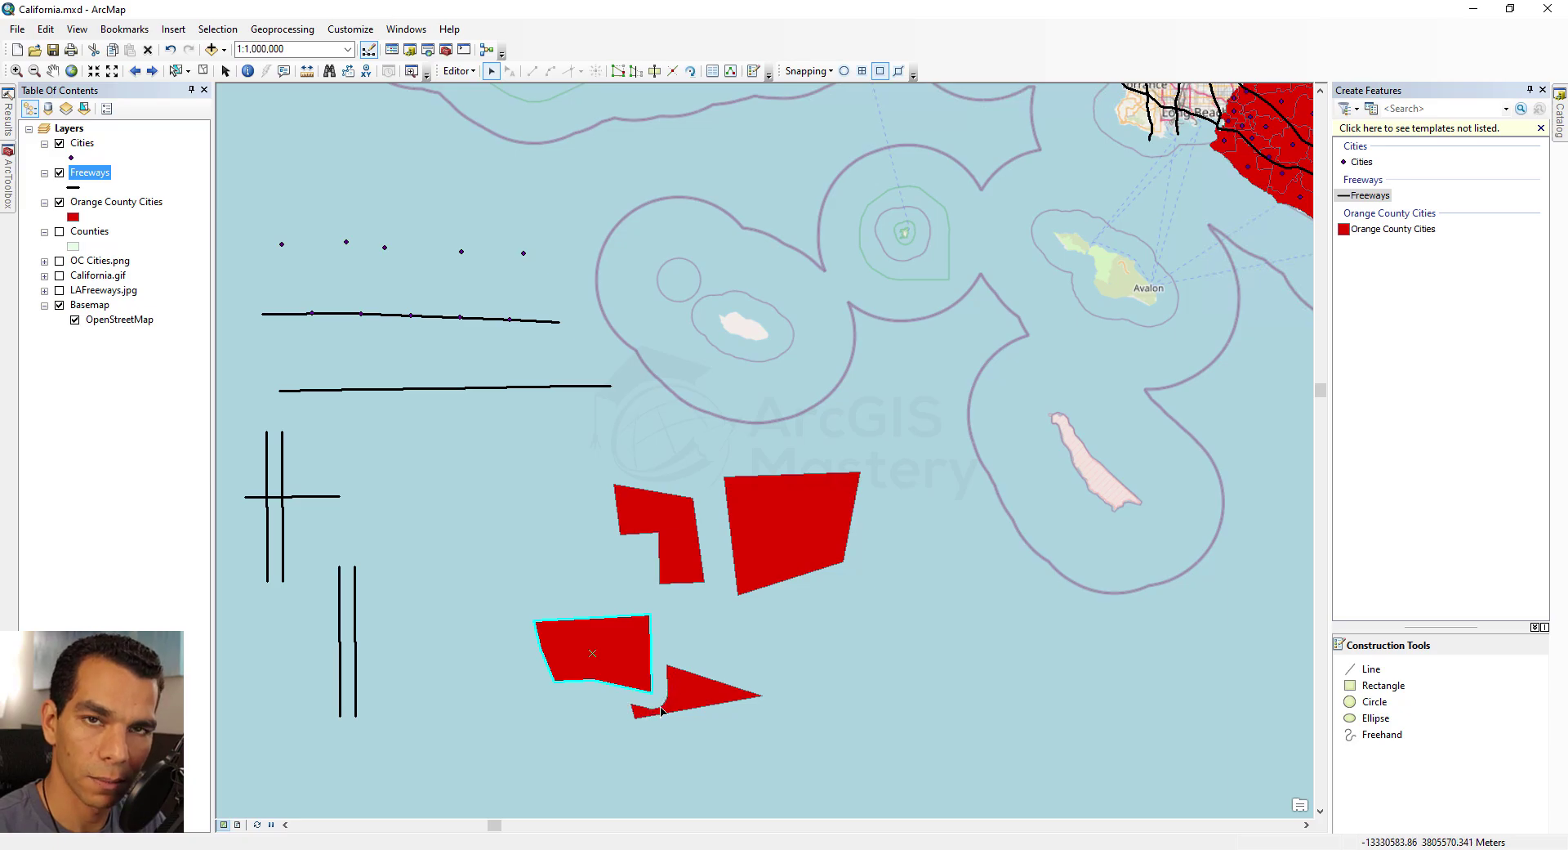
- Reselect the polygon and drag it up-left off the triangle
{"action": "left_click", "coordinate": [571, 725]}
{"action": "left_click", "coordinate": [596, 666]}
{"action": "left_click_drag", "start_coordinate": [596, 665], "coordinate": [495, 532]}
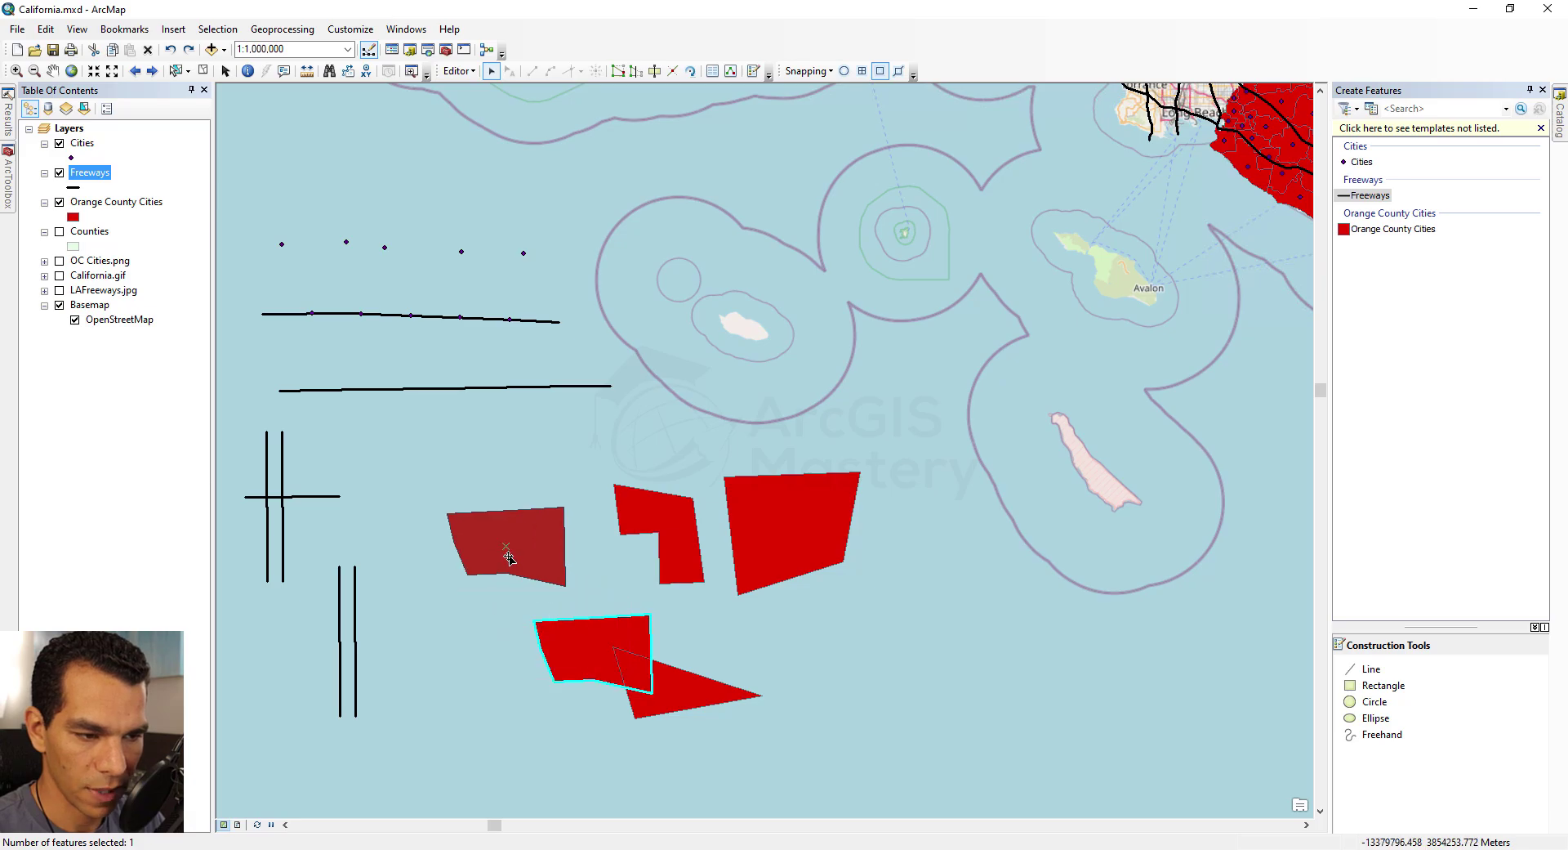
{"action": "left_click", "coordinate": [458, 71]}
{"action": "mouse_move", "coordinate": [536, 320]}
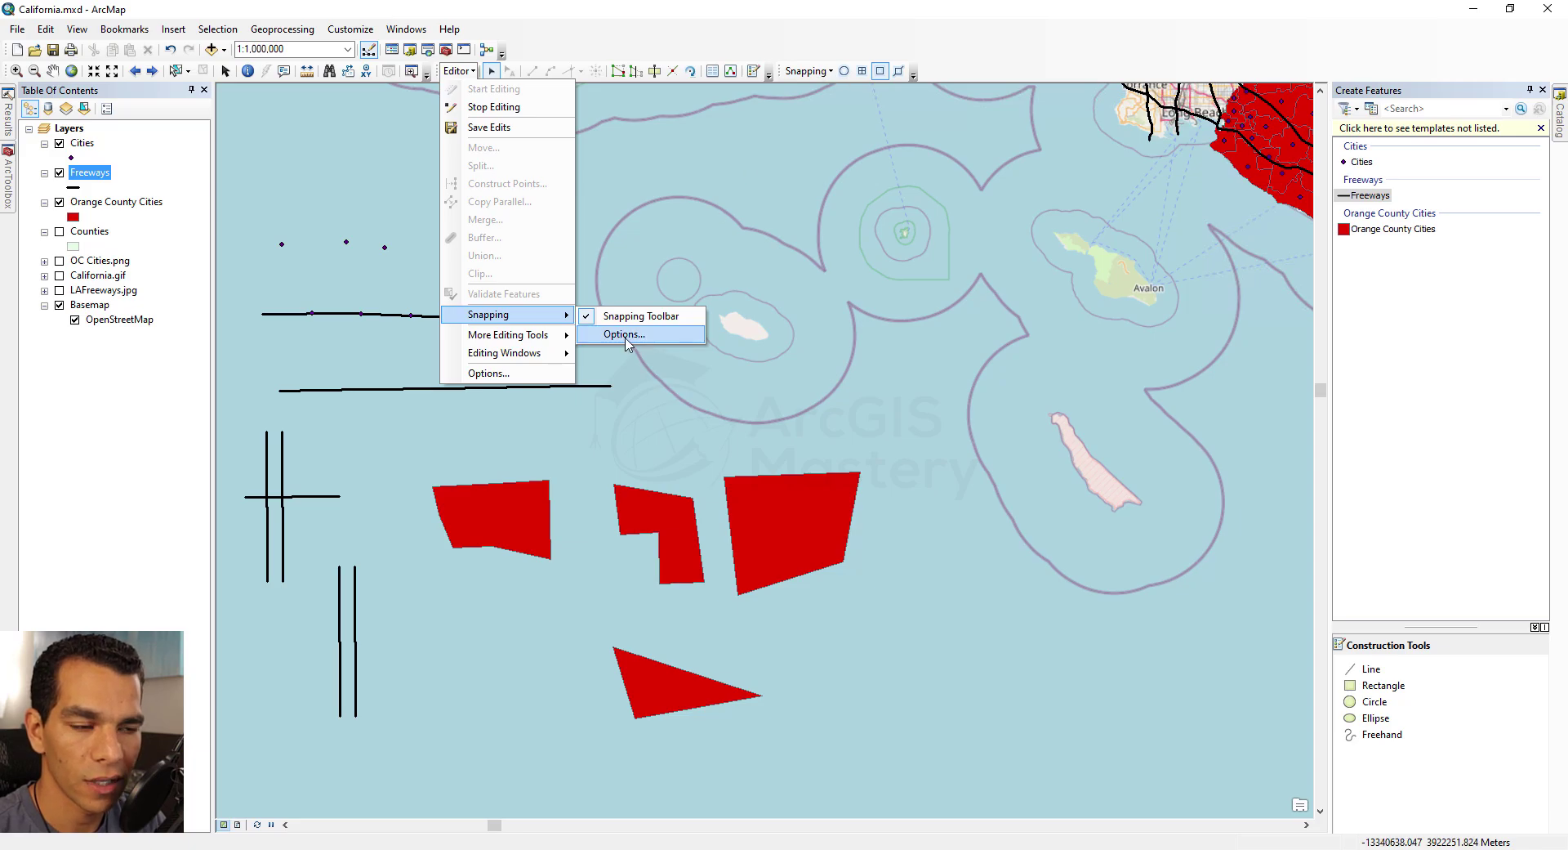
- Show the Edit Sketch Properties window with vertex coordinates in the right panel
{"action": "mouse_move", "coordinate": [543, 346]}
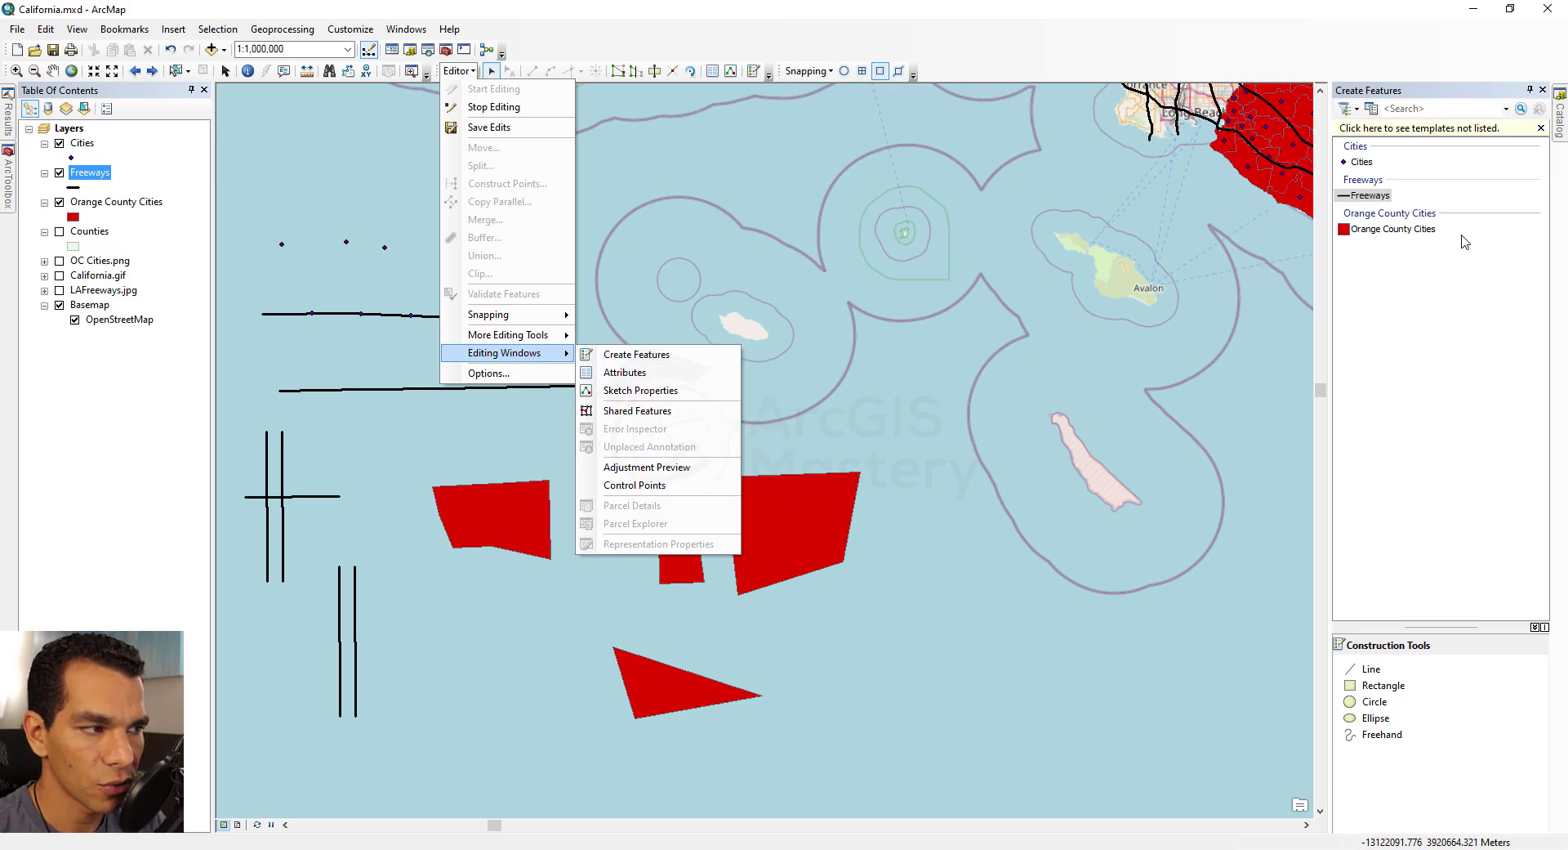
{"action": "left_click", "coordinate": [676, 390]}
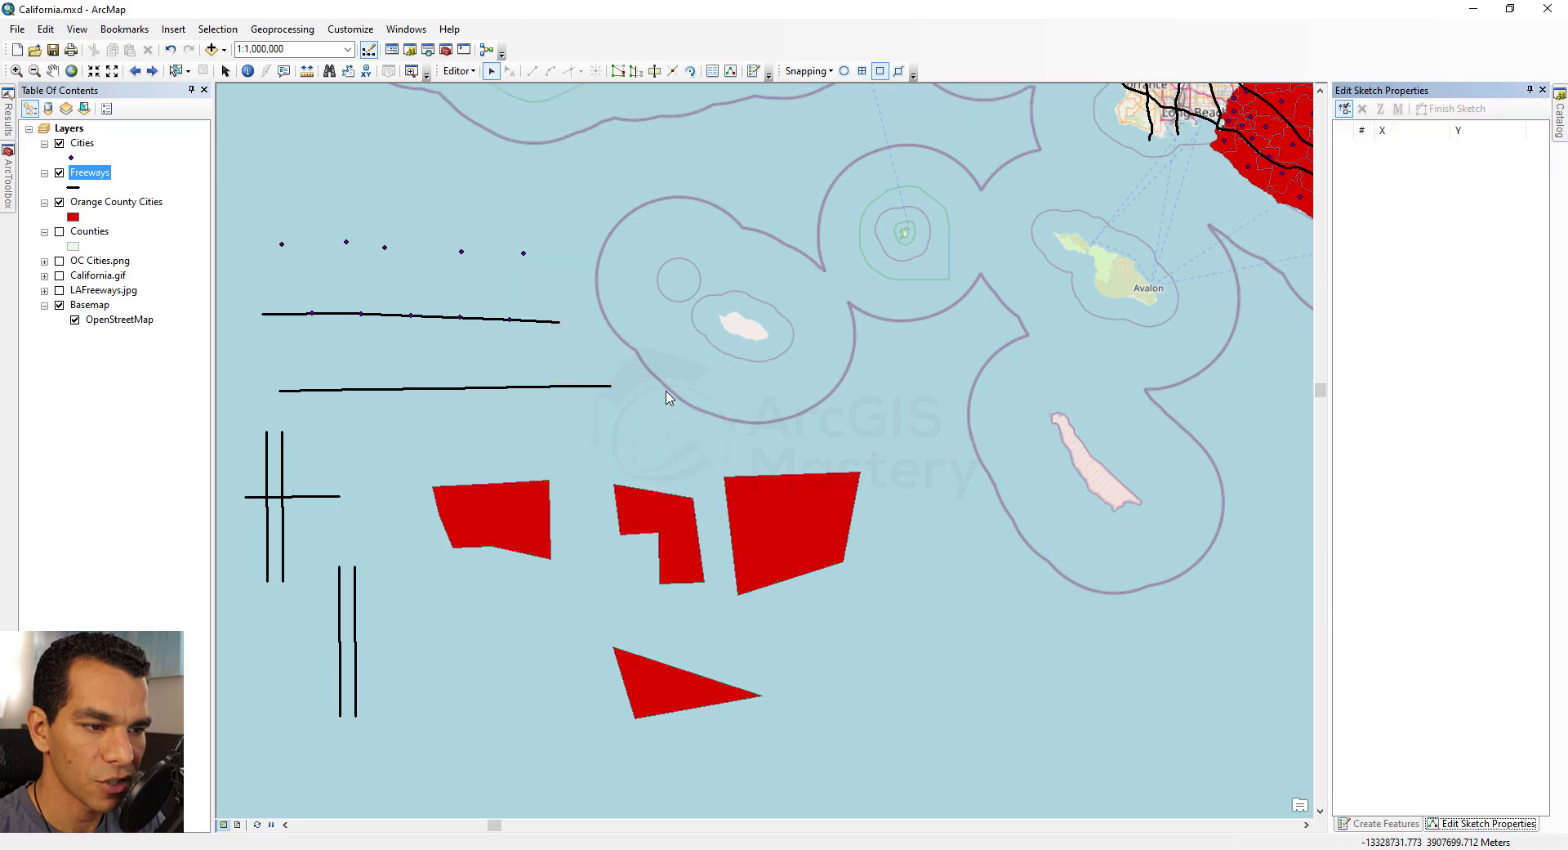
- Start vertex editing on the top-left polygon and review the Editor Options tabs, General through Units
{"action": "double_click", "coordinate": [501, 514]}
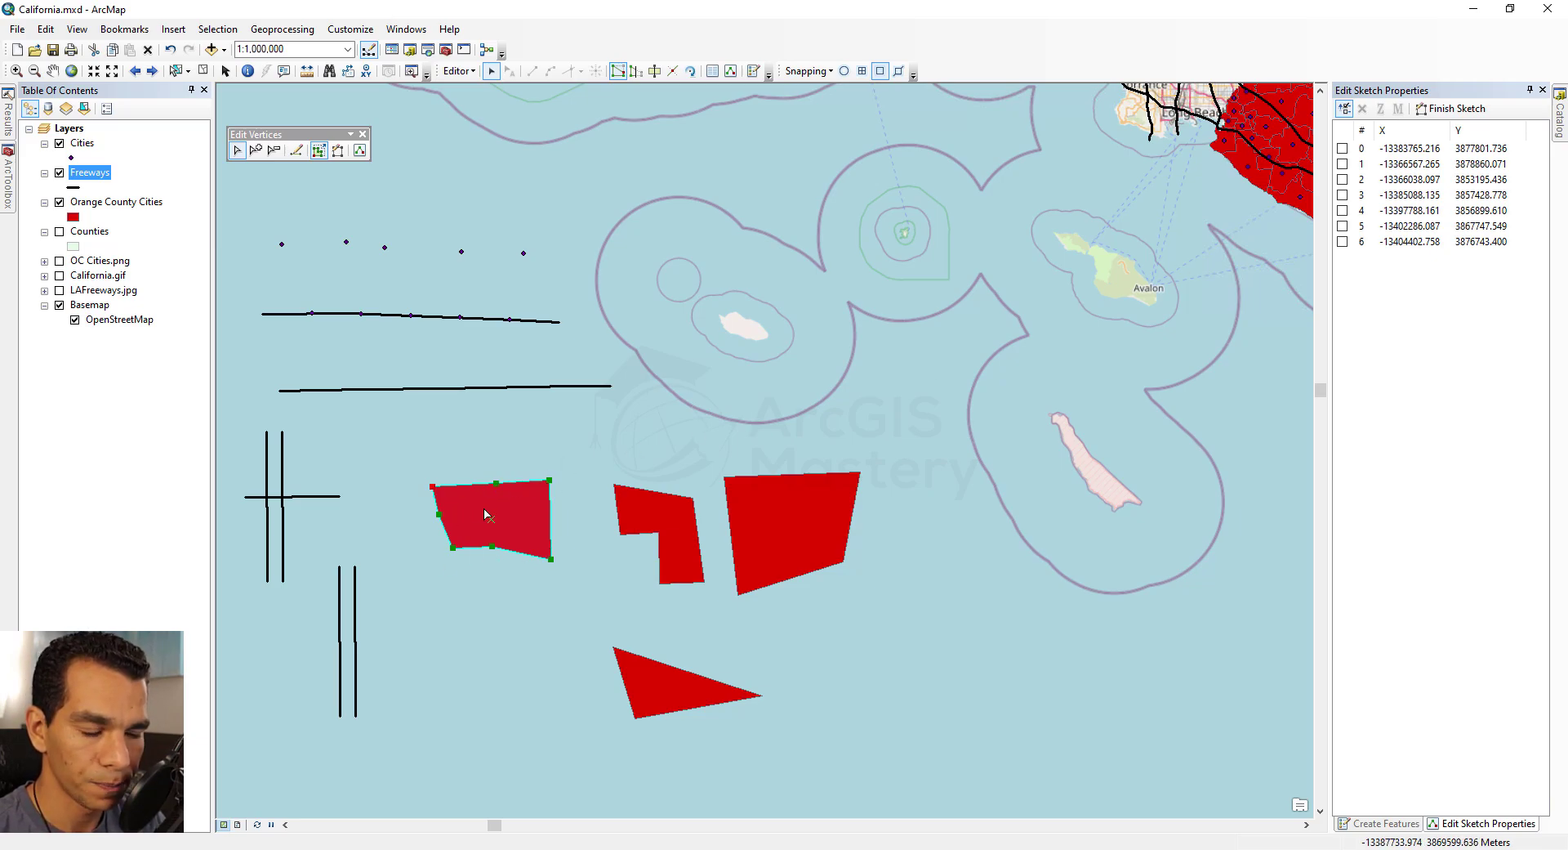
{"action": "left_click", "coordinate": [458, 71]}
{"action": "left_click", "coordinate": [527, 378]}
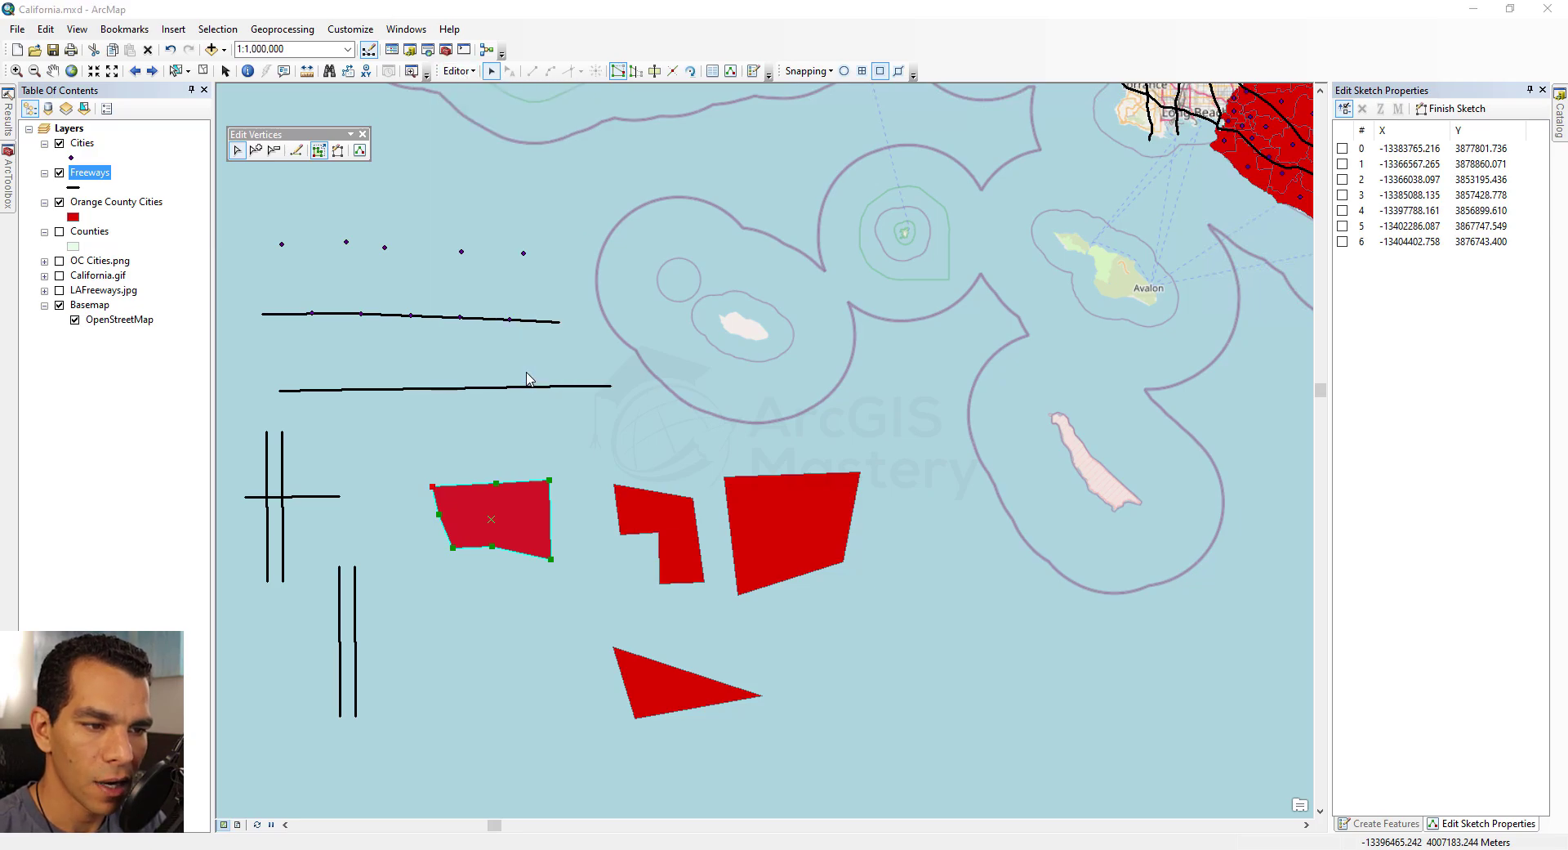
{"action": "left_click", "coordinate": [620, 237]}
{"action": "left_click", "coordinate": [652, 235]}
{"action": "left_click", "coordinate": [694, 235]}
{"action": "left_click", "coordinate": [758, 237]}
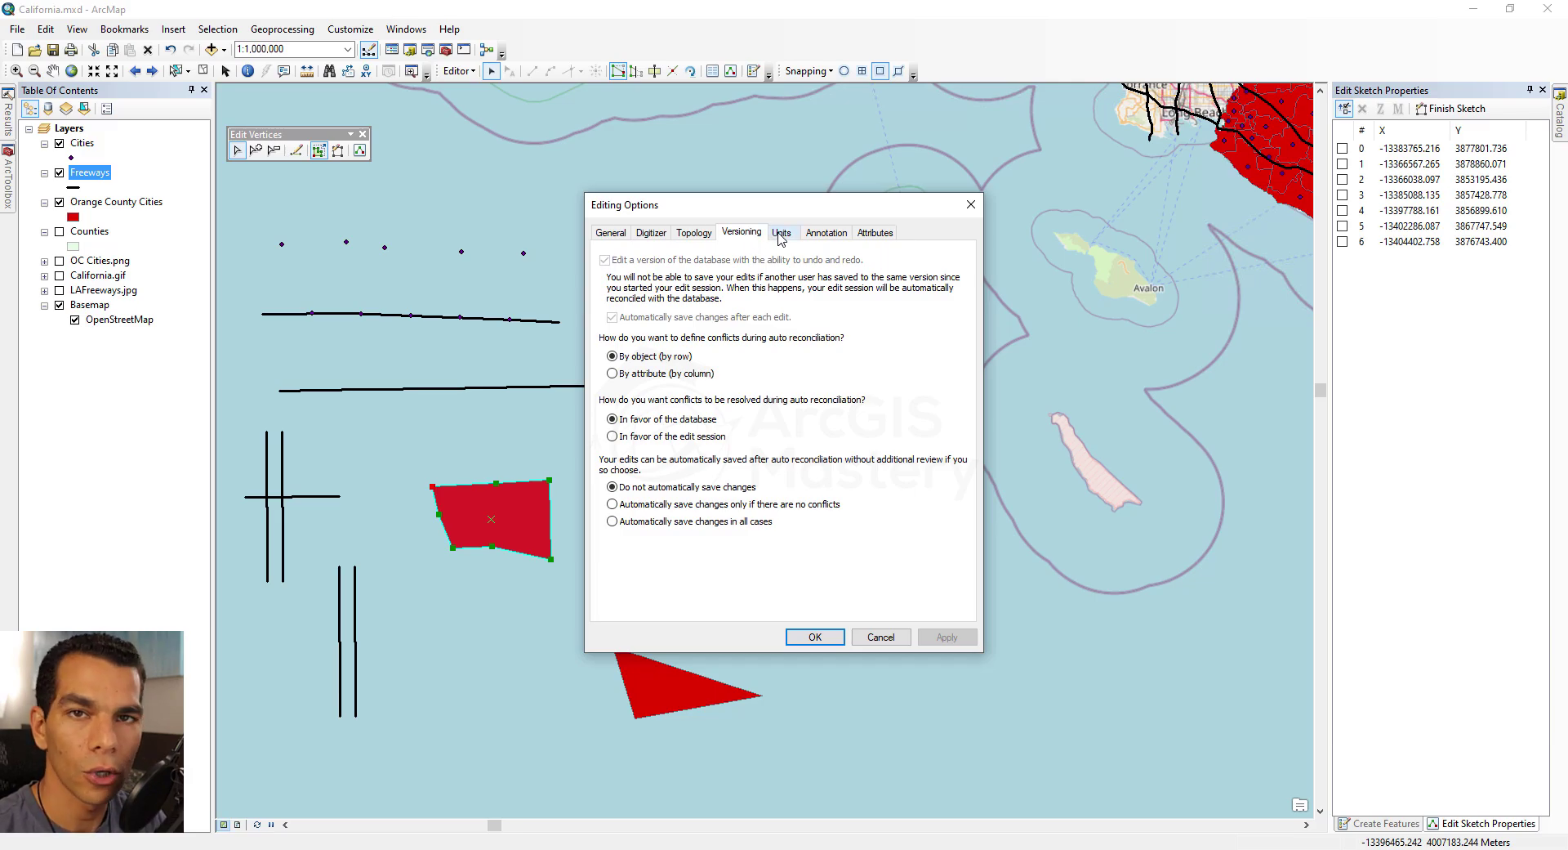
{"action": "left_click", "coordinate": [780, 235]}
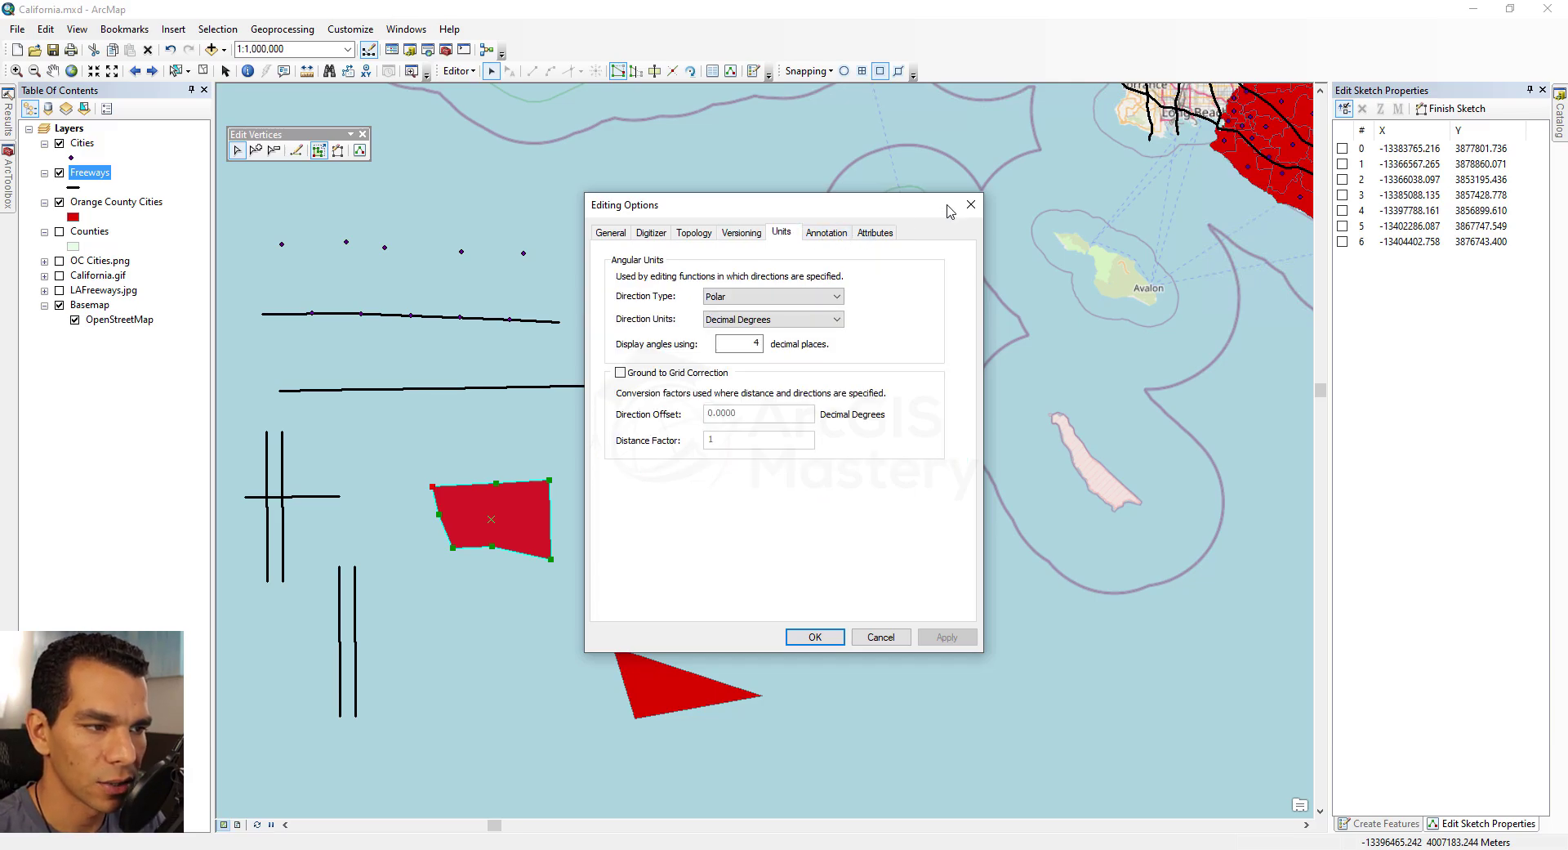
{"action": "left_click", "coordinate": [972, 205]}
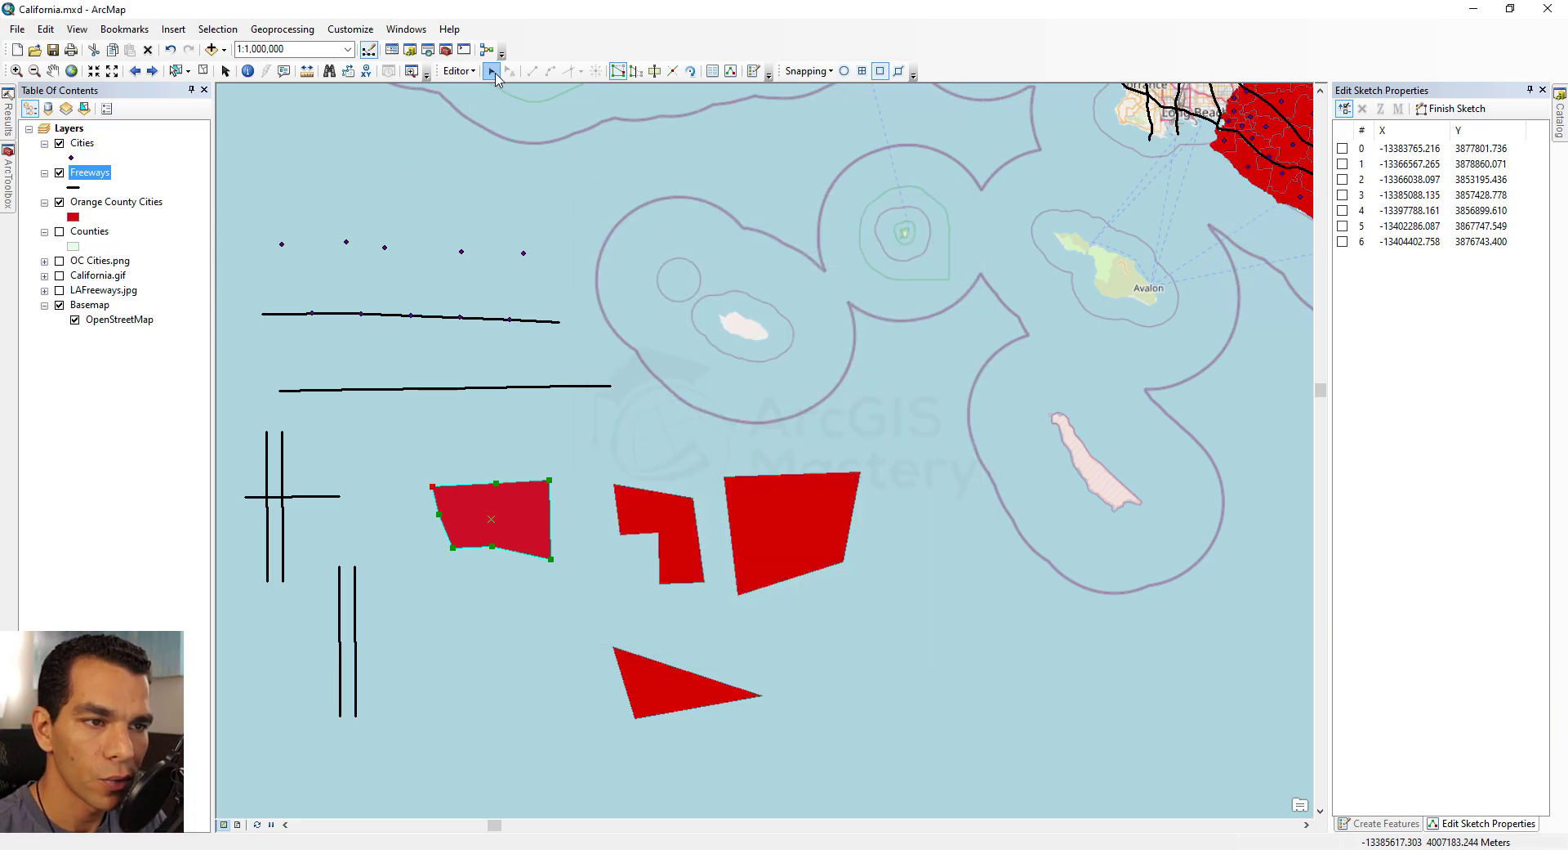
- Finish the sketch, then reselect the top-left polygon and reopen it for vertex editing
{"action": "left_click", "coordinate": [502, 458]}
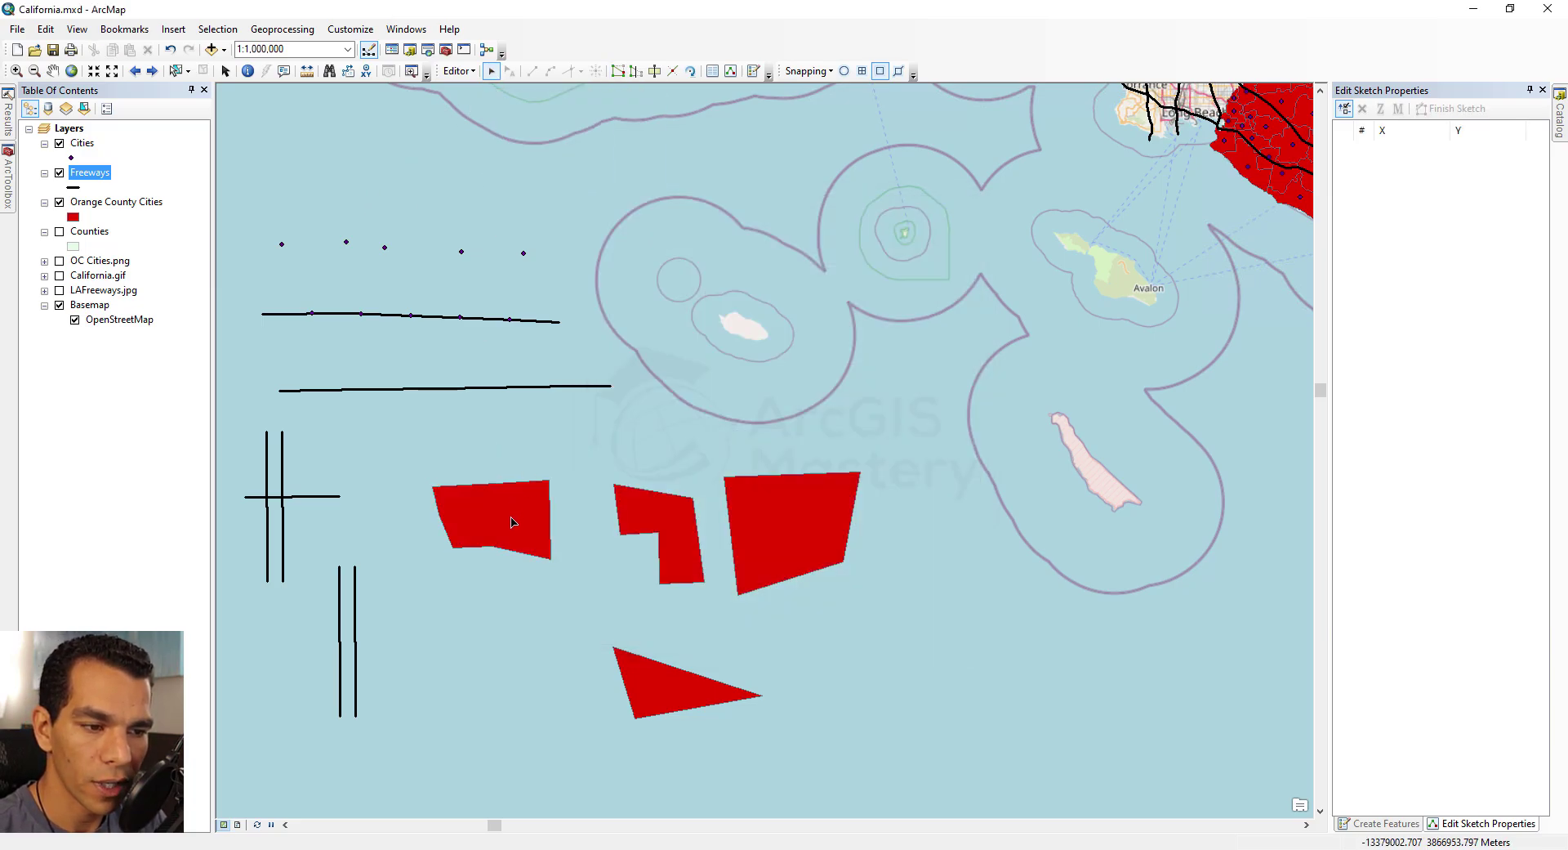
{"action": "left_click", "coordinate": [513, 507]}
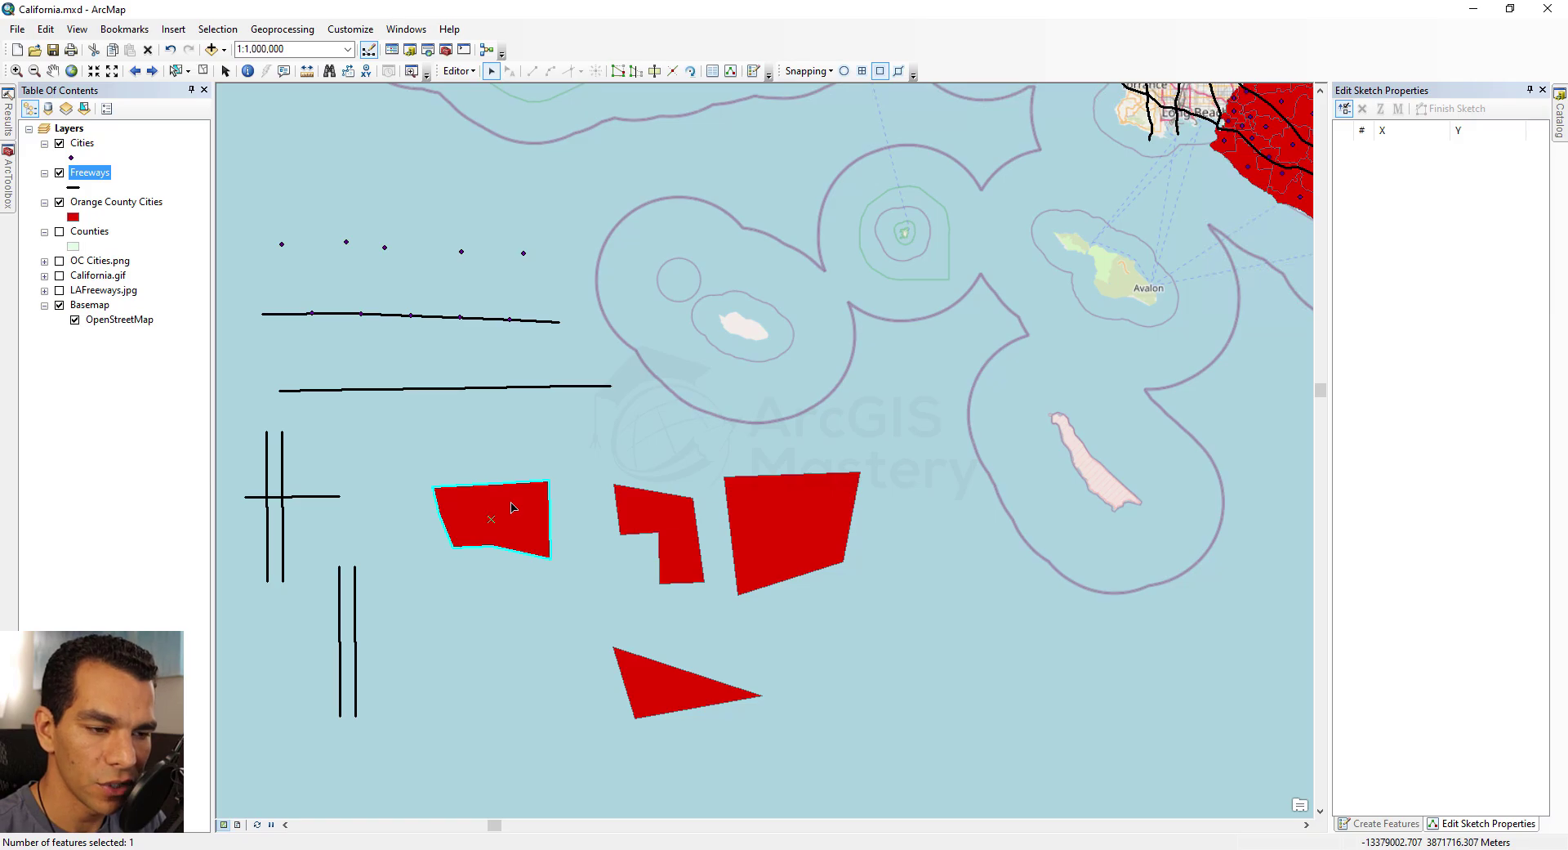
{"action": "double_click", "coordinate": [513, 508]}
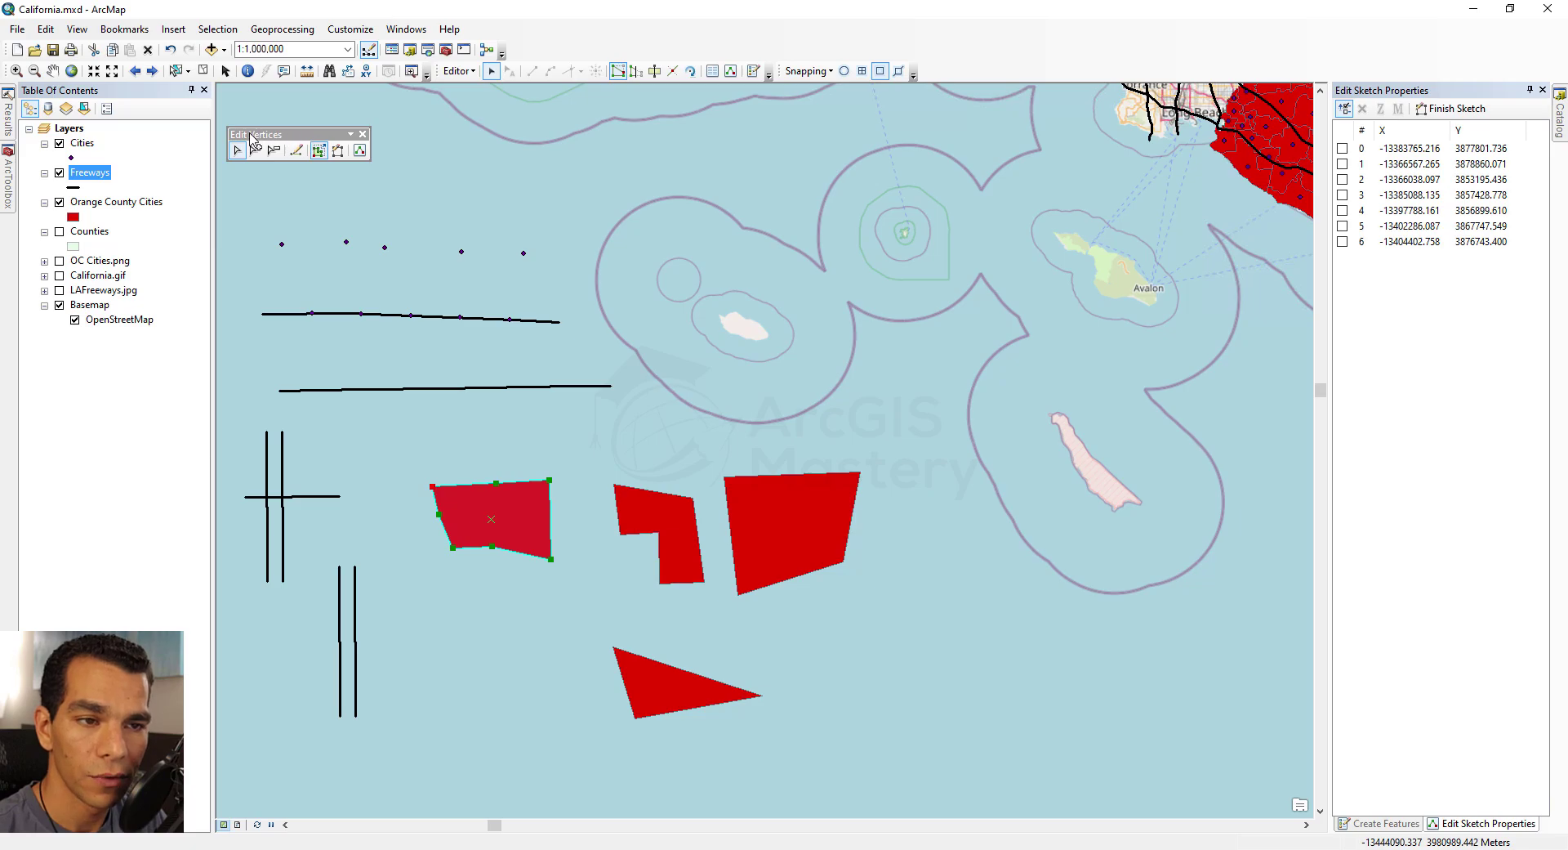
- Restore the Edit Vertices toolbar and select its Add Vertex tool
{"action": "left_click", "coordinate": [363, 134]}
{"action": "right_click", "coordinate": [615, 71]}
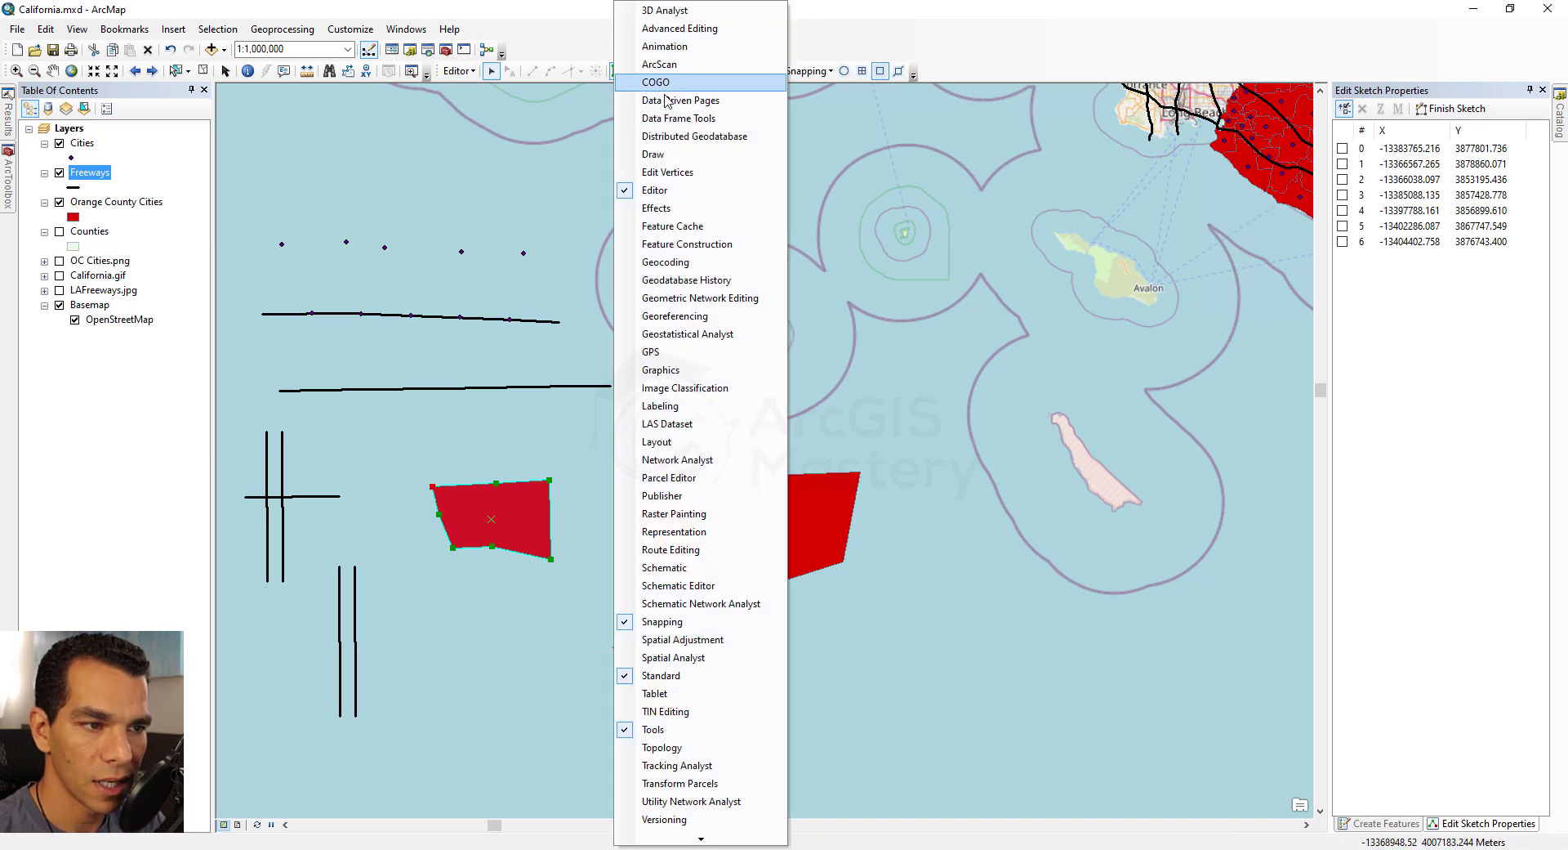
{"action": "left_click", "coordinate": [682, 171]}
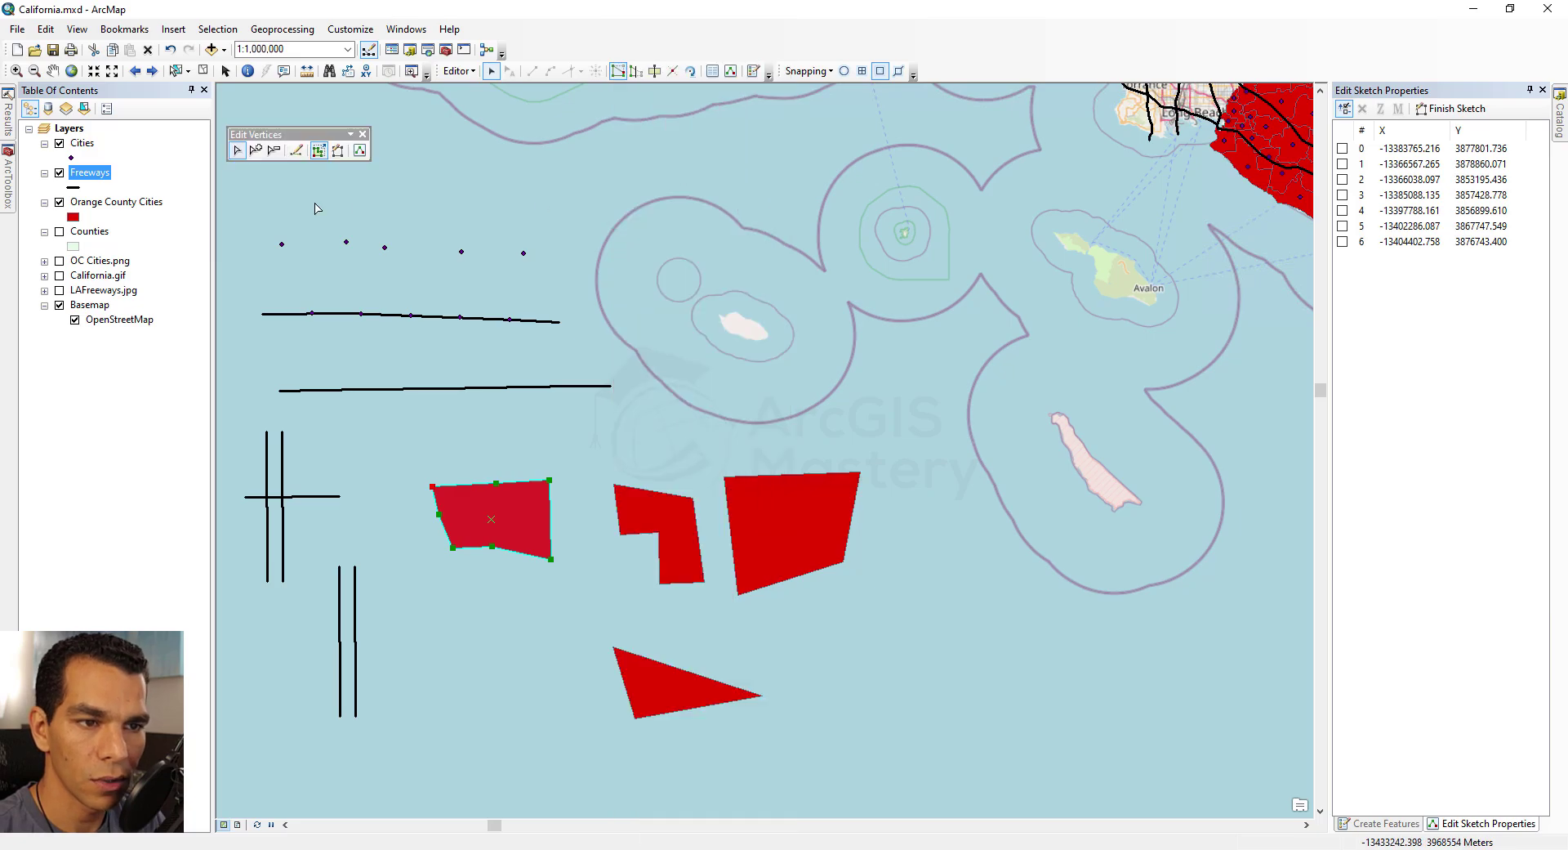
{"action": "left_click", "coordinate": [257, 150]}
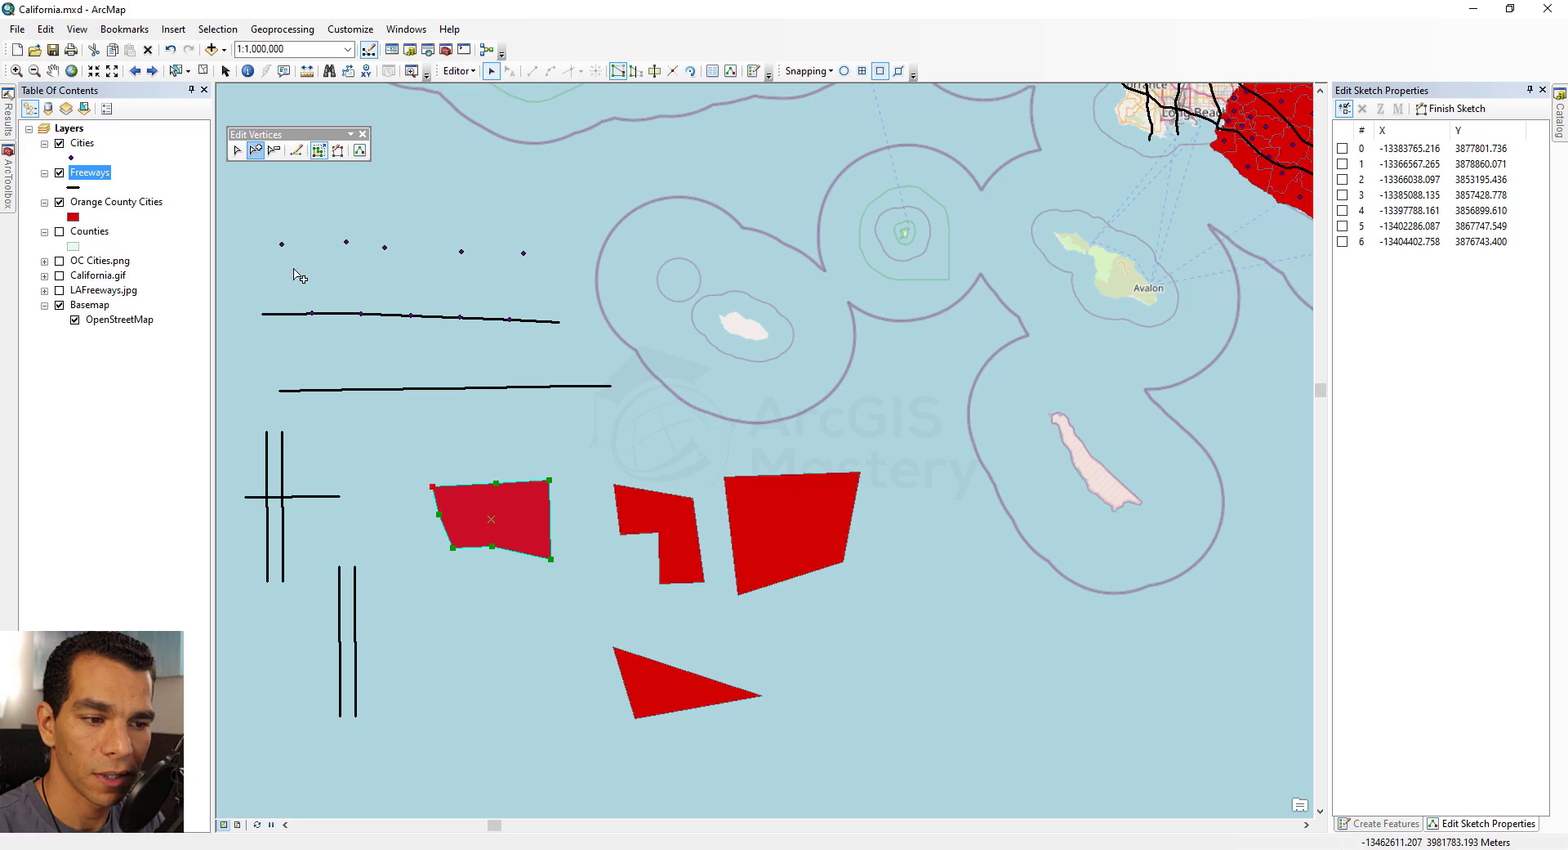
{"action": "left_click", "coordinate": [464, 485]}
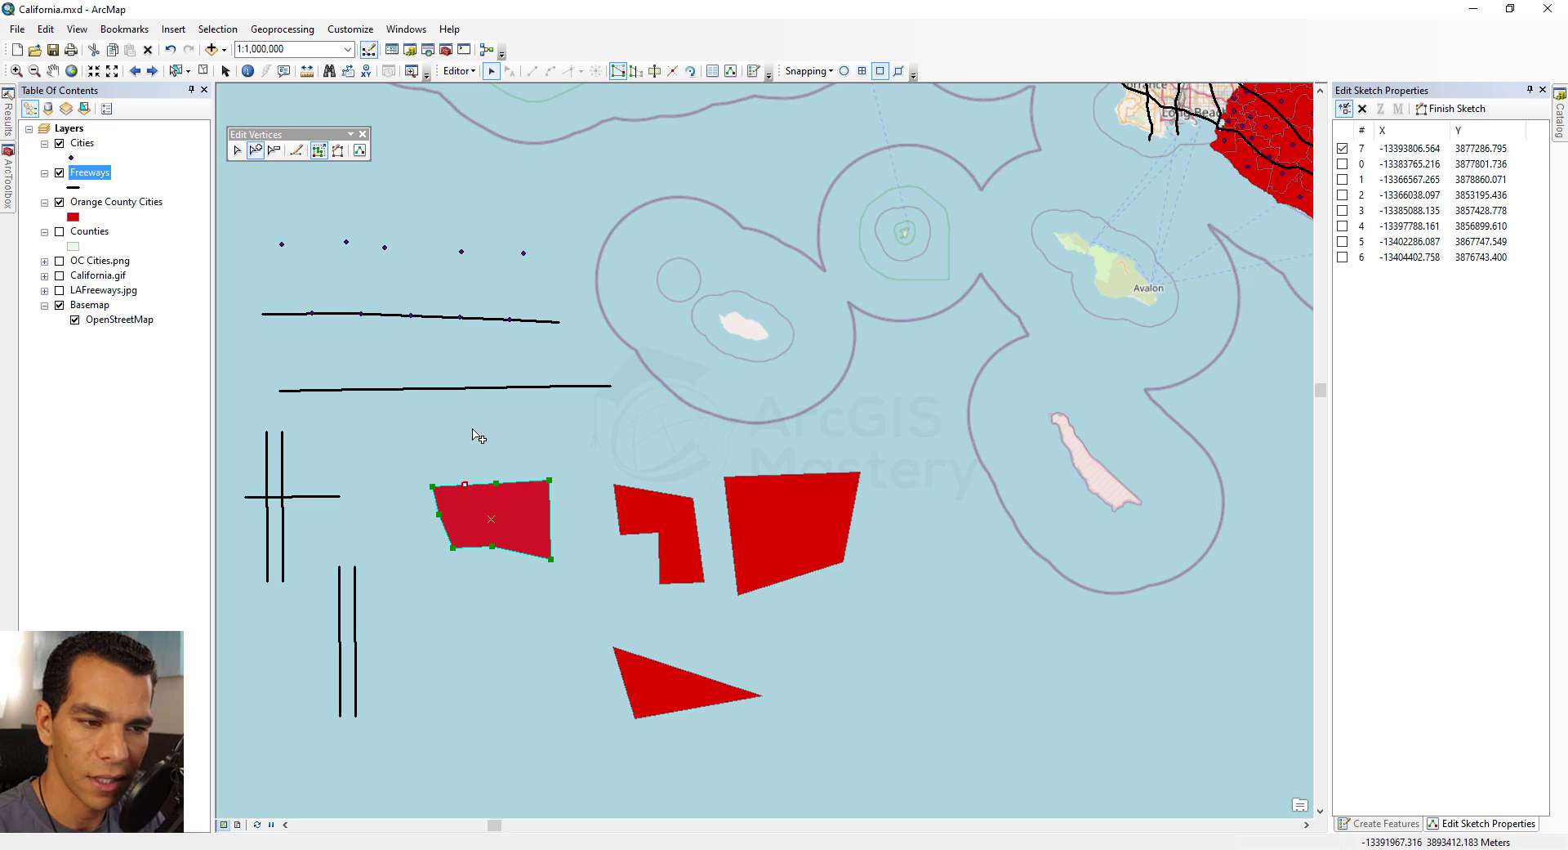
{"action": "left_click", "coordinate": [550, 517]}
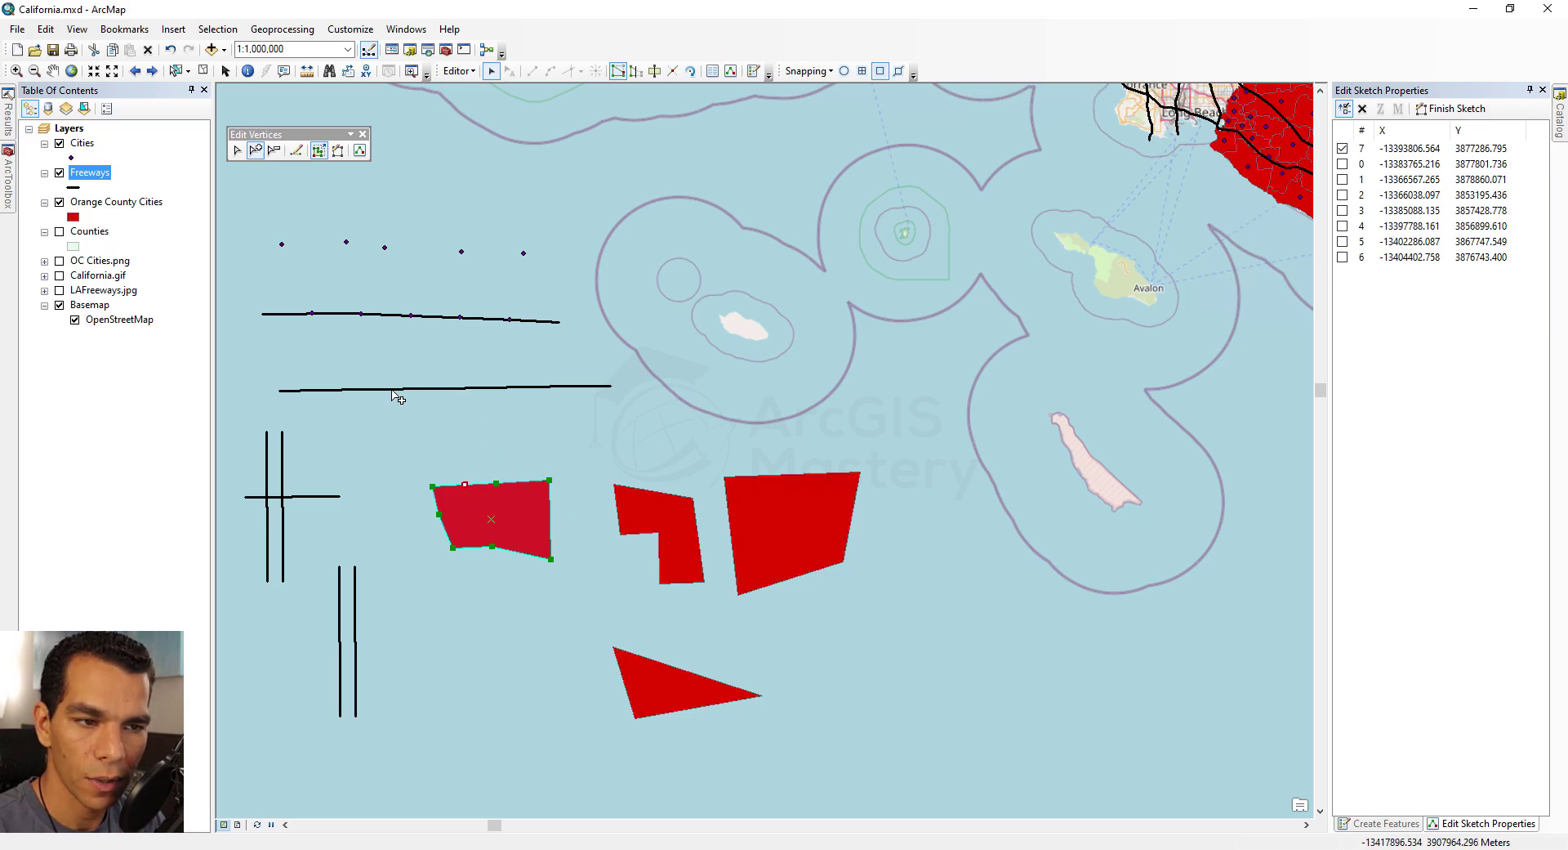
{"action": "left_click", "coordinate": [274, 151]}
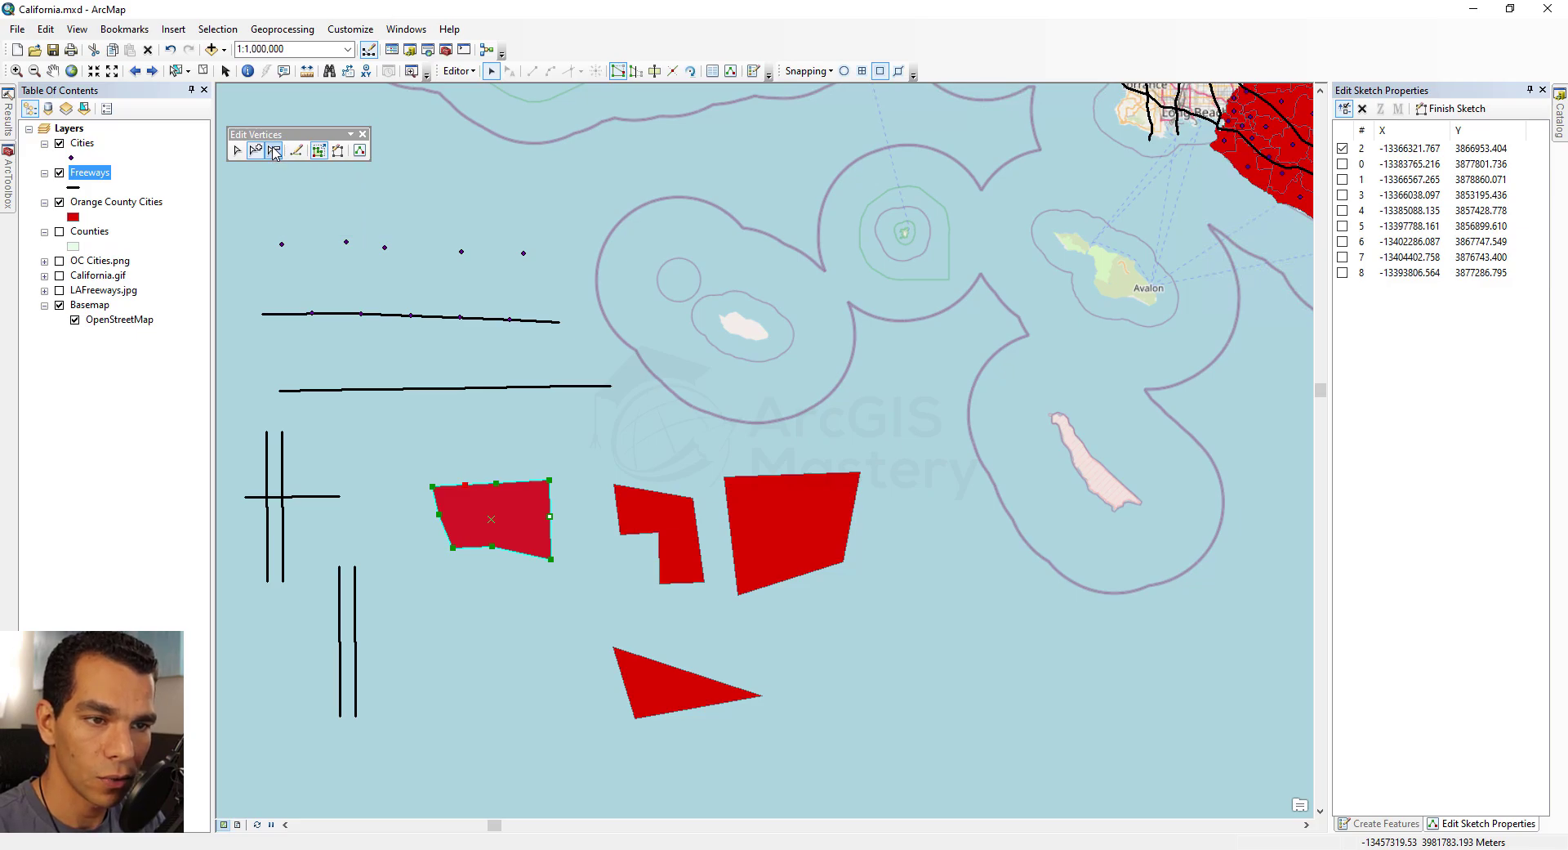
{"action": "left_click", "coordinate": [465, 488]}
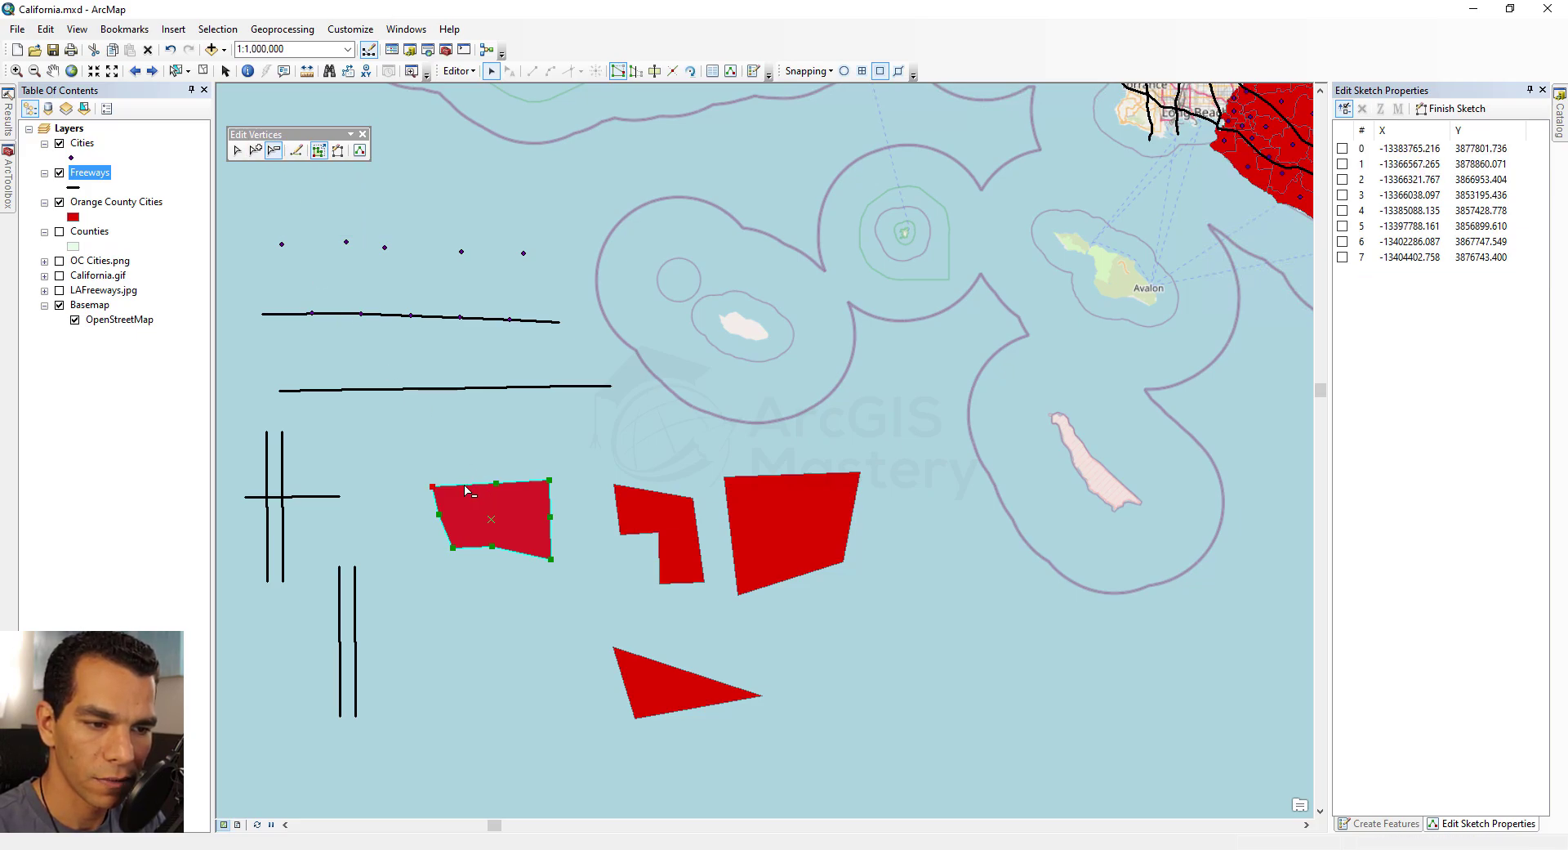
{"action": "left_click", "coordinate": [552, 518]}
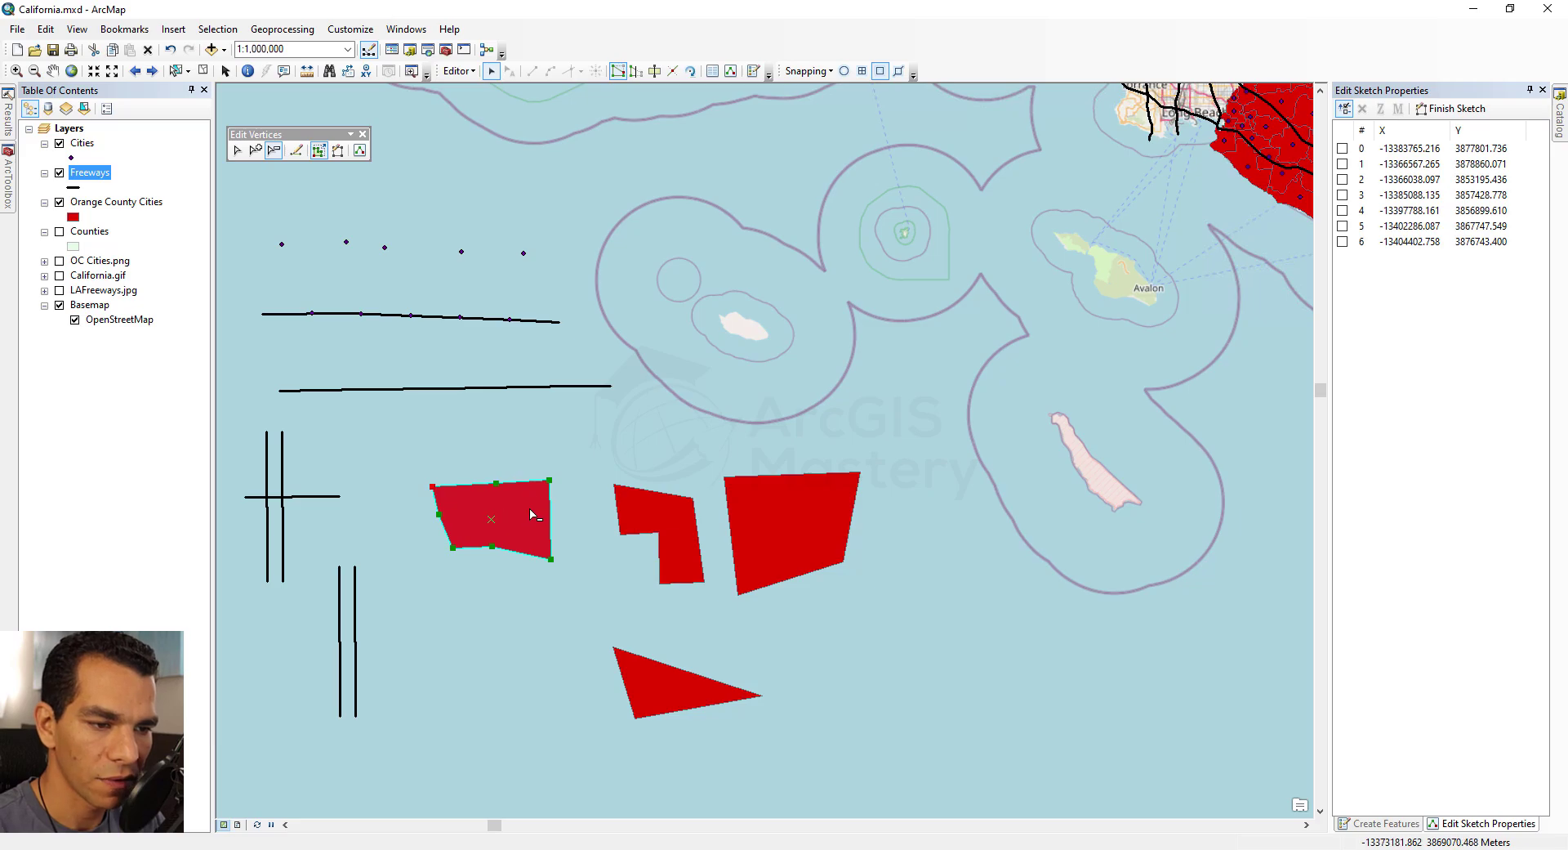
- Delete the polygon's top-right vertex and check the remaining vertices 0–5 in Edit Sketch Properties
{"action": "left_click", "coordinate": [550, 480]}
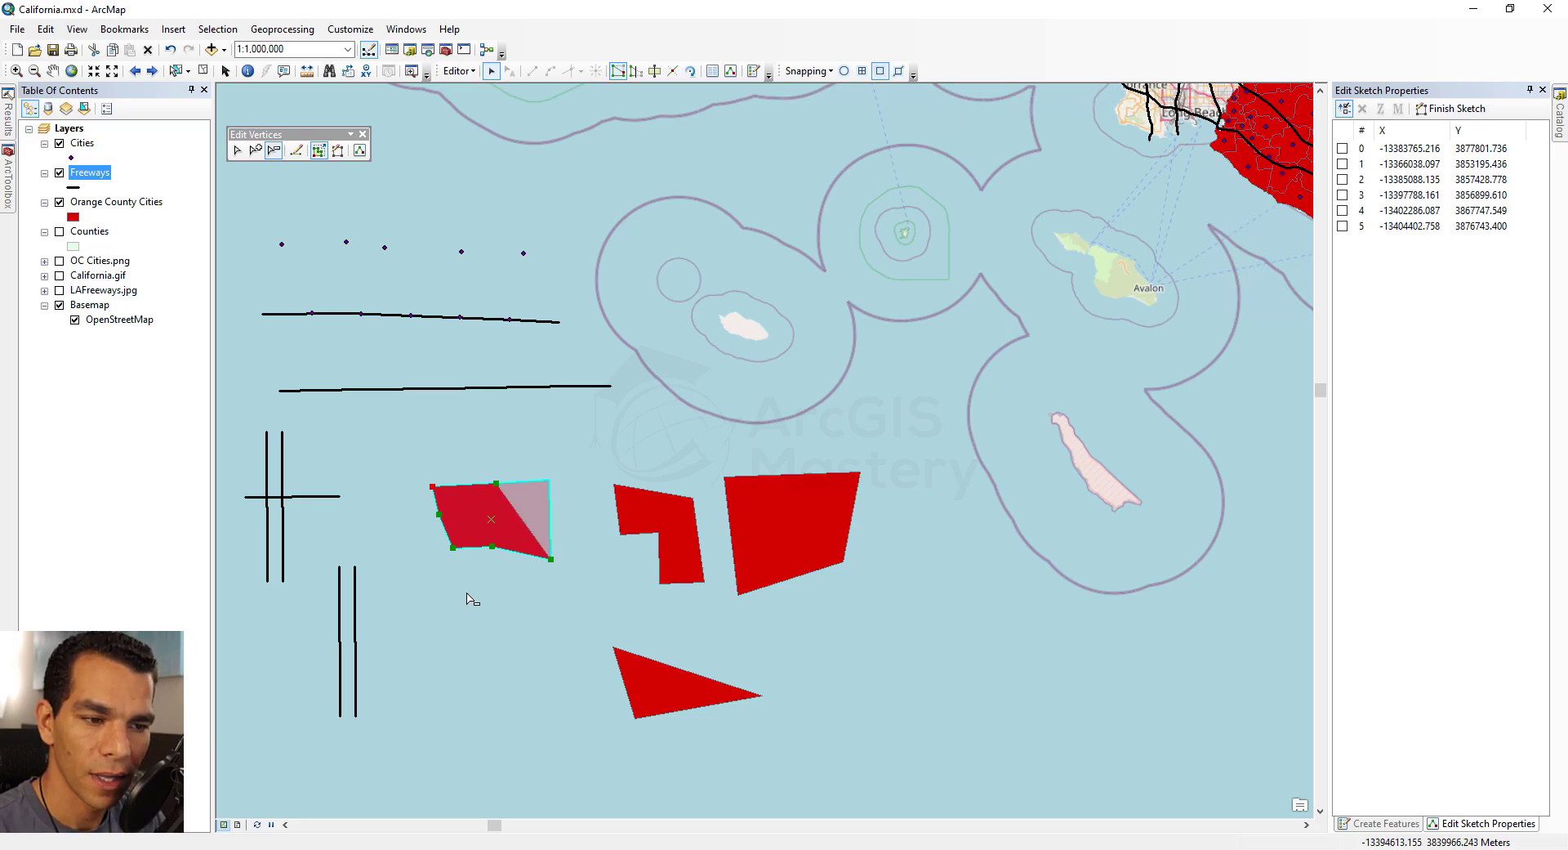
{"action": "key", "text": "Escape"}
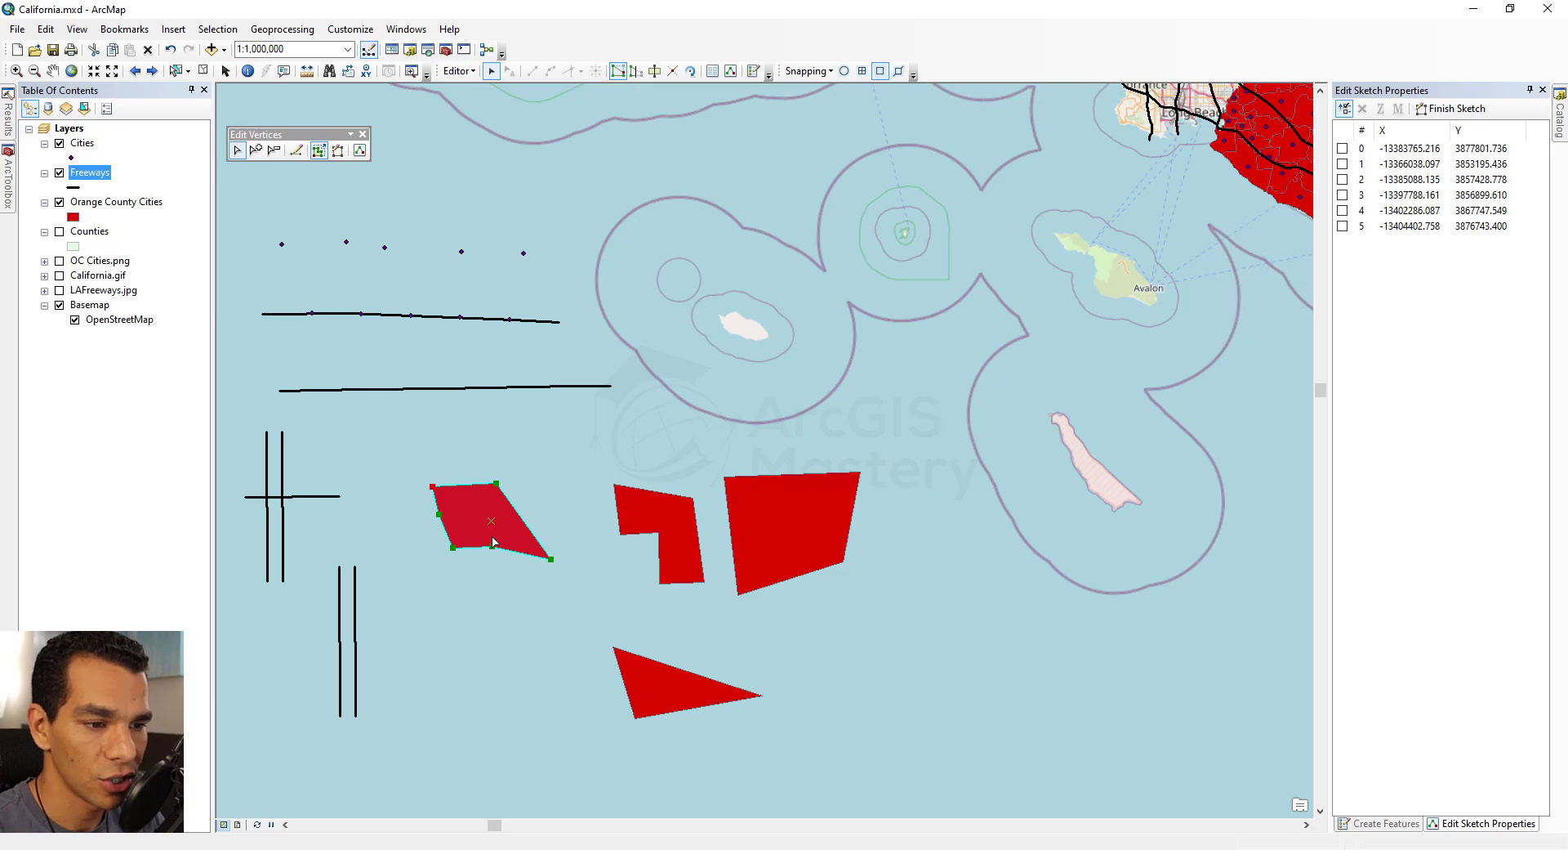
{"action": "left_click", "coordinate": [1413, 221]}
{"action": "left_click", "coordinate": [1374, 214]}
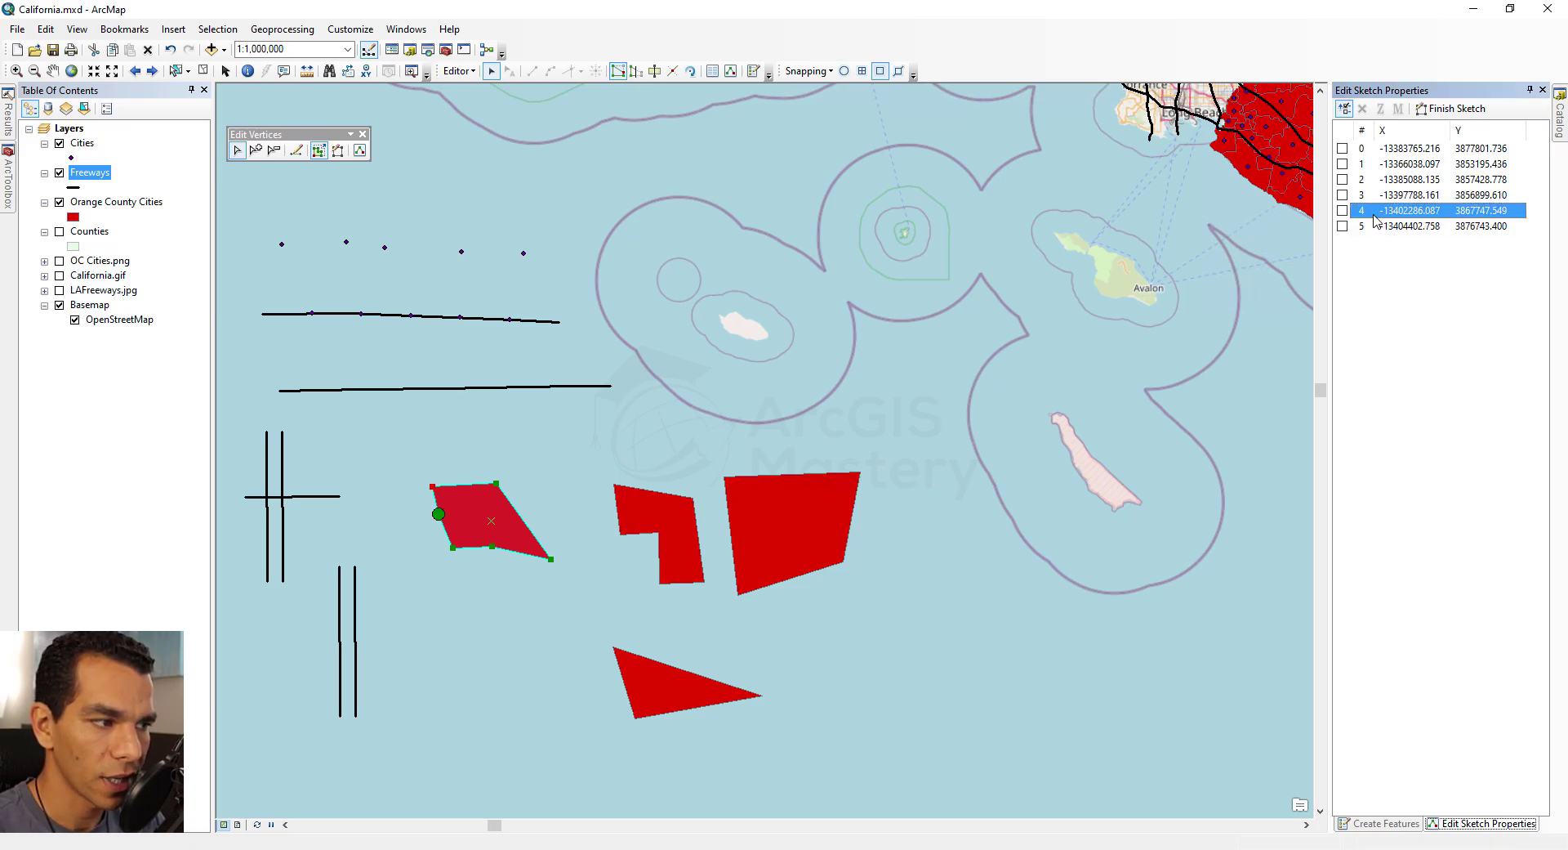
{"action": "left_click", "coordinate": [1375, 195]}
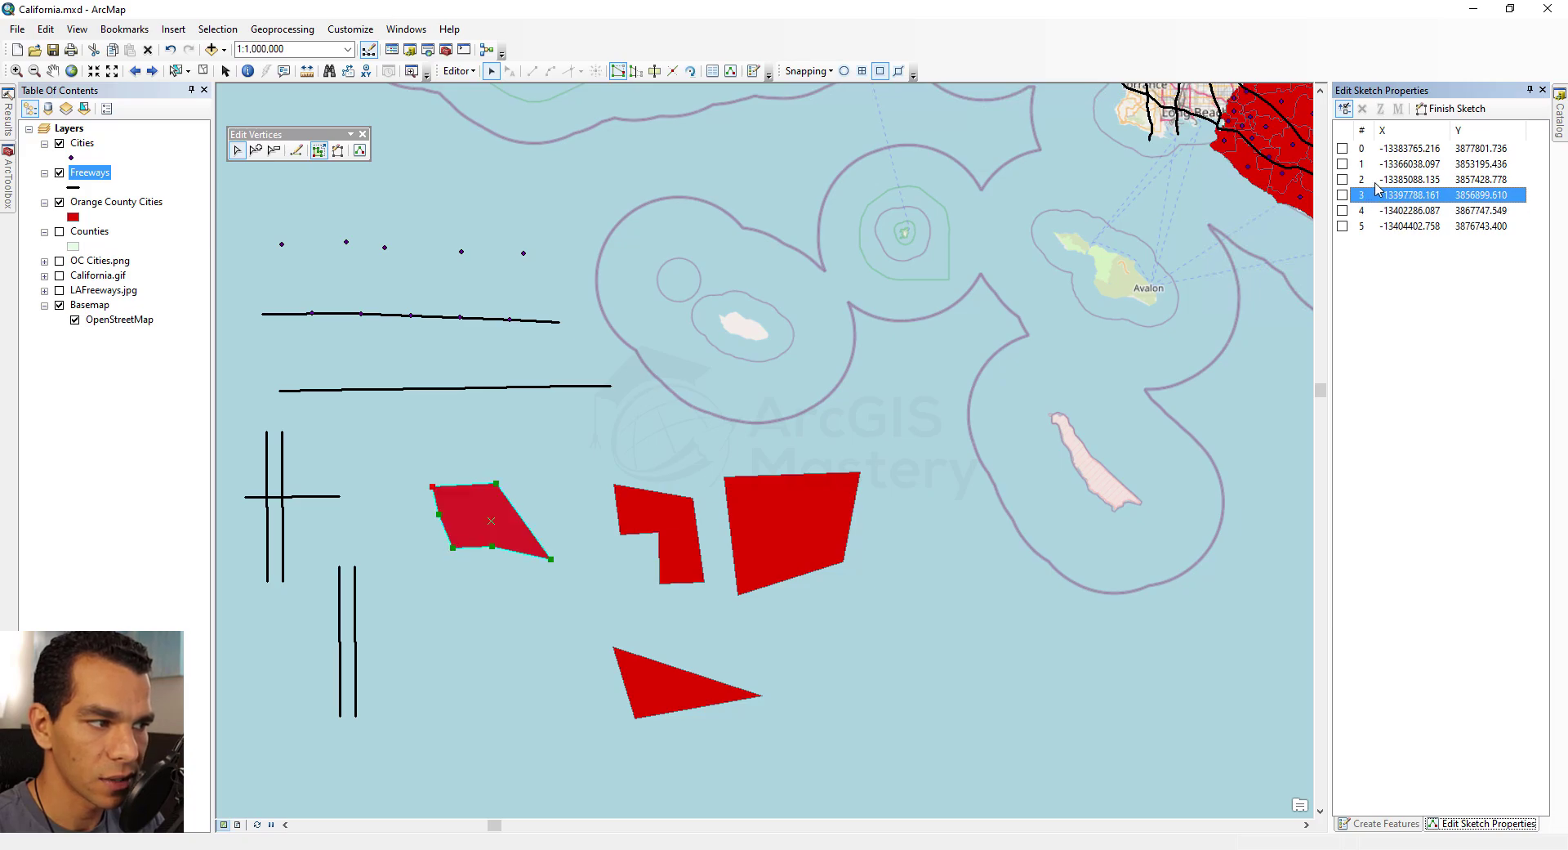
{"action": "left_click", "coordinate": [1375, 180]}
{"action": "left_click", "coordinate": [1375, 163]}
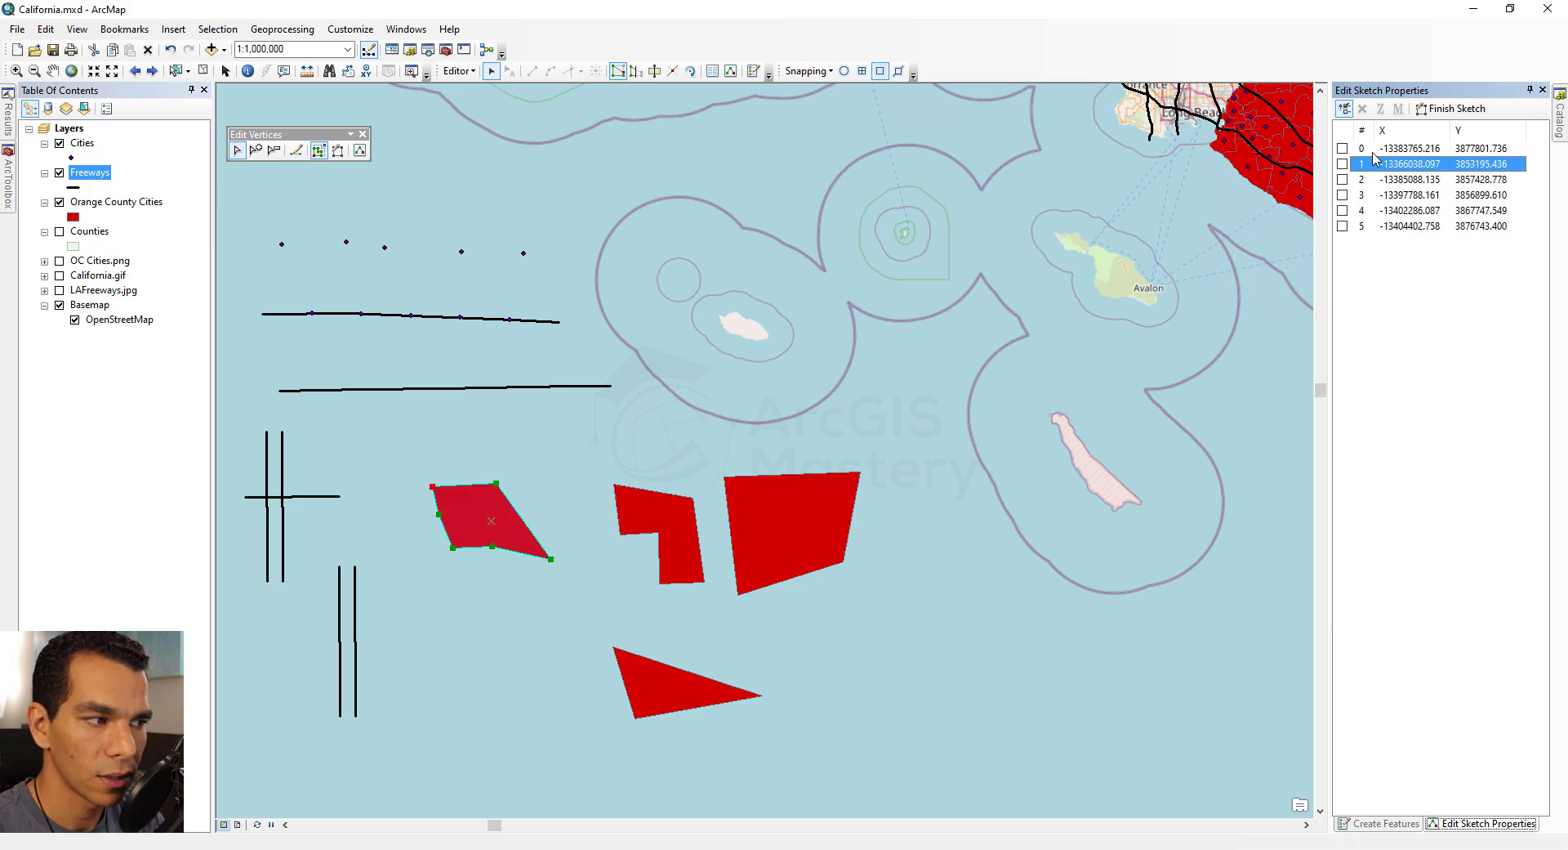
{"action": "left_click", "coordinate": [1376, 148]}
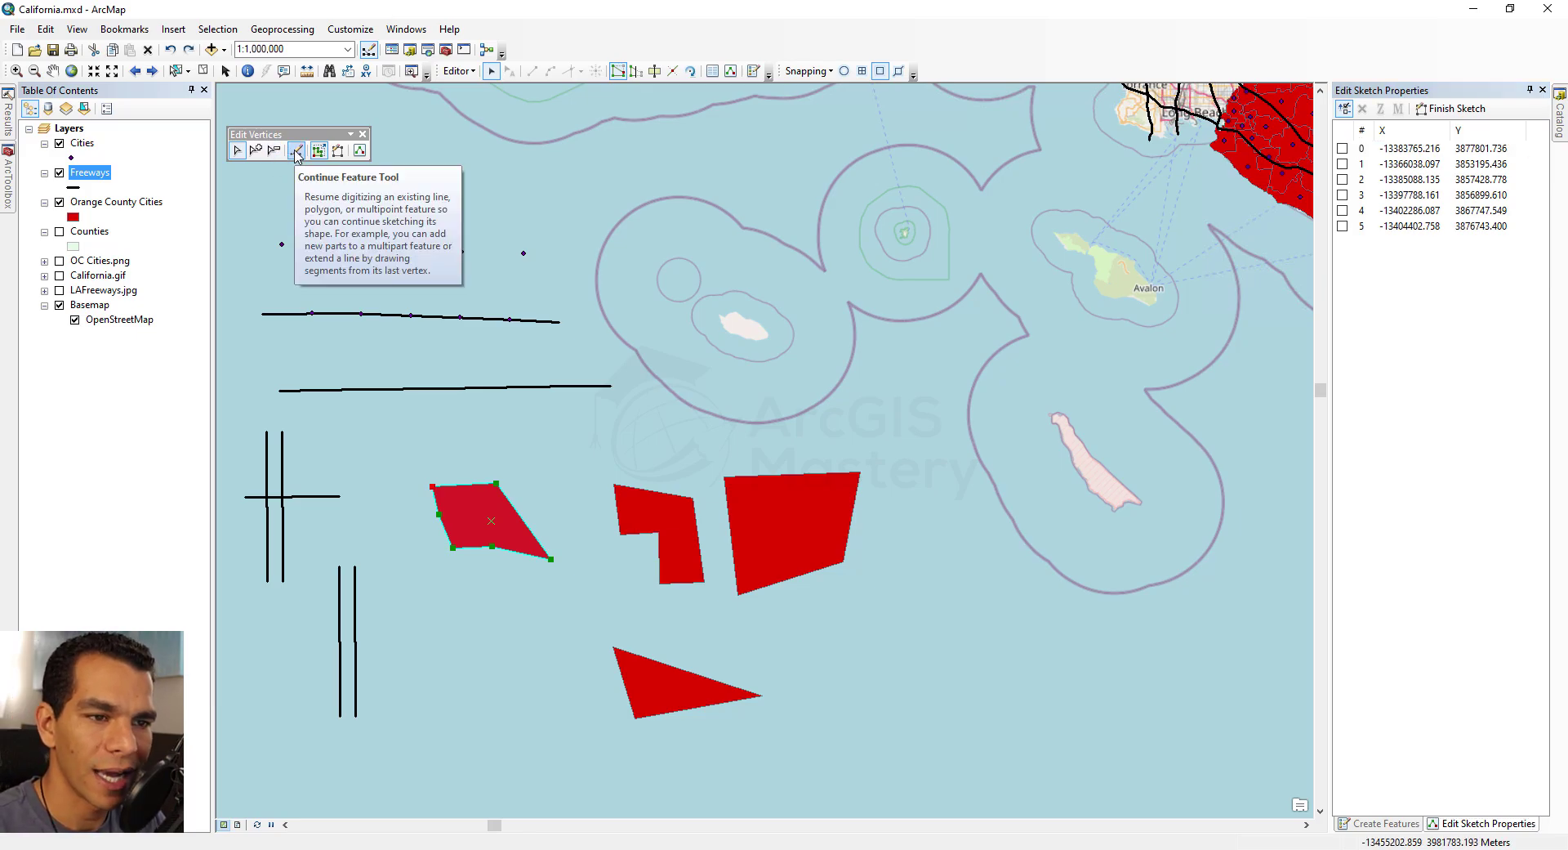
- Finish the polygon sketch, select the freeway line, and open its vertices for editing
{"action": "left_click", "coordinate": [387, 645]}
{"action": "left_click", "coordinate": [351, 650]}
{"action": "left_click", "coordinate": [395, 616]}
{"action": "left_click", "coordinate": [411, 388]}
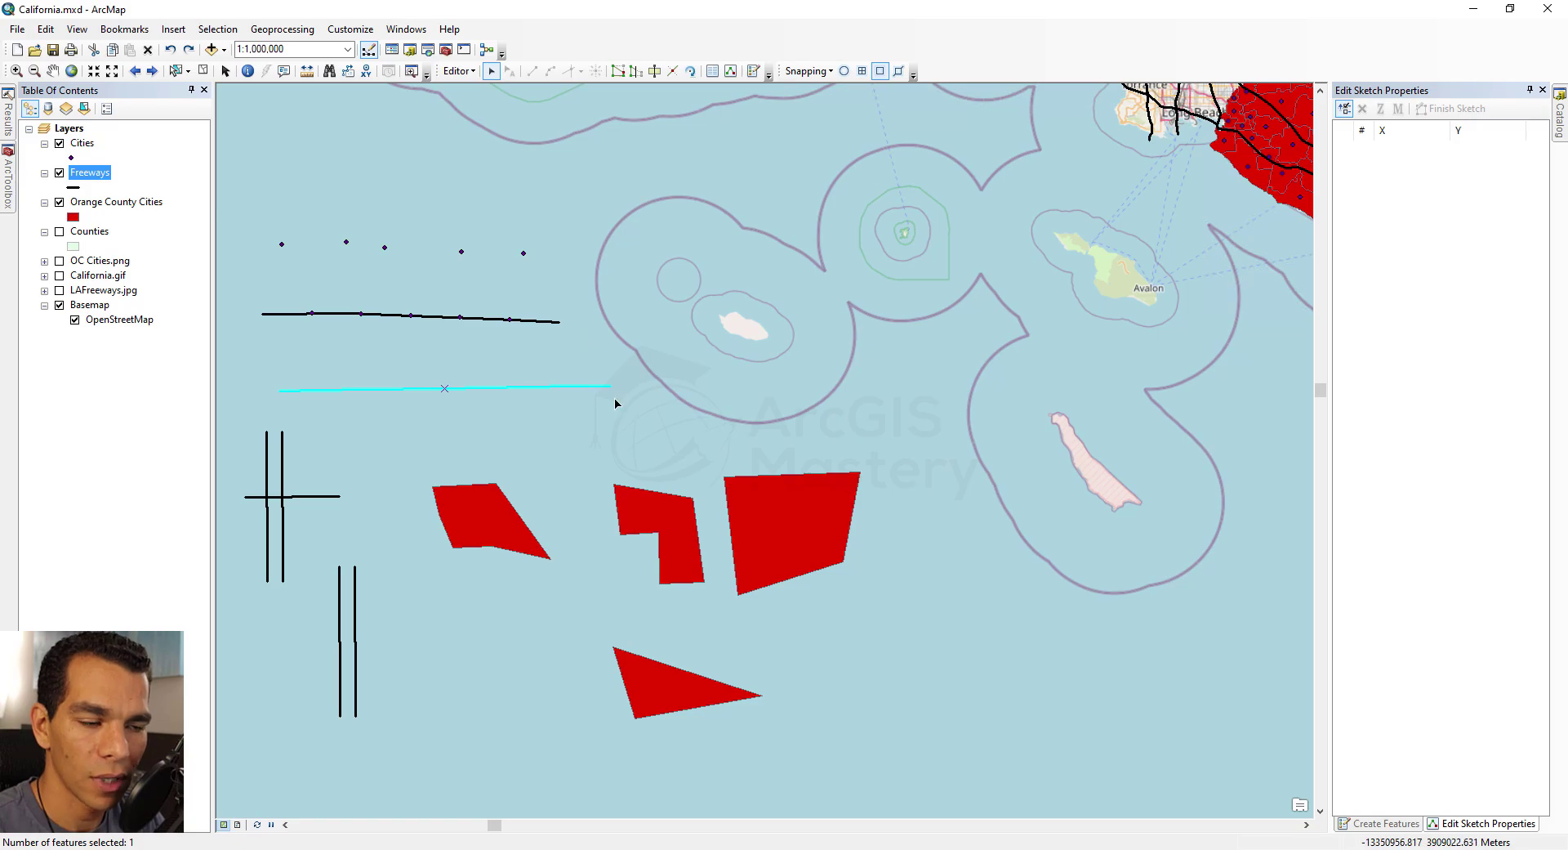
{"action": "left_click", "coordinate": [457, 71]}
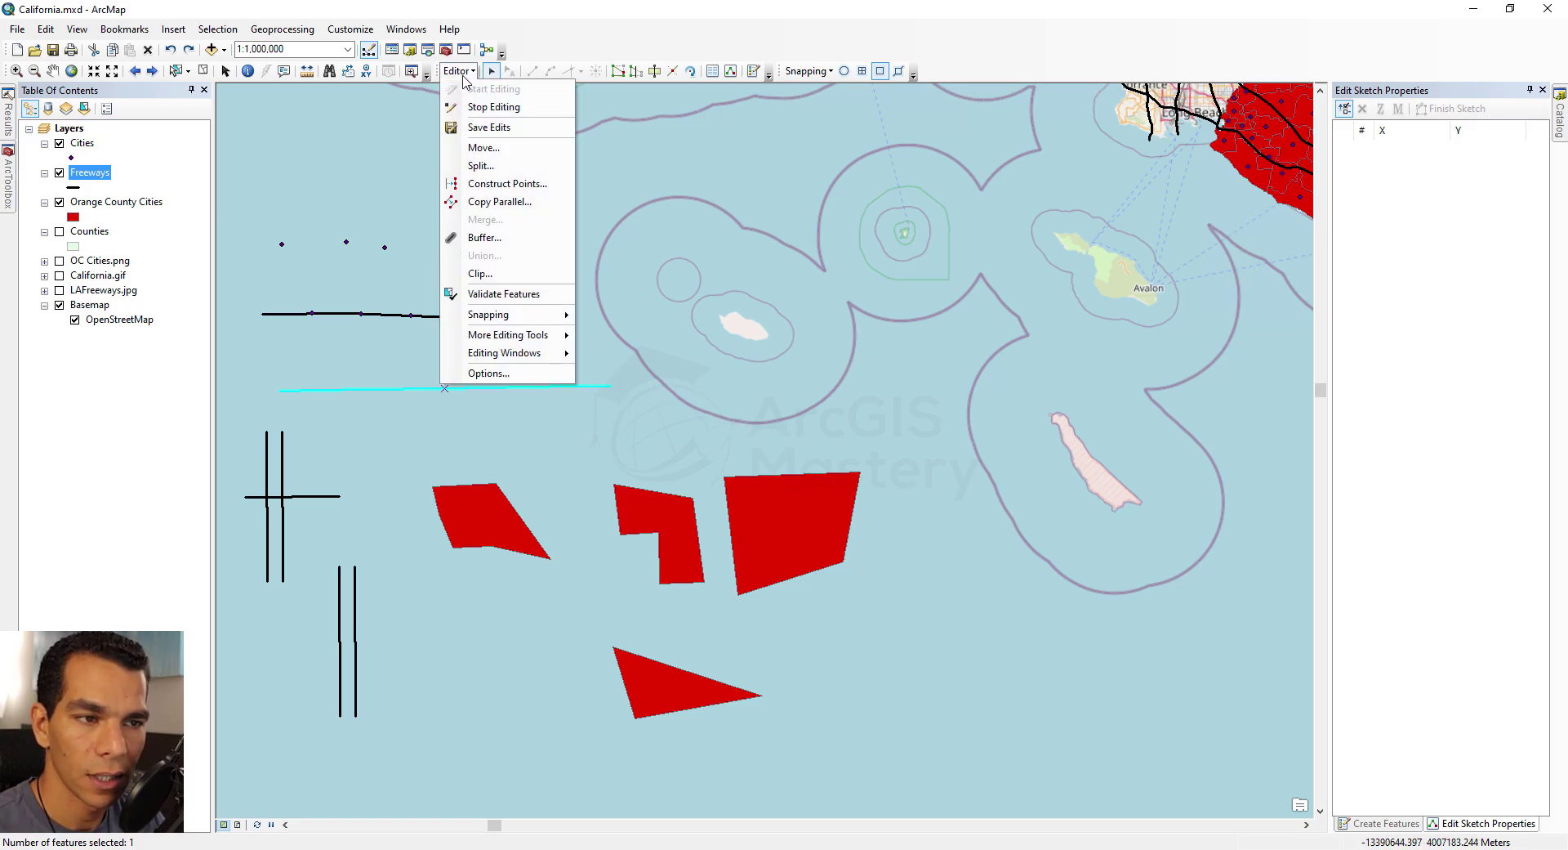
{"action": "left_click", "coordinate": [406, 393]}
{"action": "double_click", "coordinate": [405, 390]}
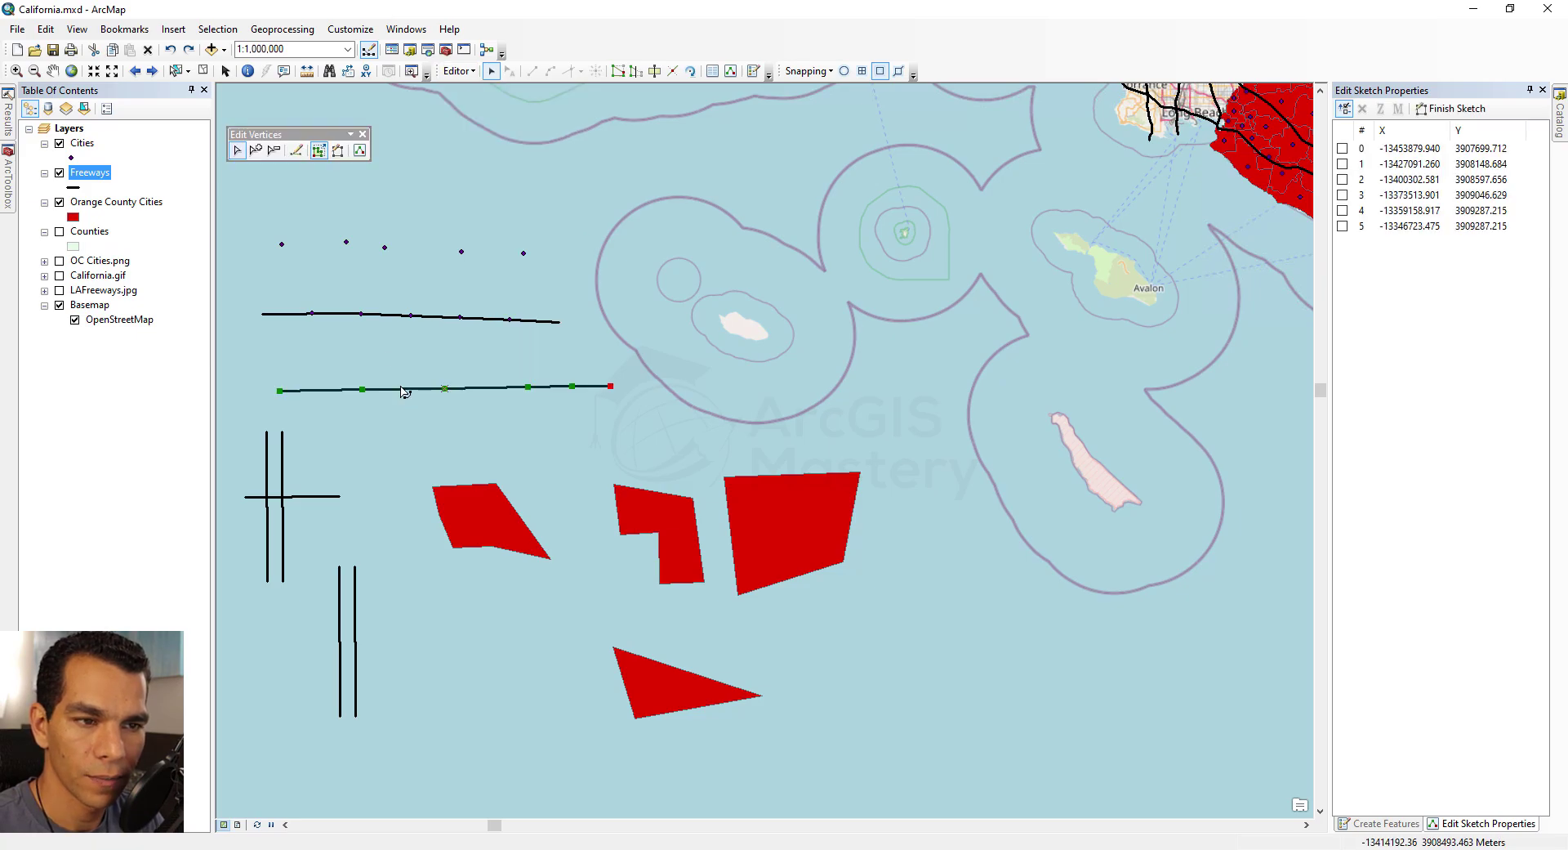
- Extend the freeway line east with a southeast-curving bend, finish it, and open the red polygon's vertices
{"action": "left_click", "coordinate": [297, 155]}
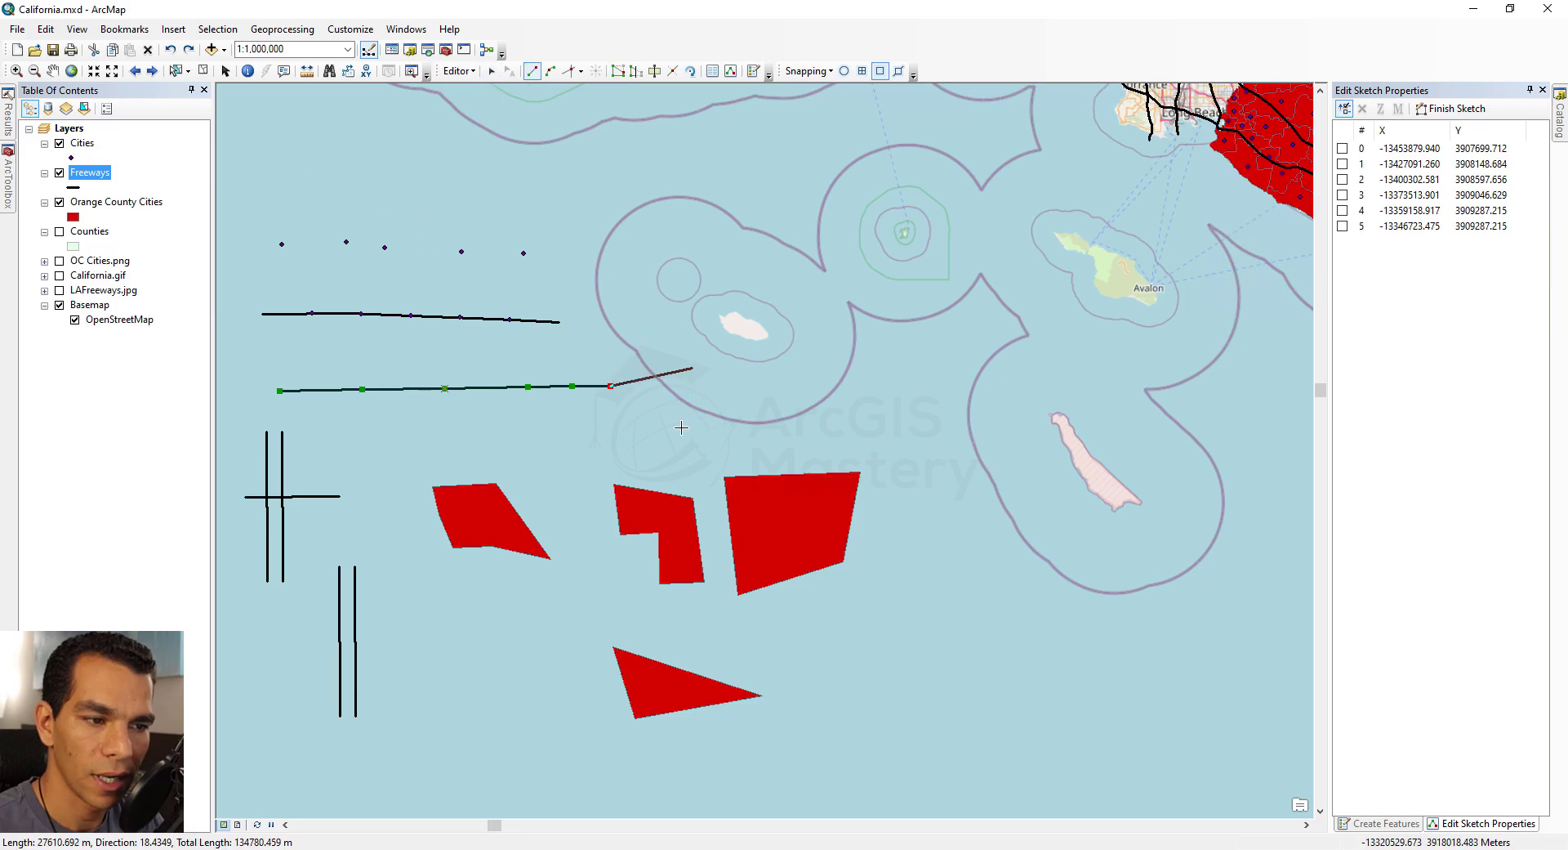
{"action": "left_click", "coordinate": [656, 417]}
{"action": "left_click", "coordinate": [686, 429]}
{"action": "left_click", "coordinate": [749, 443]}
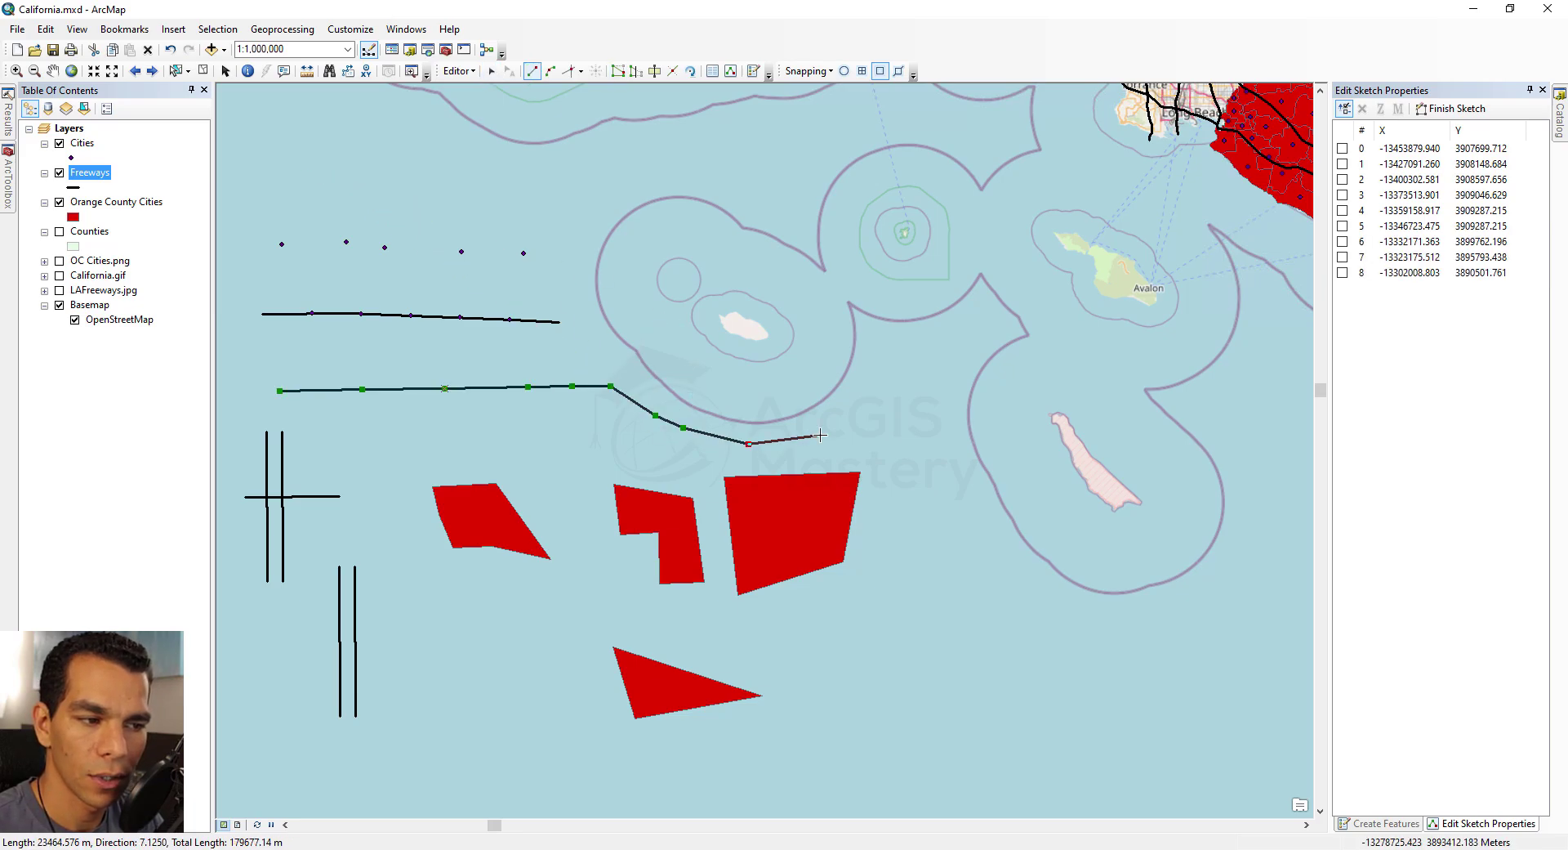
{"action": "double_click", "coordinate": [821, 434]}
{"action": "double_click", "coordinate": [454, 517]}
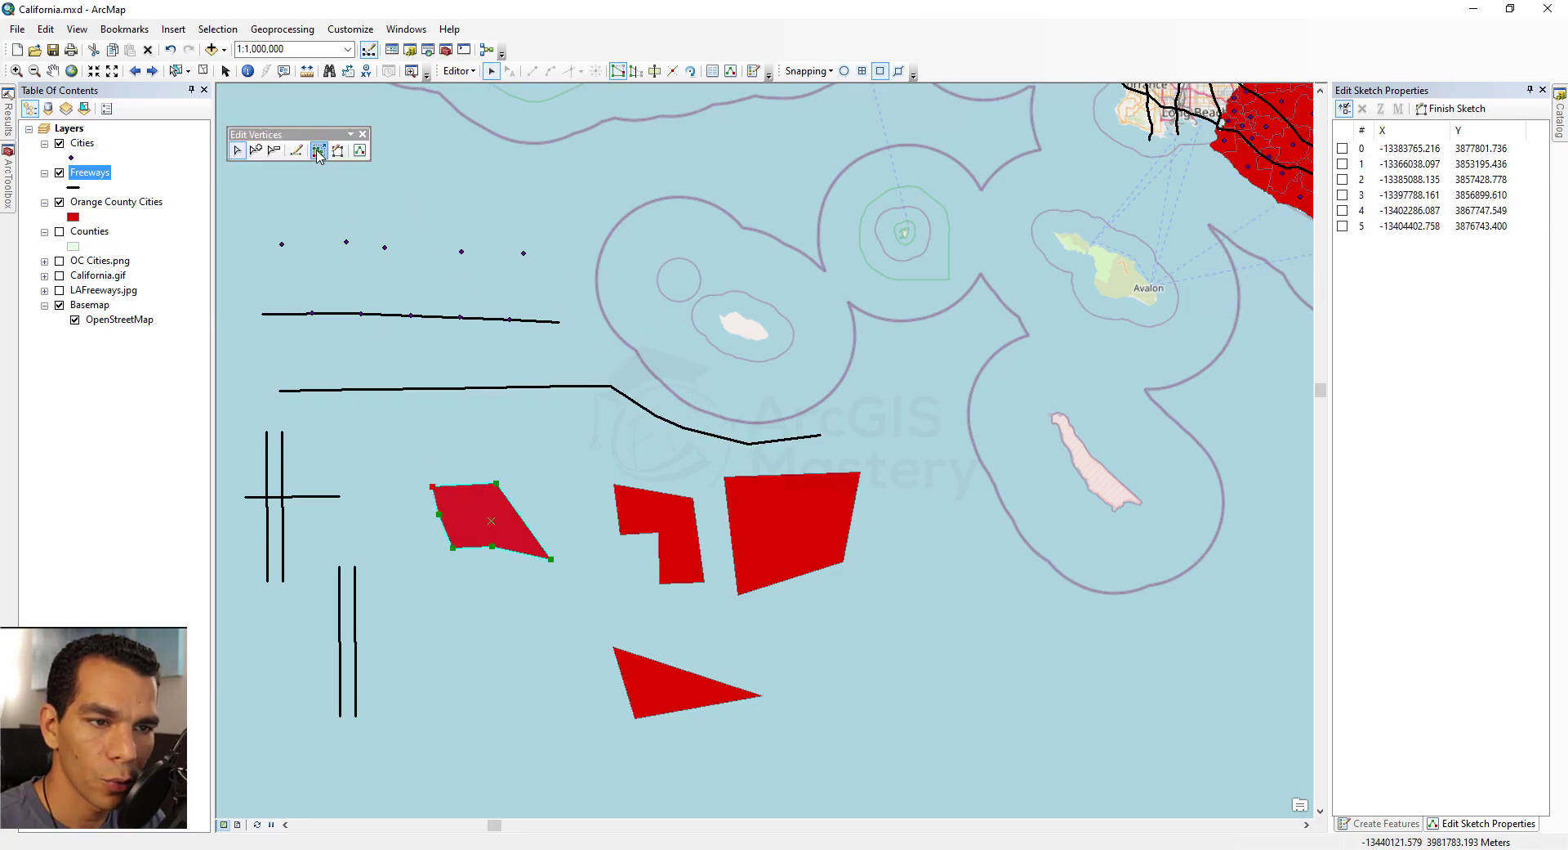
- With Stretch Proportionately on, drag a vertex to make the red polygon taller, then open the freeway's vertices
{"action": "left_click", "coordinate": [319, 151]}
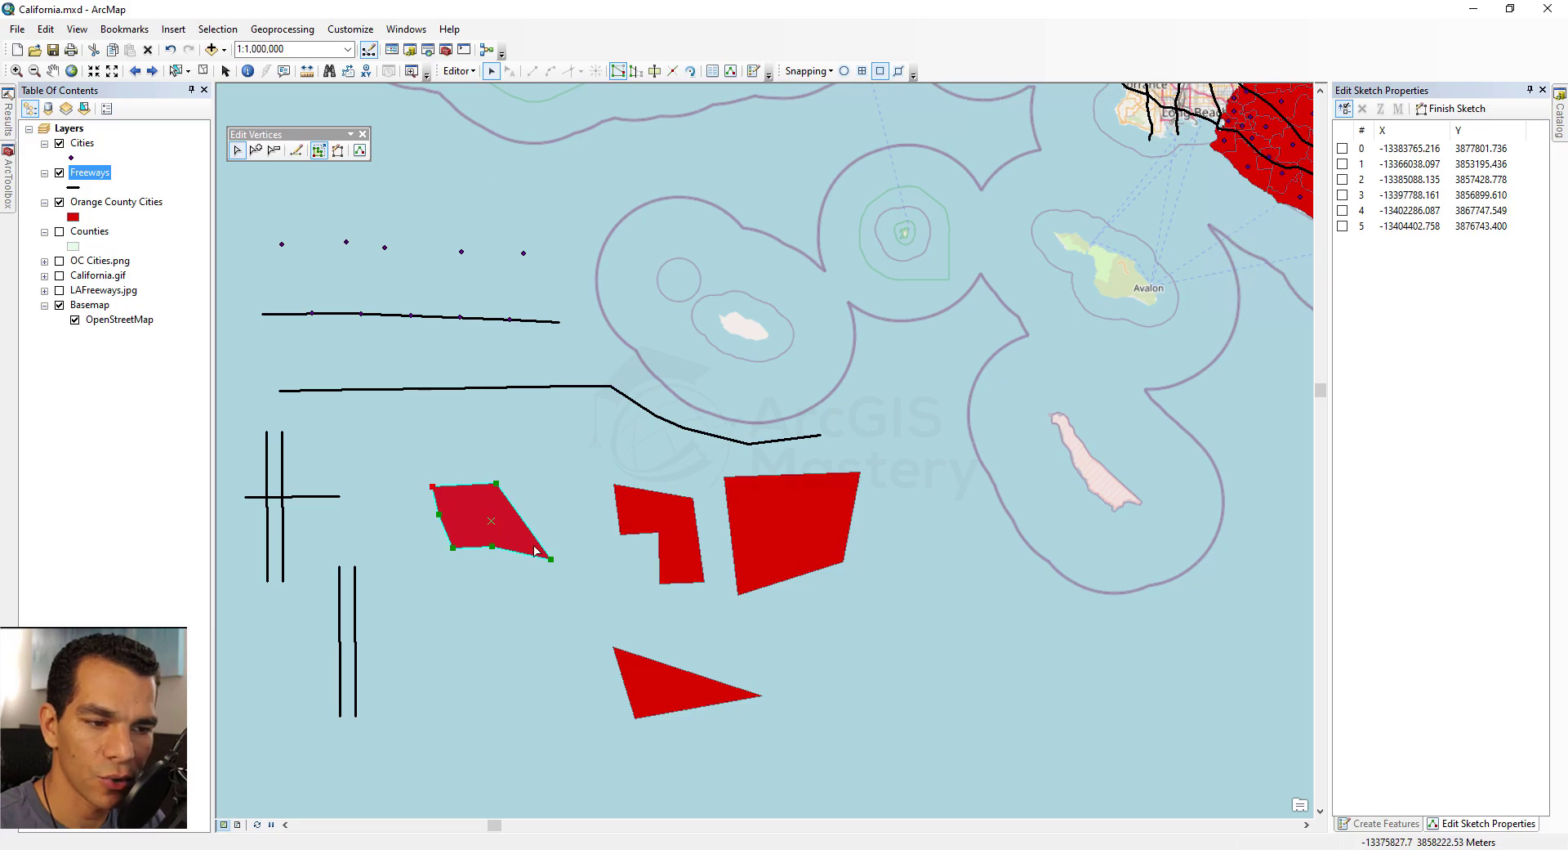
{"action": "mouse_move", "coordinate": [551, 559]}
{"action": "left_mouse_down"}
{"action": "mouse_move", "coordinate": [574, 484]}
{"action": "mouse_move", "coordinate": [563, 451]}
{"action": "mouse_move", "coordinate": [525, 440]}
{"action": "mouse_move", "coordinate": [571, 497]}
{"action": "mouse_move", "coordinate": [556, 552]}
{"action": "mouse_move", "coordinate": [581, 535]}
{"action": "left_mouse_up"}
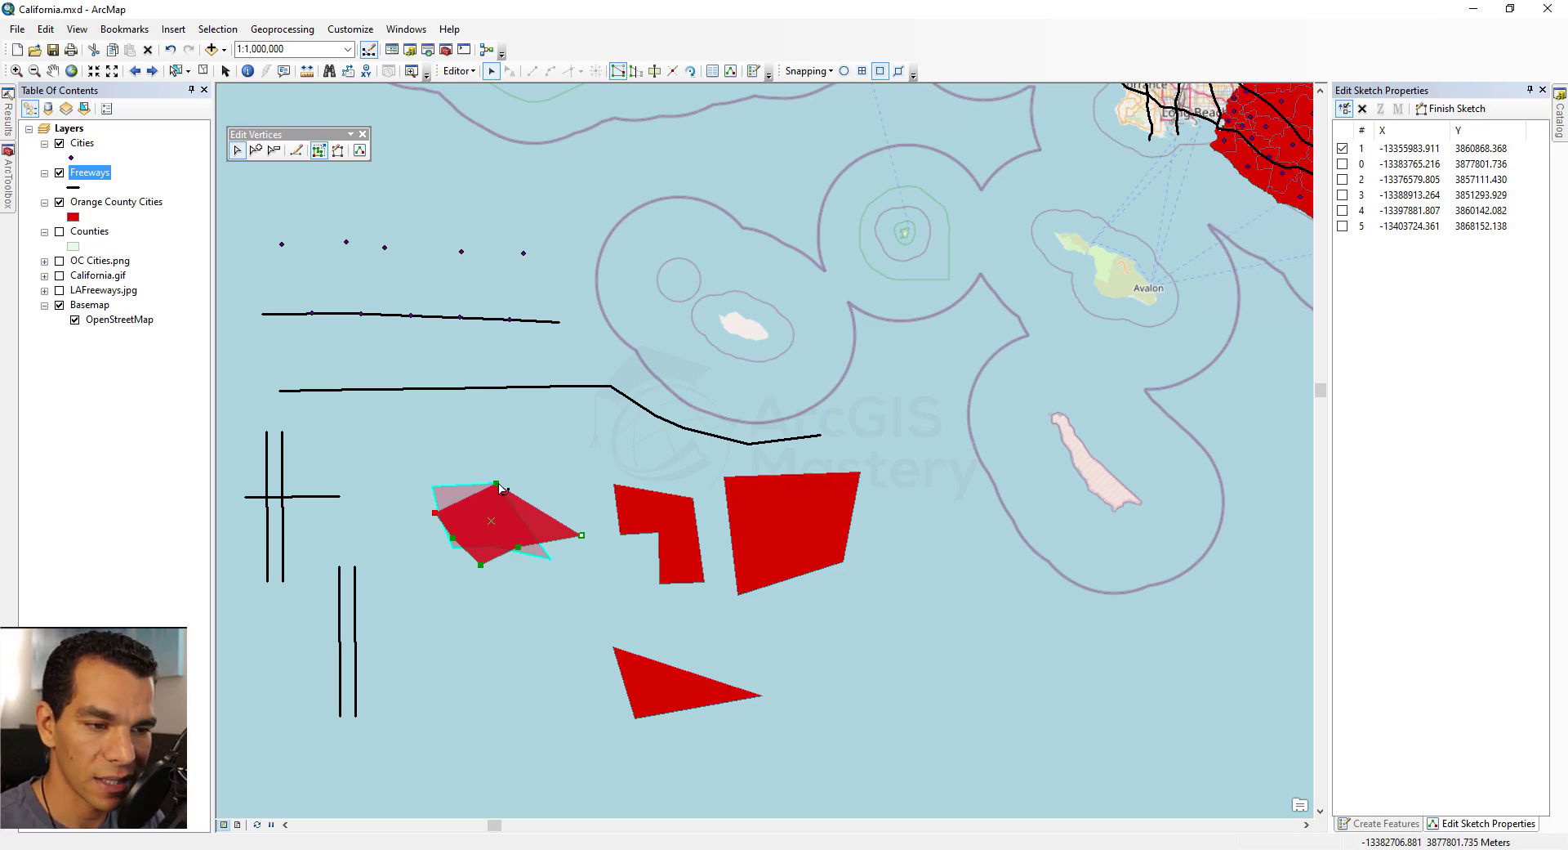
{"action": "mouse_move", "coordinate": [590, 548]}
{"action": "left_mouse_down"}
{"action": "mouse_move", "coordinate": [690, 630]}
{"action": "mouse_move", "coordinate": [559, 539]}
{"action": "mouse_move", "coordinate": [585, 577]}
{"action": "mouse_move", "coordinate": [564, 588]}
{"action": "mouse_move", "coordinate": [413, 395]}
{"action": "left_mouse_up"}
{"action": "key", "text": "Escape"}
{"action": "mouse_move", "coordinate": [396, 548]}
{"action": "left_mouse_down"}
{"action": "mouse_move", "coordinate": [315, 594]}
{"action": "mouse_move", "coordinate": [308, 549]}
{"action": "mouse_move", "coordinate": [641, 521]}
{"action": "mouse_move", "coordinate": [535, 612]}
{"action": "left_mouse_up"}
{"action": "left_click", "coordinate": [525, 423]}
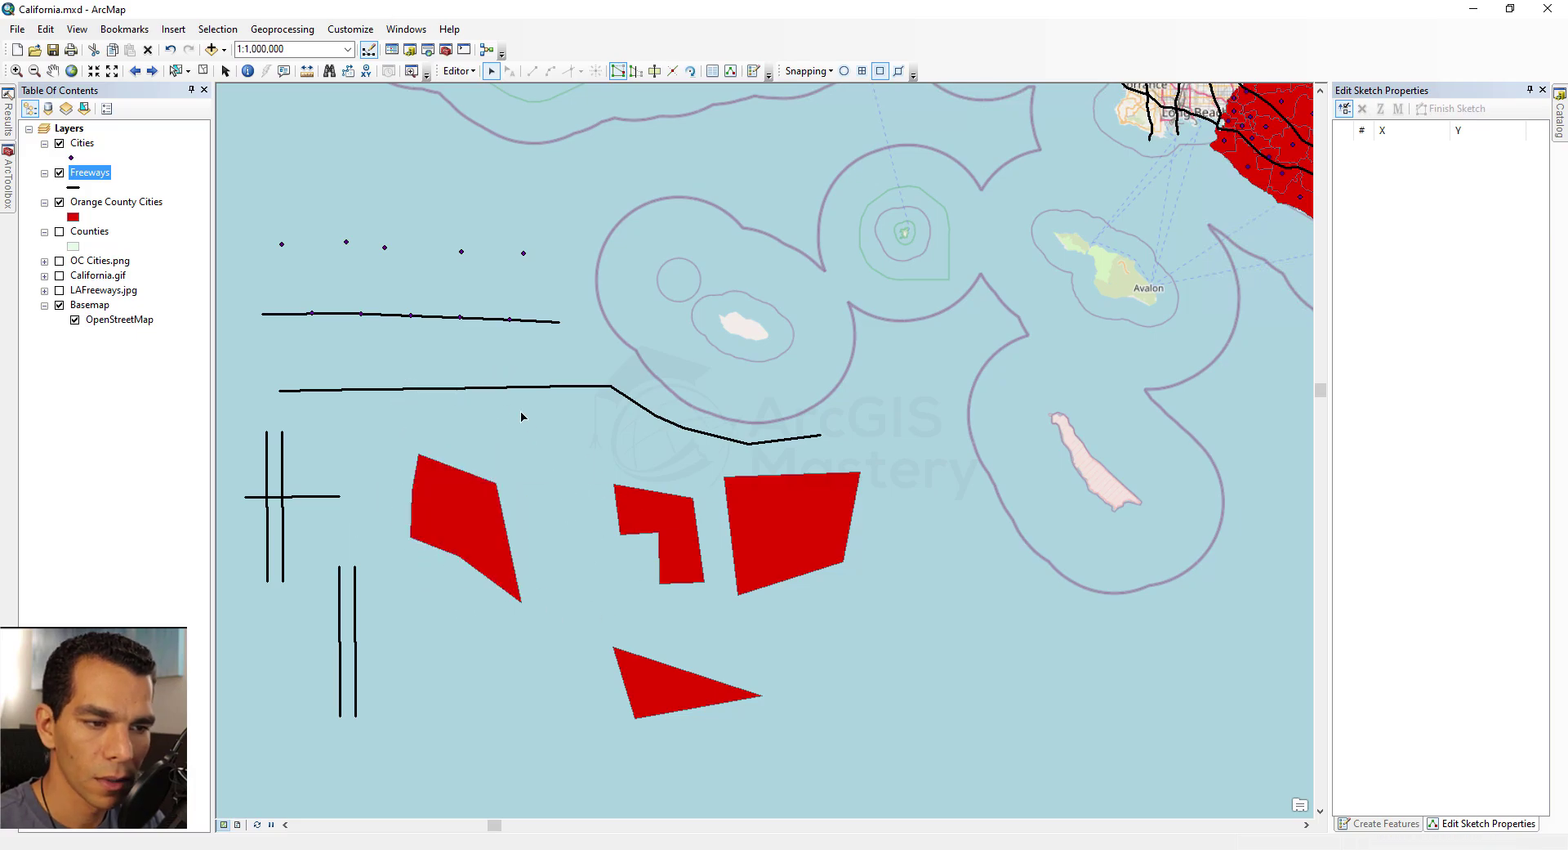
{"action": "double_click", "coordinate": [519, 389]}
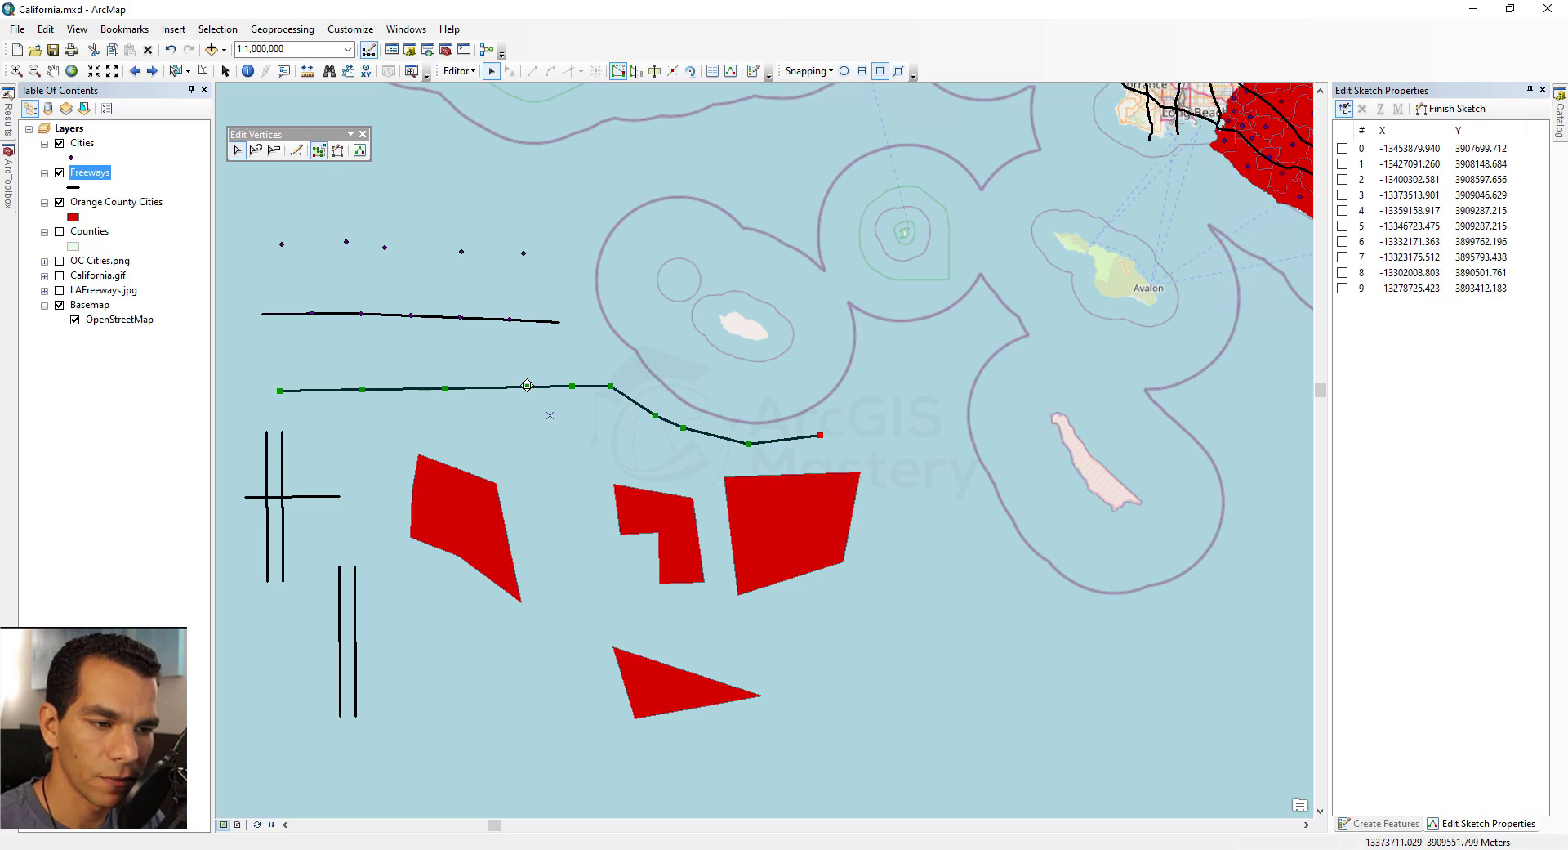
- Drag the freeway's middle vertex and western end vertex upward
{"action": "mouse_move", "coordinate": [527, 384]}
{"action": "left_mouse_down"}
{"action": "mouse_move", "coordinate": [581, 367]}
{"action": "mouse_move", "coordinate": [812, 434]}
{"action": "mouse_move", "coordinate": [301, 374]}
{"action": "mouse_move", "coordinate": [280, 387]}
{"action": "mouse_move", "coordinate": [523, 351]}
{"action": "mouse_move", "coordinate": [532, 336]}
{"action": "mouse_move", "coordinate": [403, 335]}
{"action": "mouse_move", "coordinate": [577, 351]}
{"action": "mouse_move", "coordinate": [540, 335]}
{"action": "mouse_move", "coordinate": [523, 372]}
{"action": "mouse_move", "coordinate": [559, 347]}
{"action": "mouse_move", "coordinate": [550, 402]}
{"action": "mouse_move", "coordinate": [518, 353]}
{"action": "mouse_move", "coordinate": [527, 384]}
{"action": "left_mouse_up"}
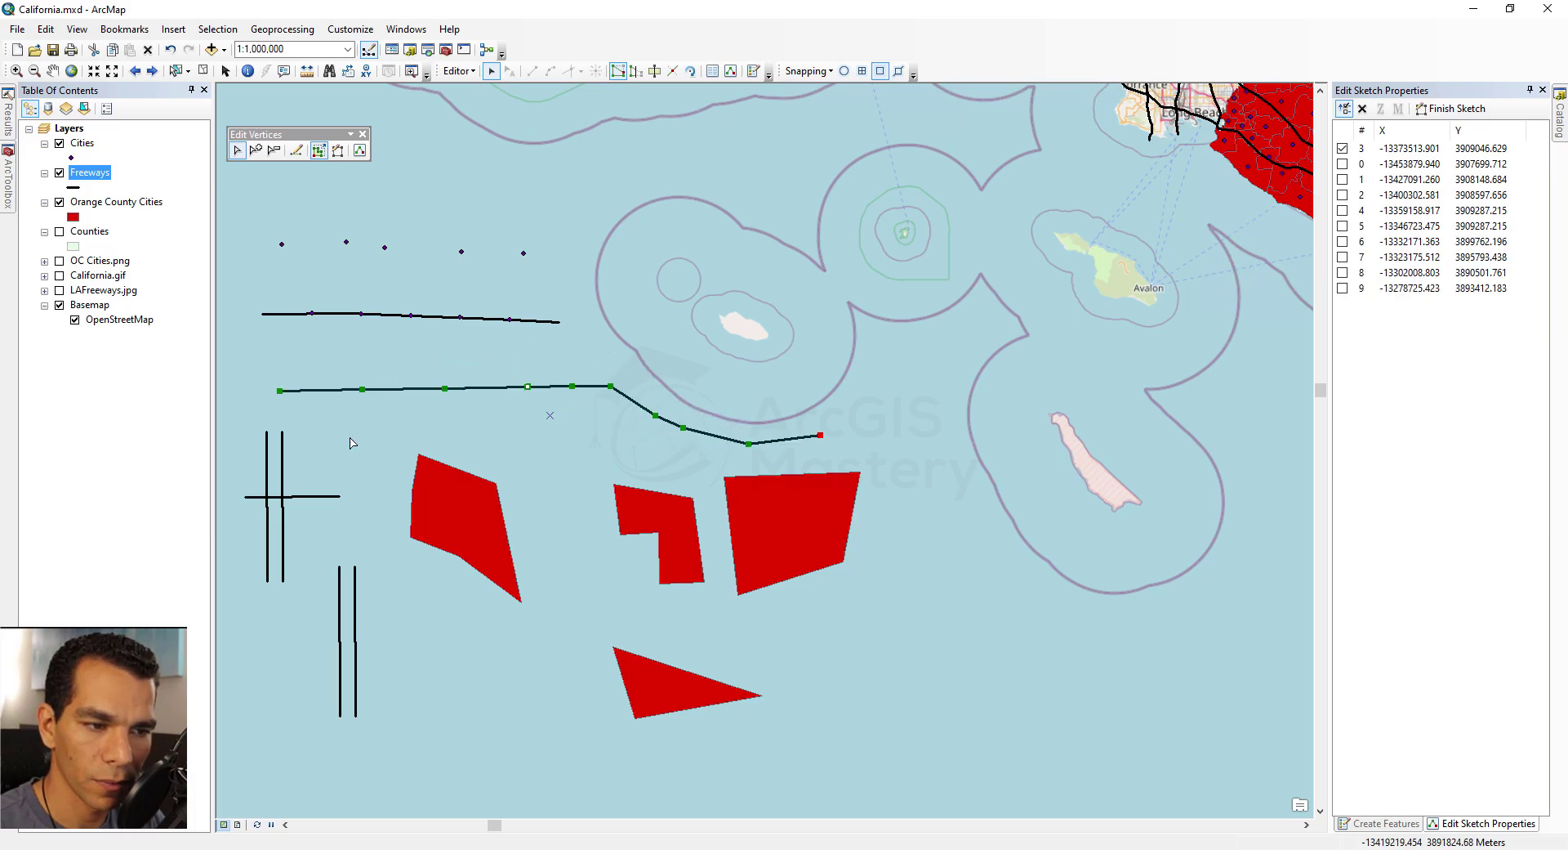
{"action": "mouse_move", "coordinate": [277, 390]}
{"action": "left_mouse_down"}
{"action": "mouse_move", "coordinate": [360, 310]}
{"action": "mouse_move", "coordinate": [498, 243]}
{"action": "mouse_move", "coordinate": [563, 216]}
{"action": "mouse_move", "coordinate": [425, 307]}
{"action": "mouse_move", "coordinate": [609, 231]}
{"action": "mouse_move", "coordinate": [274, 378]}
{"action": "mouse_move", "coordinate": [422, 276]}
{"action": "mouse_move", "coordinate": [286, 358]}
{"action": "left_mouse_up"}
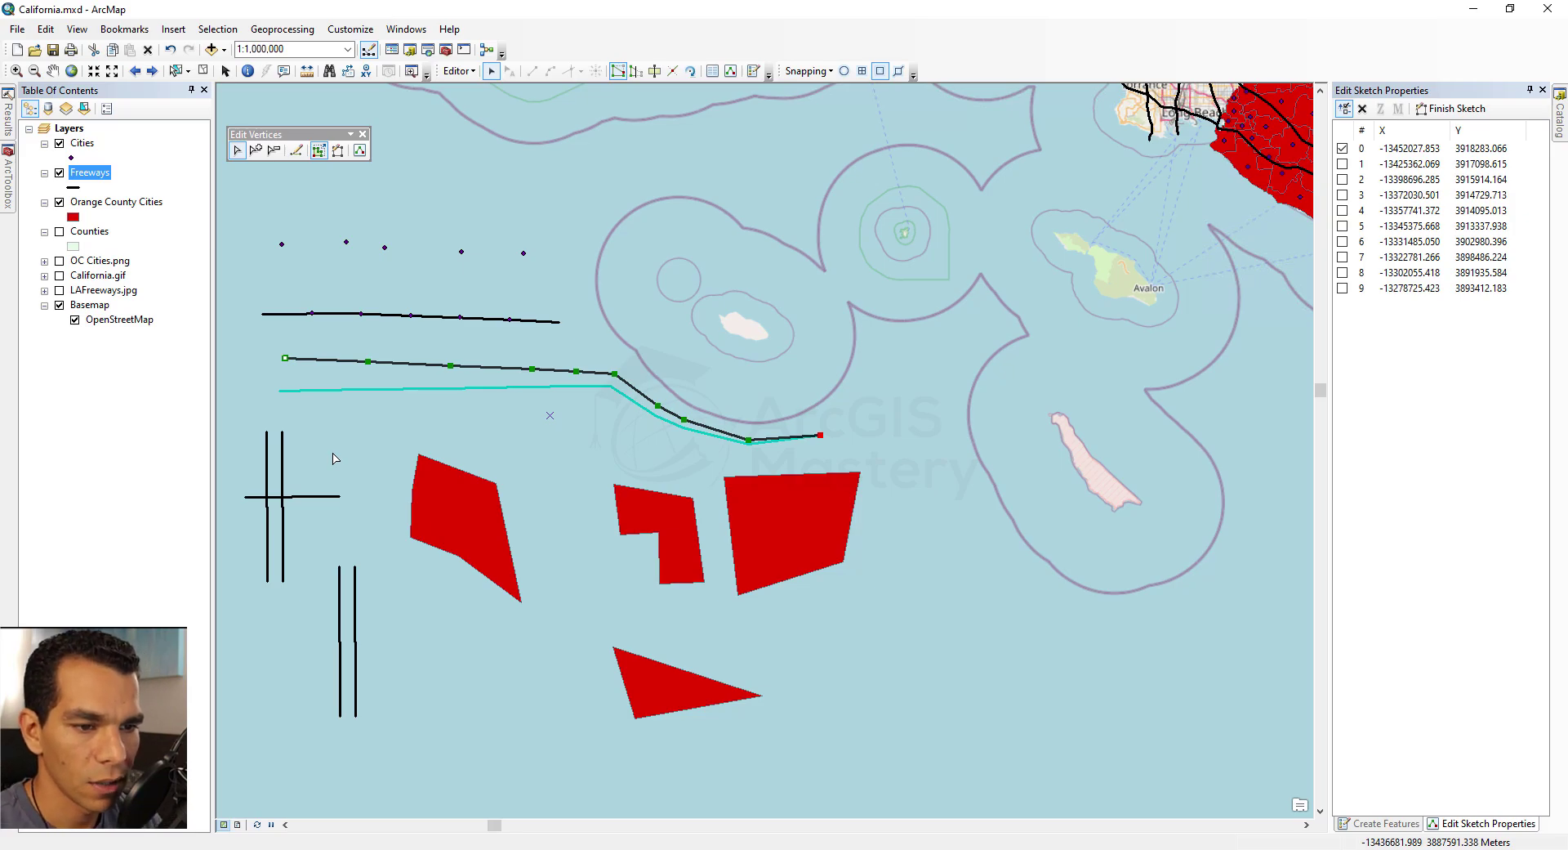
- Pull the left polygon's upper-right and top-left corners up and outward, then finish the sketch
{"action": "double_click", "coordinate": [429, 511]}
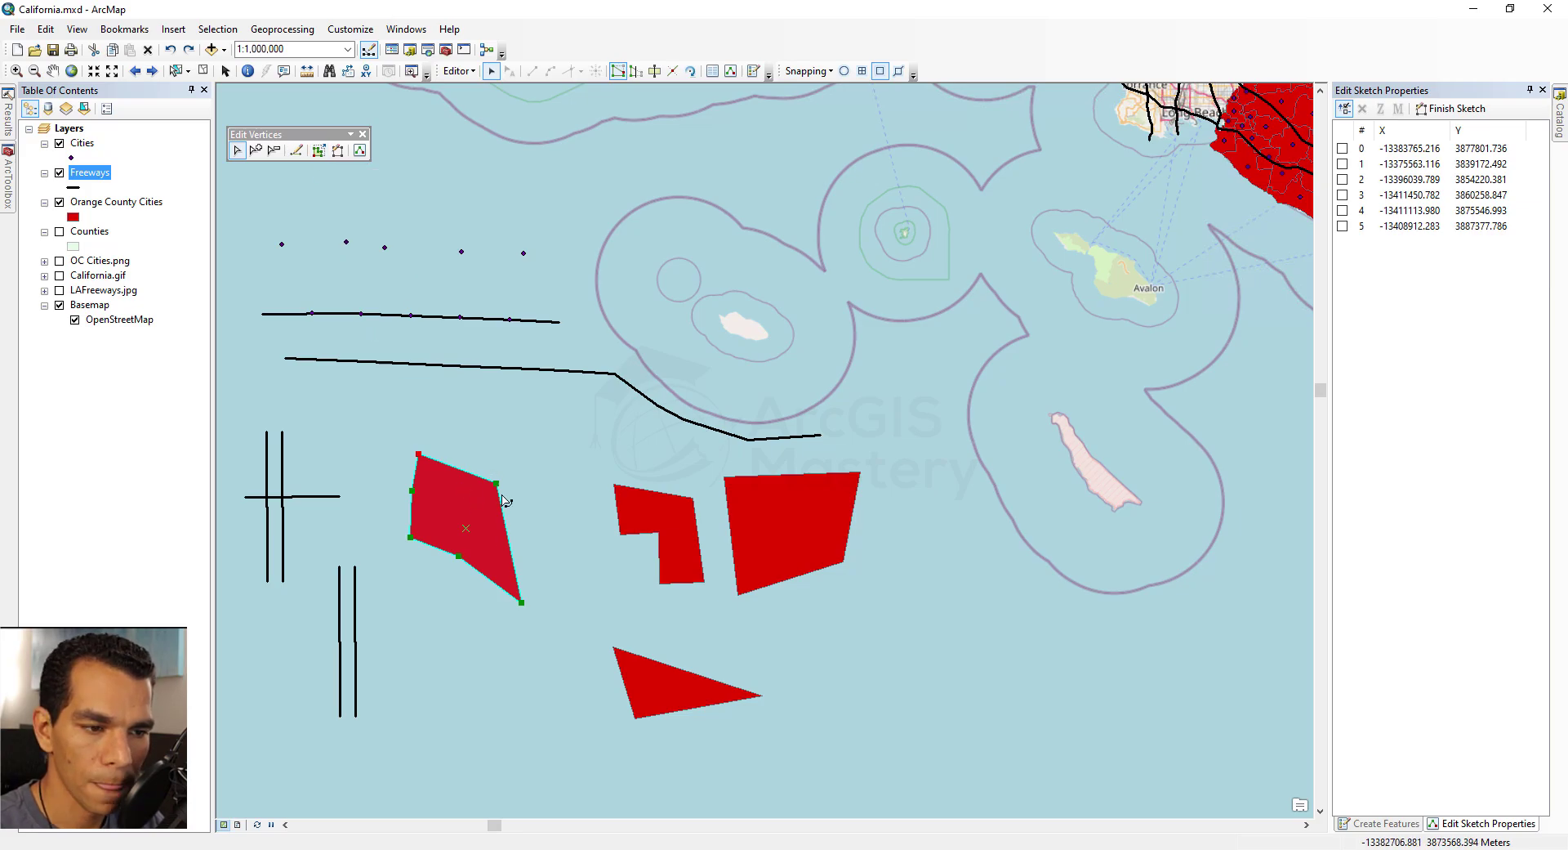
{"action": "left_click_drag", "start_coordinate": [496, 482], "coordinate": [537, 448]}
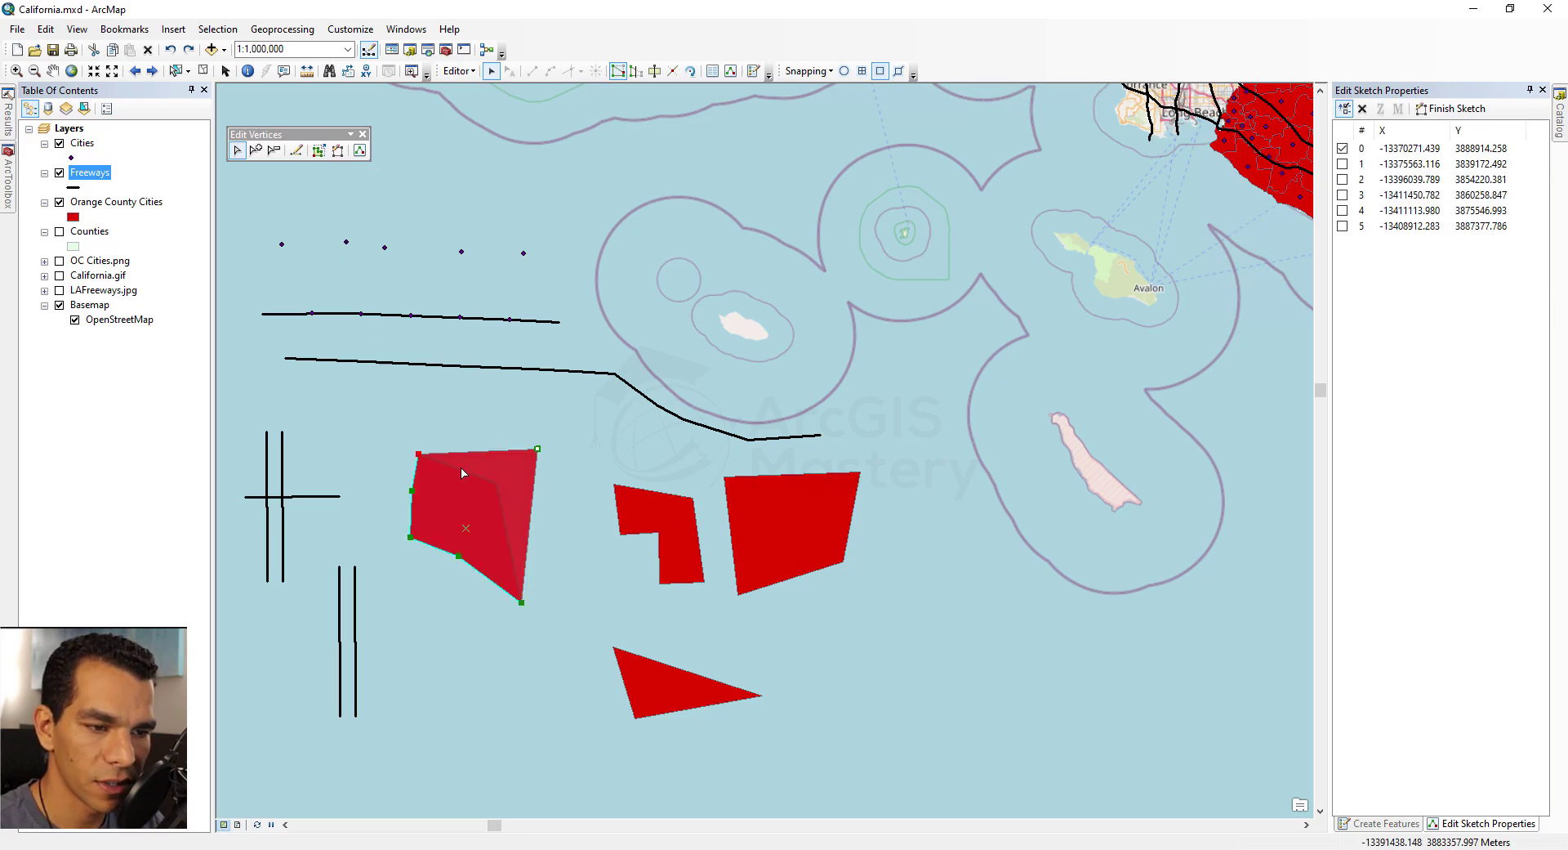
{"action": "left_click_drag", "start_coordinate": [418, 451], "coordinate": [406, 413]}
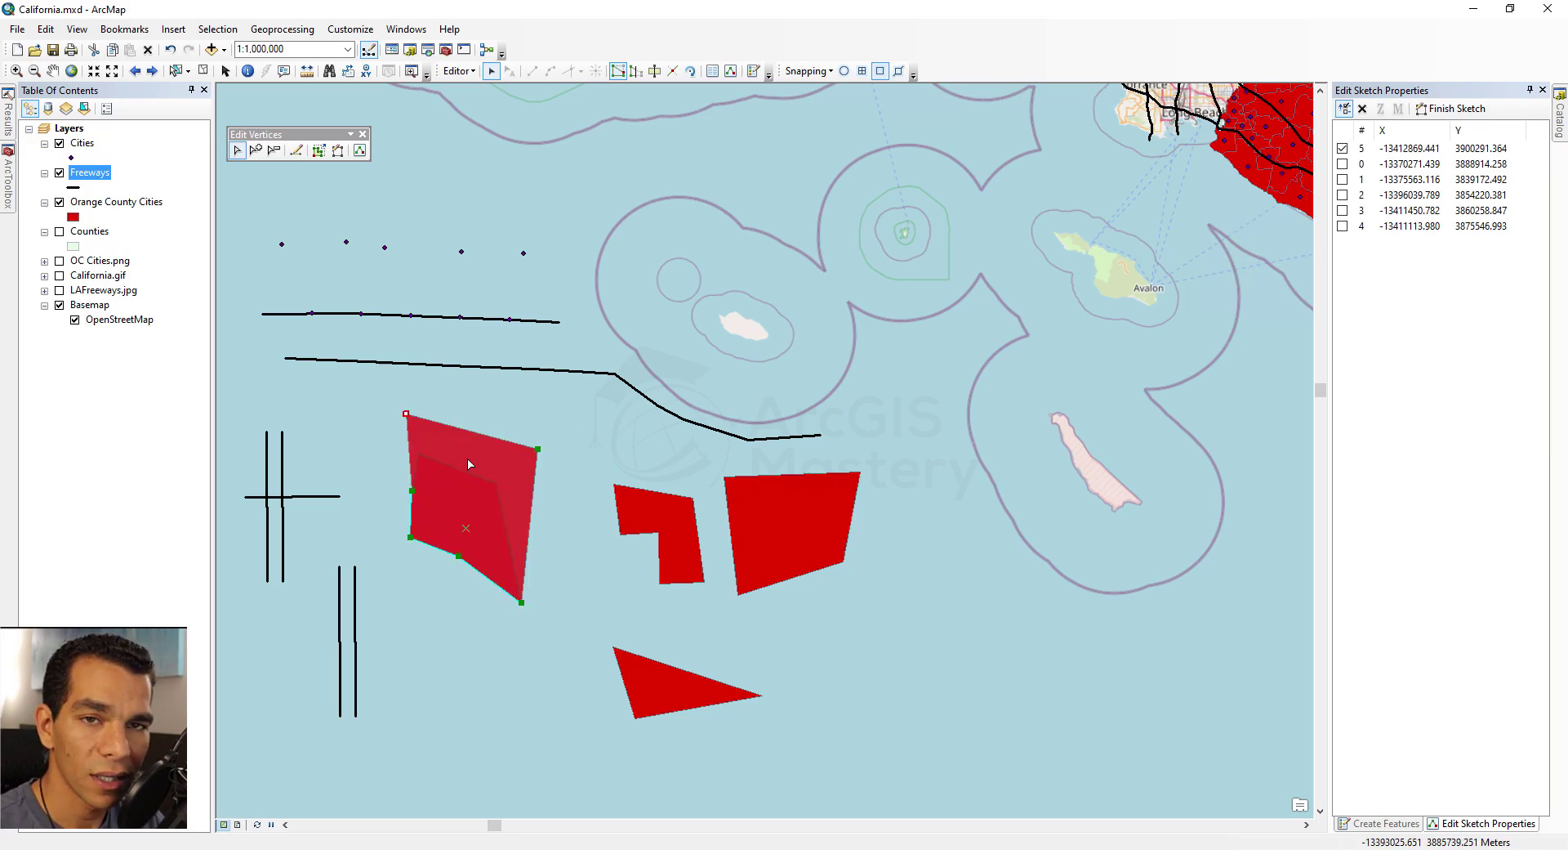
{"action": "left_click", "coordinate": [337, 151]}
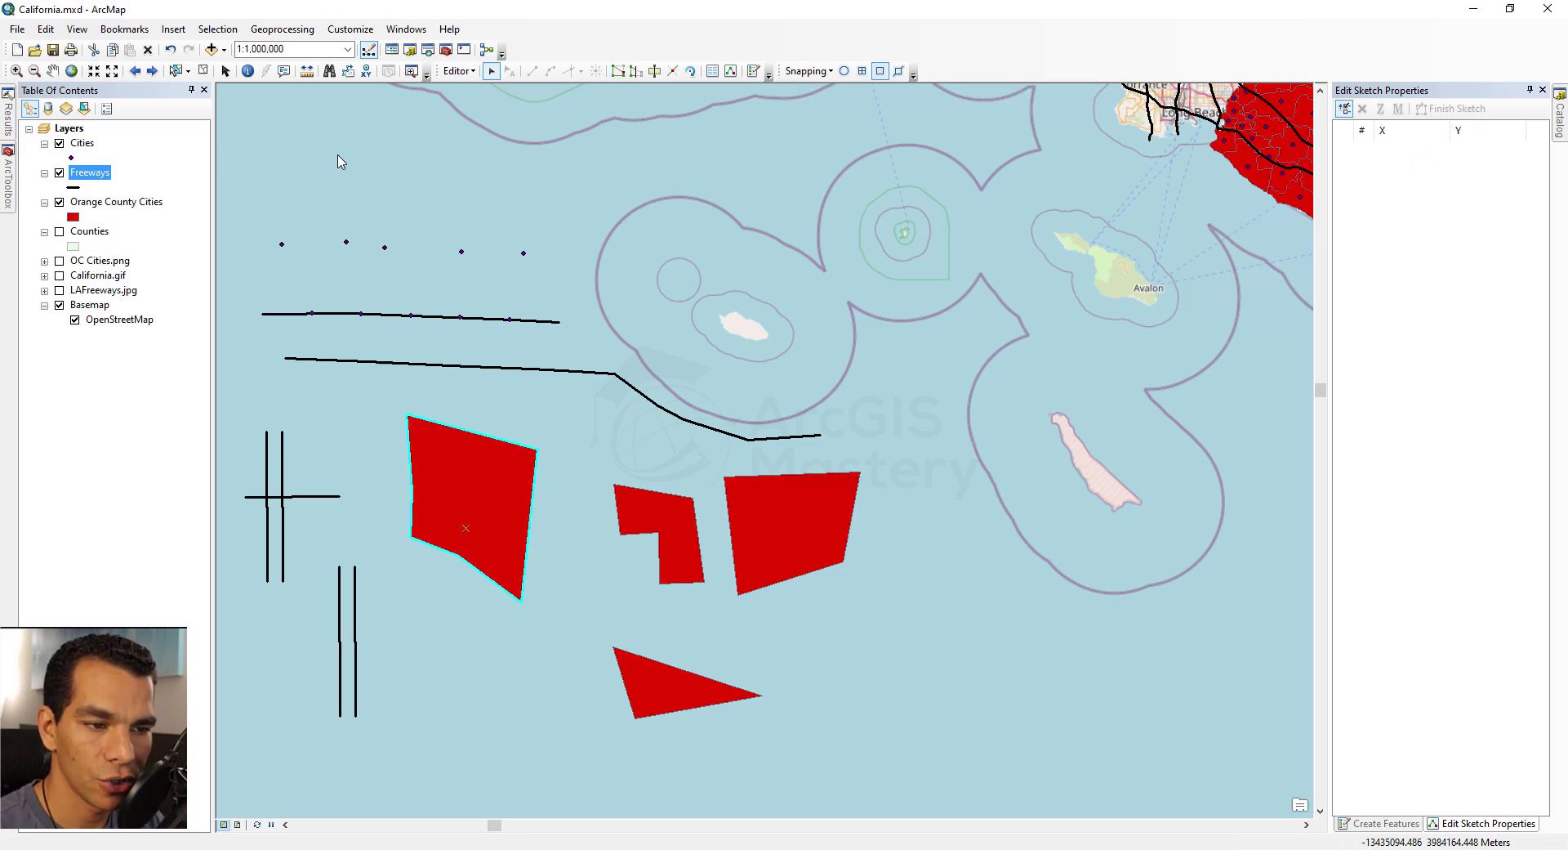
- Reopen and refinish the polygon's sketch, then bring up sketch options on its top edge
{"action": "double_click", "coordinate": [465, 474]}
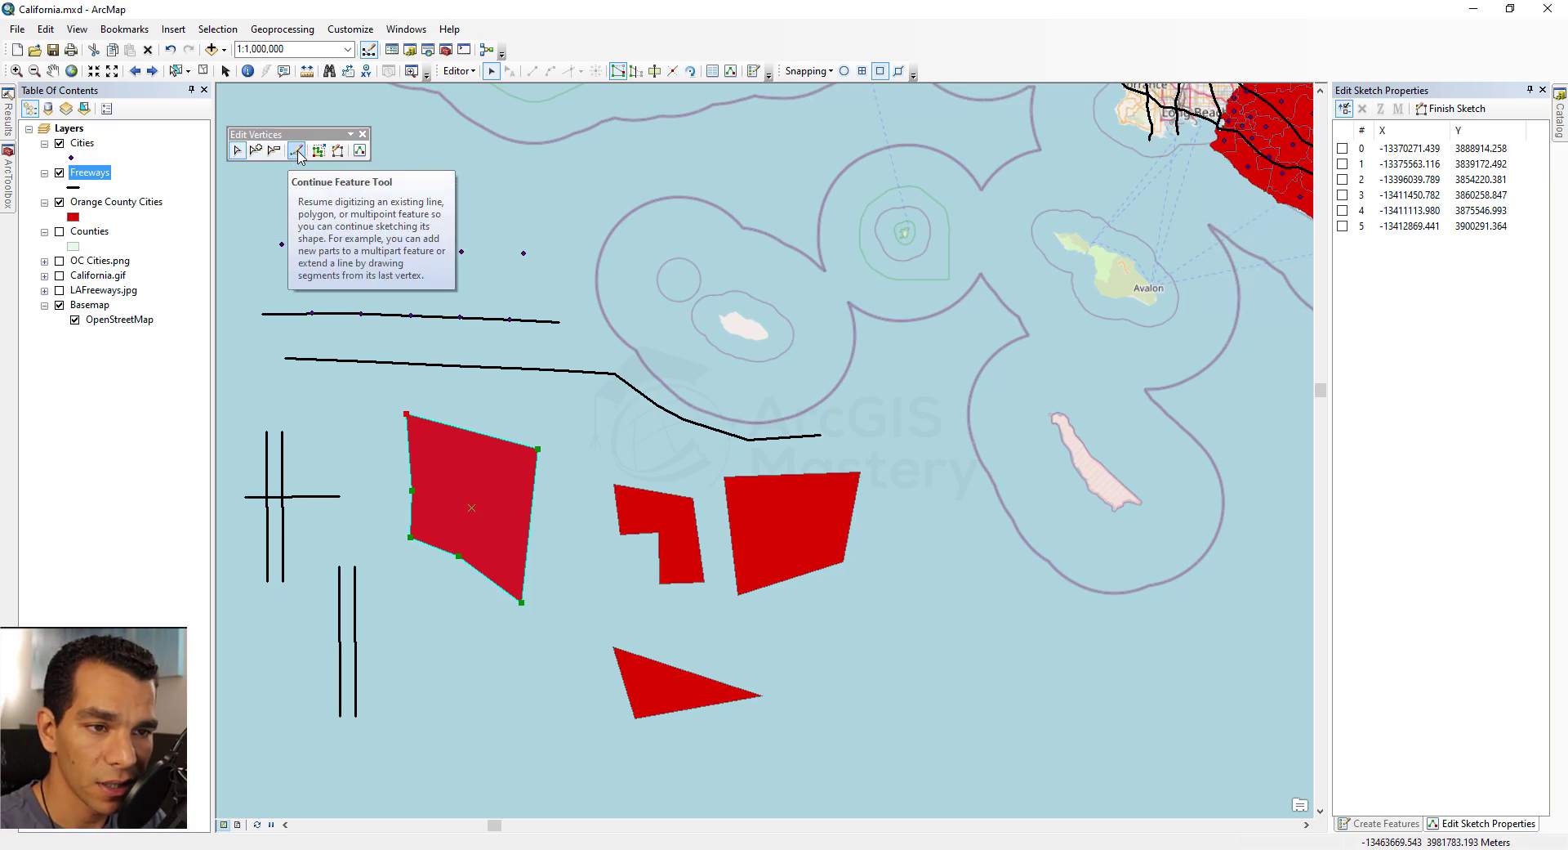
{"action": "left_click", "coordinate": [494, 414]}
{"action": "double_click", "coordinate": [471, 478]}
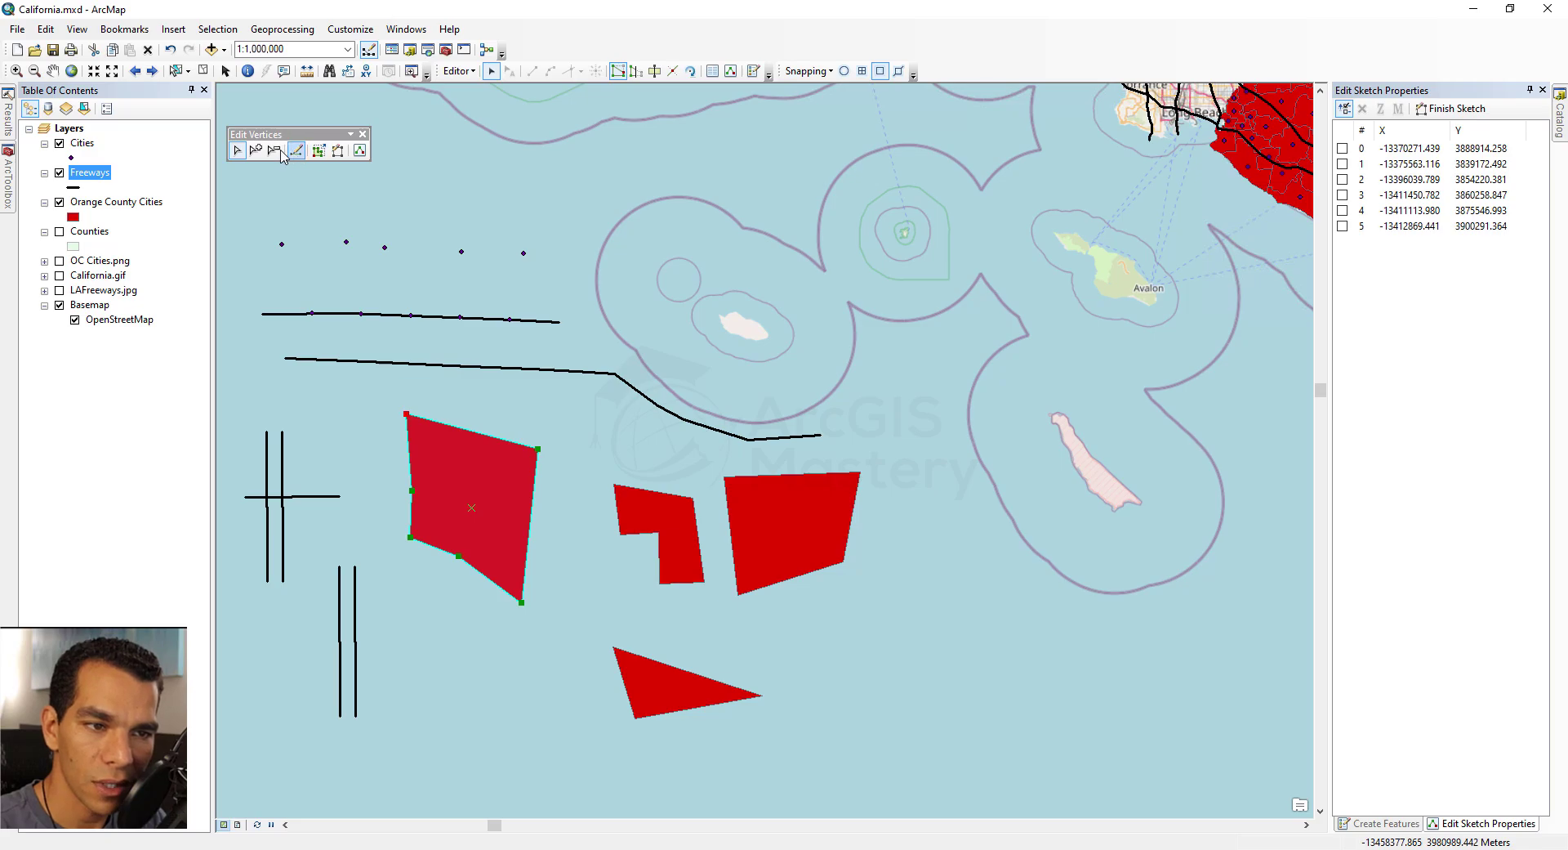
{"action": "right_click", "coordinate": [469, 435]}
- Insert a top-edge vertex, delete the left vertex, and add a new left vertex pulled outward
{"action": "left_click", "coordinate": [508, 459]}
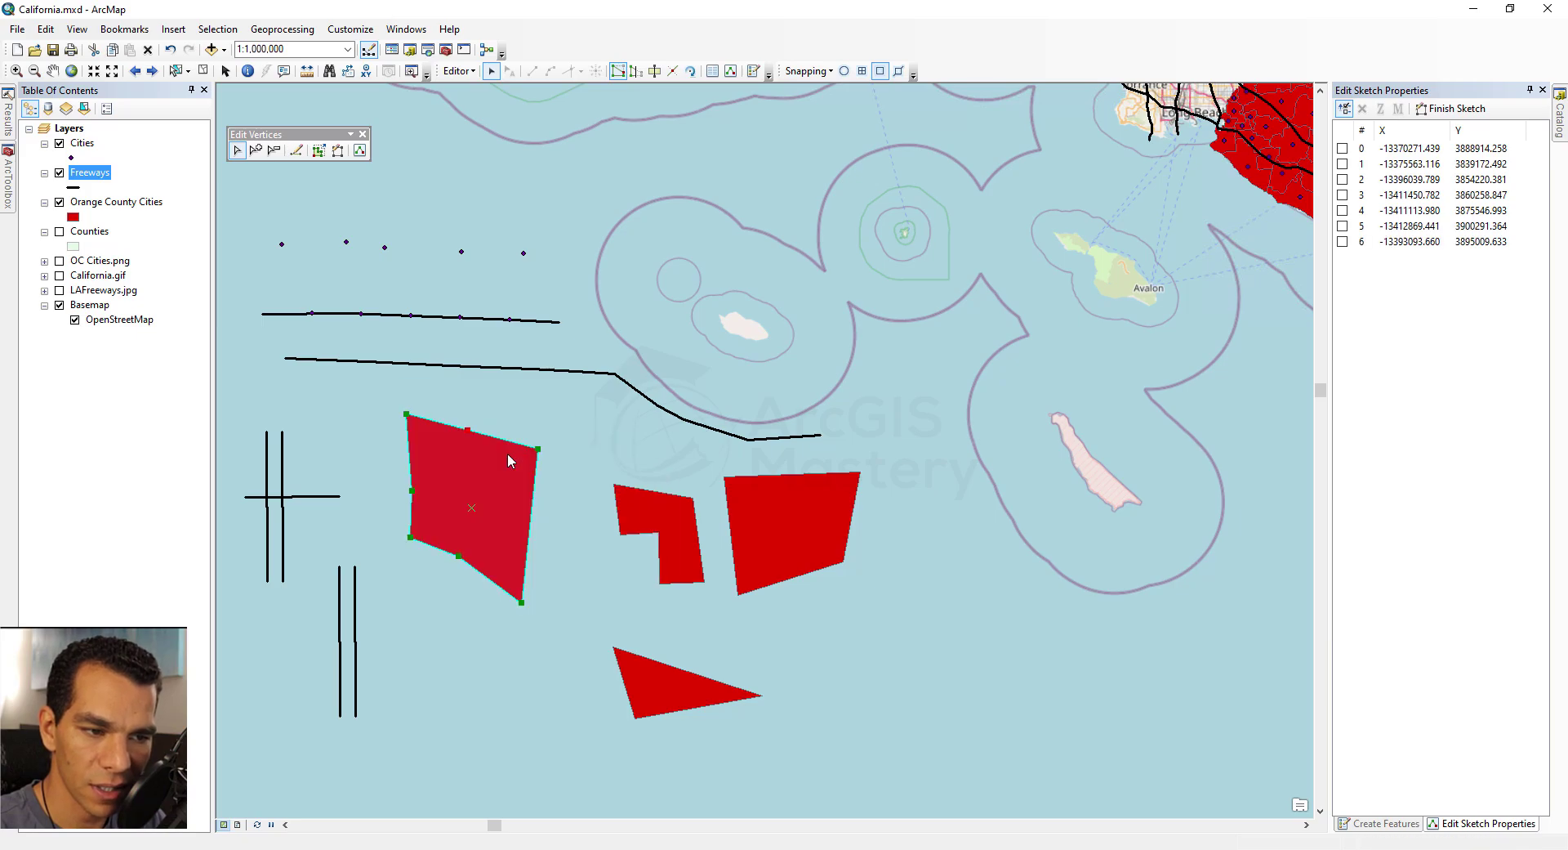
{"action": "right_click", "coordinate": [413, 492]}
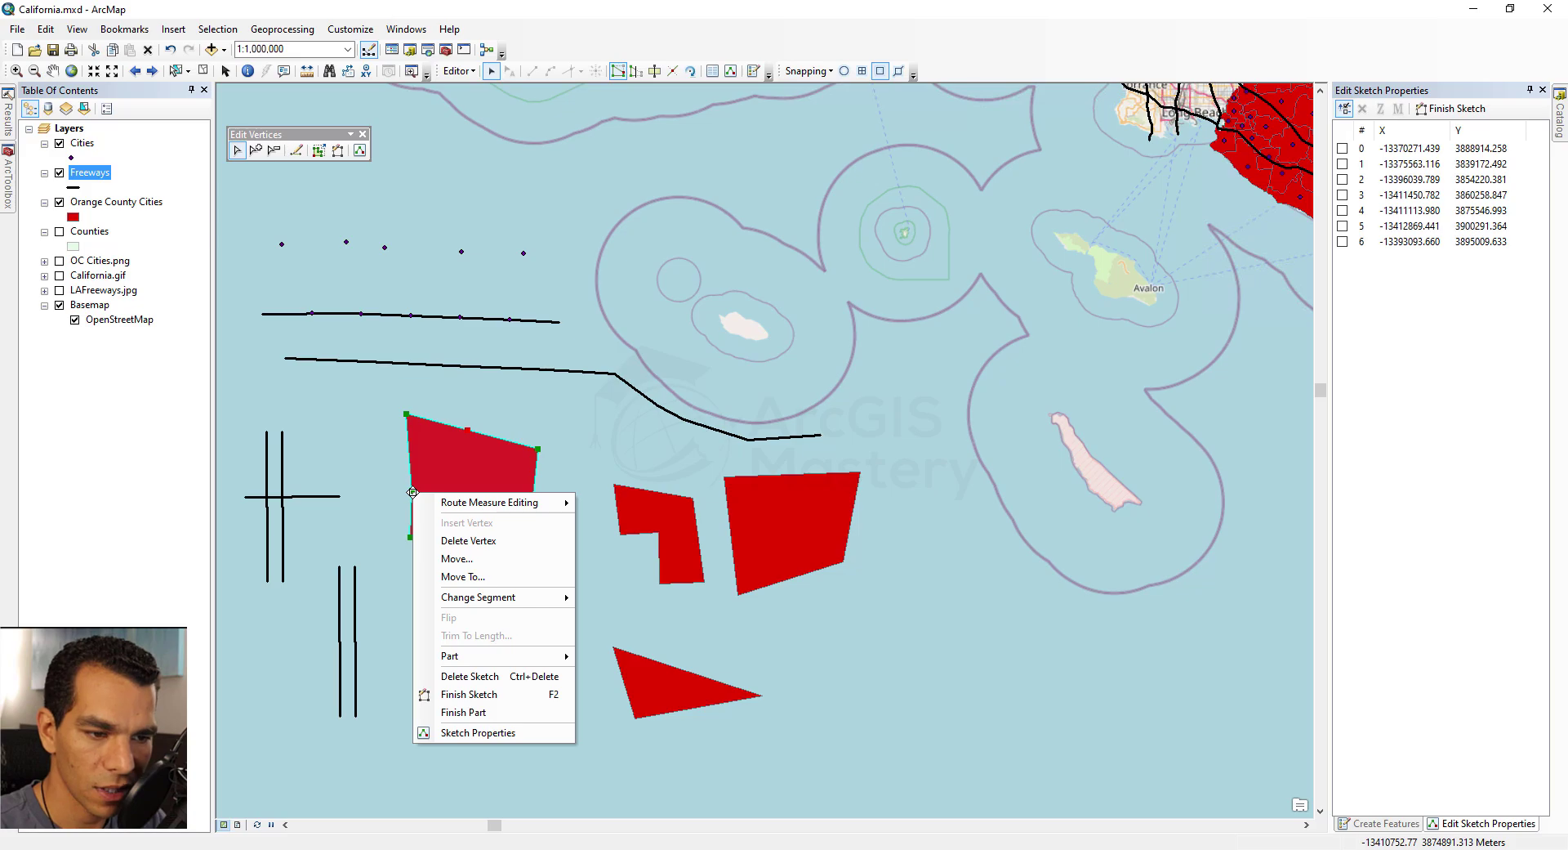
{"action": "left_click", "coordinate": [461, 540]}
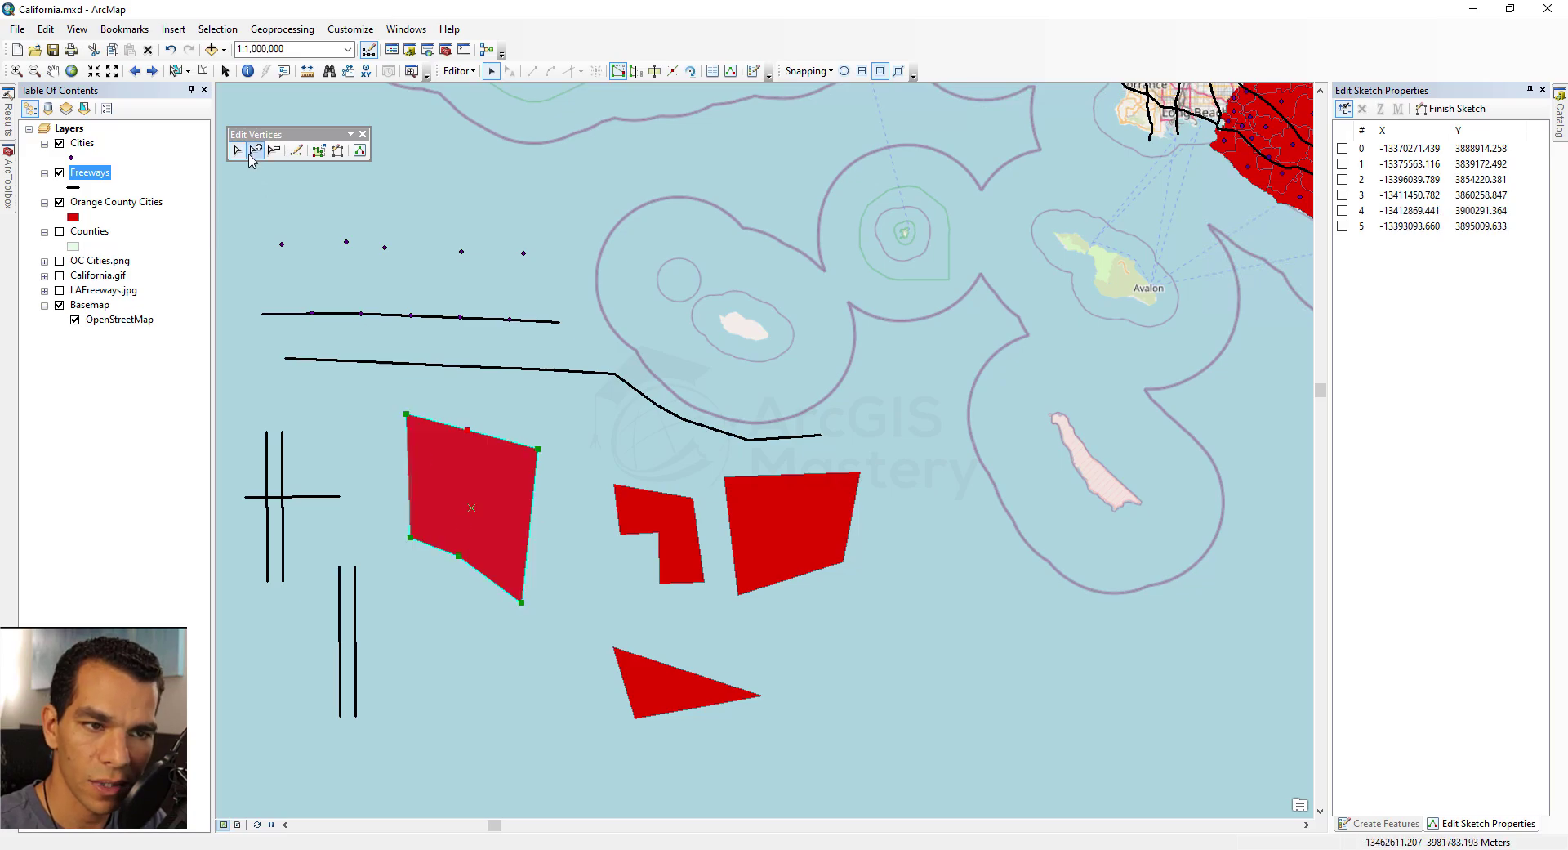
{"action": "right_click", "coordinate": [411, 471]}
{"action": "left_click", "coordinate": [448, 500]}
{"action": "left_click_drag", "start_coordinate": [404, 465], "coordinate": [371, 474]}
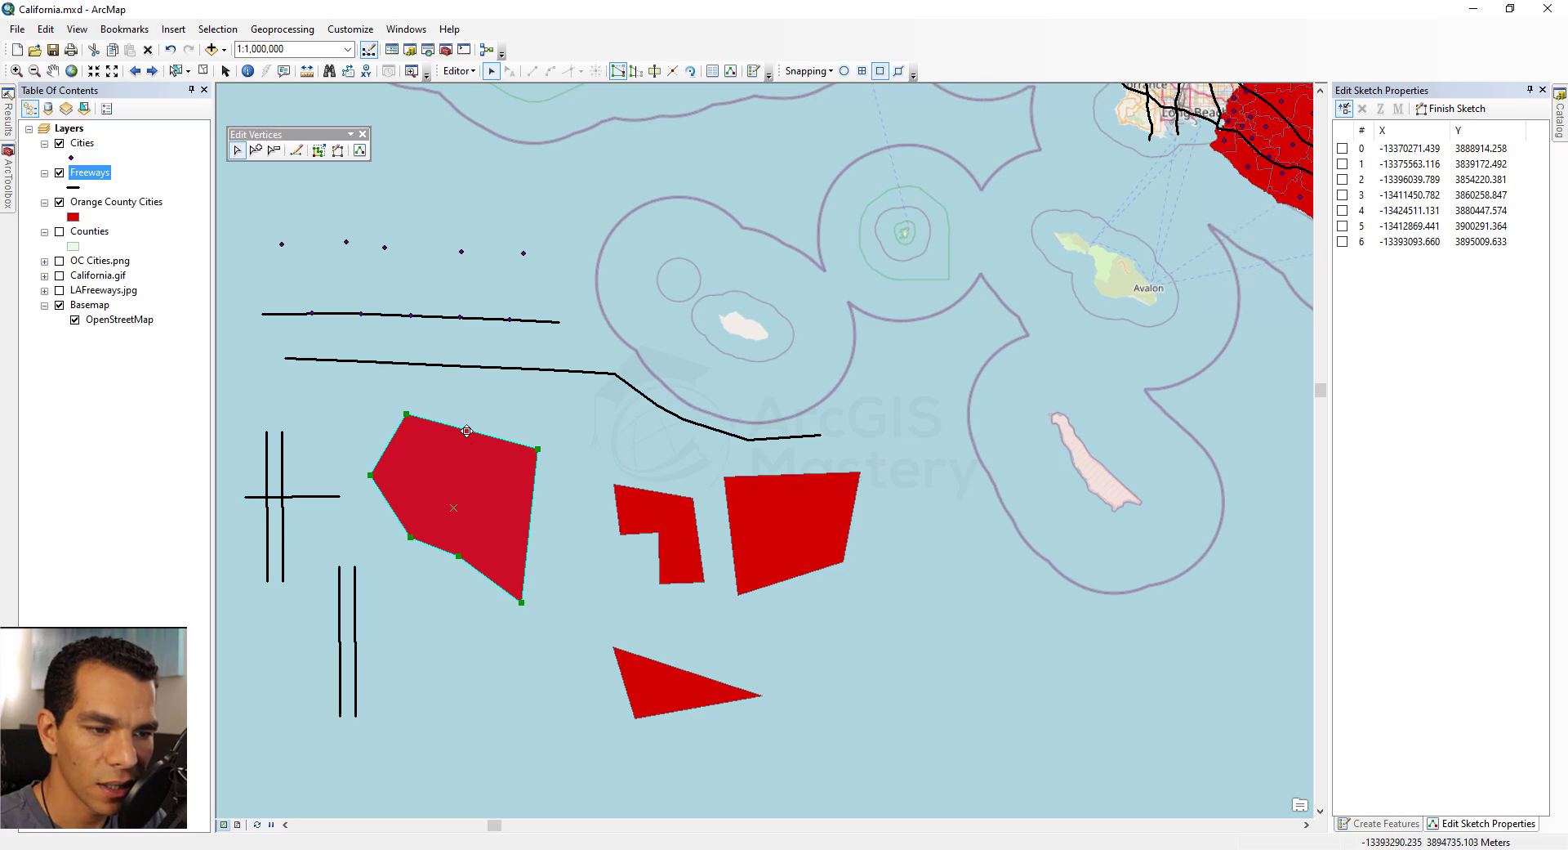
- Finish the polygon sketch, reopen its seven vertices, then close the vertex editing tools
{"action": "right_click", "coordinate": [466, 430]}
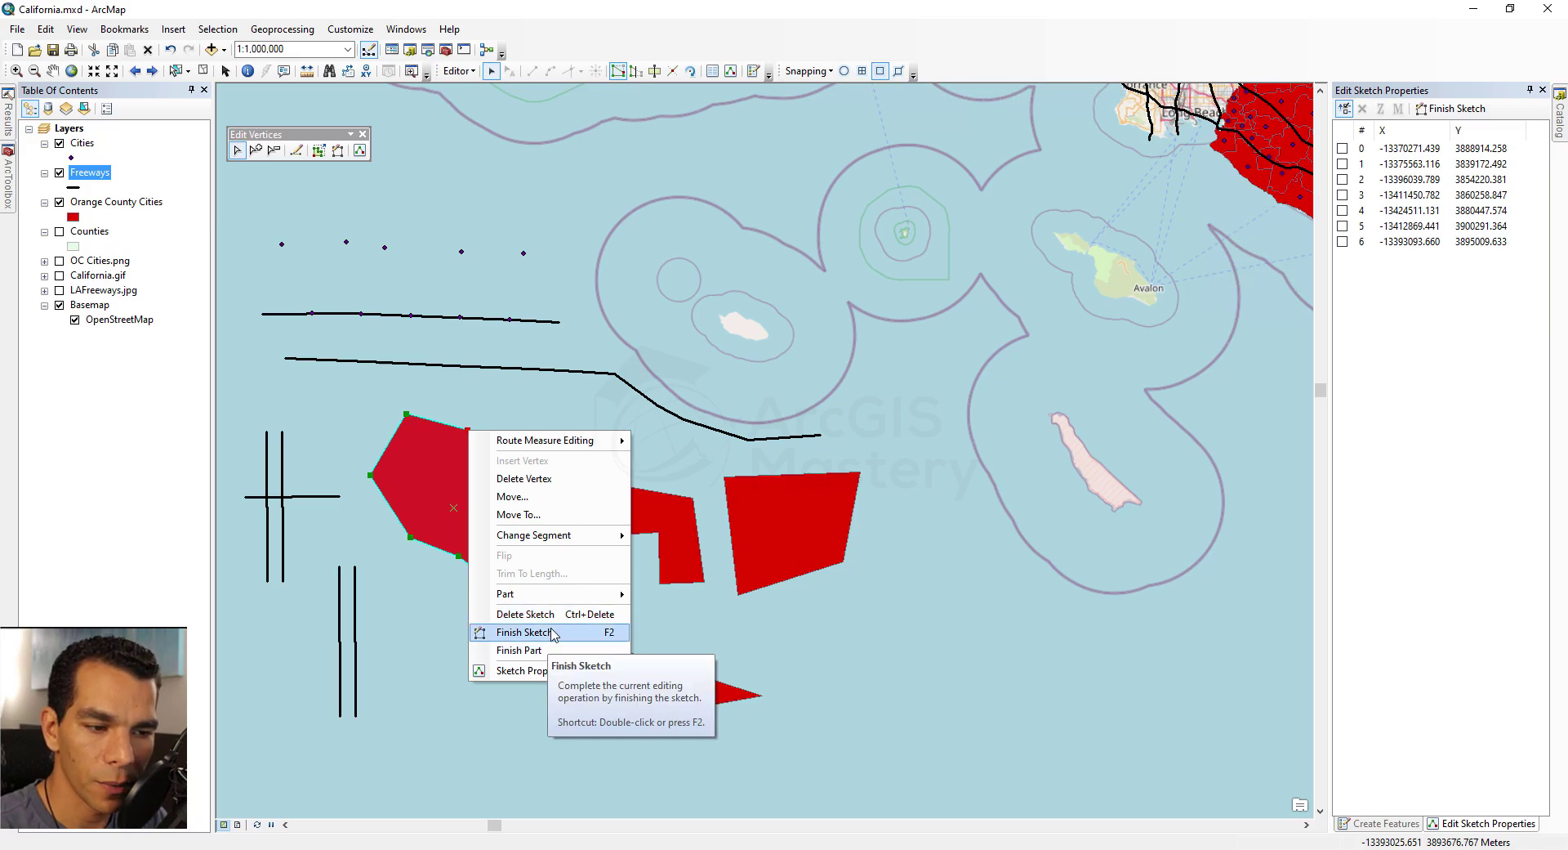
{"action": "mouse_move", "coordinate": [562, 601]}
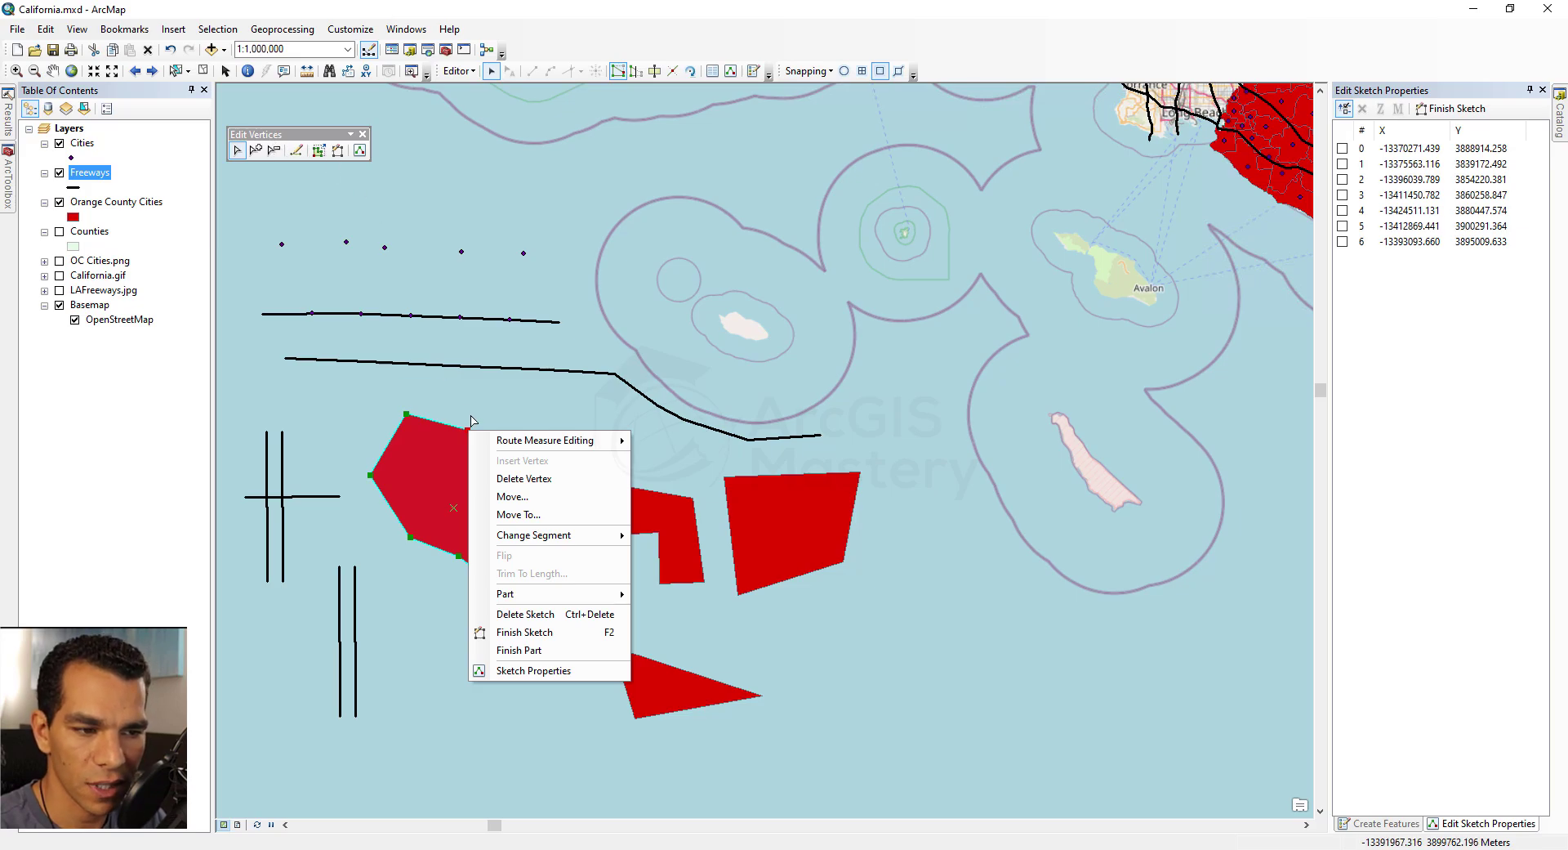
{"action": "left_click", "coordinate": [478, 484]}
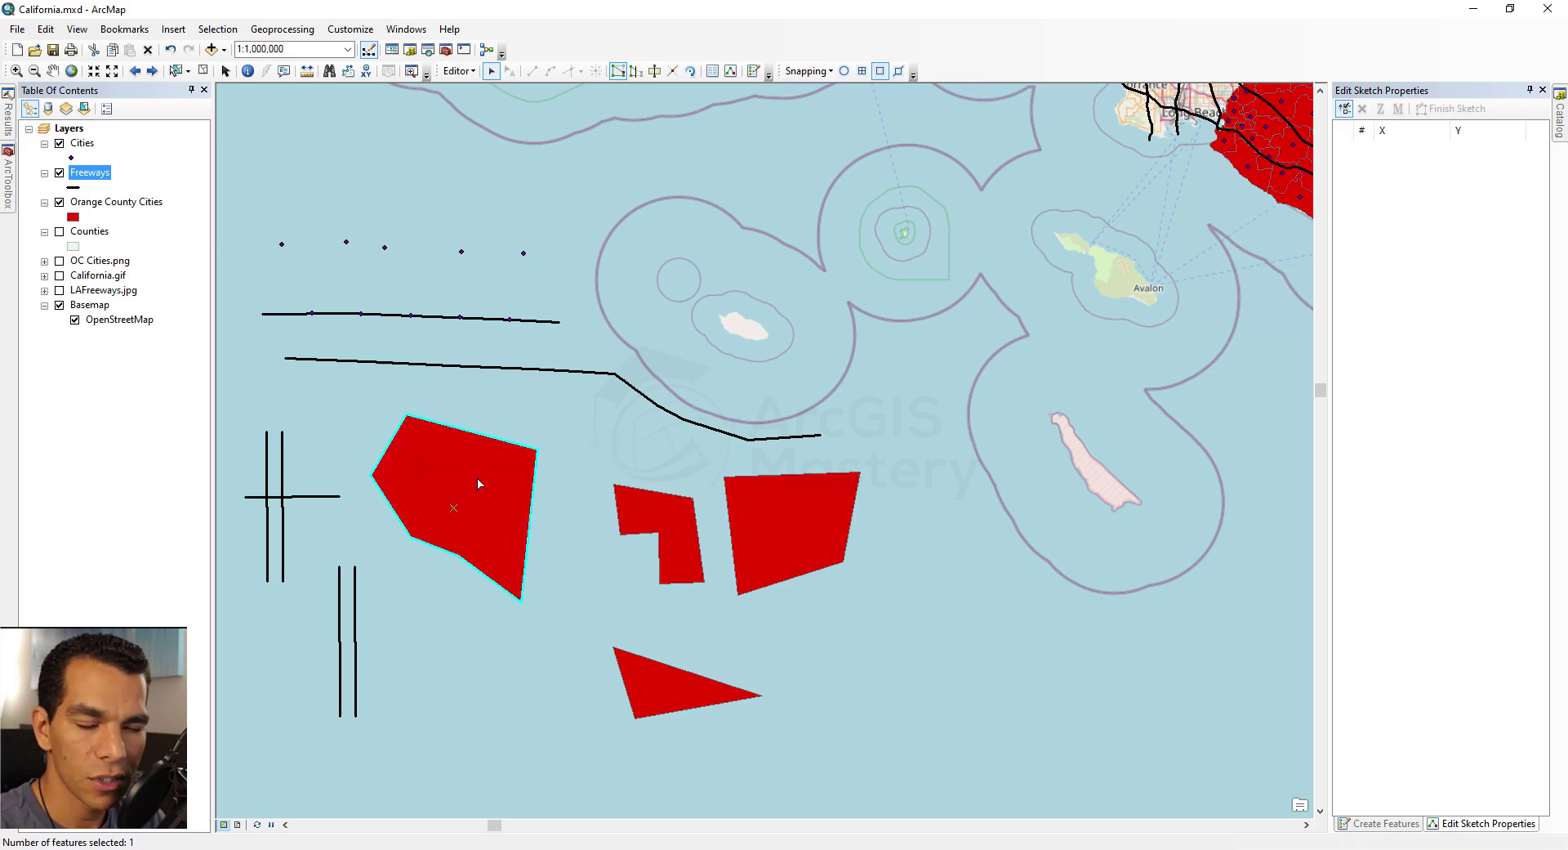
{"action": "left_click", "coordinate": [457, 71]}
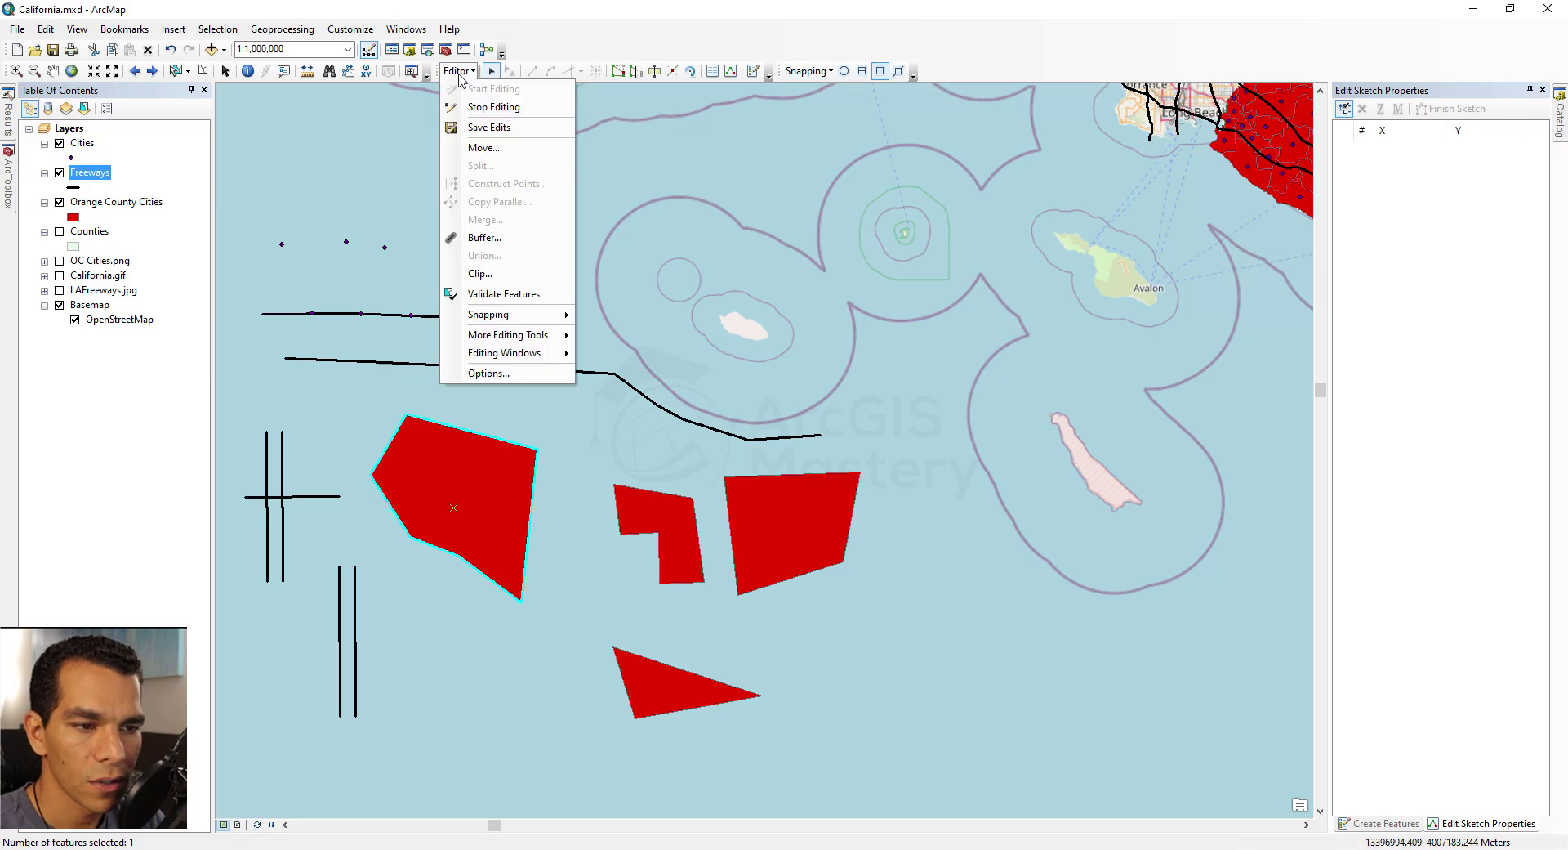
{"action": "double_click", "coordinate": [466, 443]}
{"action": "right_click", "coordinate": [467, 431]}
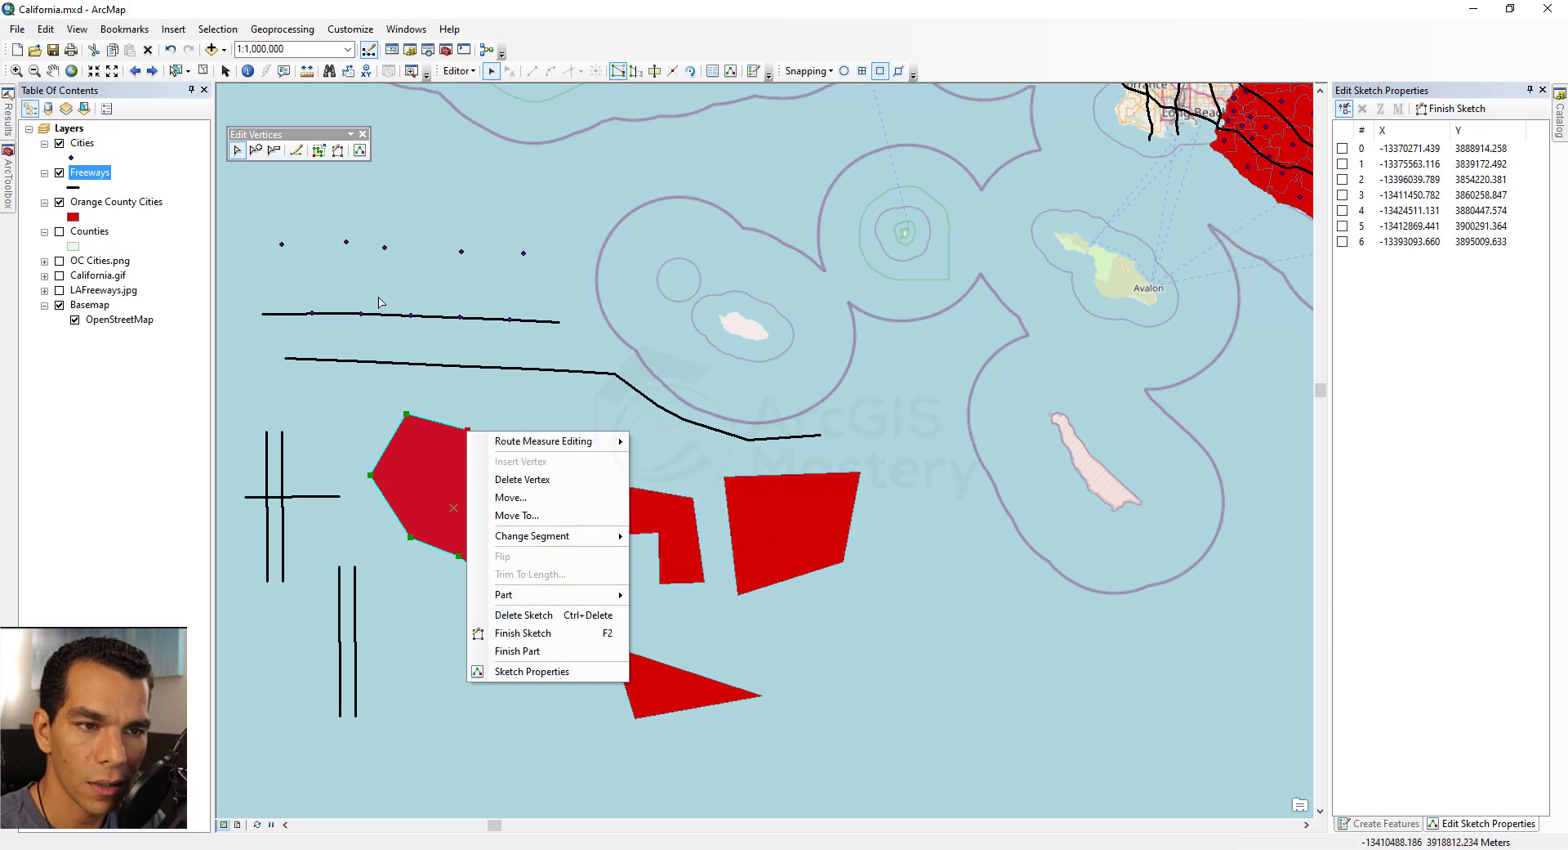
{"action": "left_click", "coordinate": [363, 135]}
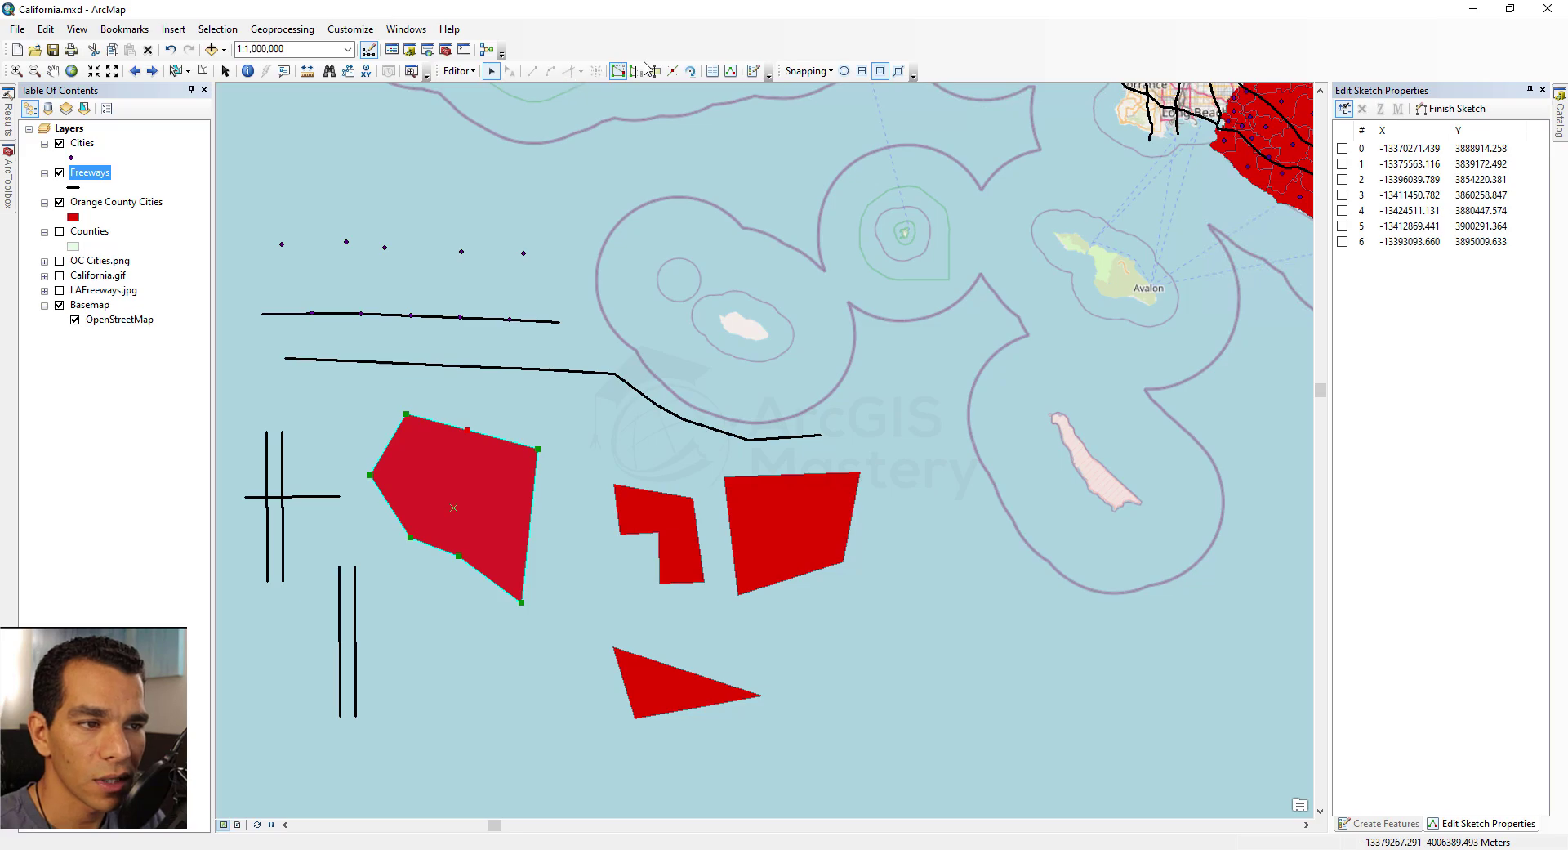